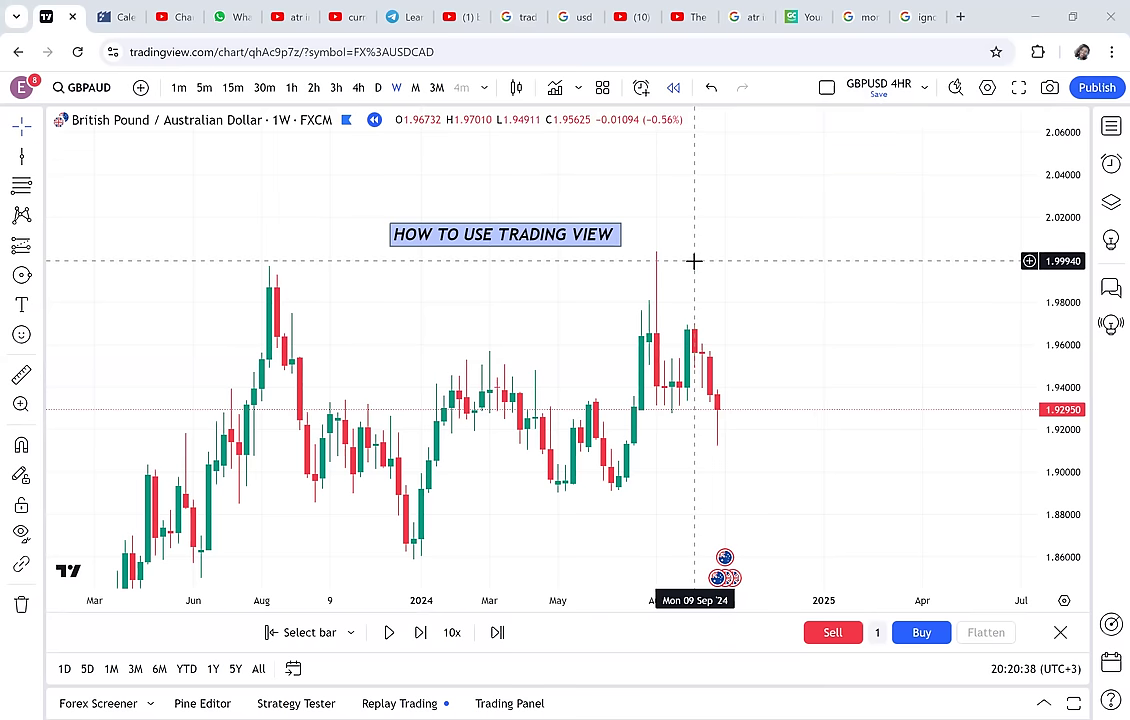
- Move the HOW TO USE TRADING VIEW title left above the August peak, then pan the chart slightly
{"action": "left_click_drag", "start_coordinate": [571, 235], "coordinate": [458, 218]}
{"action": "left_click_drag", "start_coordinate": [760, 207], "coordinate": [785, 247]}
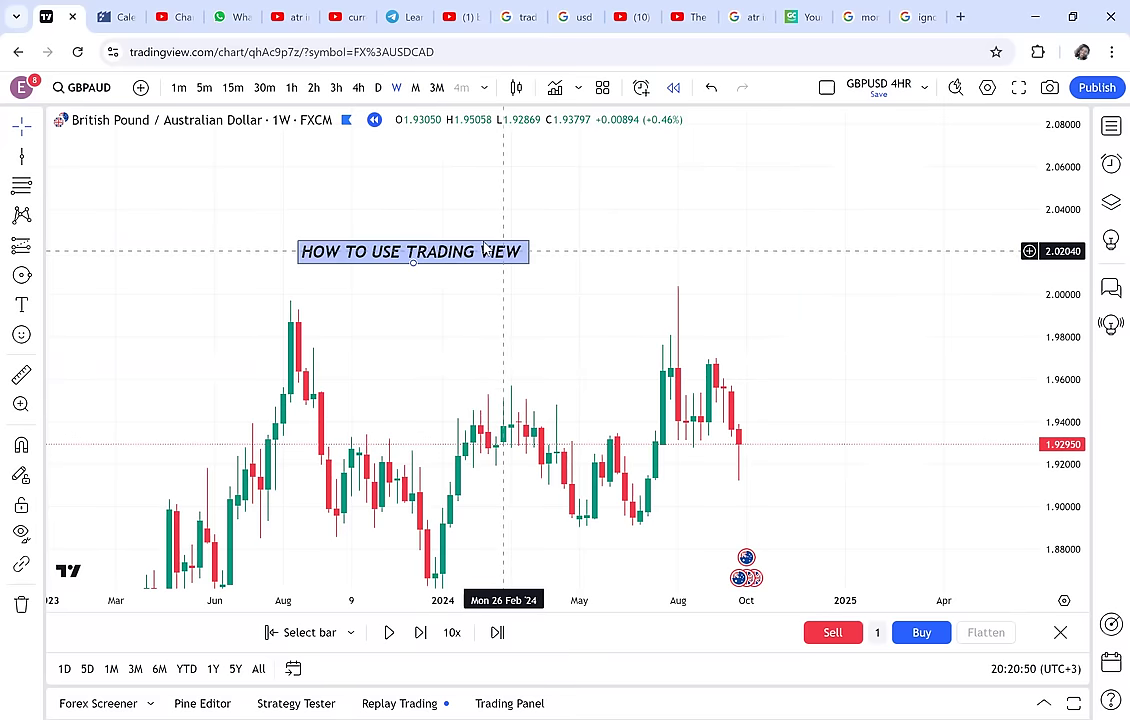
{"action": "left_click_drag", "start_coordinate": [754, 293], "coordinate": [711, 271]}
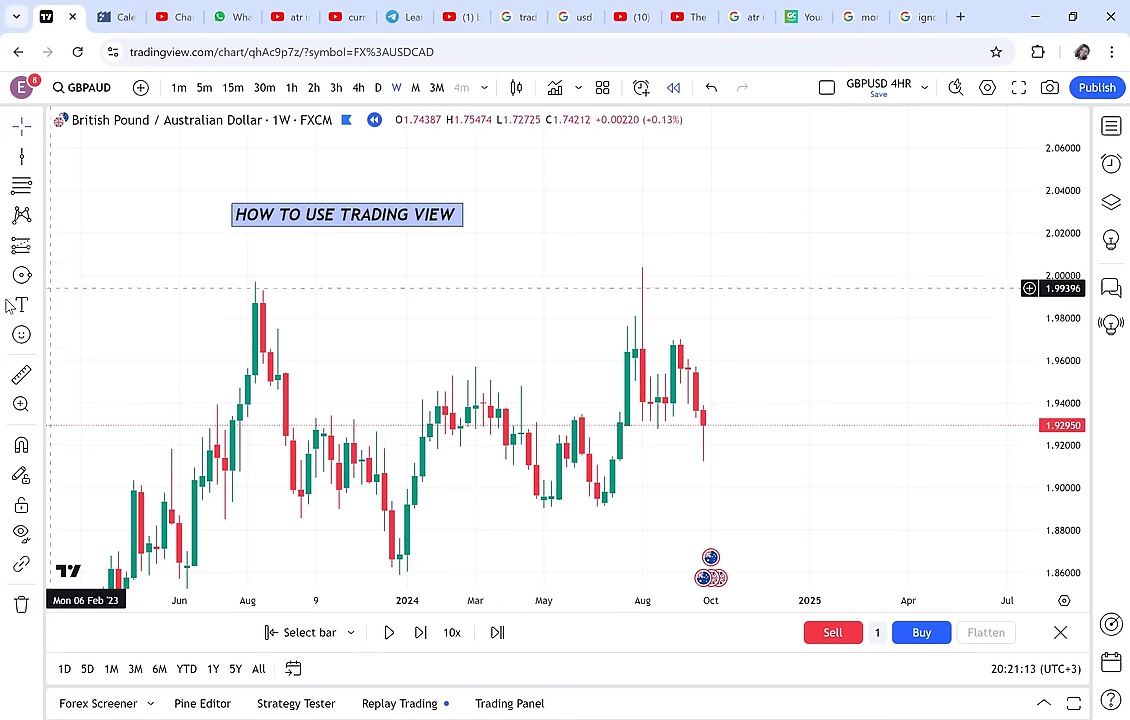
- Add a '3 TOOLS OF TRADE' text label above the price peak
{"action": "left_click", "coordinate": [557, 252]}
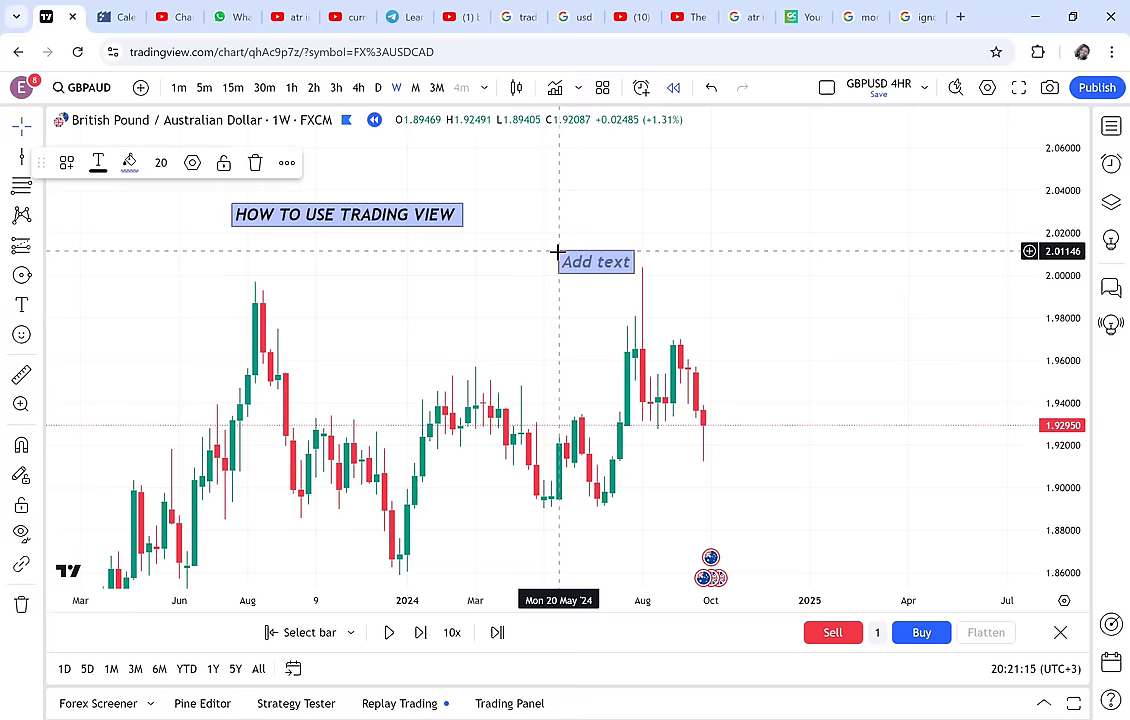
{"action": "type", "text": "3 TOOLS"}
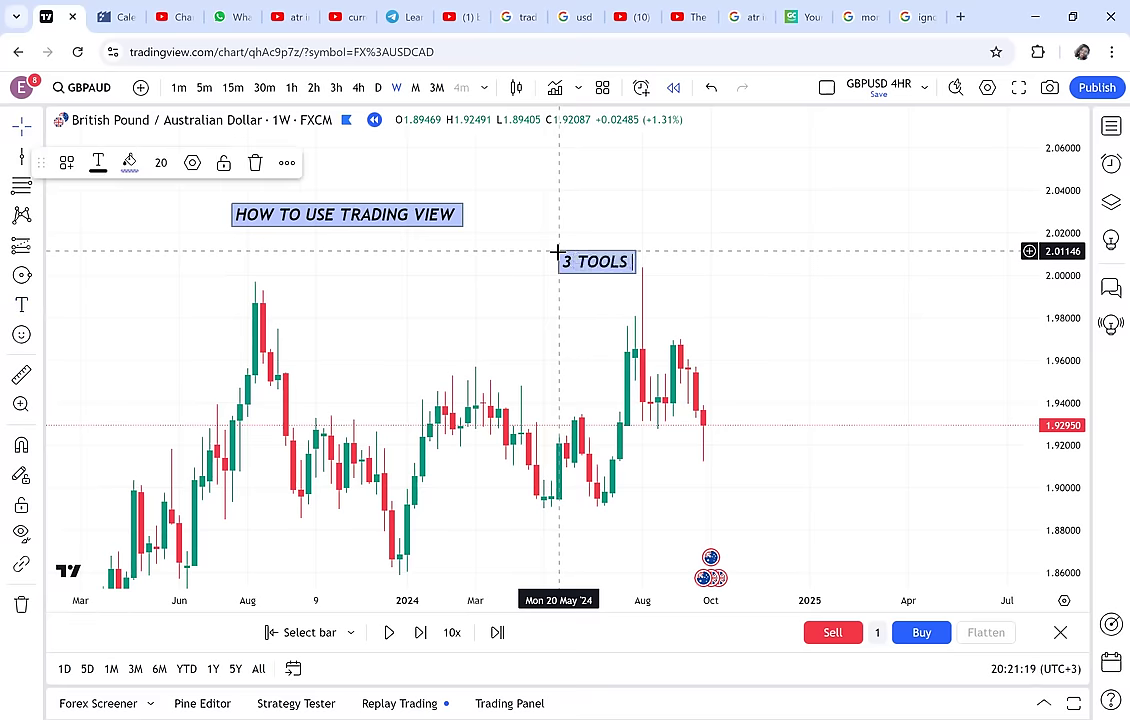
{"action": "type", "text": " OF TRADE"}
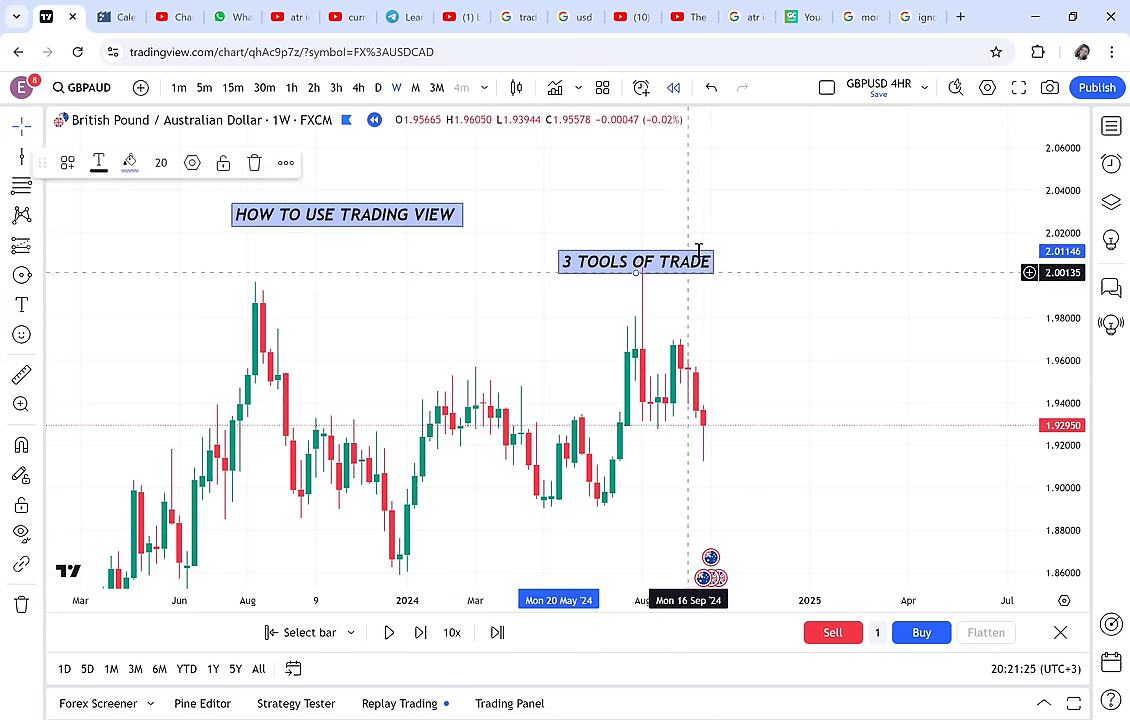
{"action": "left_click", "coordinate": [829, 241]}
{"action": "left_click_drag", "start_coordinate": [829, 241], "coordinate": [790, 313]}
{"action": "left_click", "coordinate": [657, 182]}
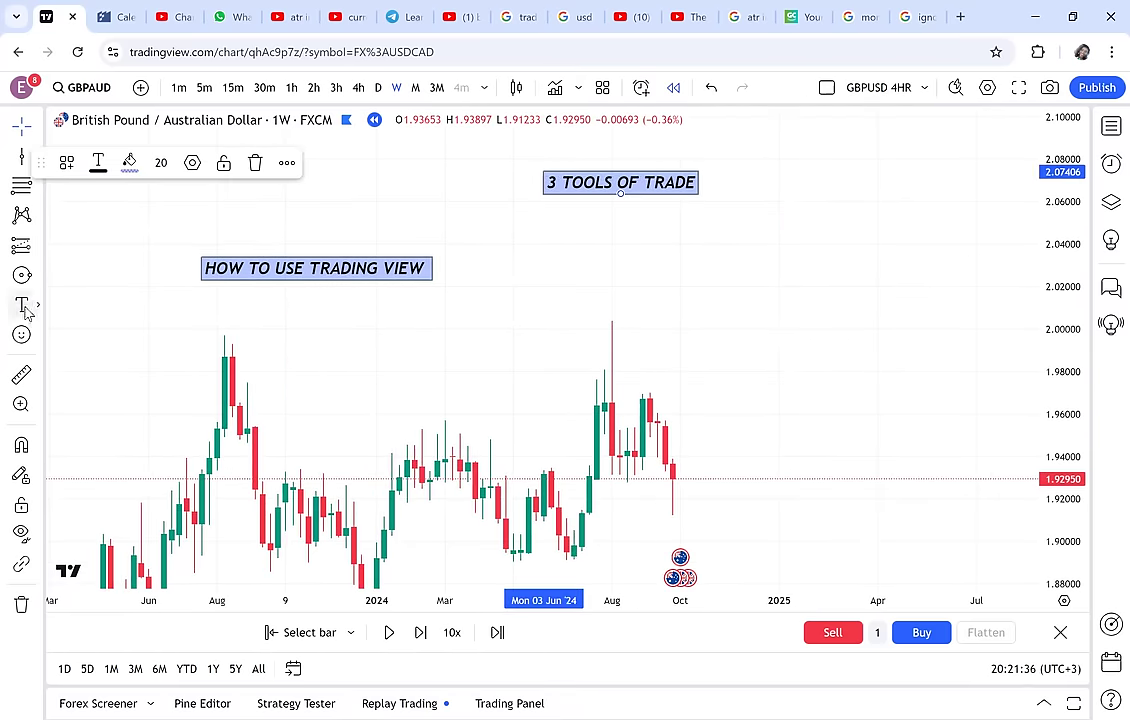
{"action": "left_click", "coordinate": [72, 303]}
- Add a text box listing 1. BROKER, 2. META TRADER 4 (MT4), 3. Tradingview website on separate lines
{"action": "left_click", "coordinate": [533, 233]}
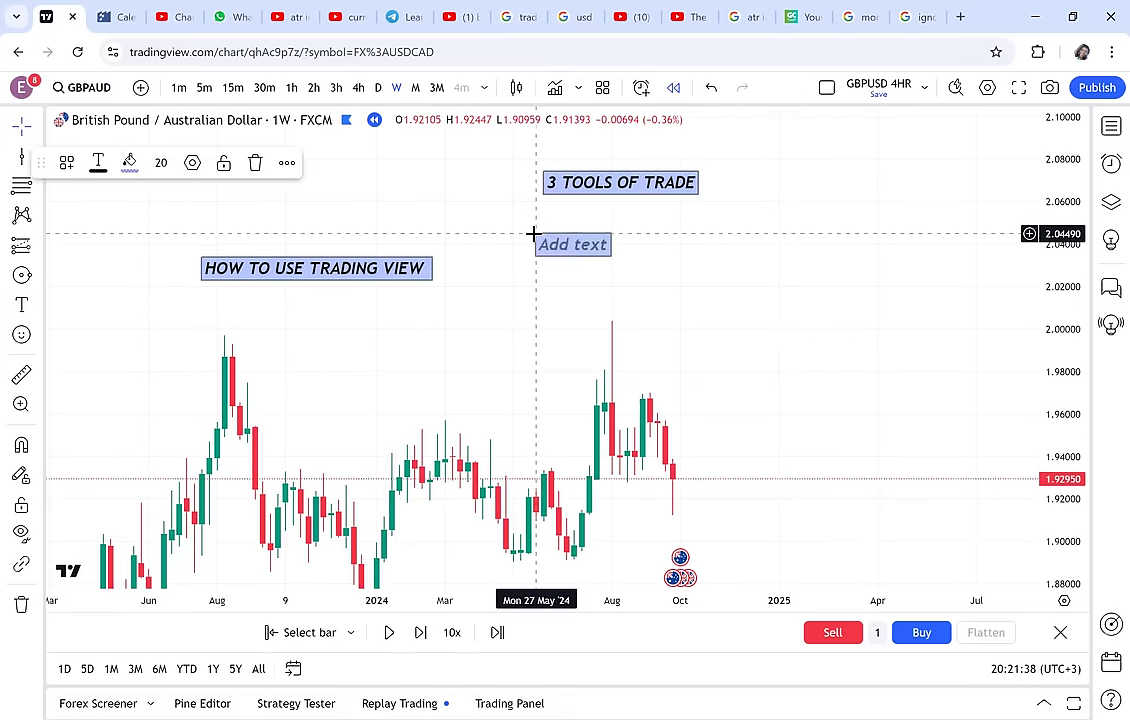
{"action": "type", "text": "1."}
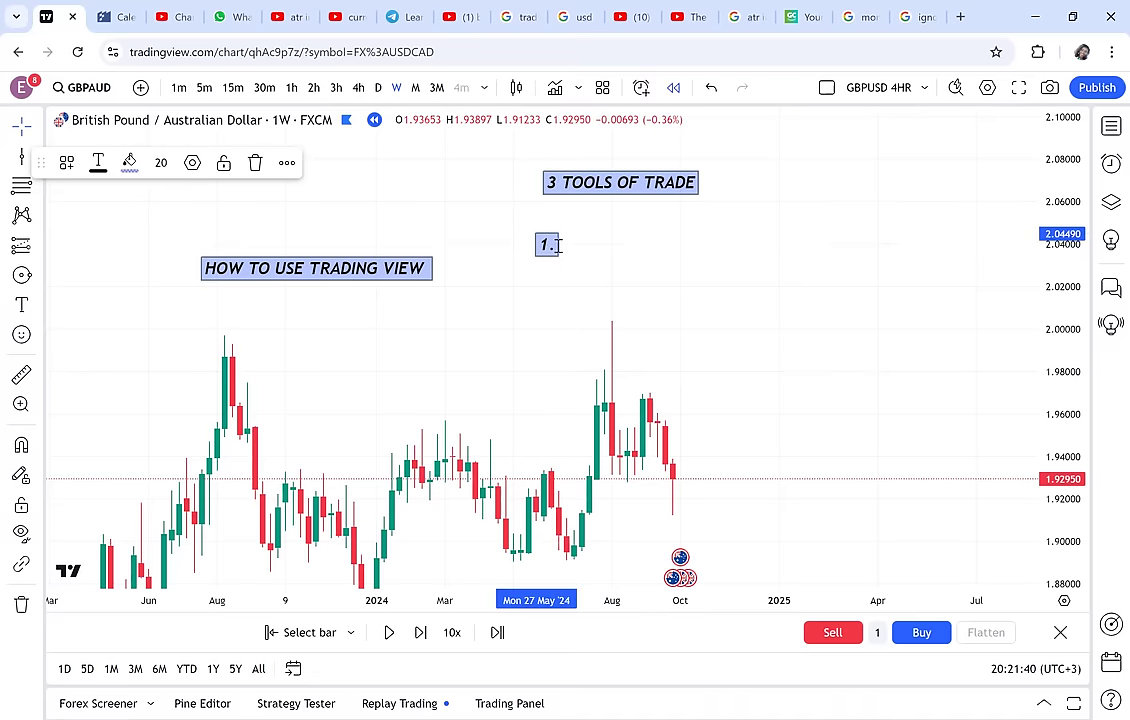
{"action": "type", "text": " BROKER"}
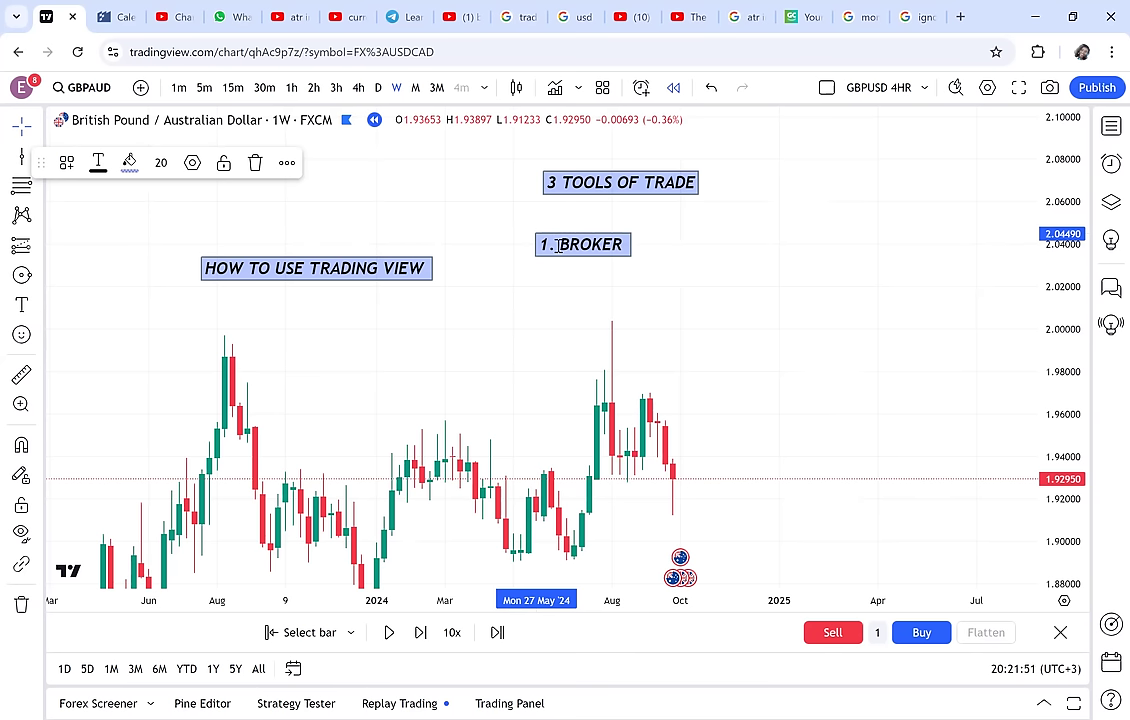
{"action": "key", "text": "Return"}
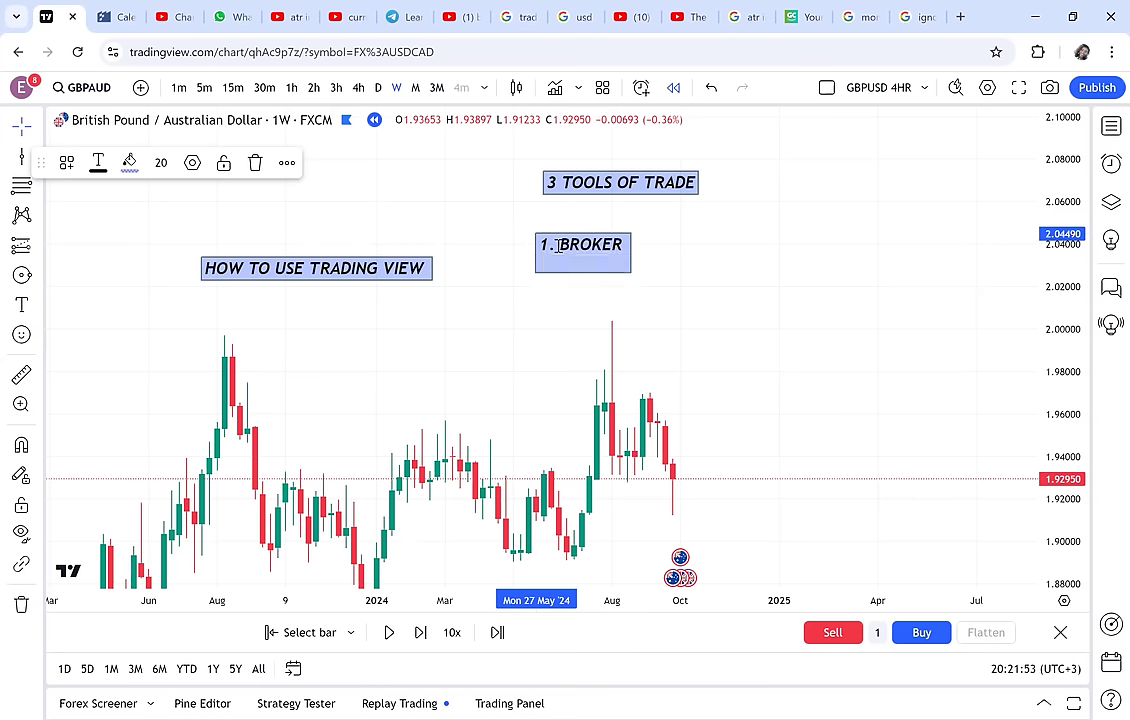
{"action": "type", "text": "2. META"}
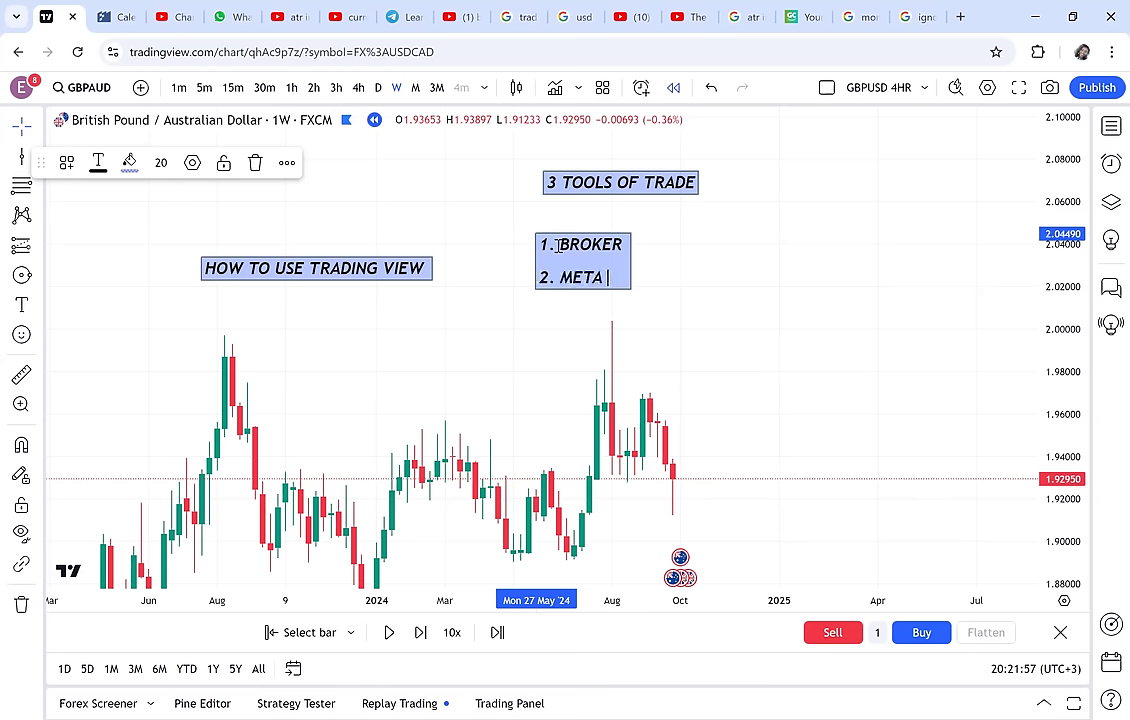
{"action": "type", "text": " TRADER "}
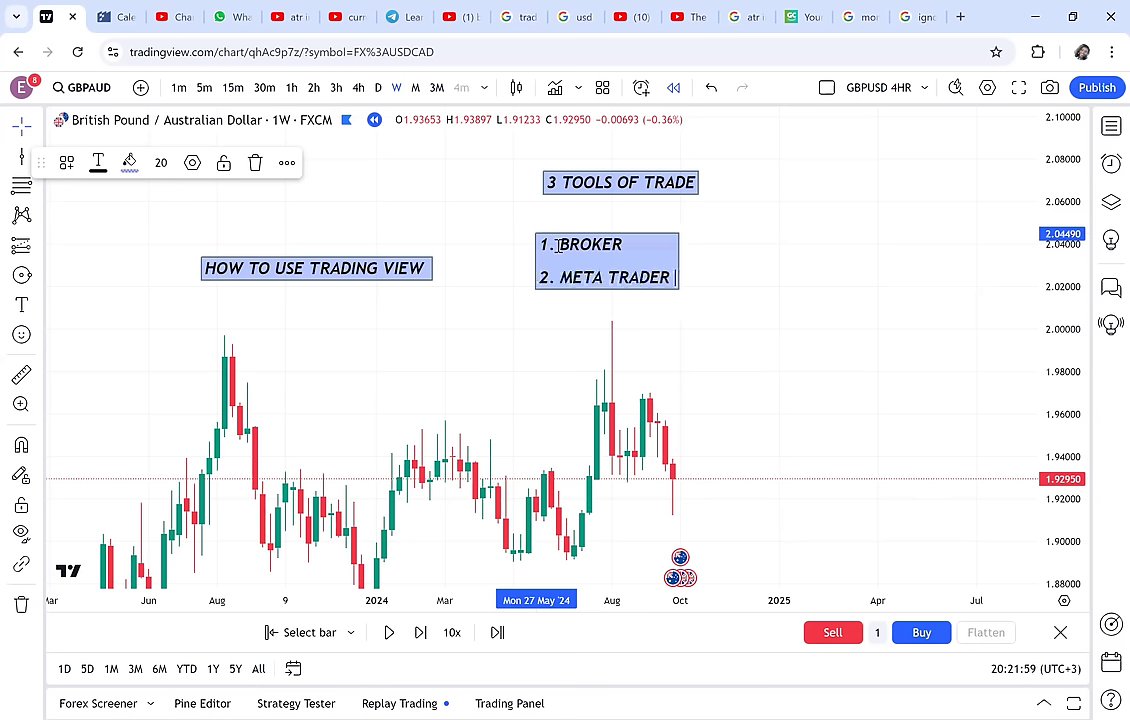
{"action": "type", "text": "4 ("}
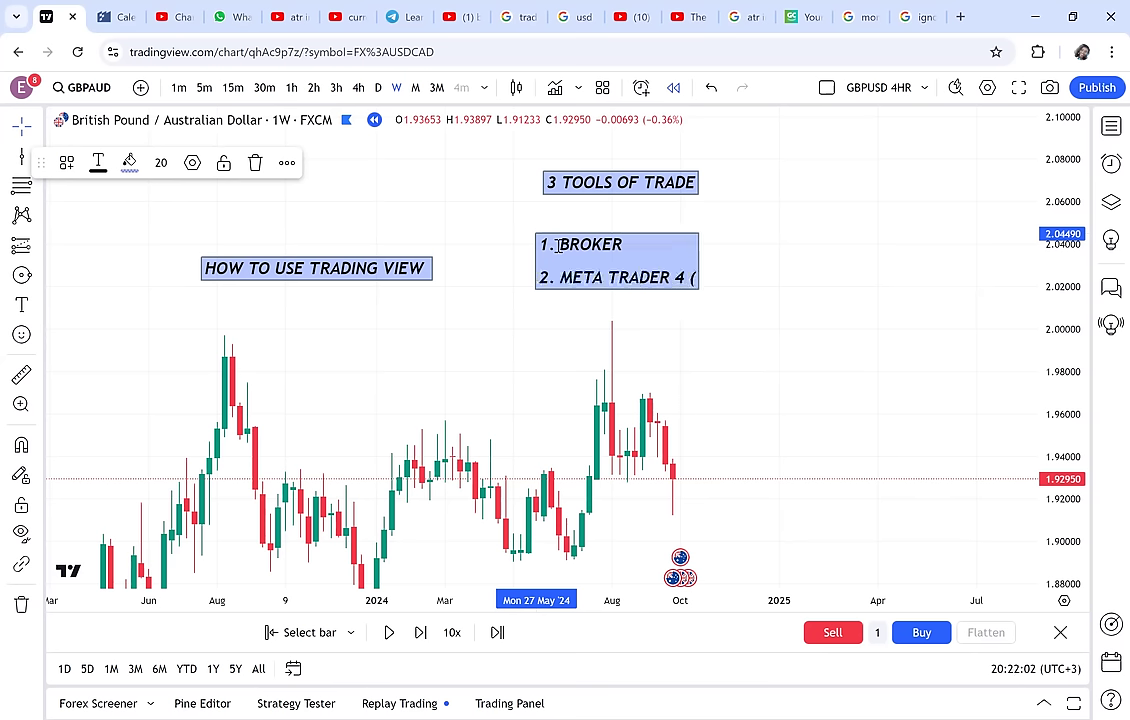
{"action": "type", "text": "N"}
{"action": "key", "text": "BackSpace"}
{"action": "type", "text": "M"}
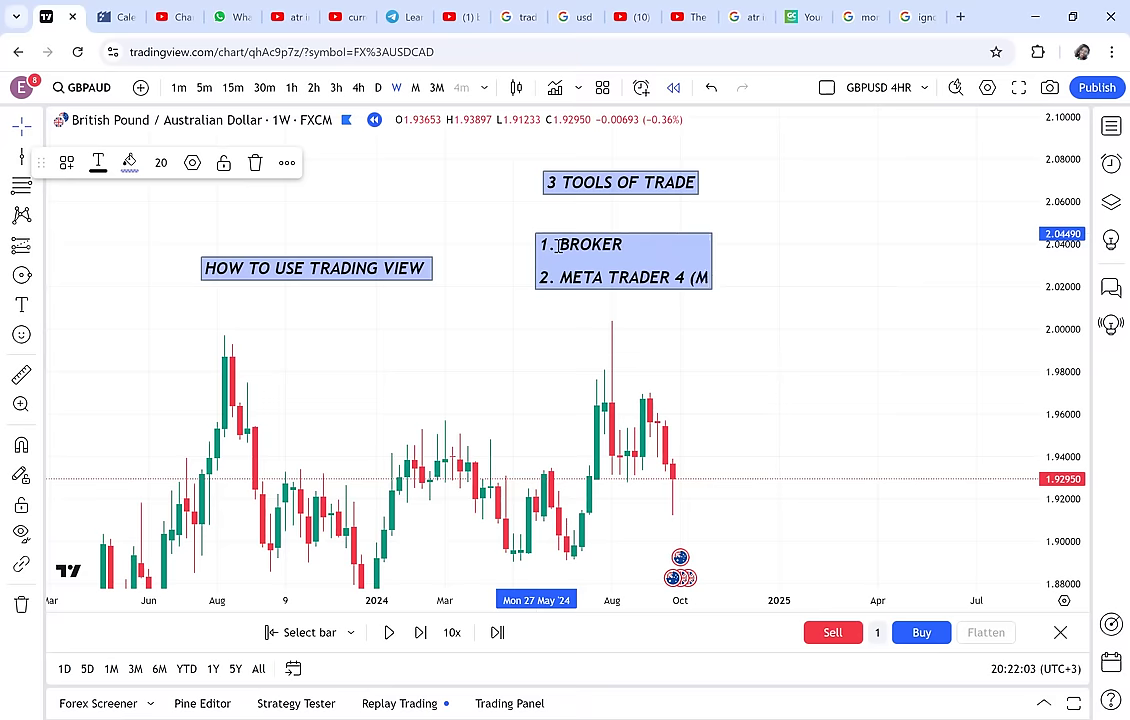
{"action": "type", "text": "T4)"}
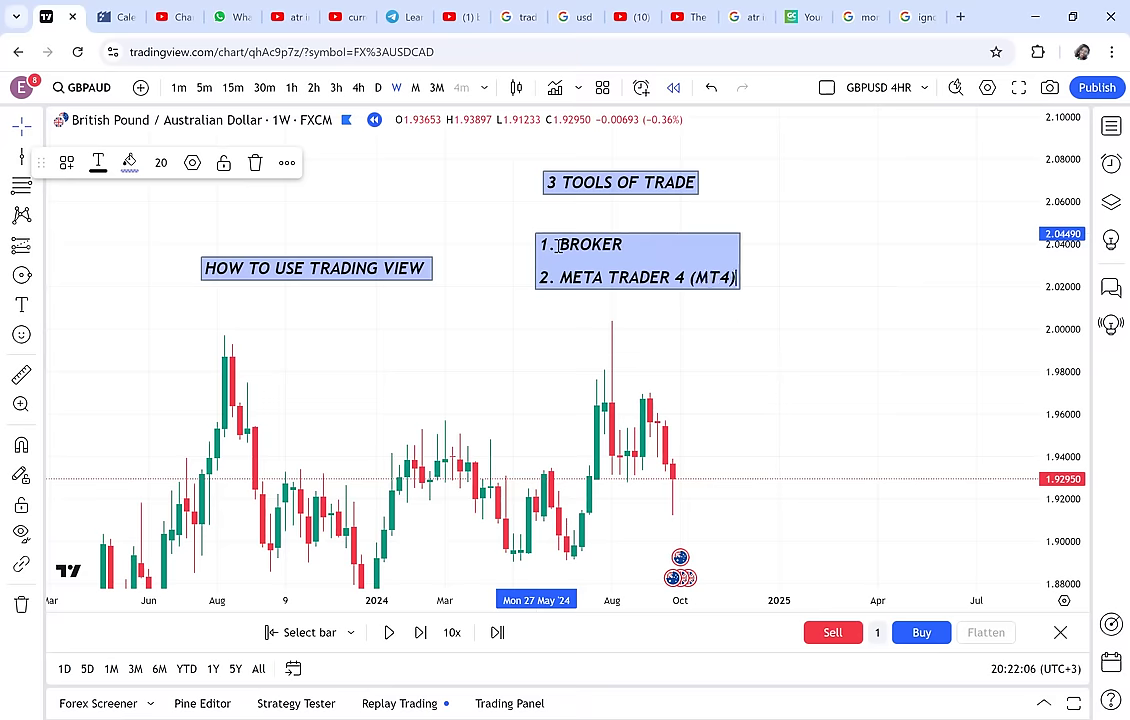
{"action": "key", "text": "Return"}
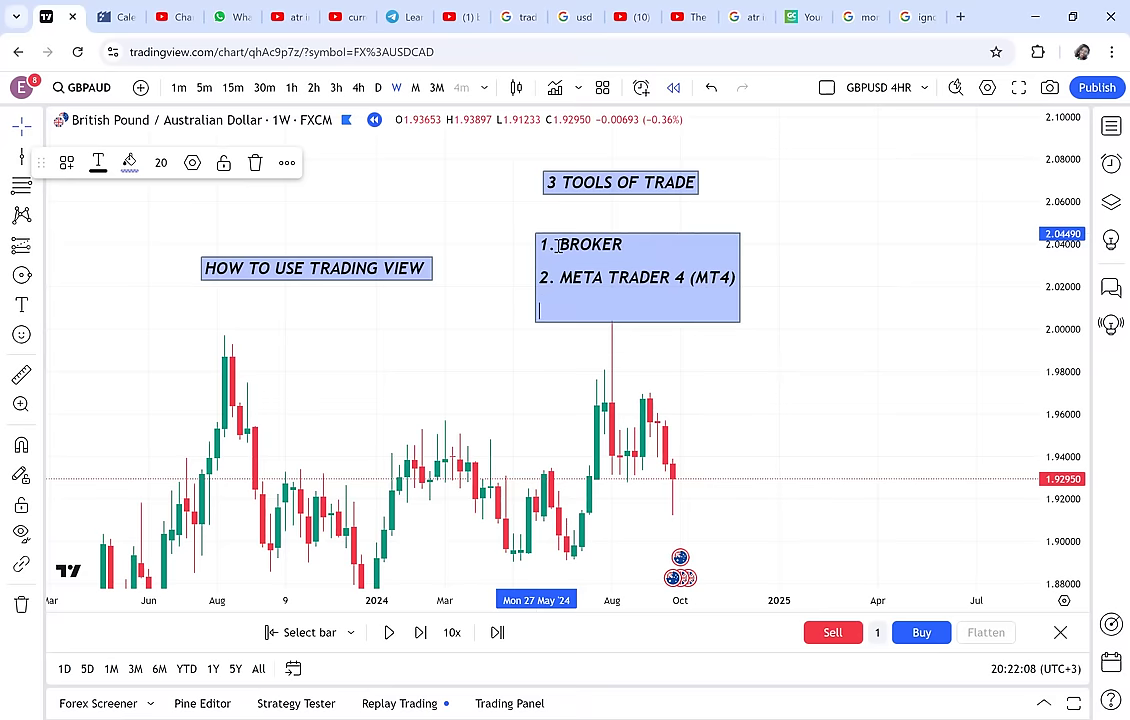
{"action": "type", "text": "3. Tradingview website"}
{"action": "left_click_drag", "start_coordinate": [818, 260], "coordinate": [772, 262]}
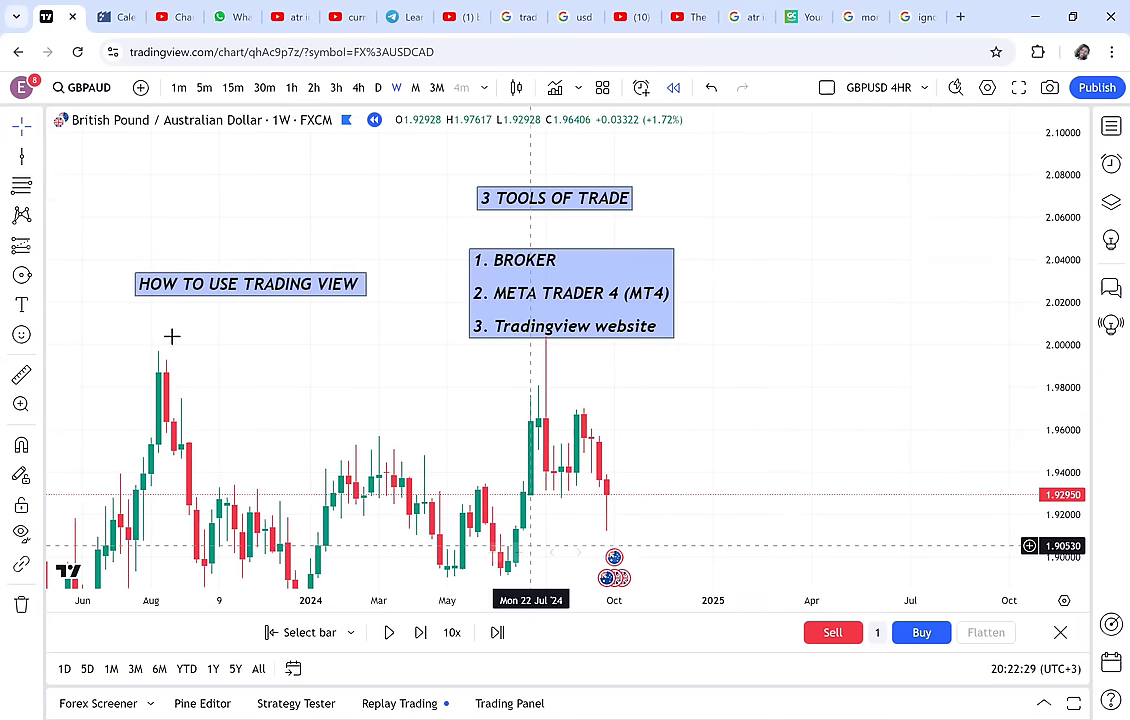
- Favourite the Callout tool and place a red 'access' callout pointing at the 1. BROKER line
{"action": "left_click", "coordinate": [39, 305]}
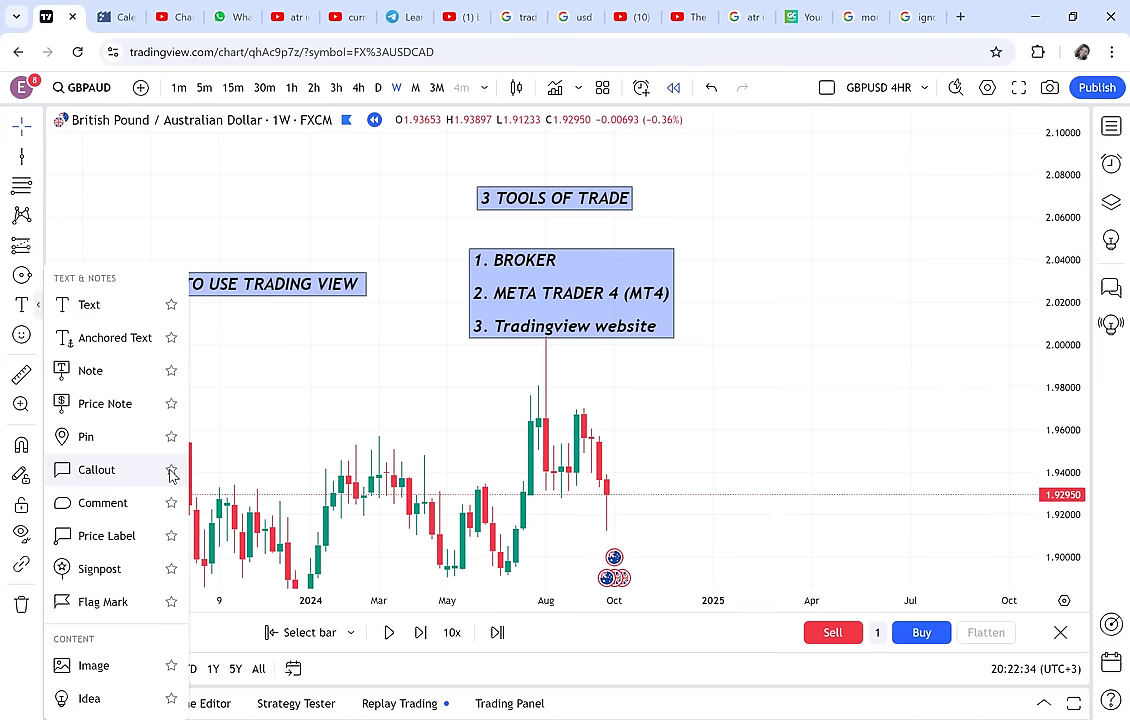
{"action": "left_click", "coordinate": [171, 470]}
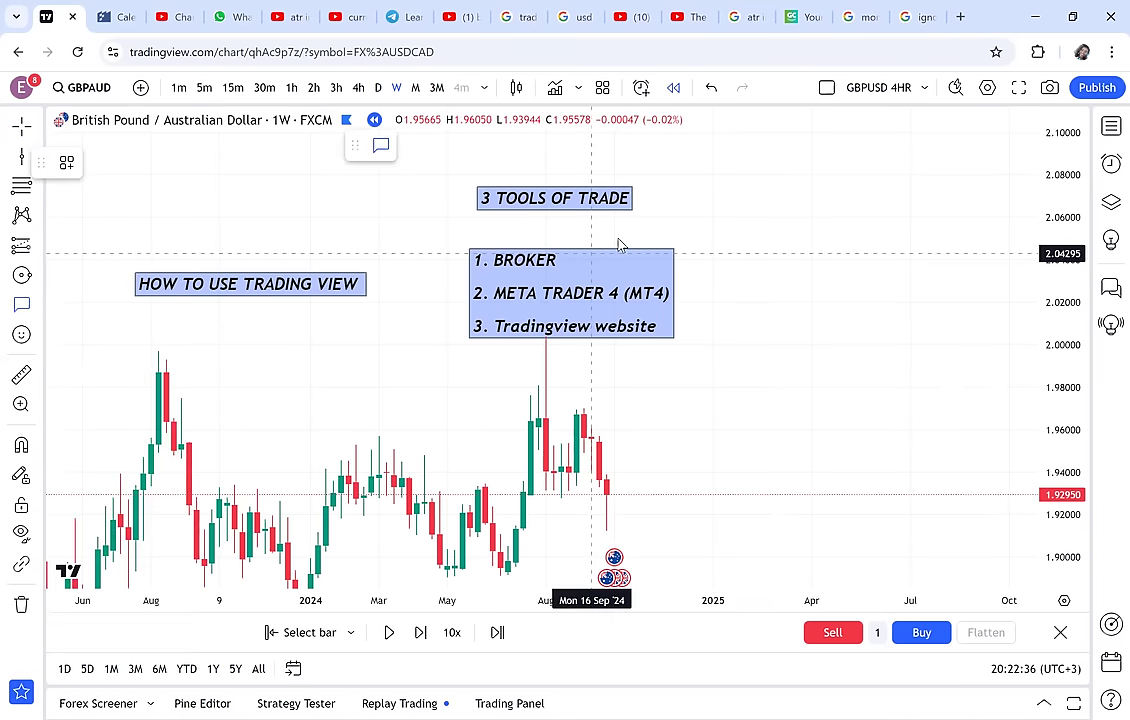
{"action": "left_click", "coordinate": [568, 259]}
{"action": "left_click", "coordinate": [675, 212]}
{"action": "type", "text": "abc"}
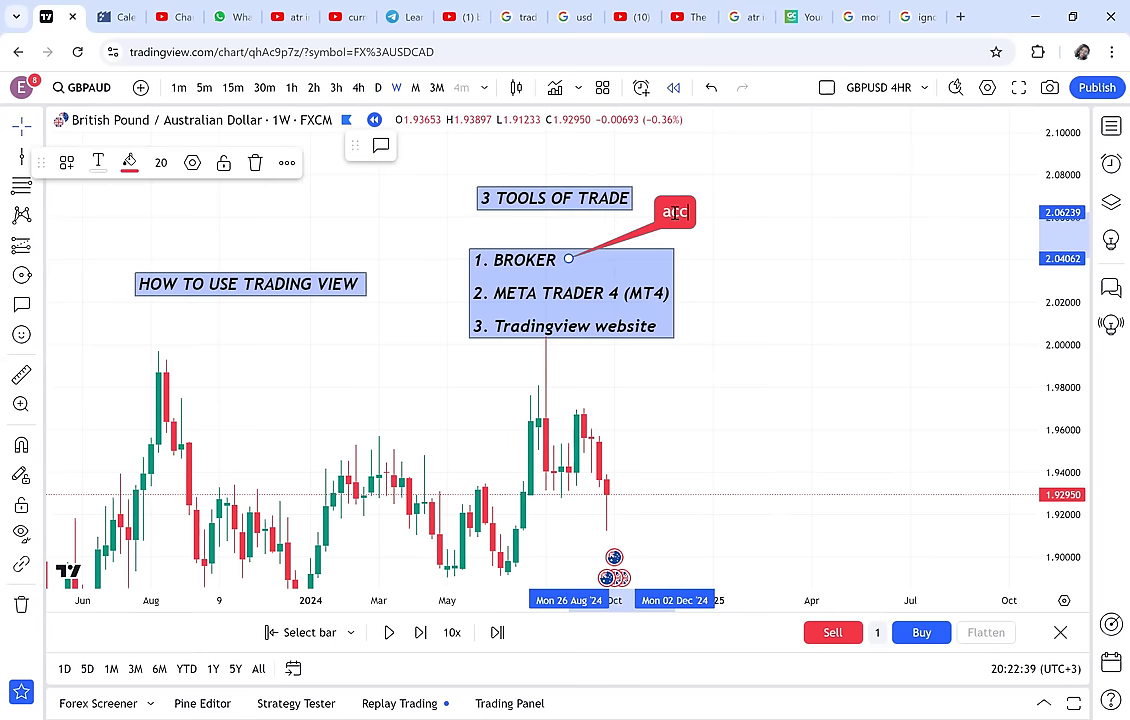
{"action": "type", "text": "e"}
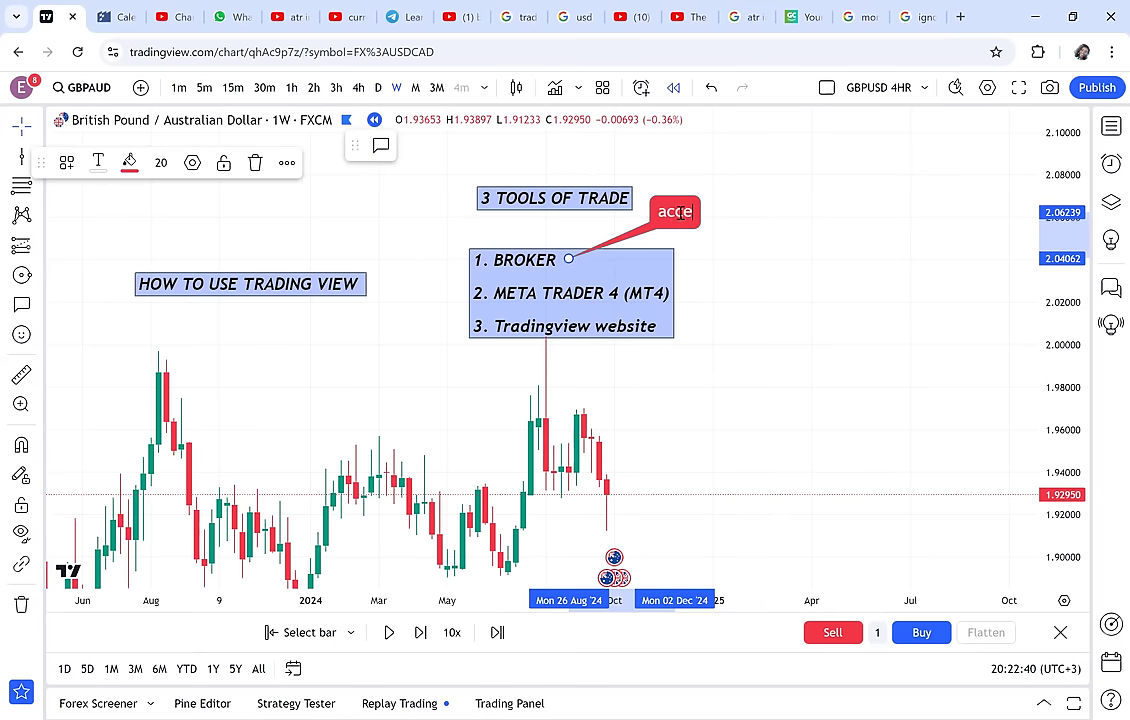
{"action": "type", "text": "ss"}
{"action": "left_click", "coordinate": [770, 255]}
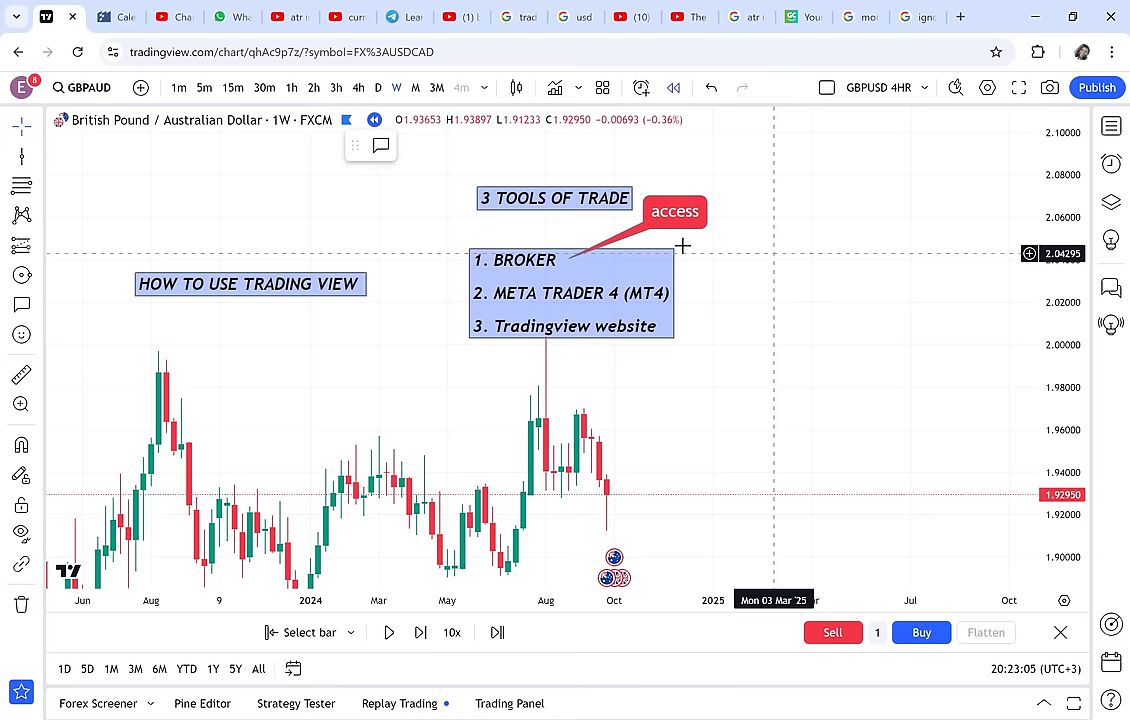
- Anchor a red 'platform to place the trades' callout at line 2, with its label up and right
{"action": "left_click", "coordinate": [21, 304]}
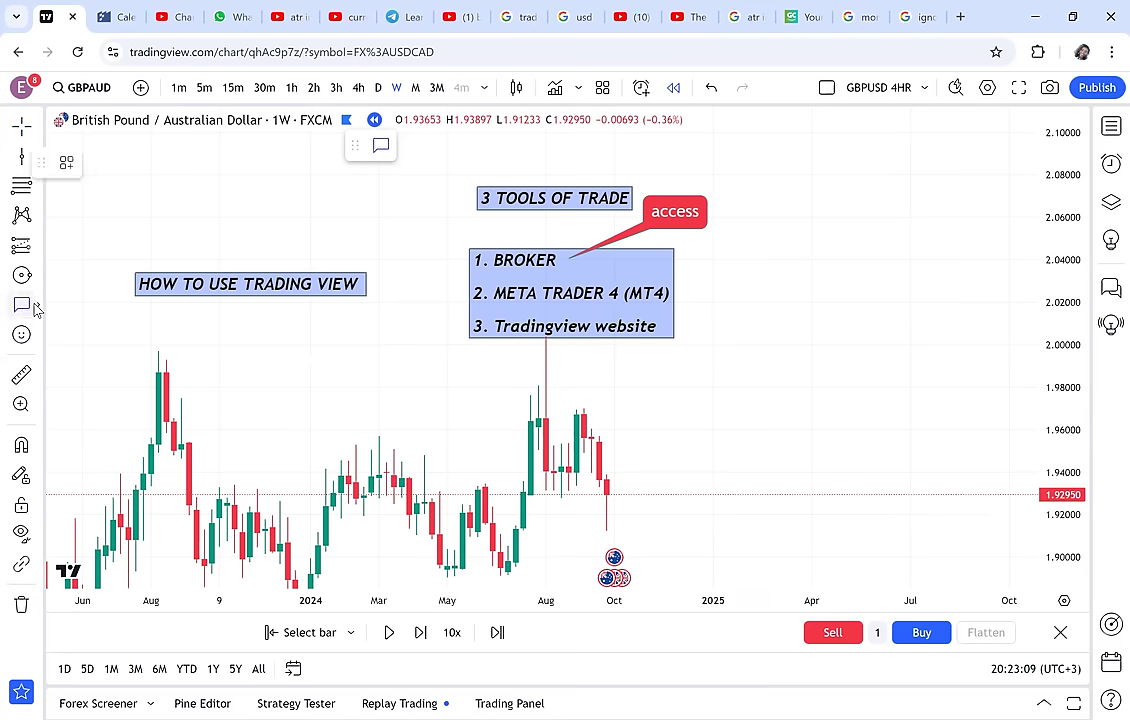
{"action": "left_click", "coordinate": [675, 293]}
{"action": "left_click", "coordinate": [760, 258]}
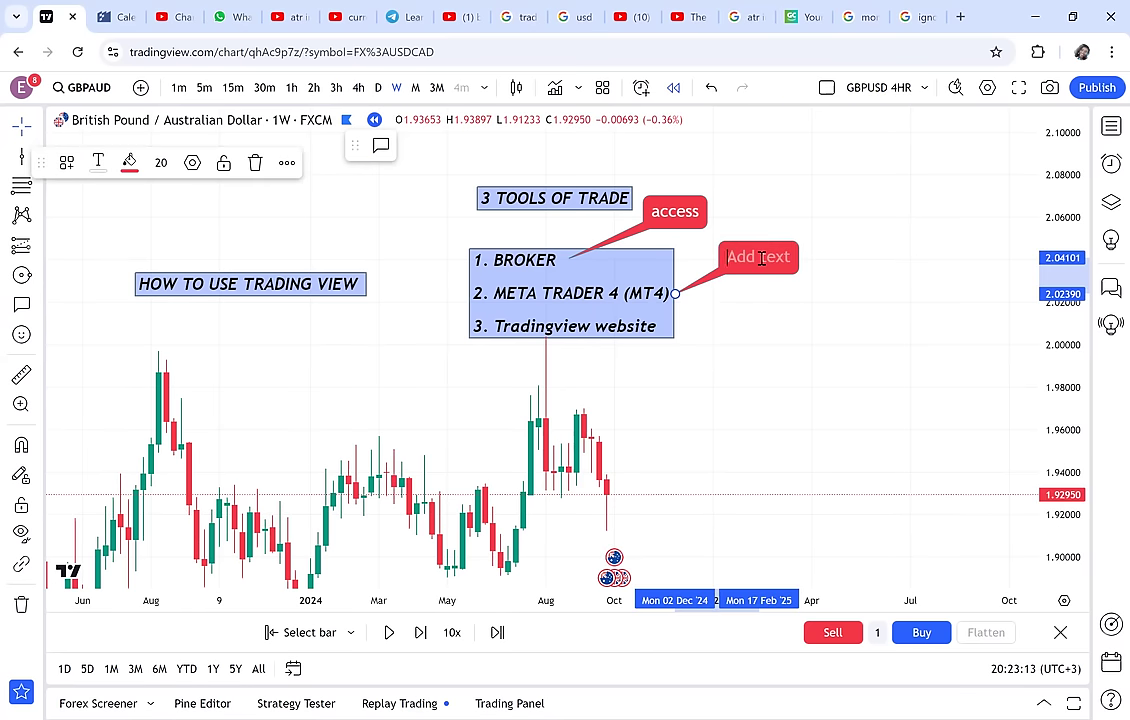
{"action": "type", "text": "platfor"}
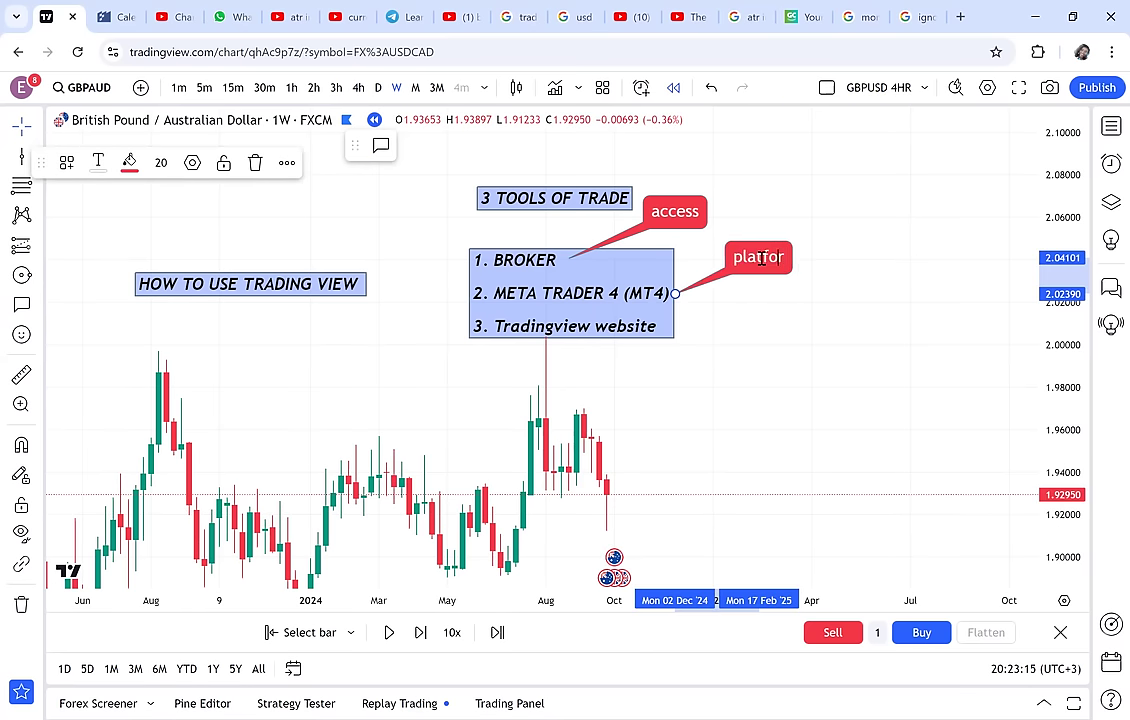
{"action": "type", "text": "m"}
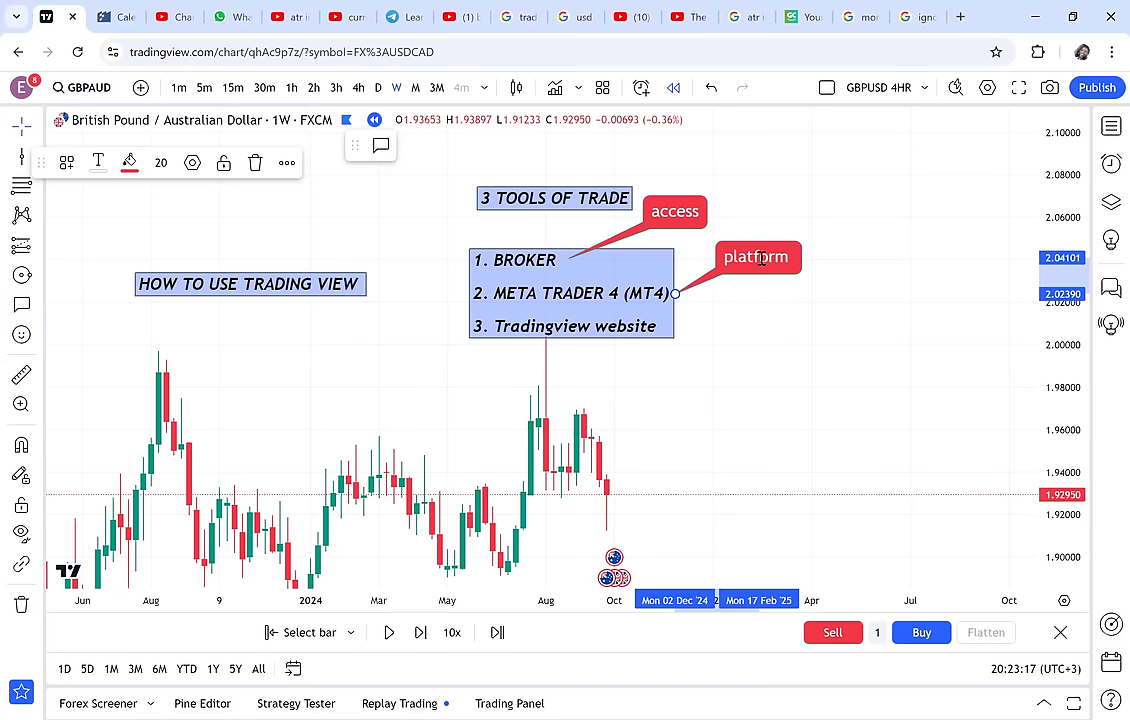
{"action": "type", "text": " to pla"}
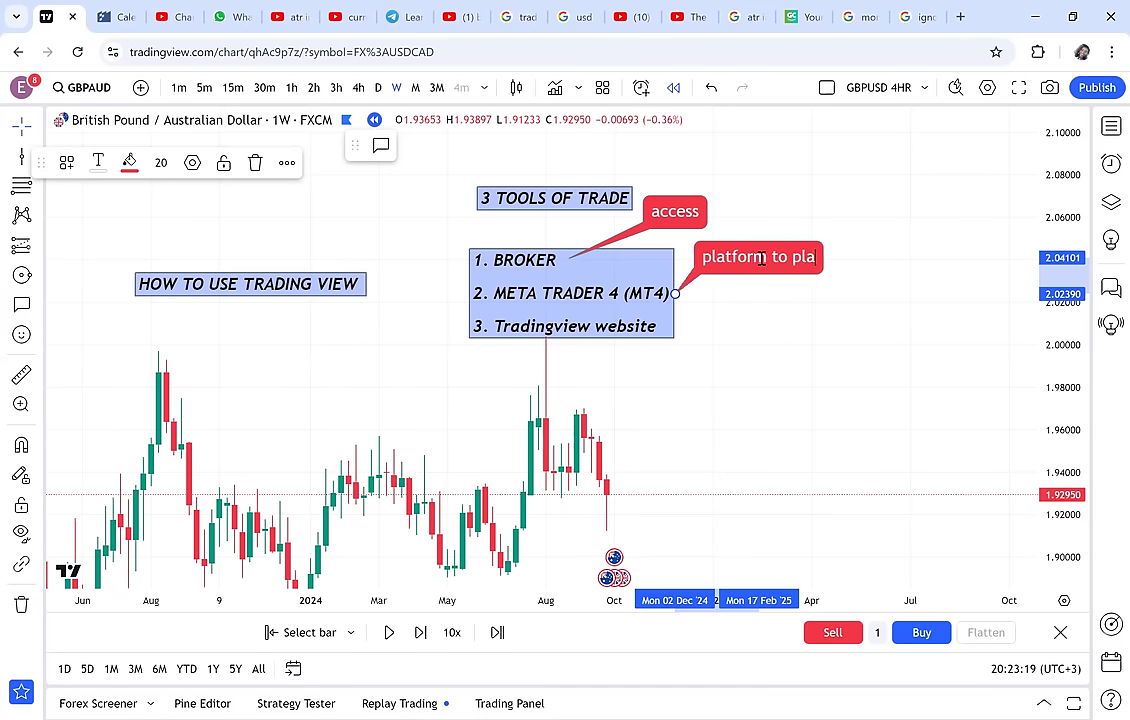
{"action": "type", "text": "ce the trades"}
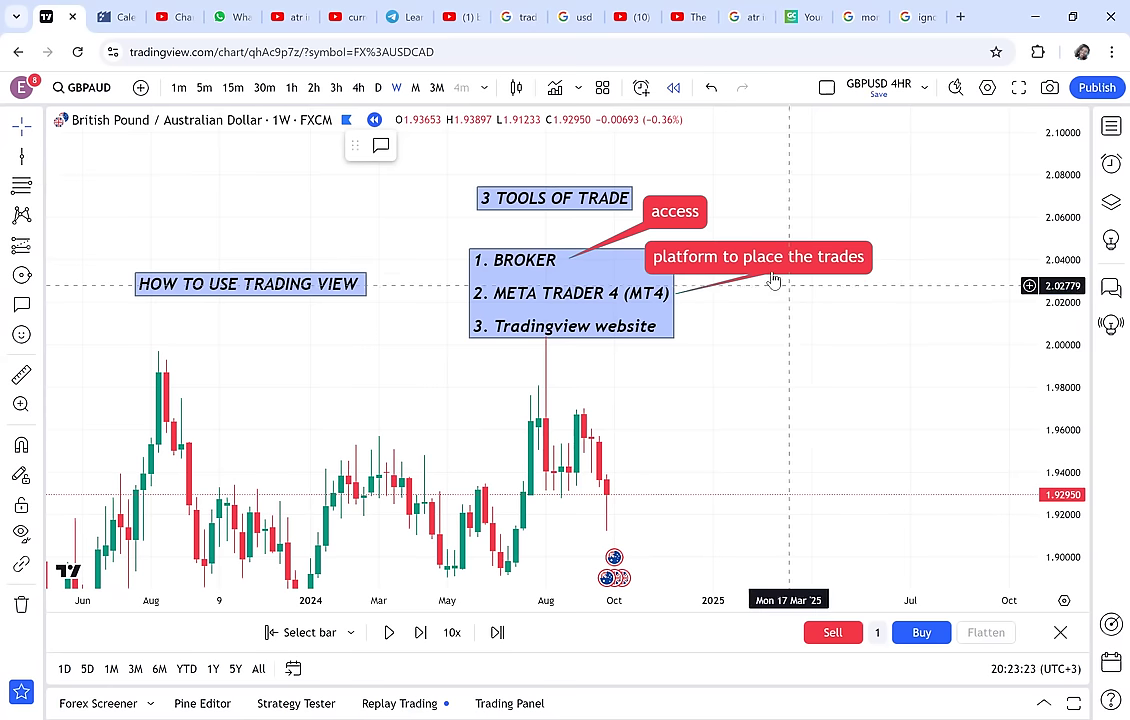
{"action": "left_click_drag", "start_coordinate": [777, 268], "coordinate": [843, 250]}
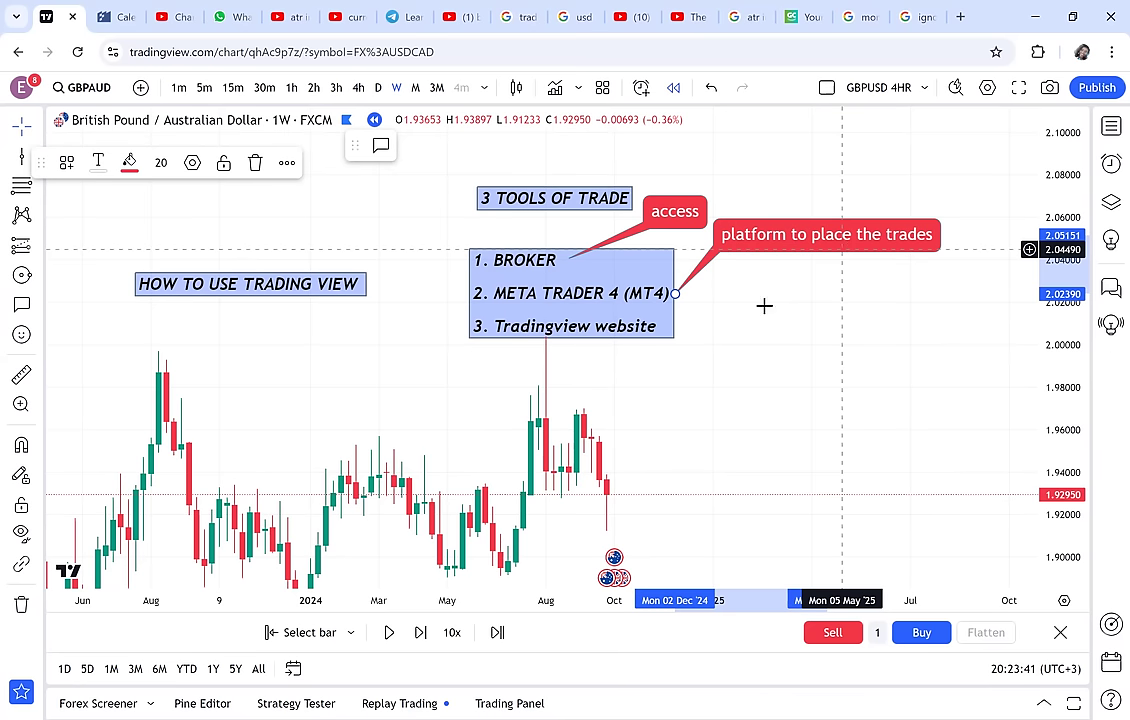
- Anchor a red 'analysis' callout on the Tradingview website line, its body below the list
{"action": "left_click", "coordinate": [575, 366]}
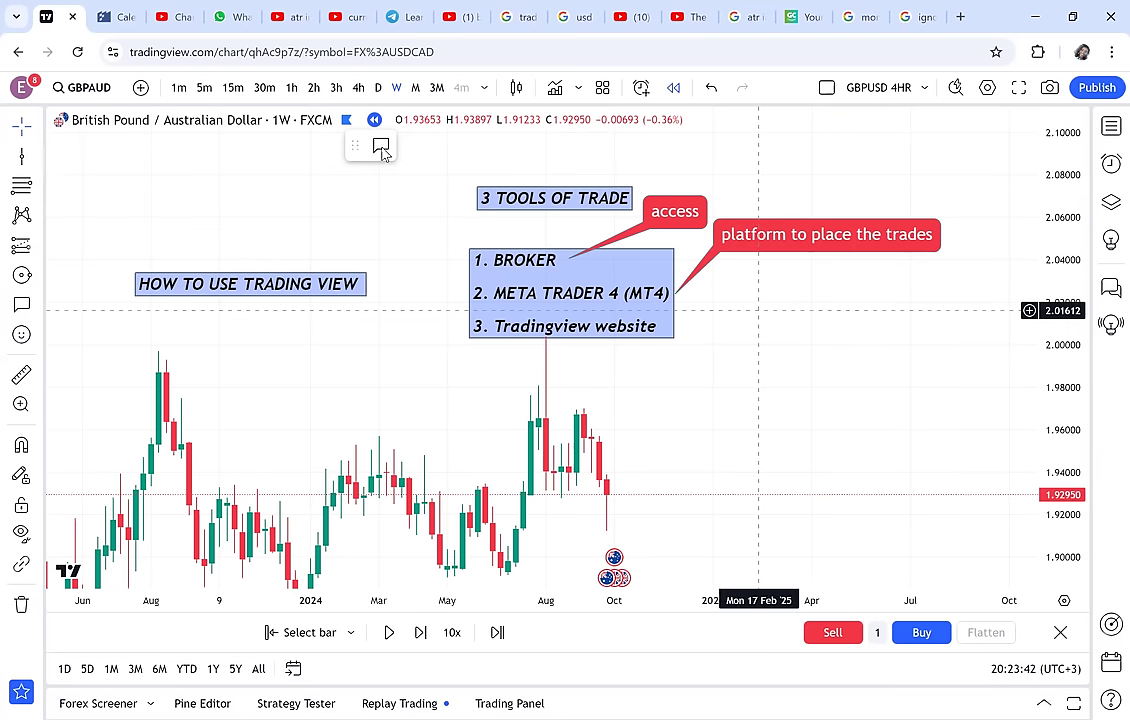
{"action": "left_click", "coordinate": [660, 329]}
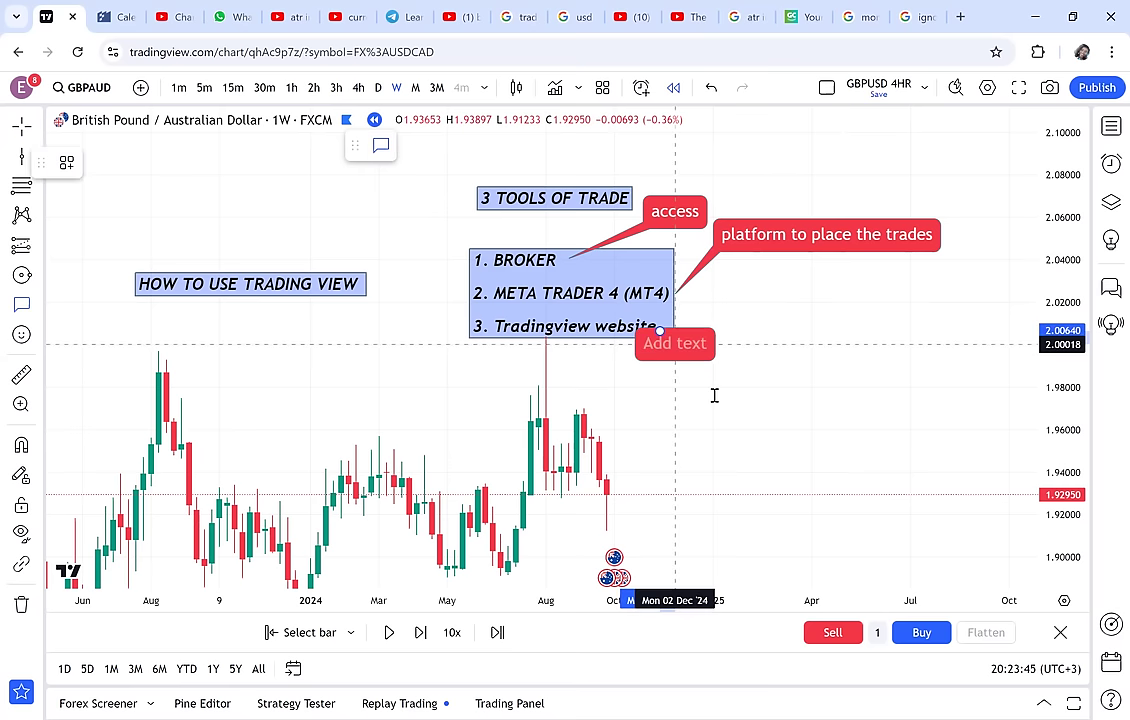
{"action": "left_click", "coordinate": [714, 396]}
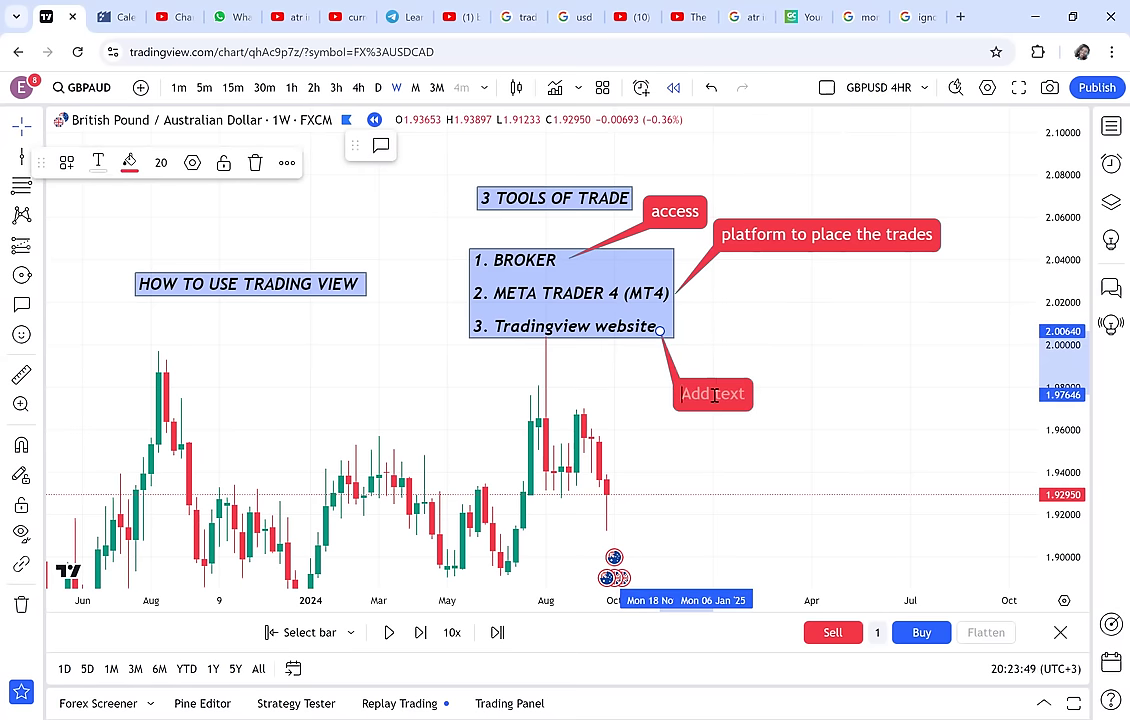
{"action": "type", "text": "analysis"}
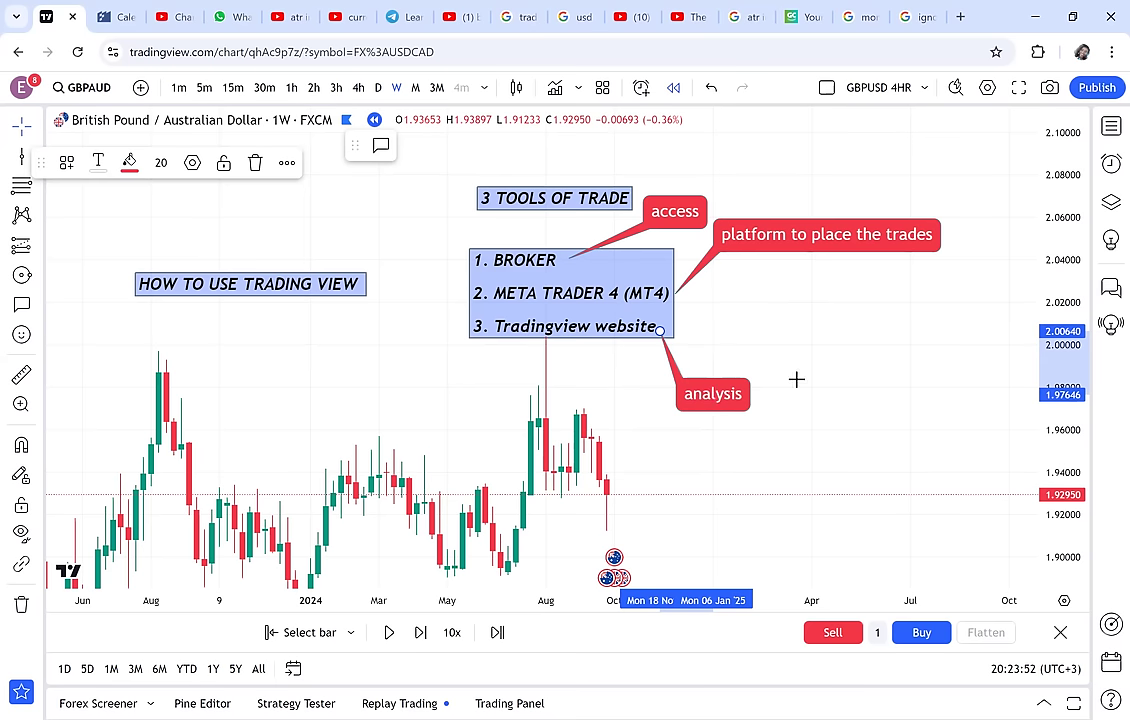
{"action": "left_click", "coordinate": [798, 379]}
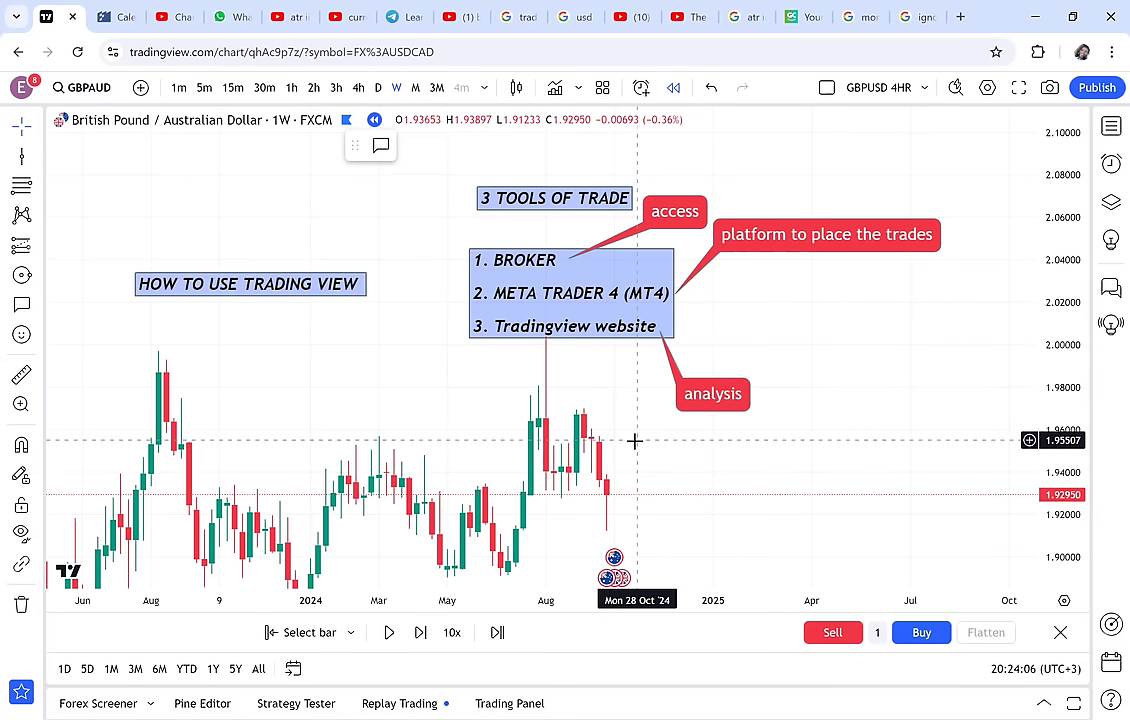
{"action": "left_click_drag", "start_coordinate": [794, 264], "coordinate": [754, 325]}
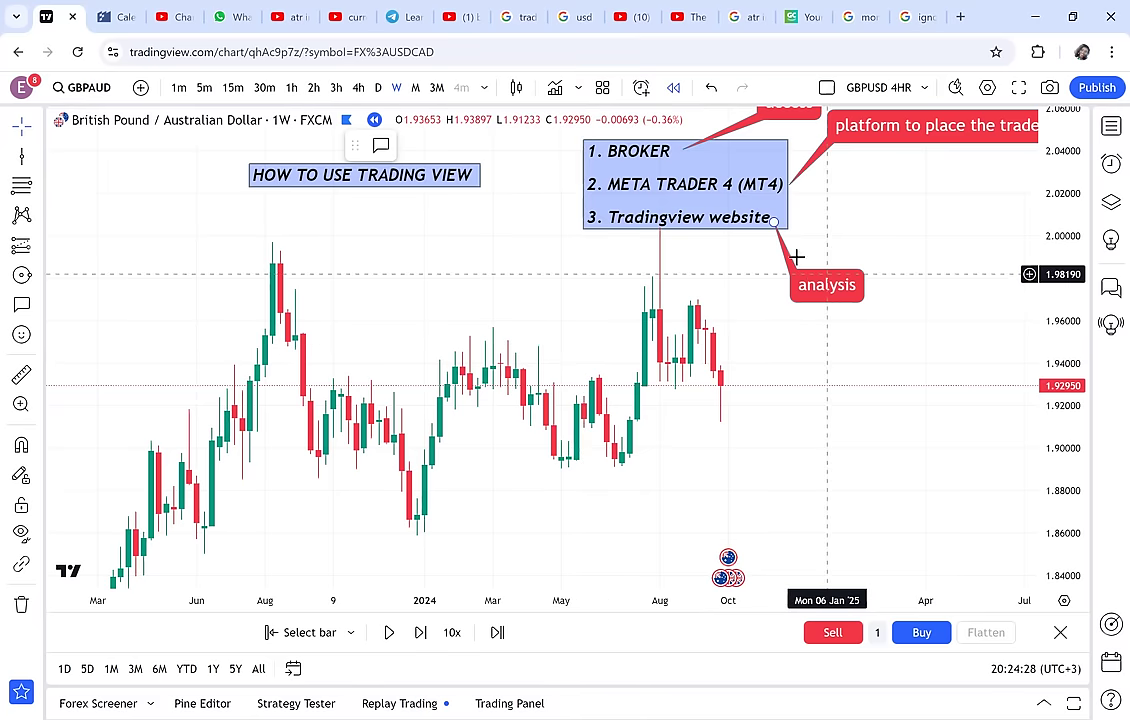
{"action": "left_click_drag", "start_coordinate": [878, 227], "coordinate": [740, 344]}
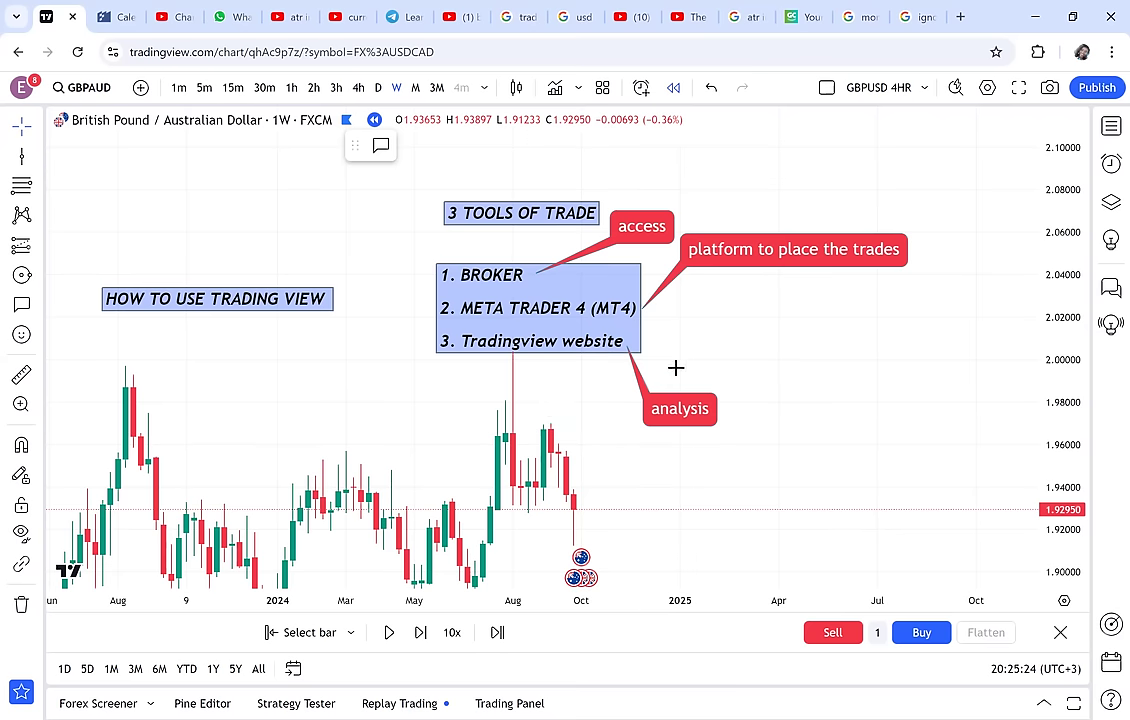
- Zoom in and drag the platform callout's tip onto the META TRADER 4 (MT4) line
{"action": "scroll", "coordinate": [720, 328], "scroll_direction": "up", "scroll_amount": 1}
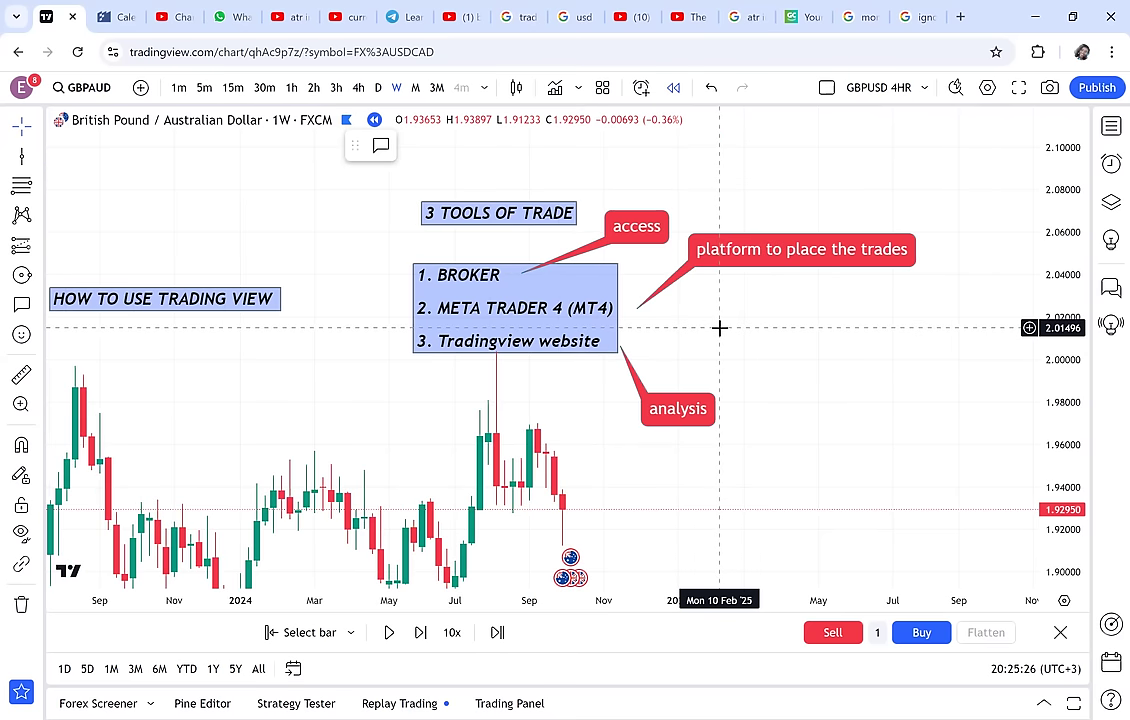
{"action": "left_click", "coordinate": [603, 344]}
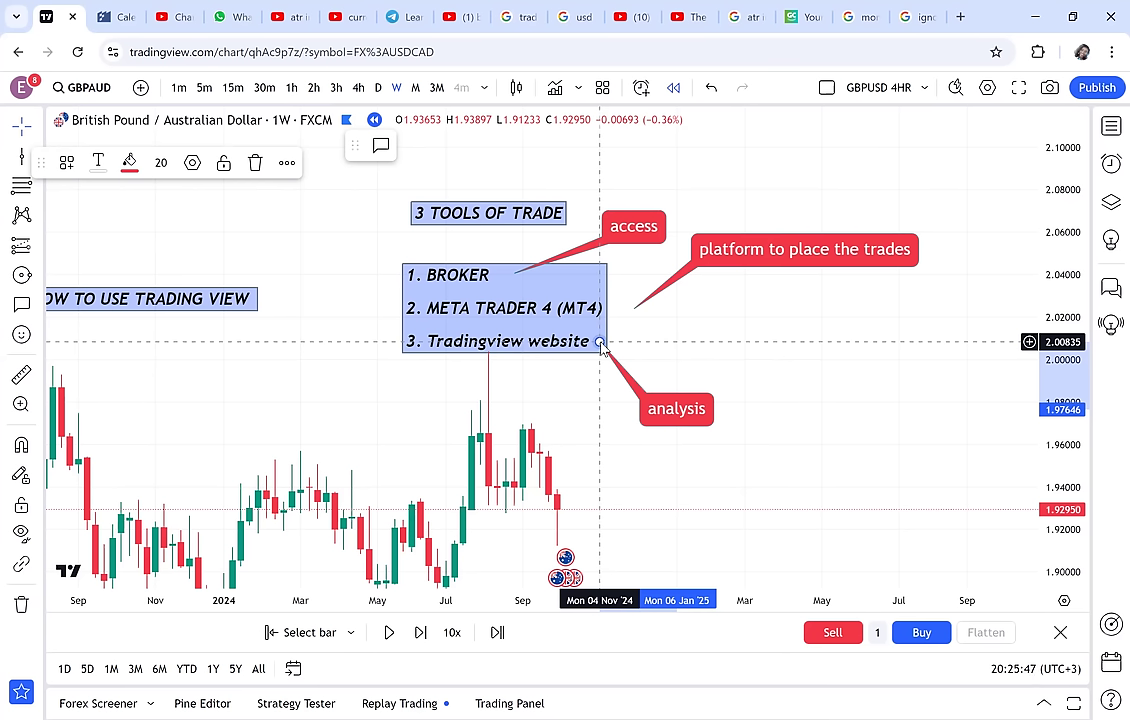
{"action": "left_click_drag", "start_coordinate": [634, 310], "coordinate": [611, 308]}
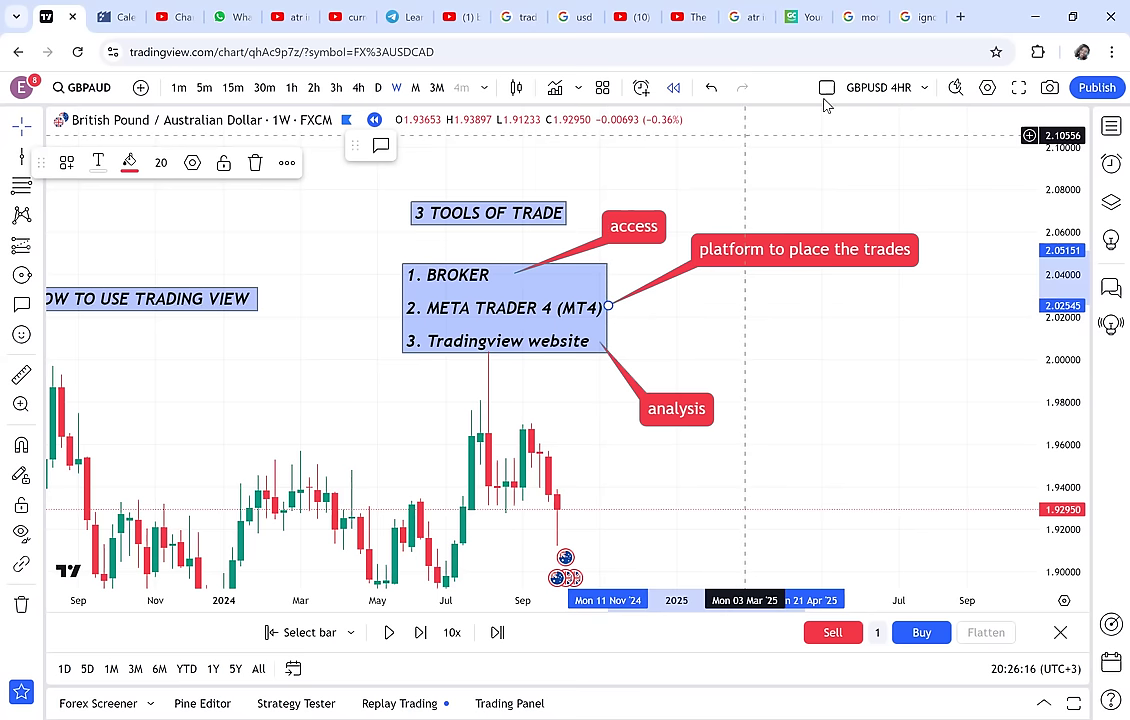
- Open a new Chrome tab with tradingview.com entered in the address bar
{"action": "key", "text": "ctrl+t"}
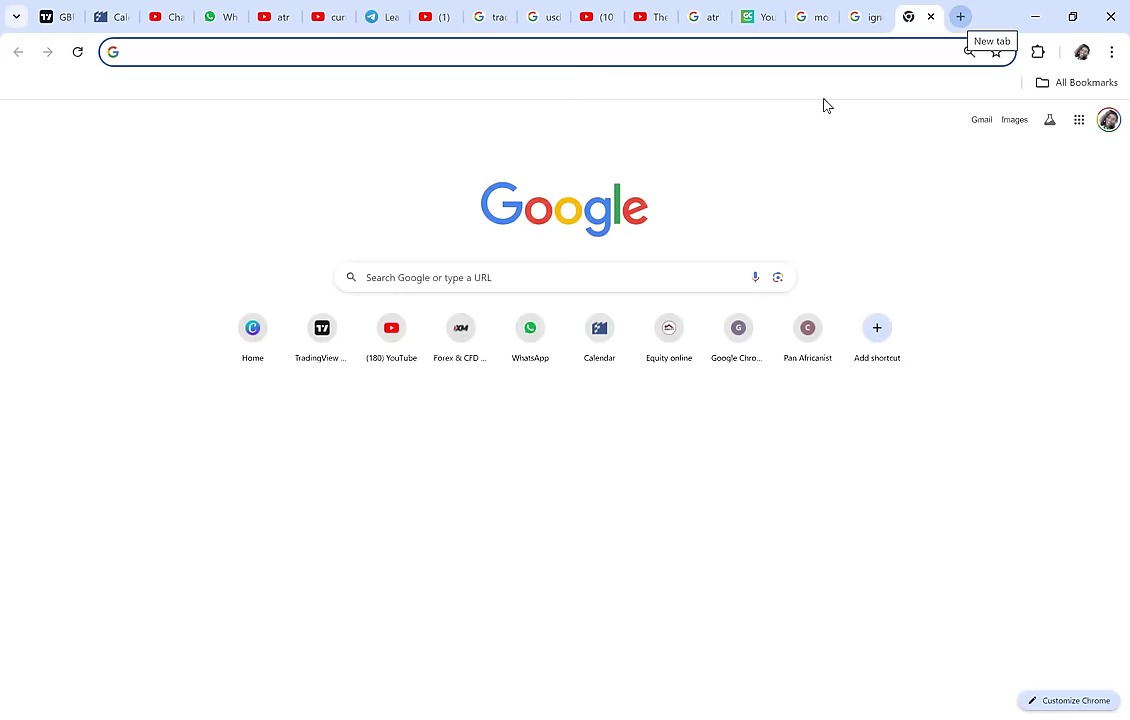
{"action": "type", "text": "tradingview.com"}
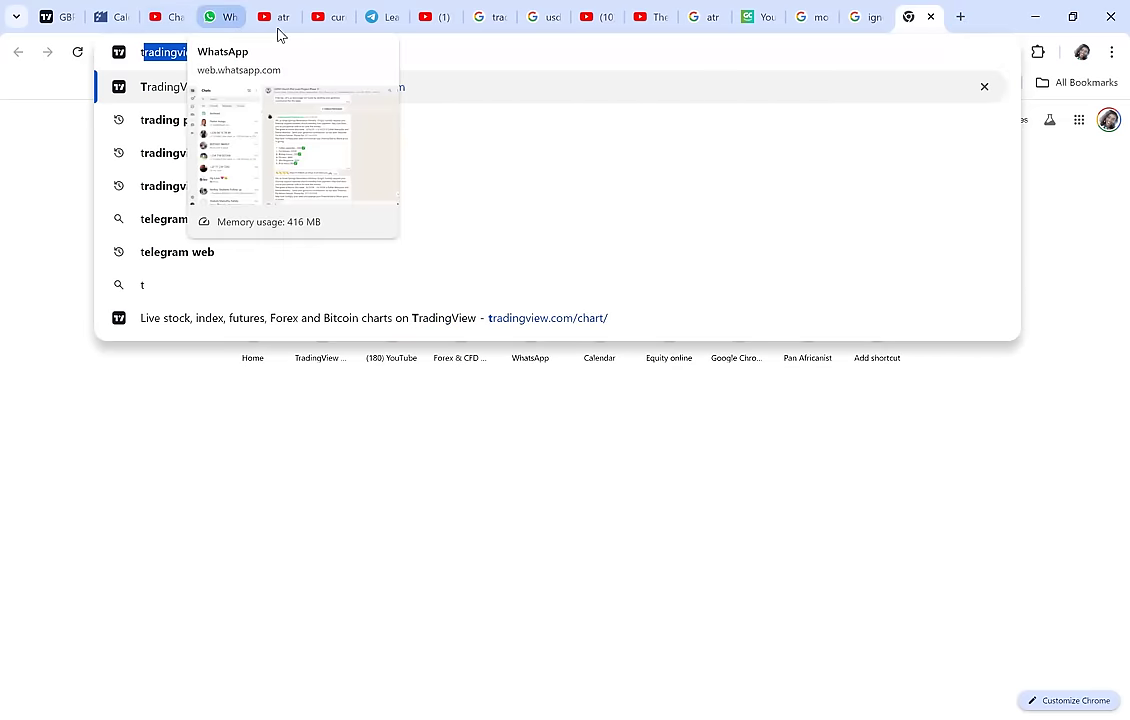
{"action": "left_click", "coordinate": [62, 17]}
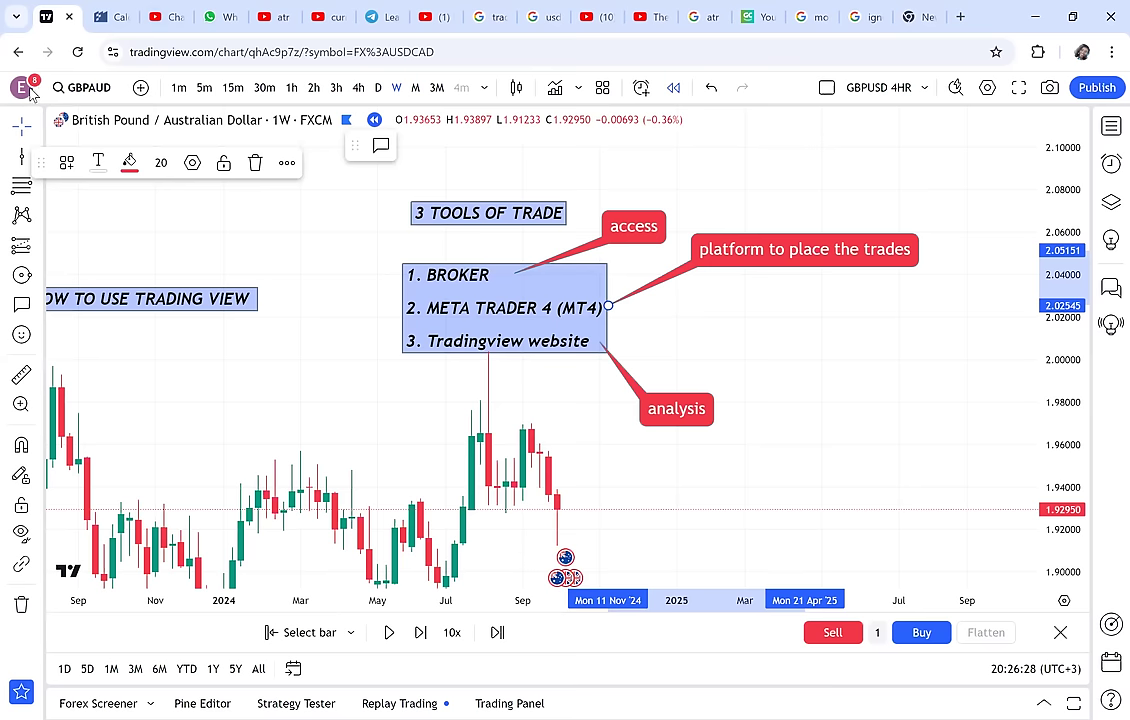
{"action": "left_click", "coordinate": [24, 89]}
{"action": "left_click", "coordinate": [125, 492]}
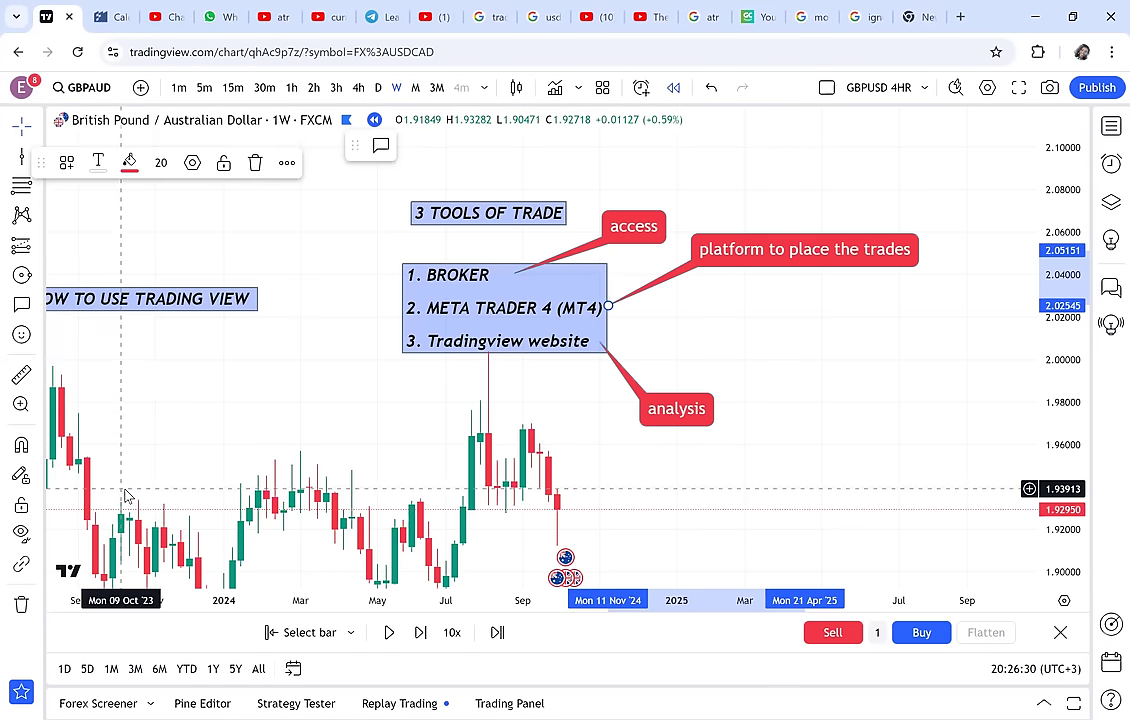
{"action": "left_click", "coordinate": [905, 14]}
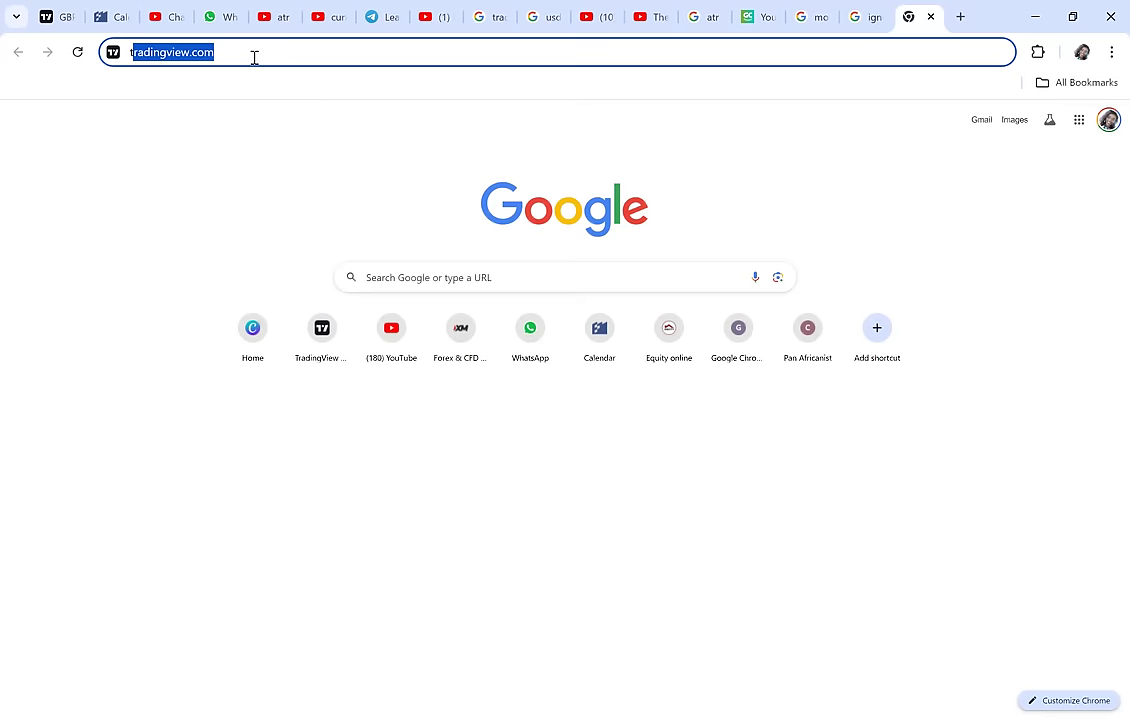
- Load tradingview.com and close the Google sign-in prompt
{"action": "key", "text": "Return"}
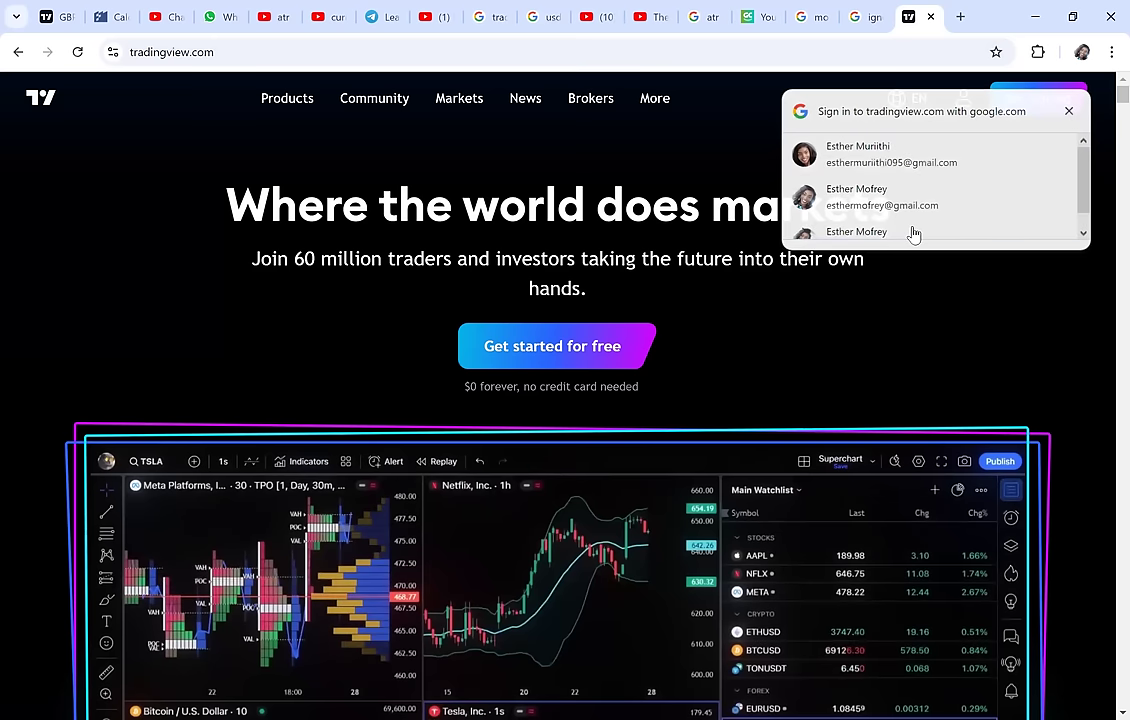
{"action": "left_click", "coordinate": [893, 236]}
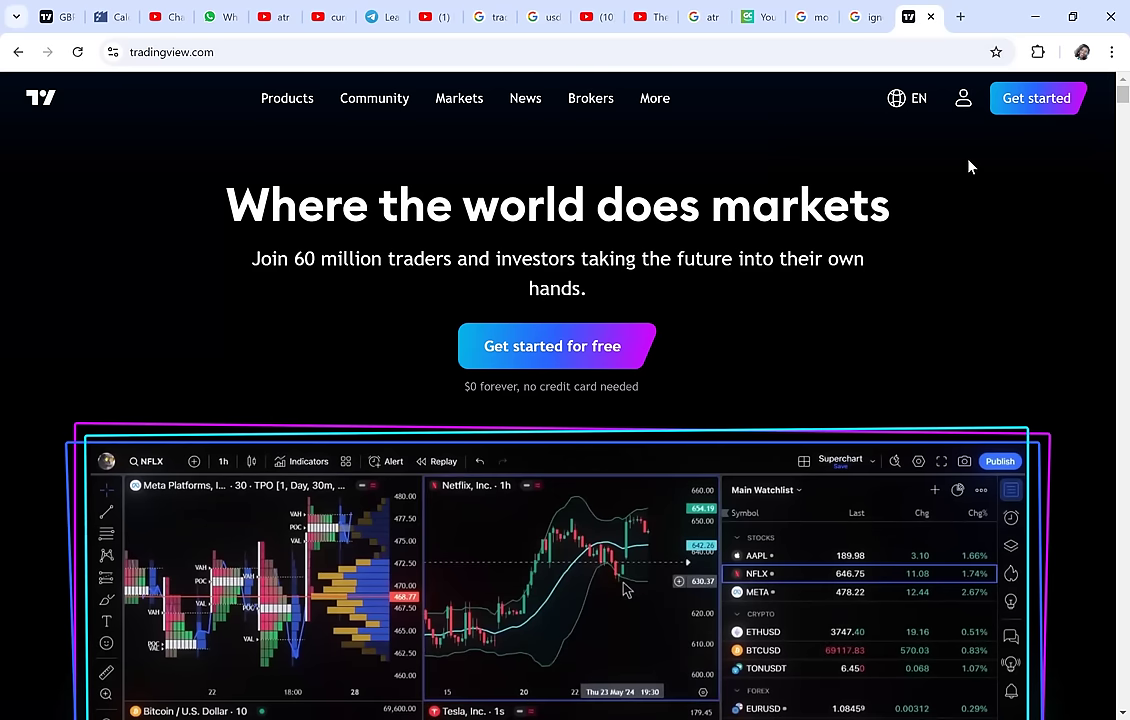
{"action": "scroll", "coordinate": [826, 319], "scroll_direction": "down", "scroll_amount": 1}
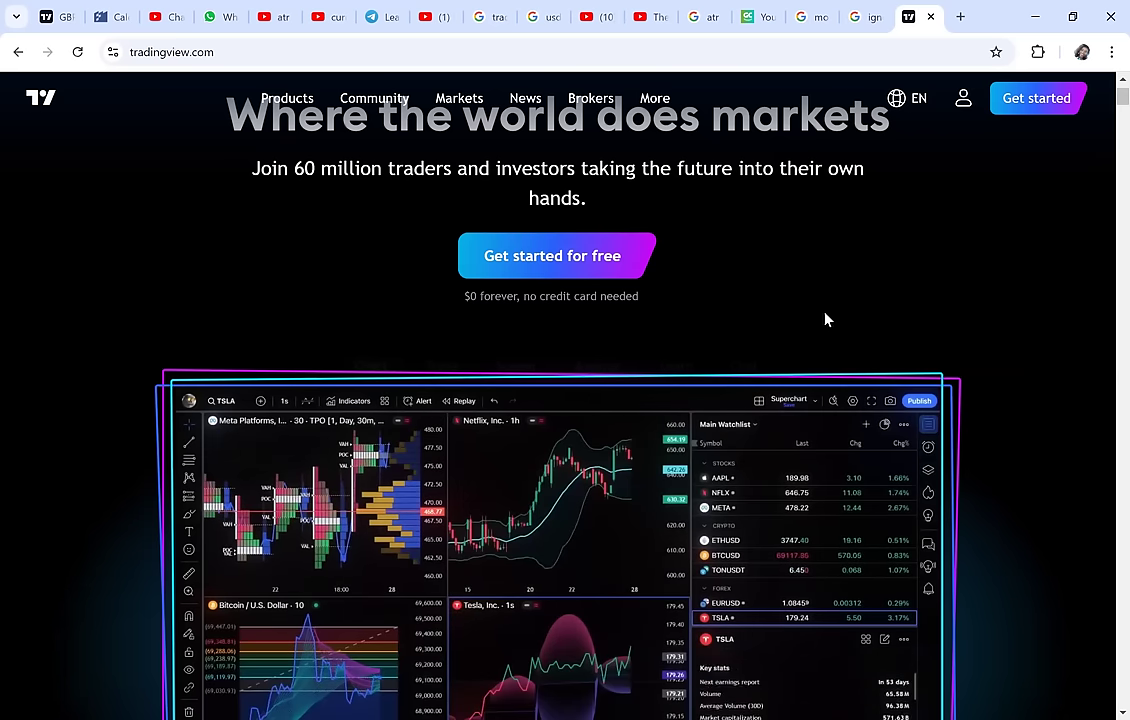
{"action": "scroll", "coordinate": [318, 520], "scroll_direction": "down", "scroll_amount": 10}
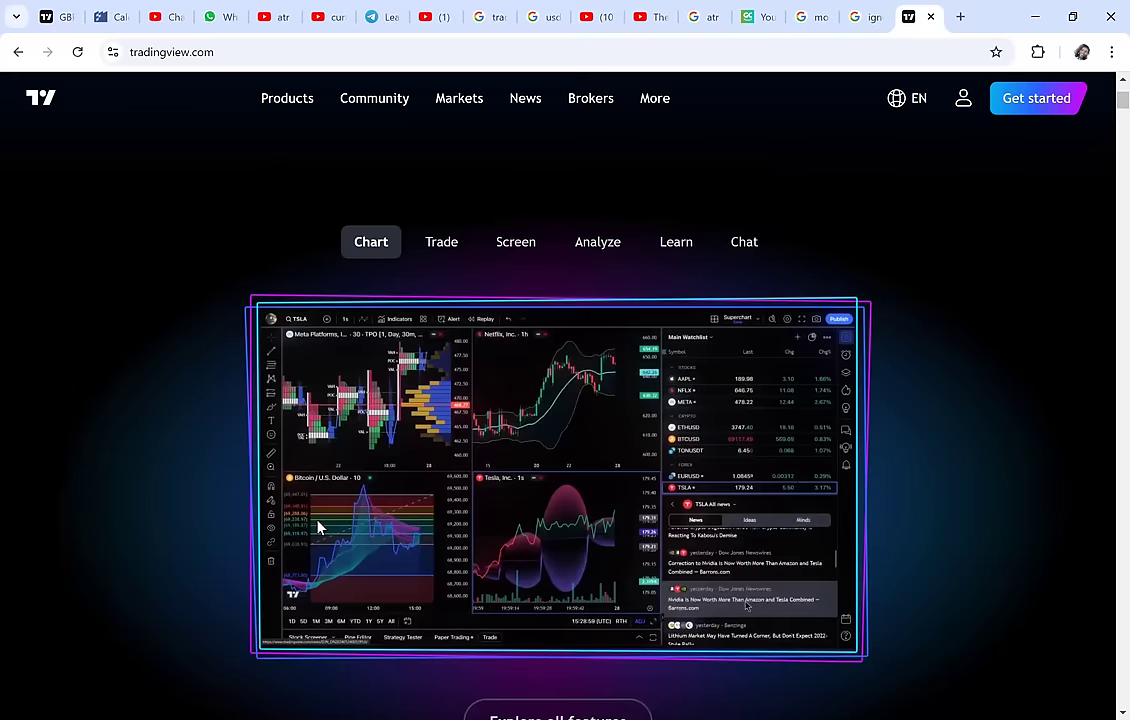
{"action": "scroll", "coordinate": [318, 522], "scroll_direction": "up", "scroll_amount": 3}
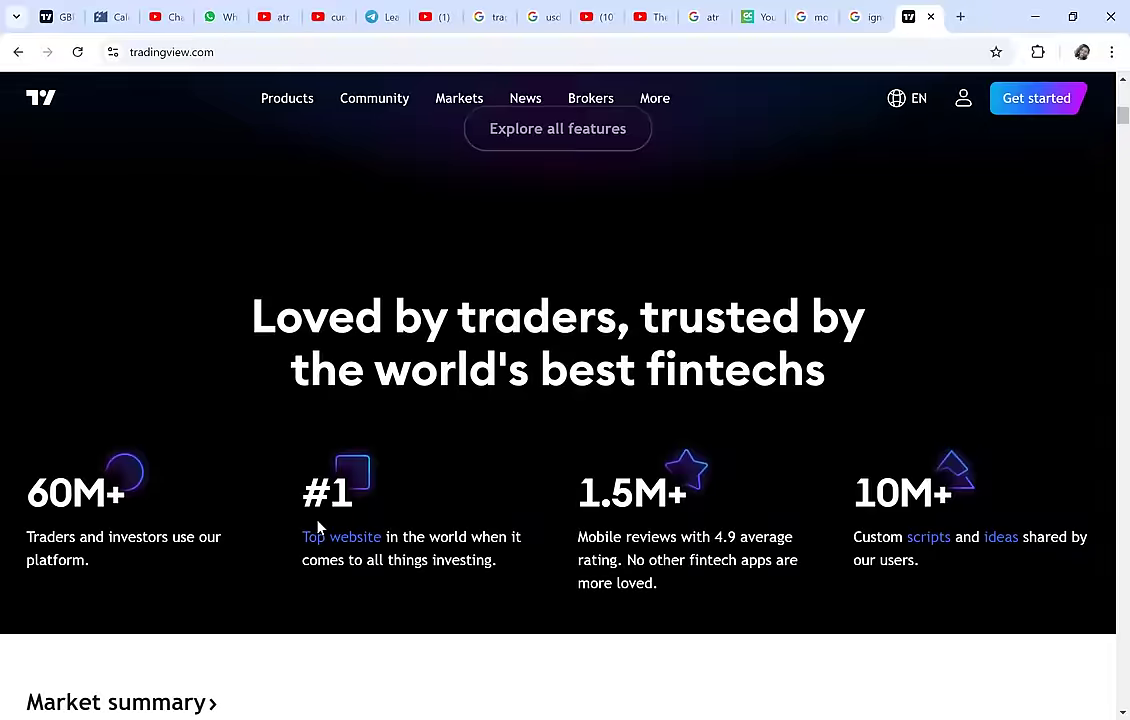
{"action": "scroll", "coordinate": [318, 528], "scroll_direction": "up", "scroll_amount": 3}
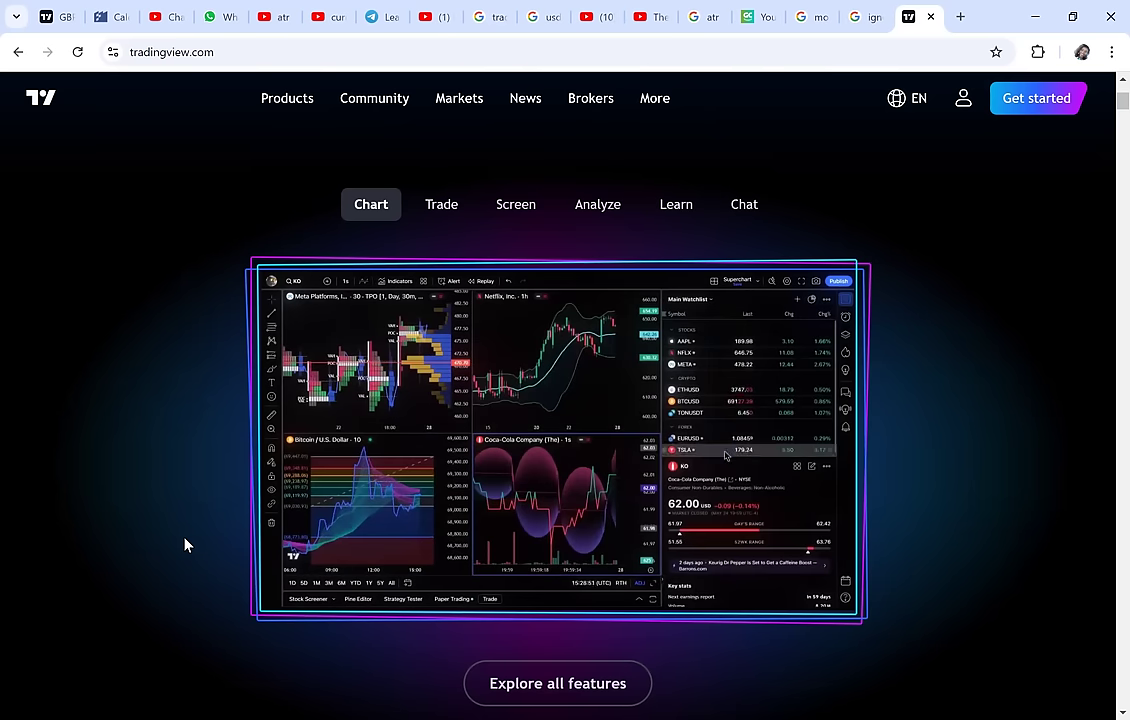
{"action": "scroll", "coordinate": [185, 545], "scroll_direction": "down", "scroll_amount": 2}
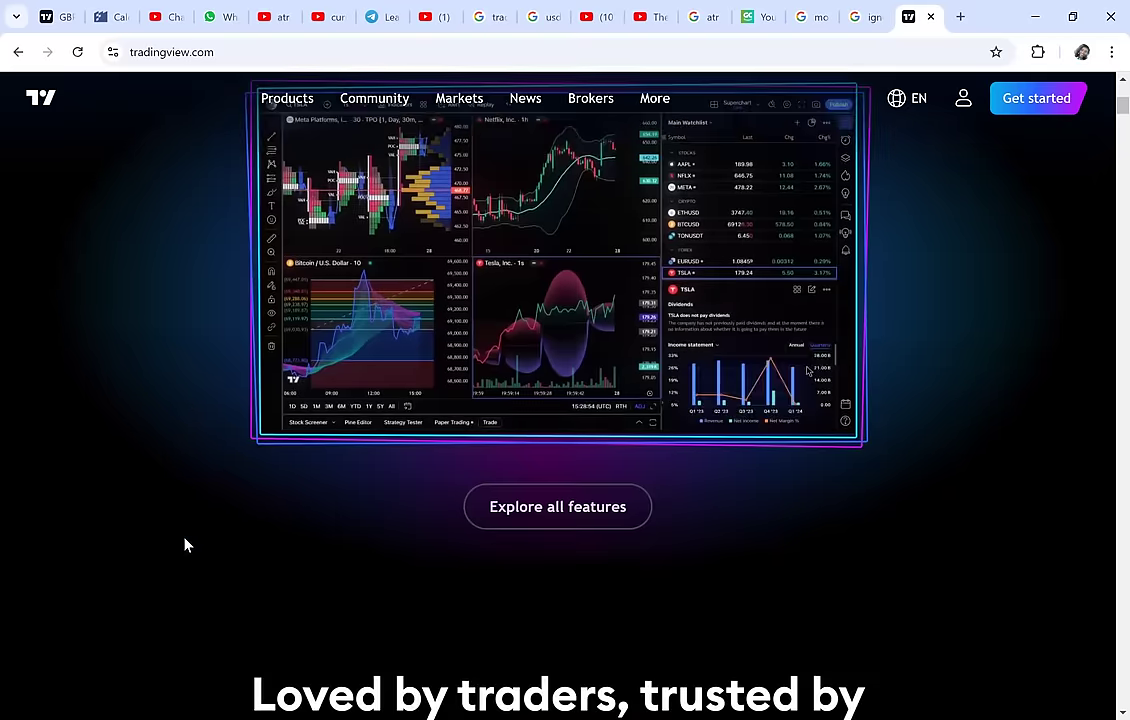
{"action": "scroll", "coordinate": [185, 545], "scroll_direction": "down", "scroll_amount": 3}
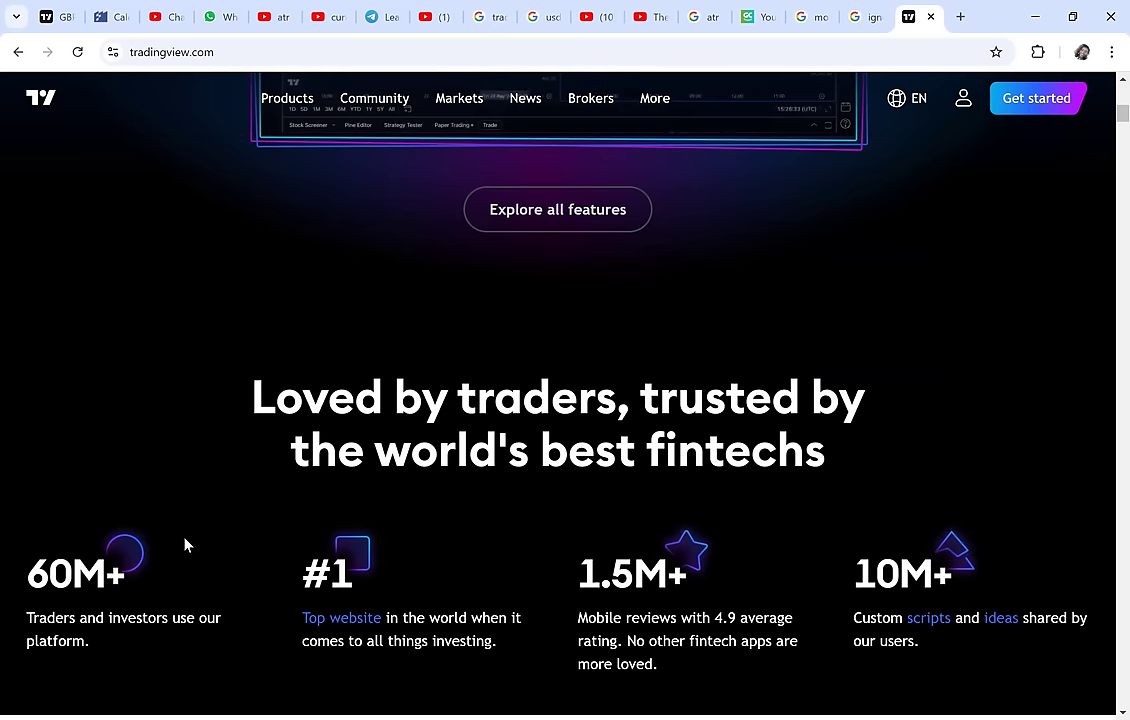
{"action": "scroll", "coordinate": [185, 545], "scroll_direction": "down", "scroll_amount": 1}
{"action": "scroll", "coordinate": [185, 545], "scroll_direction": "up", "scroll_amount": 5}
{"action": "scroll", "coordinate": [185, 545], "scroll_direction": "up", "scroll_amount": 2}
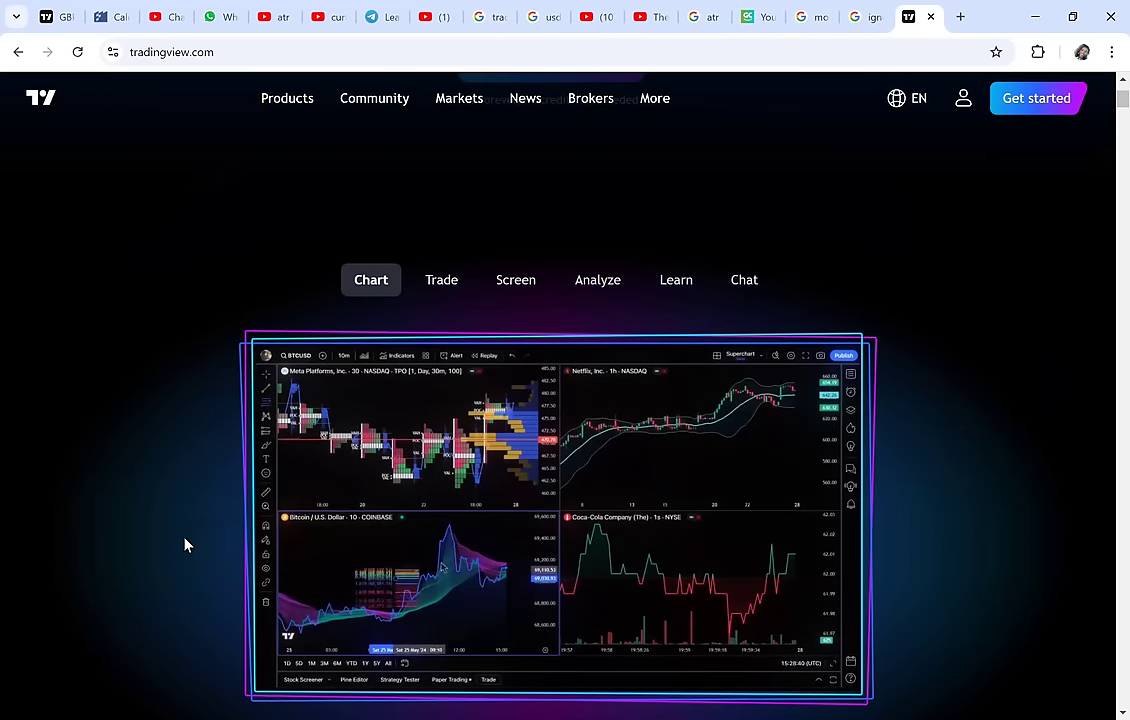
{"action": "scroll", "coordinate": [185, 545], "scroll_direction": "up", "scroll_amount": 2}
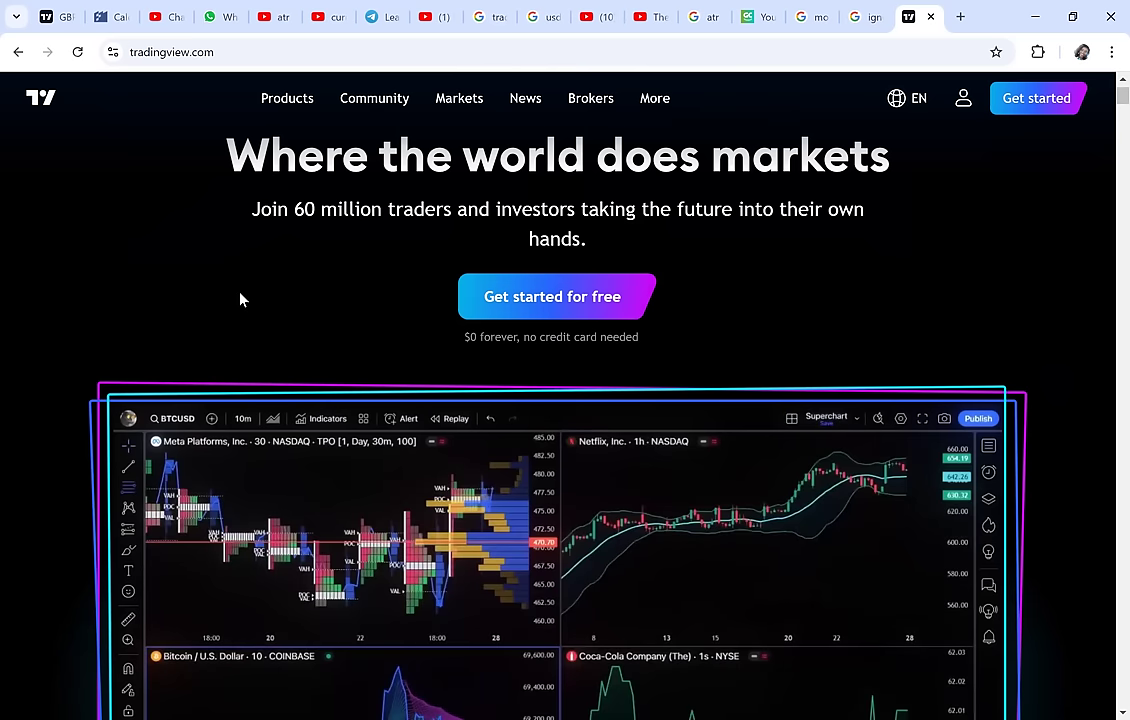
- Scroll down the homepage through Indicators and Trade ideas, then back up to the 'Where the world does markets' headline
{"action": "scroll", "coordinate": [240, 298], "scroll_direction": "down", "scroll_amount": 2}
{"action": "scroll", "coordinate": [240, 298], "scroll_direction": "down", "scroll_amount": 1}
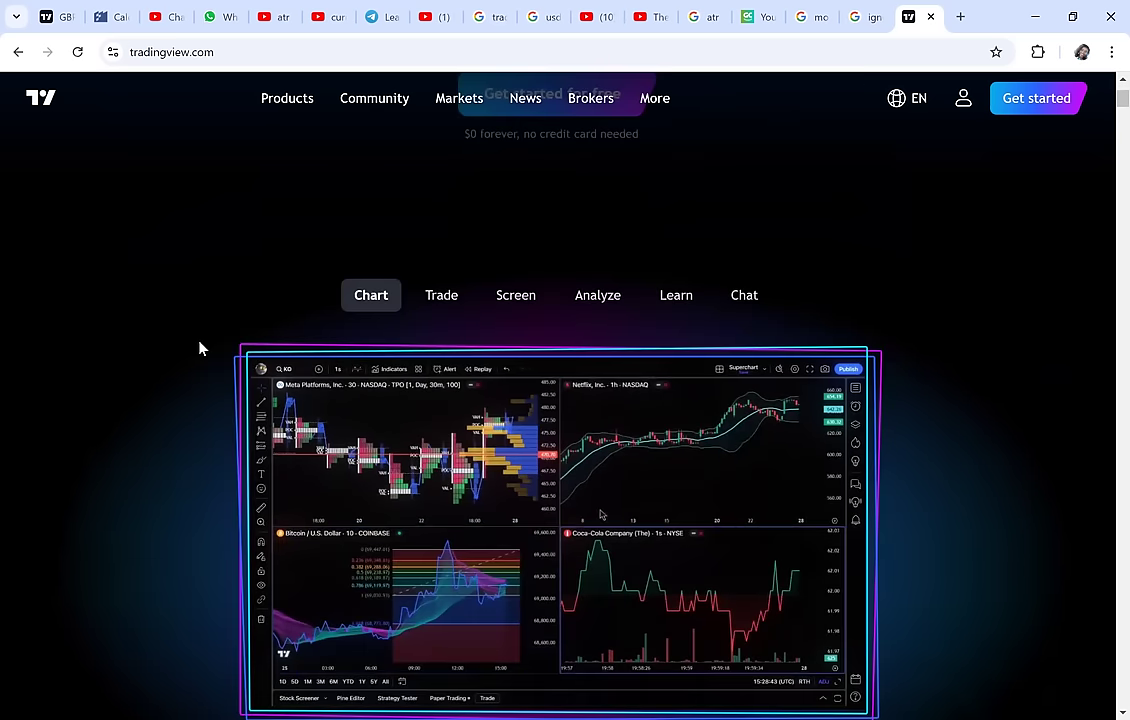
{"action": "scroll", "coordinate": [199, 345], "scroll_direction": "down", "scroll_amount": 1}
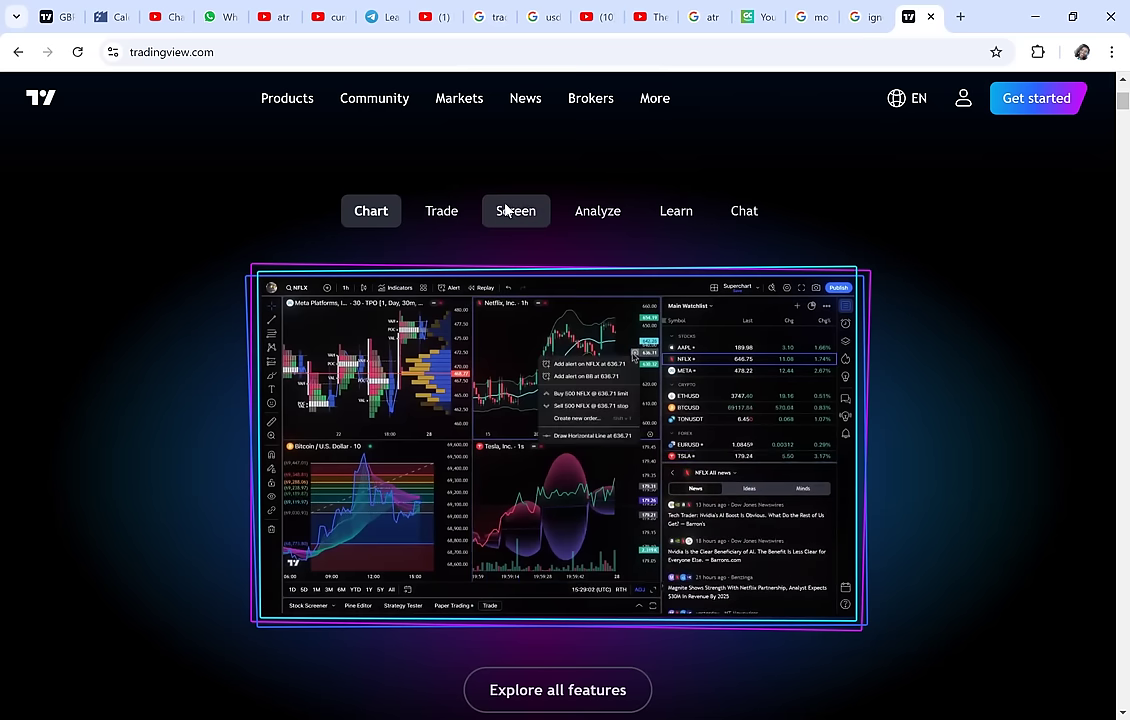
{"action": "scroll", "coordinate": [241, 404], "scroll_direction": "down", "scroll_amount": 2}
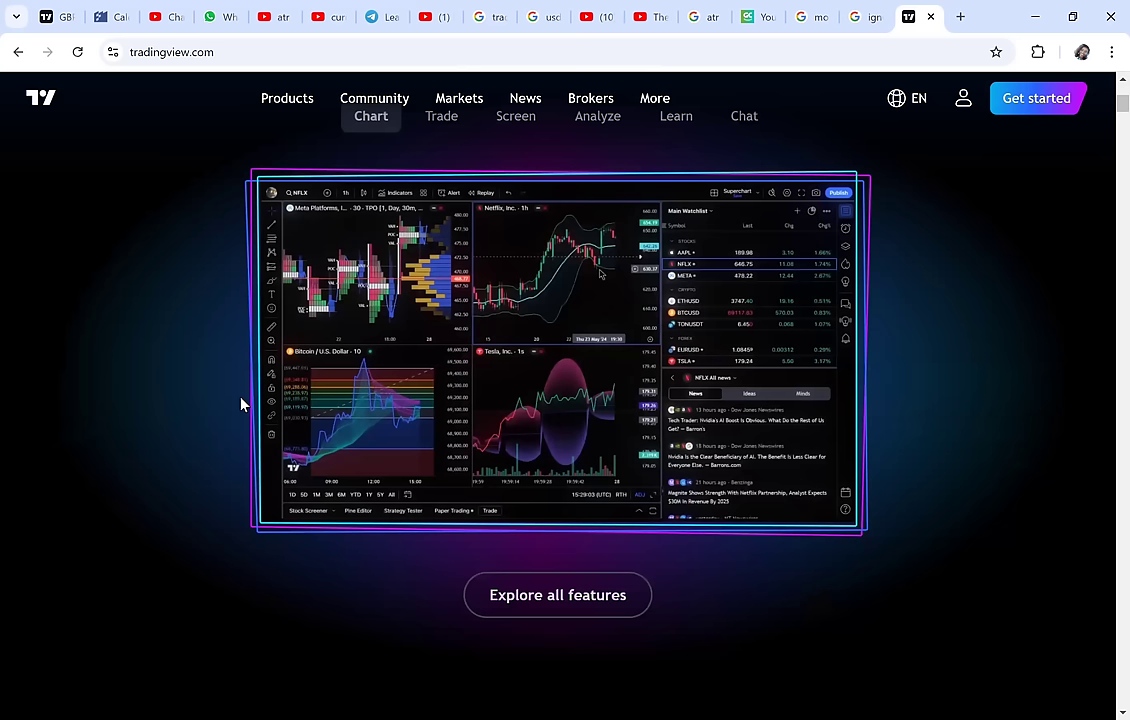
{"action": "scroll", "coordinate": [241, 404], "scroll_direction": "down", "scroll_amount": 6}
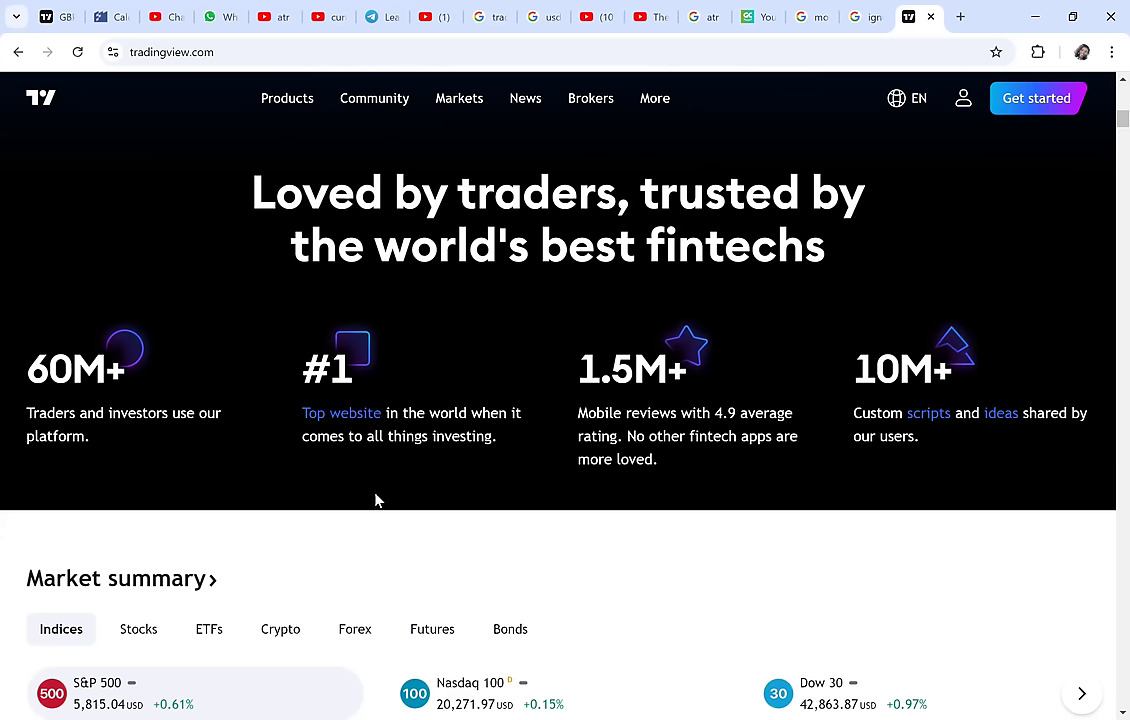
{"action": "scroll", "coordinate": [376, 500], "scroll_direction": "down", "scroll_amount": 7}
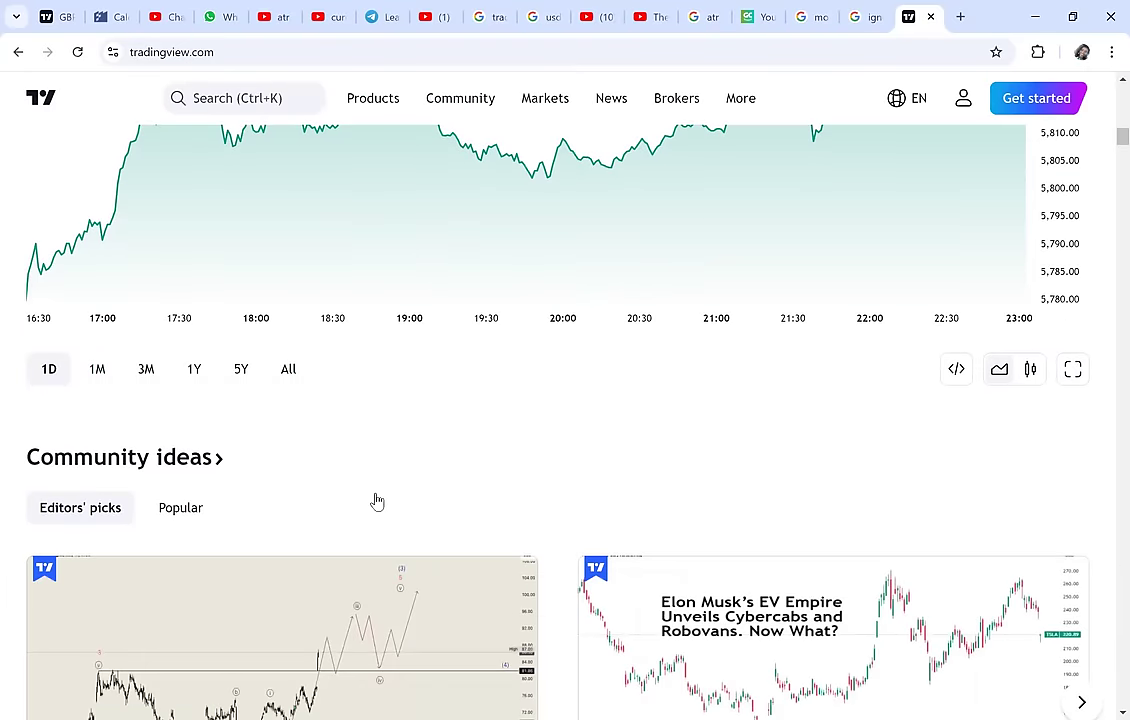
{"action": "scroll", "coordinate": [377, 501], "scroll_direction": "down", "scroll_amount": 3}
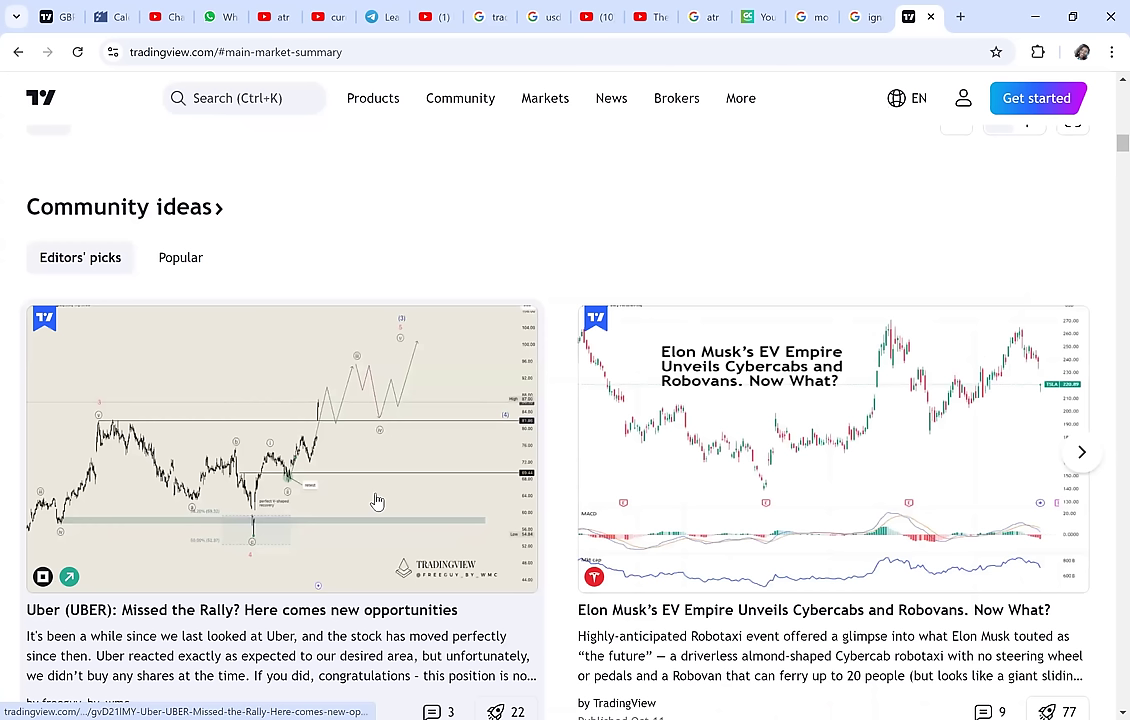
{"action": "scroll", "coordinate": [377, 501], "scroll_direction": "down", "scroll_amount": 2}
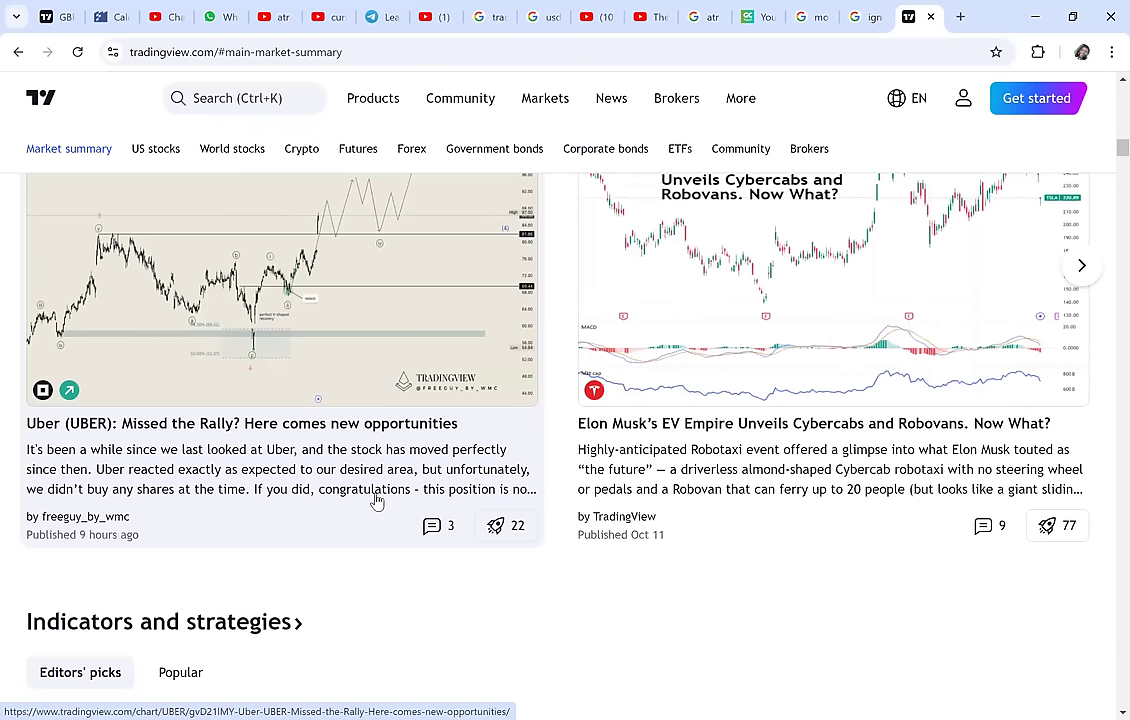
{"action": "scroll", "coordinate": [377, 501], "scroll_direction": "down", "scroll_amount": 8}
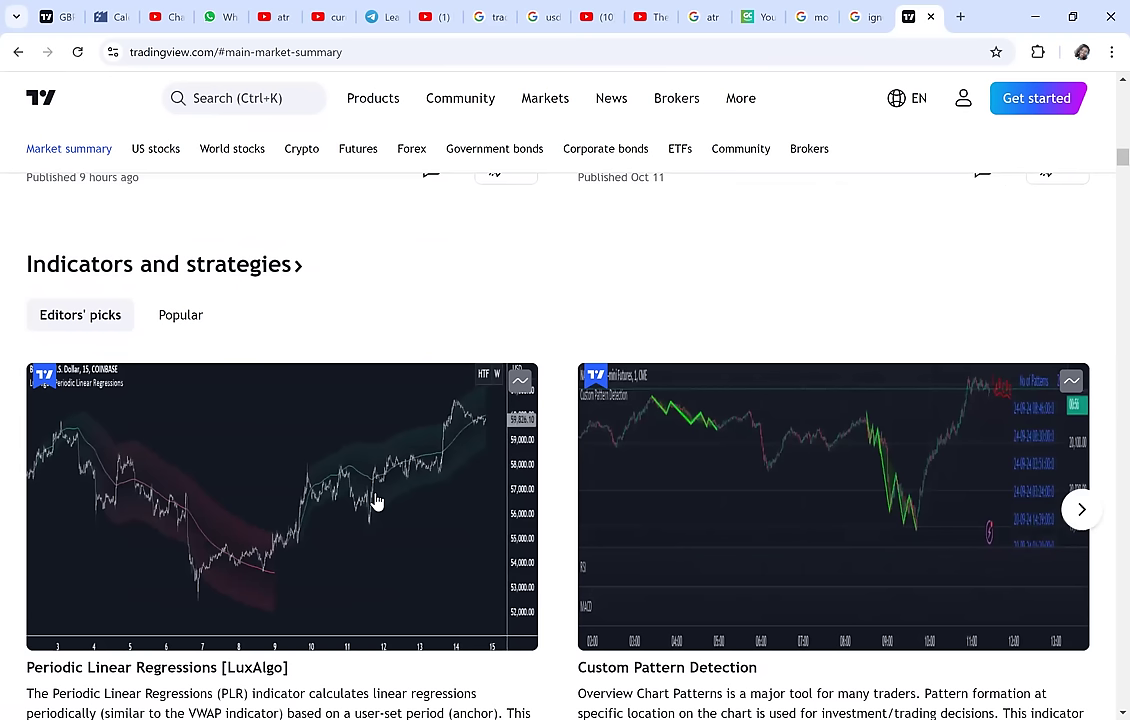
{"action": "scroll", "coordinate": [377, 501], "scroll_direction": "down", "scroll_amount": 7}
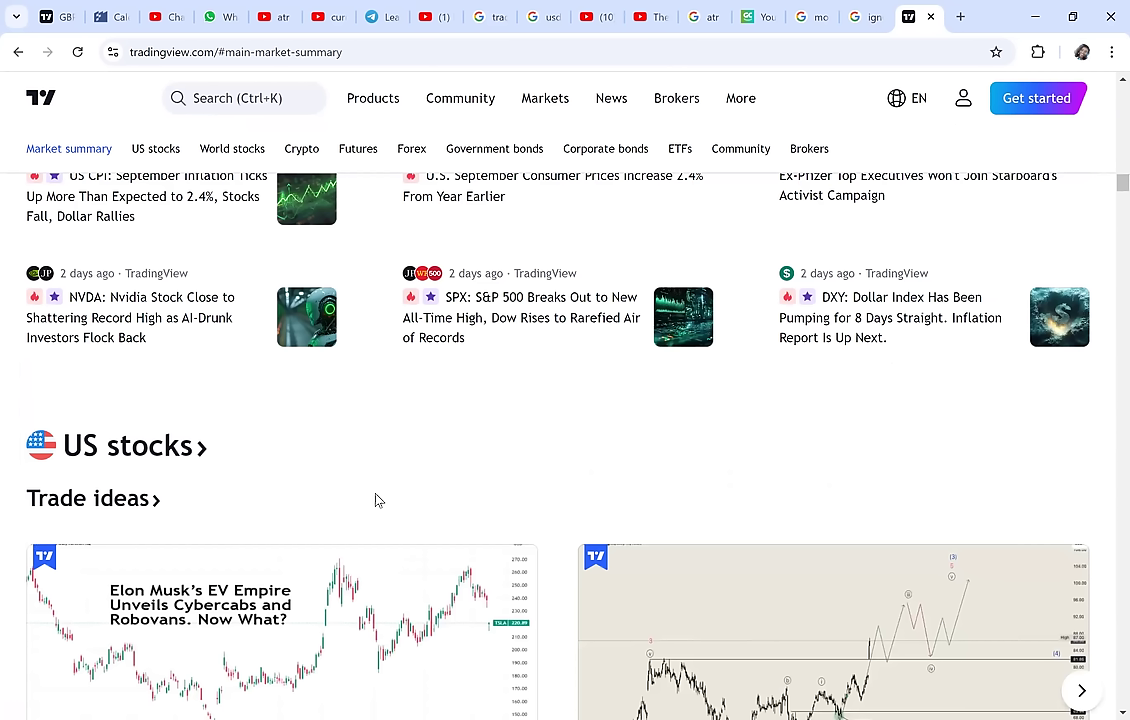
{"action": "scroll", "coordinate": [377, 501], "scroll_direction": "up", "scroll_amount": 15}
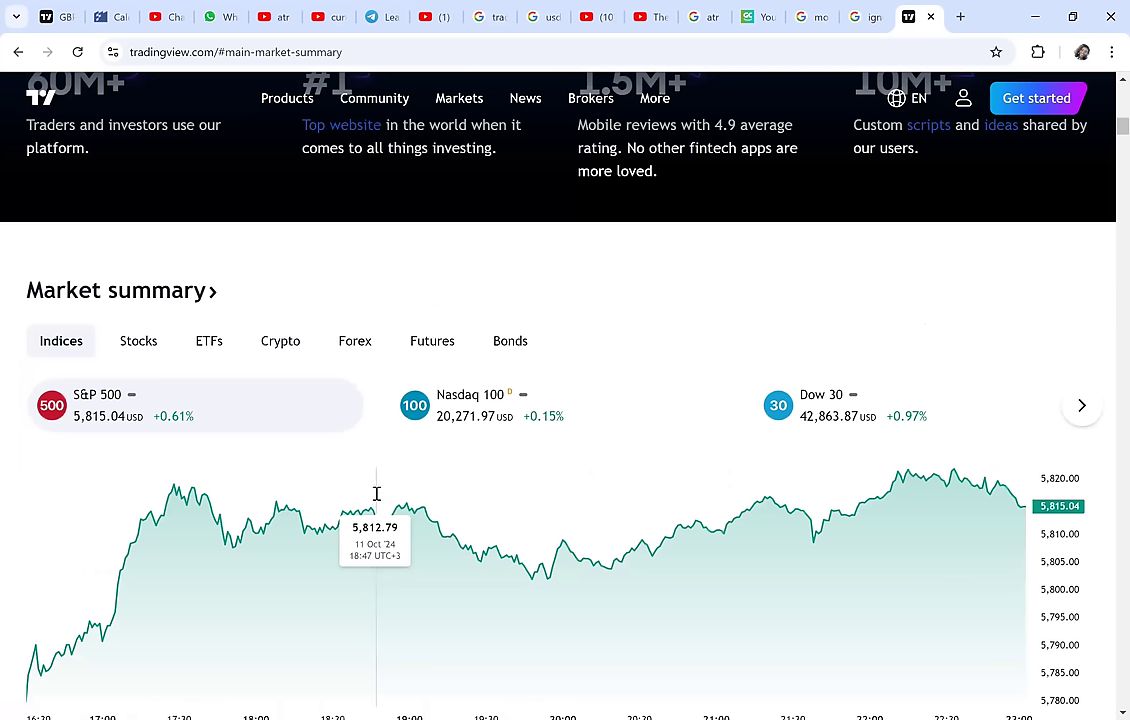
{"action": "scroll", "coordinate": [375, 498], "scroll_direction": "up", "scroll_amount": 10}
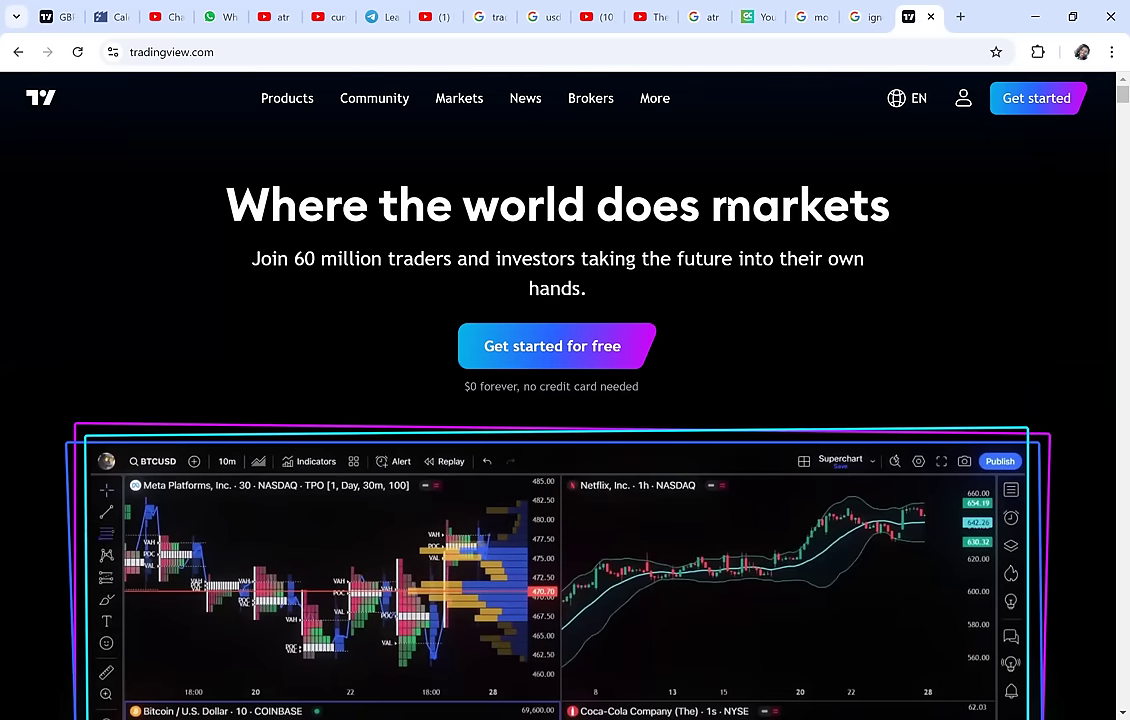
- Sign in to TradingView through the user menu using the saved Google account
{"action": "left_click", "coordinate": [962, 103]}
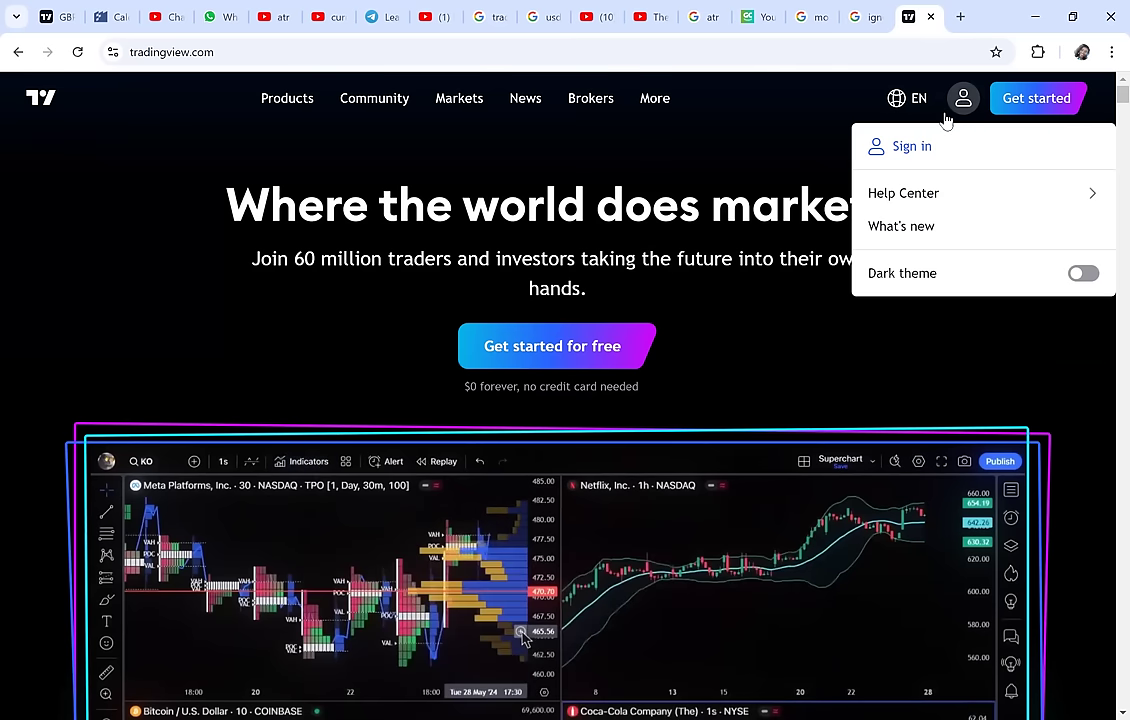
{"action": "left_click", "coordinate": [906, 150]}
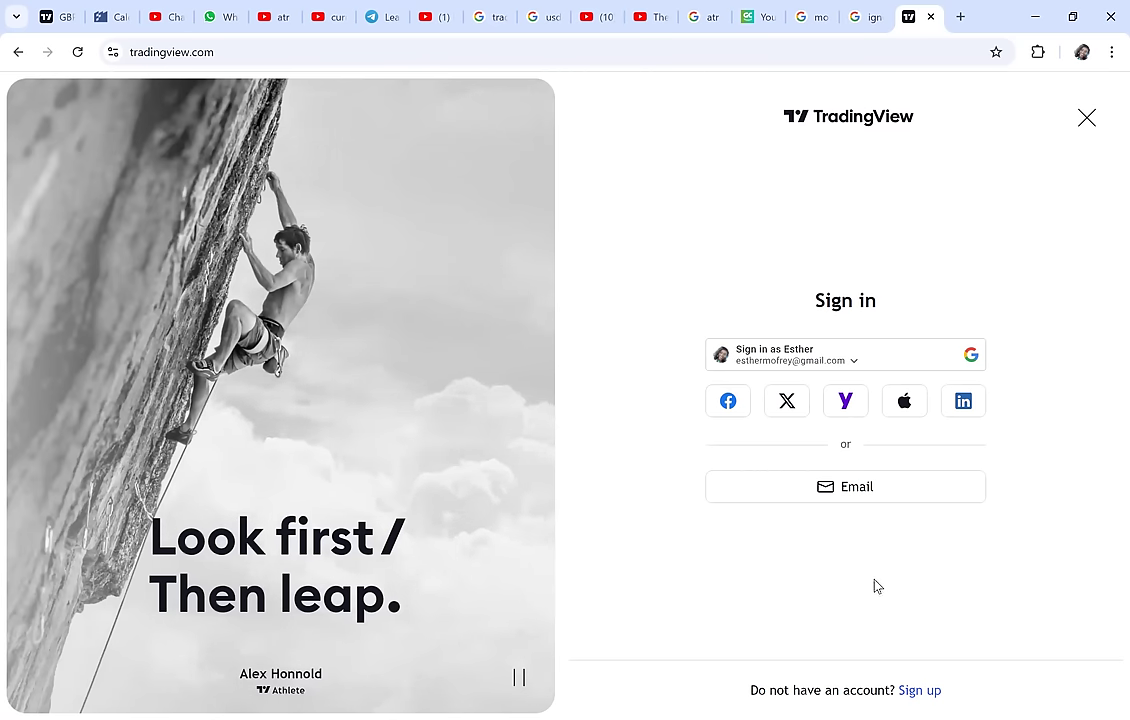
{"action": "left_click", "coordinate": [921, 691]}
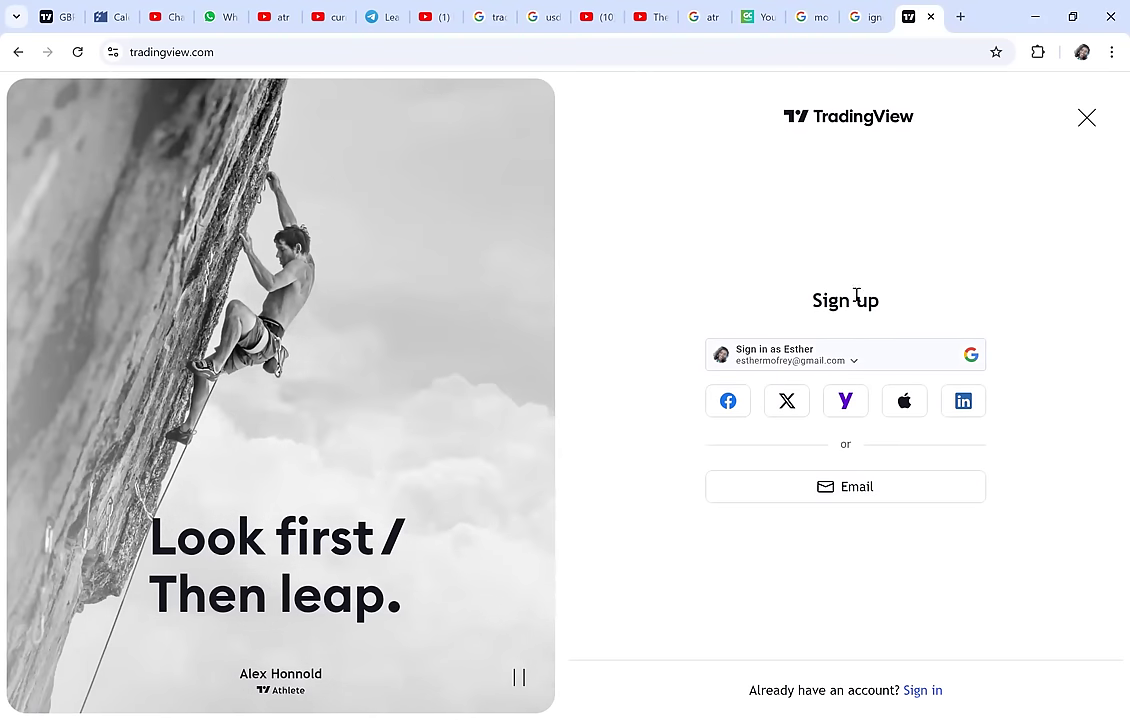
{"action": "left_click", "coordinate": [932, 690]}
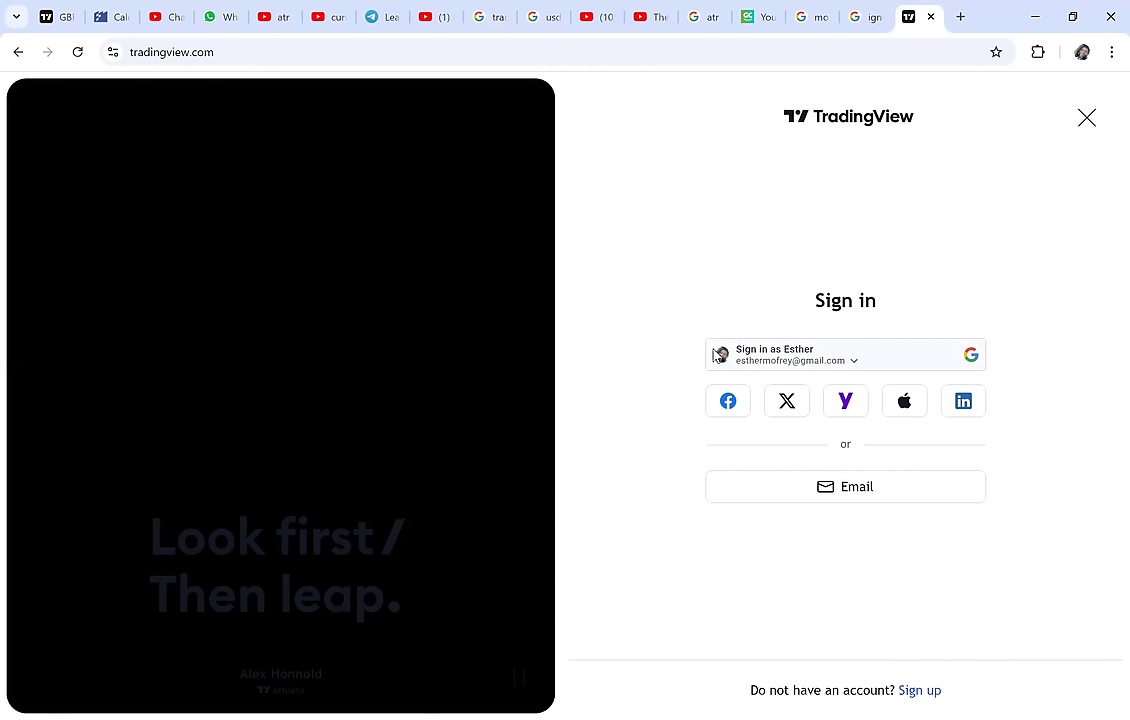
{"action": "left_click", "coordinate": [719, 355]}
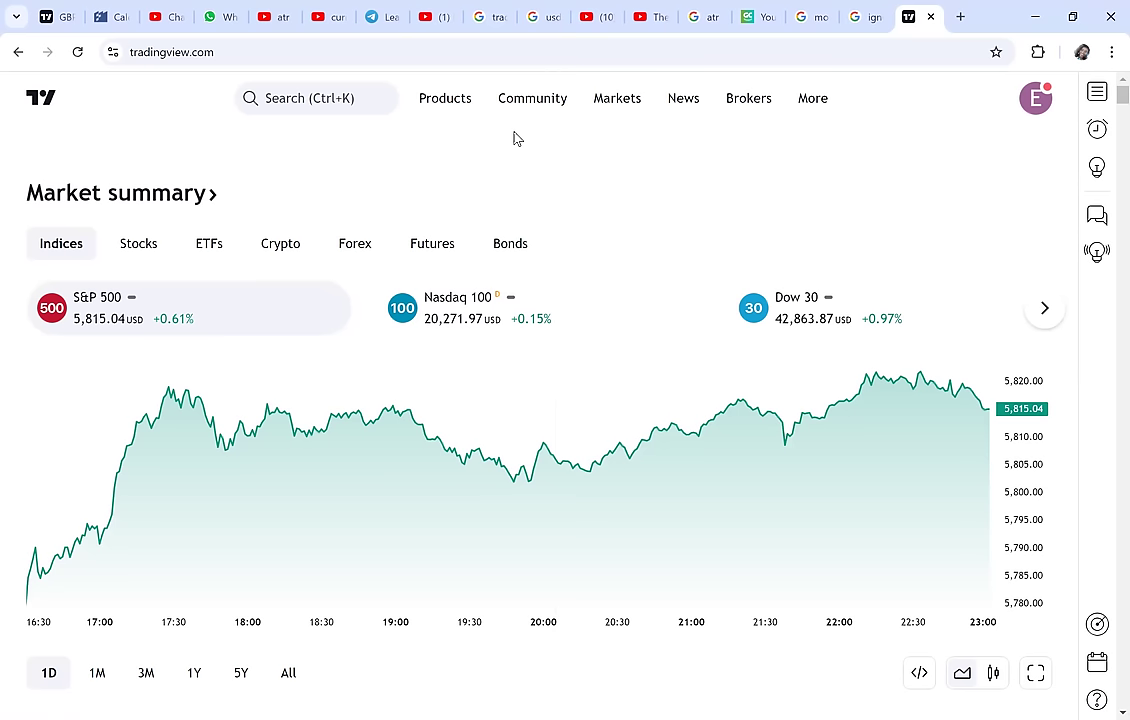
- Open Products > Supercharts to load the saved weekly GBPAUD chart
{"action": "mouse_move", "coordinate": [466, 112]}
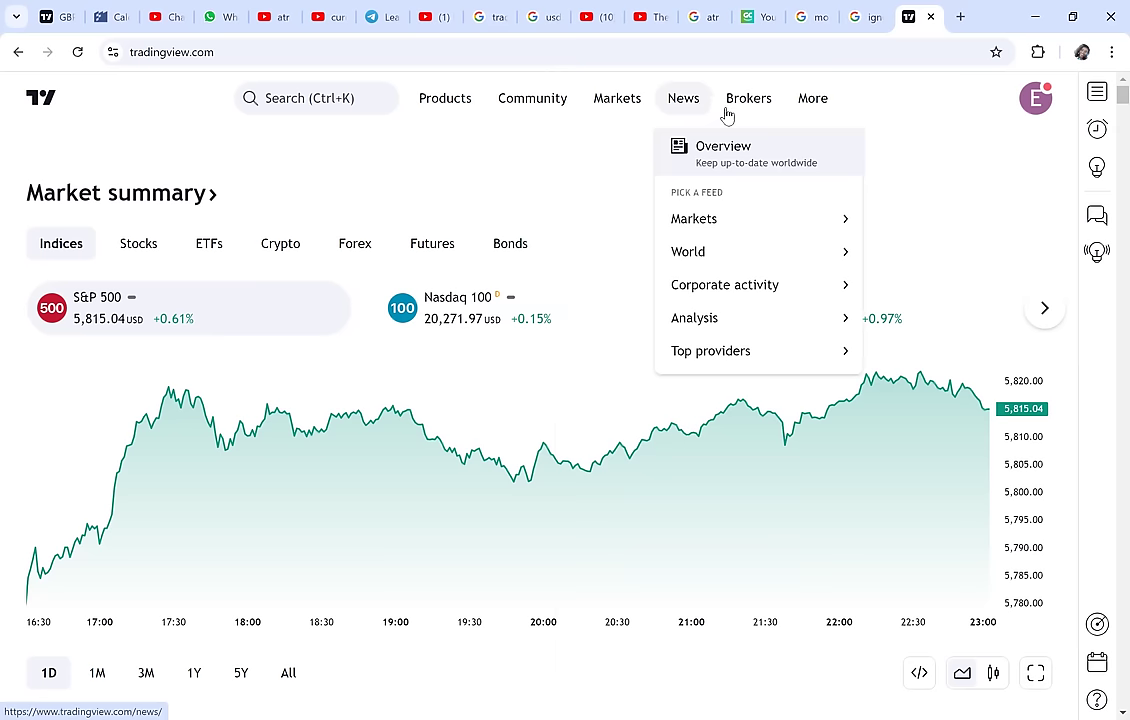
{"action": "mouse_move", "coordinate": [734, 115]}
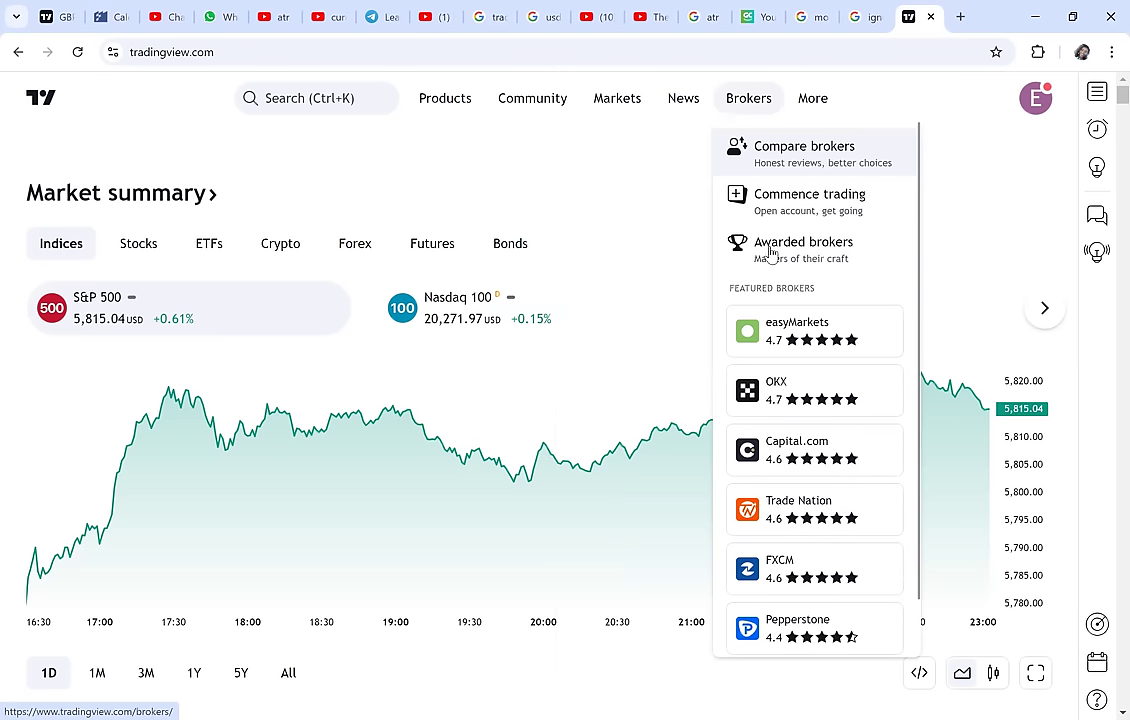
{"action": "scroll", "coordinate": [771, 374], "scroll_direction": "down", "scroll_amount": 1}
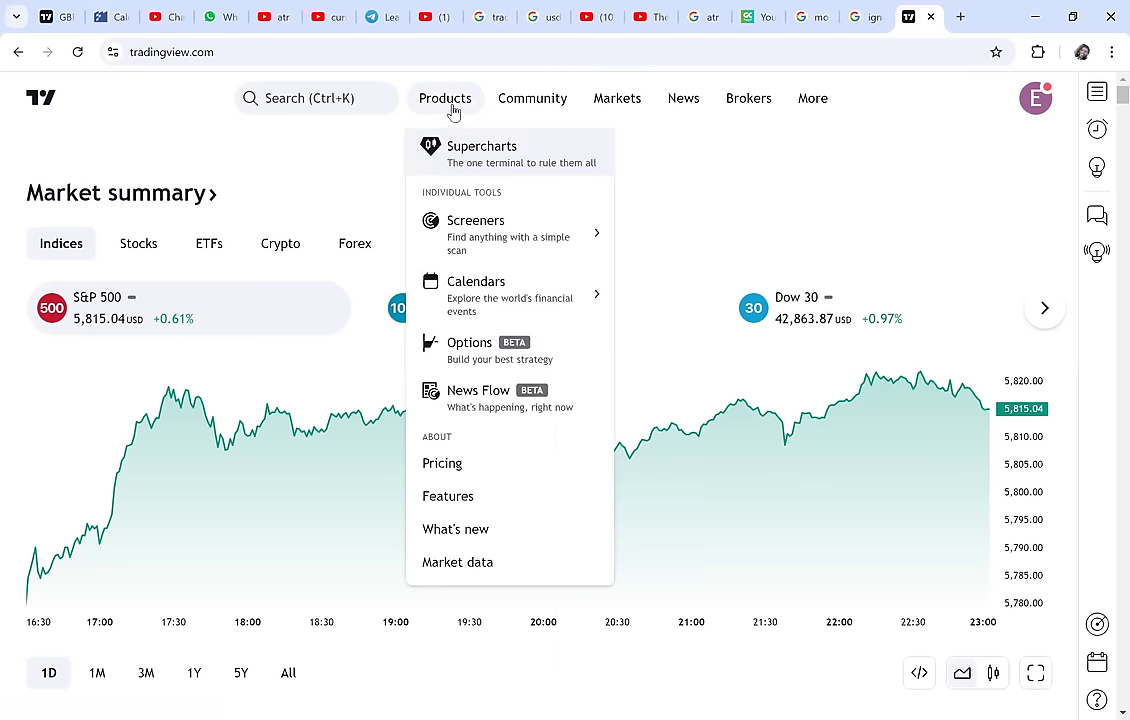
{"action": "left_click", "coordinate": [472, 151]}
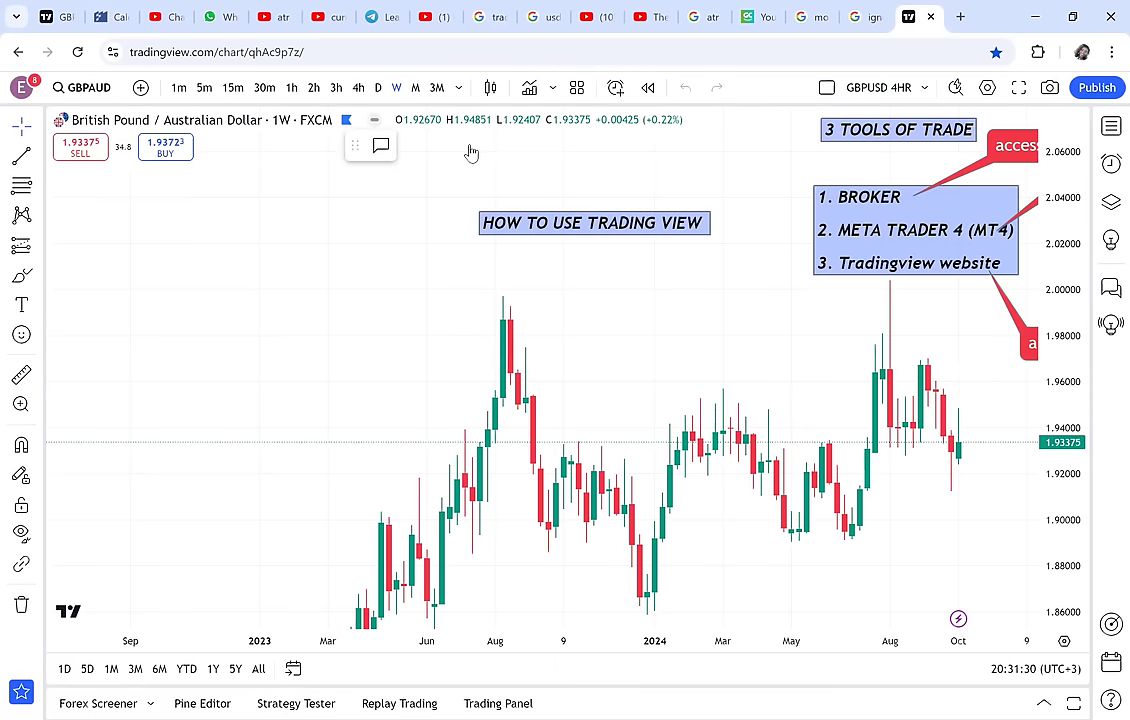
- Drag the weekly GBP/AUD chart until the candles leave the view, leaving blank drawing space
{"action": "left_click_drag", "start_coordinate": [691, 298], "coordinate": [370, 351]}
{"action": "left_click_drag", "start_coordinate": [483, 336], "coordinate": [487, 335]}
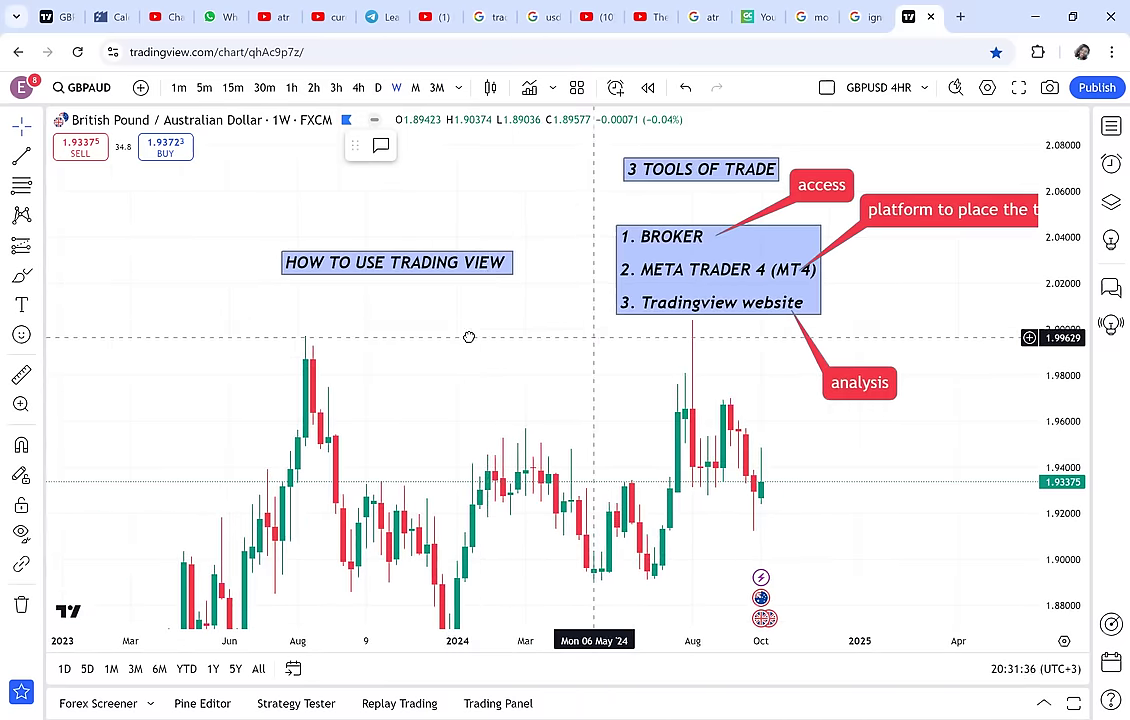
{"action": "left_click_drag", "start_coordinate": [469, 337], "coordinate": [378, 334]}
{"action": "scroll", "coordinate": [533, 354], "scroll_direction": "left", "scroll_amount": 3}
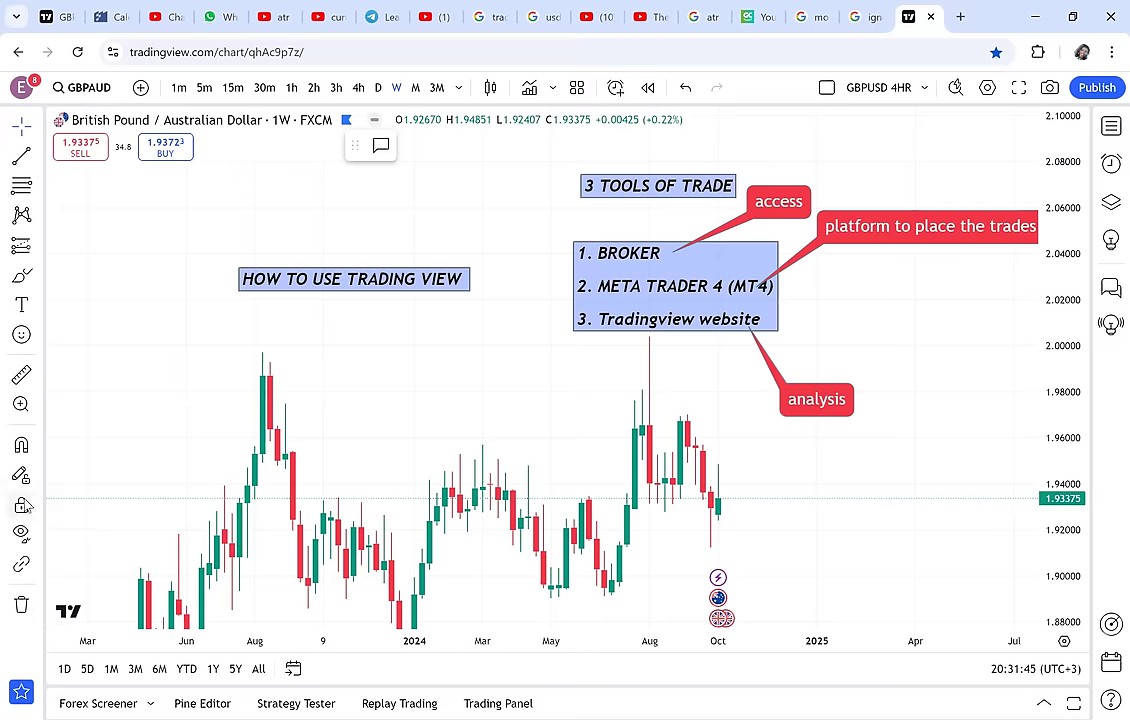
{"action": "left_click_drag", "start_coordinate": [290, 212], "coordinate": [258, 561]}
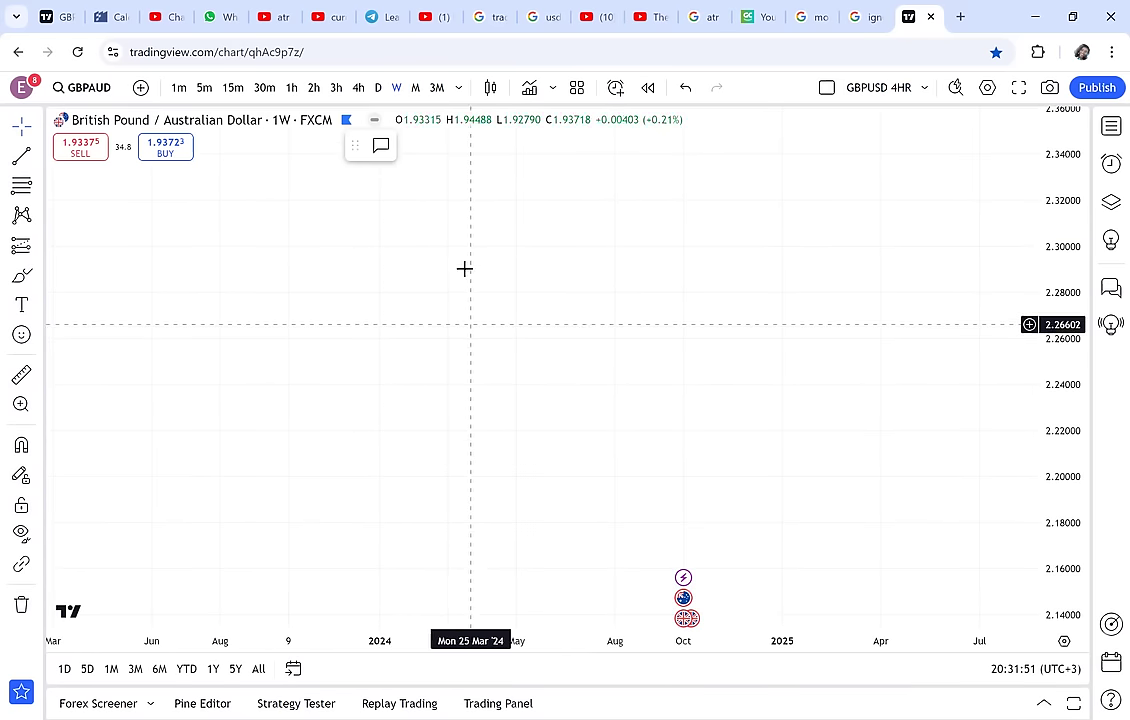
- Star Trend Line, Horizontal Line, Horizontal Ray and Vertical Line as favorites, then move the favorites bar
{"action": "left_click", "coordinate": [39, 157]}
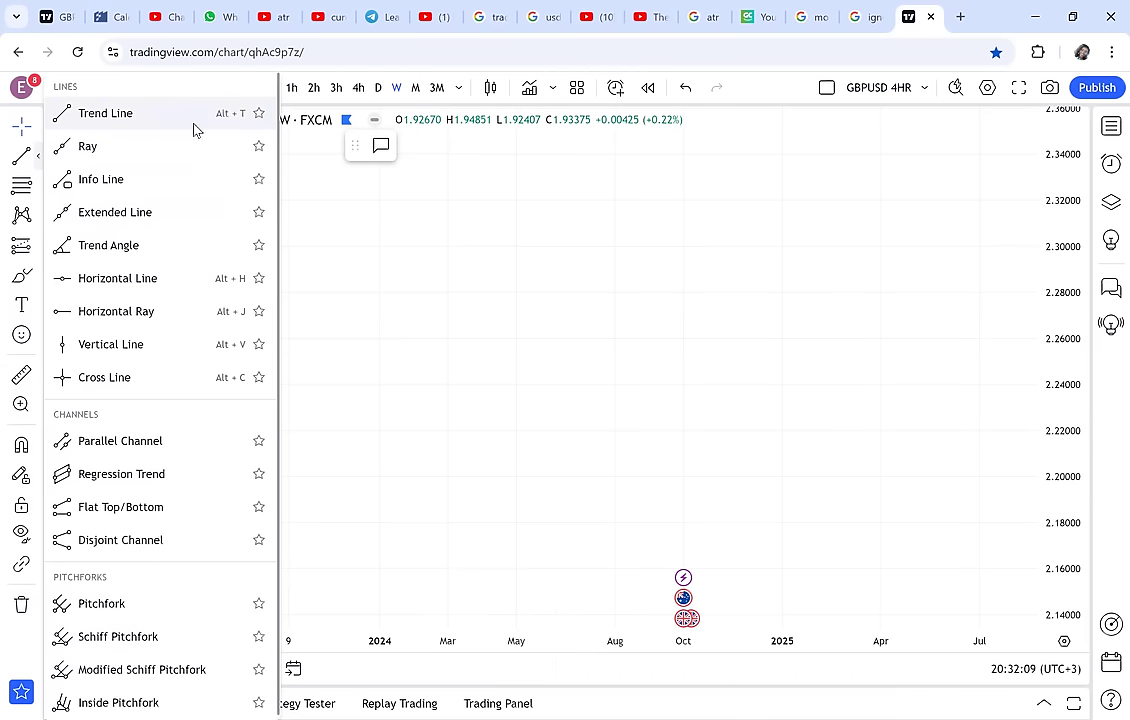
{"action": "left_click", "coordinate": [259, 114]}
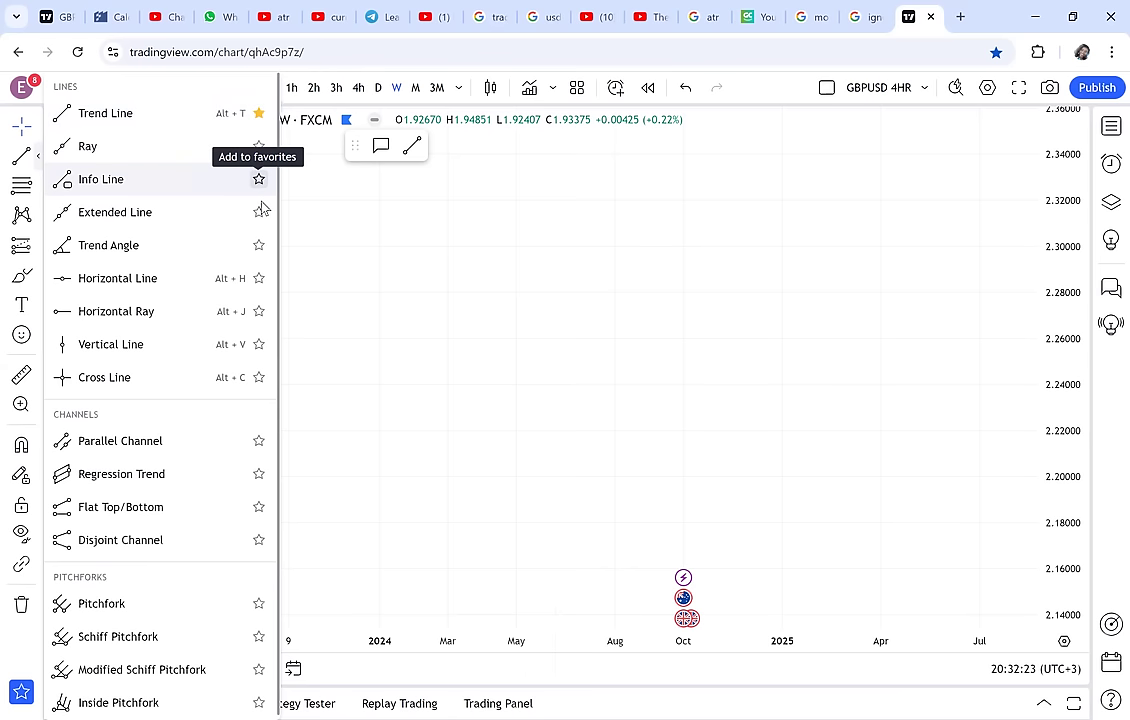
{"action": "left_click", "coordinate": [259, 280]}
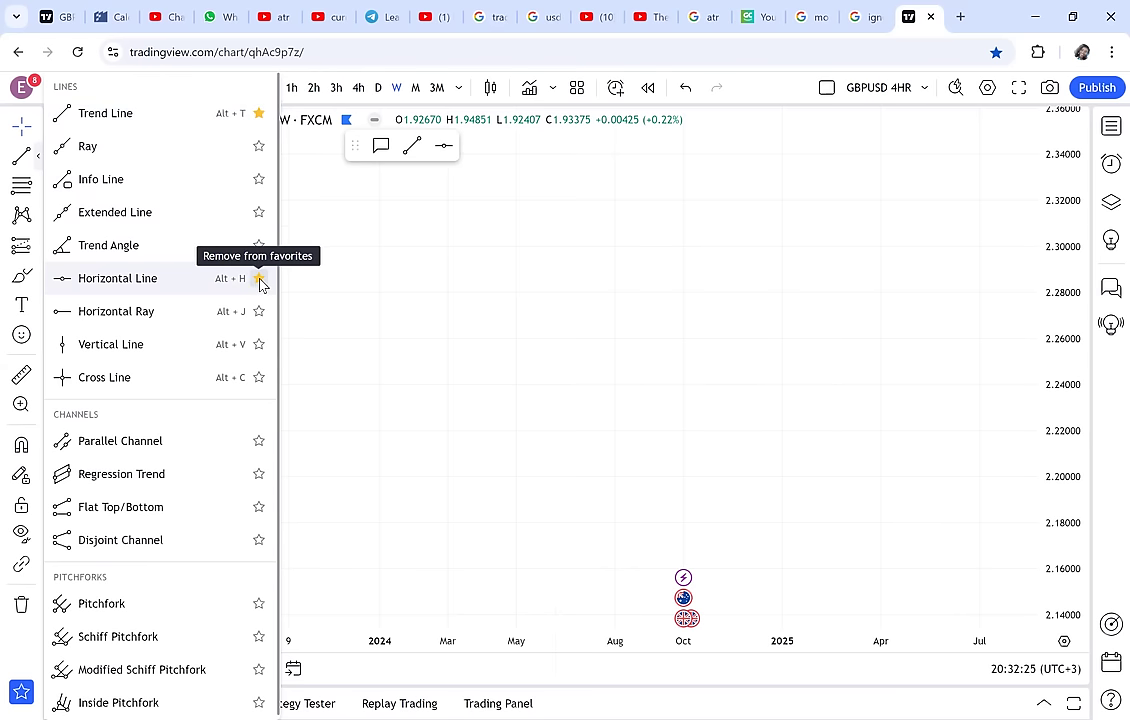
{"action": "left_click", "coordinate": [259, 313]}
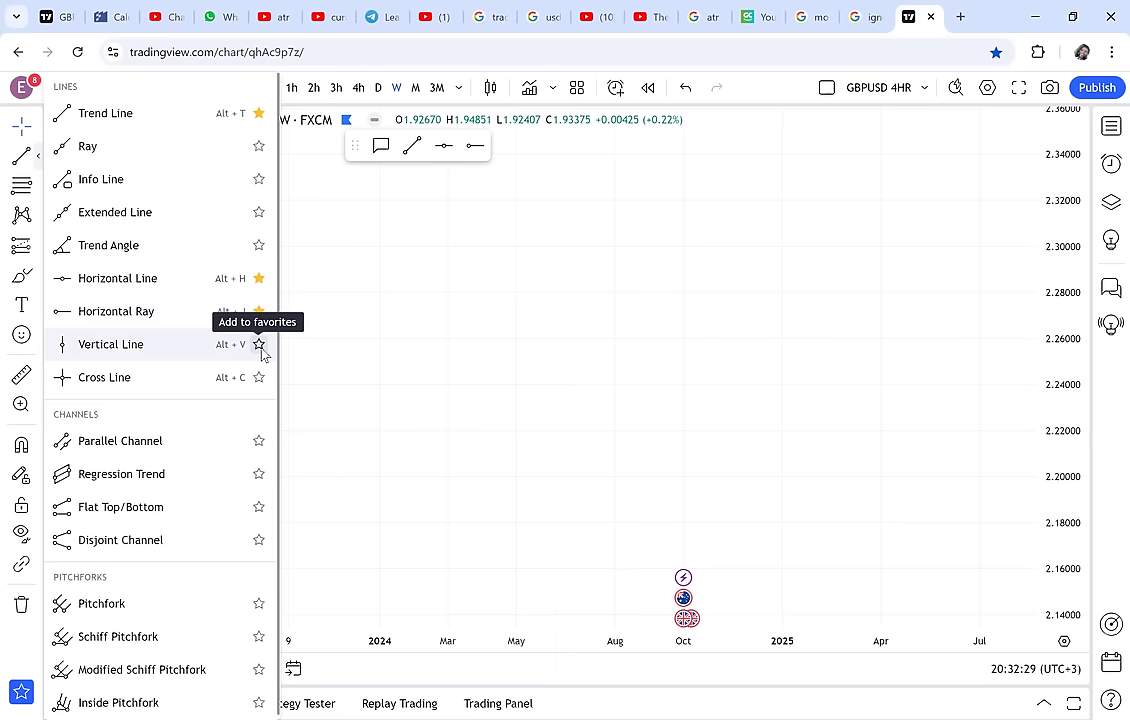
{"action": "left_click", "coordinate": [259, 345]}
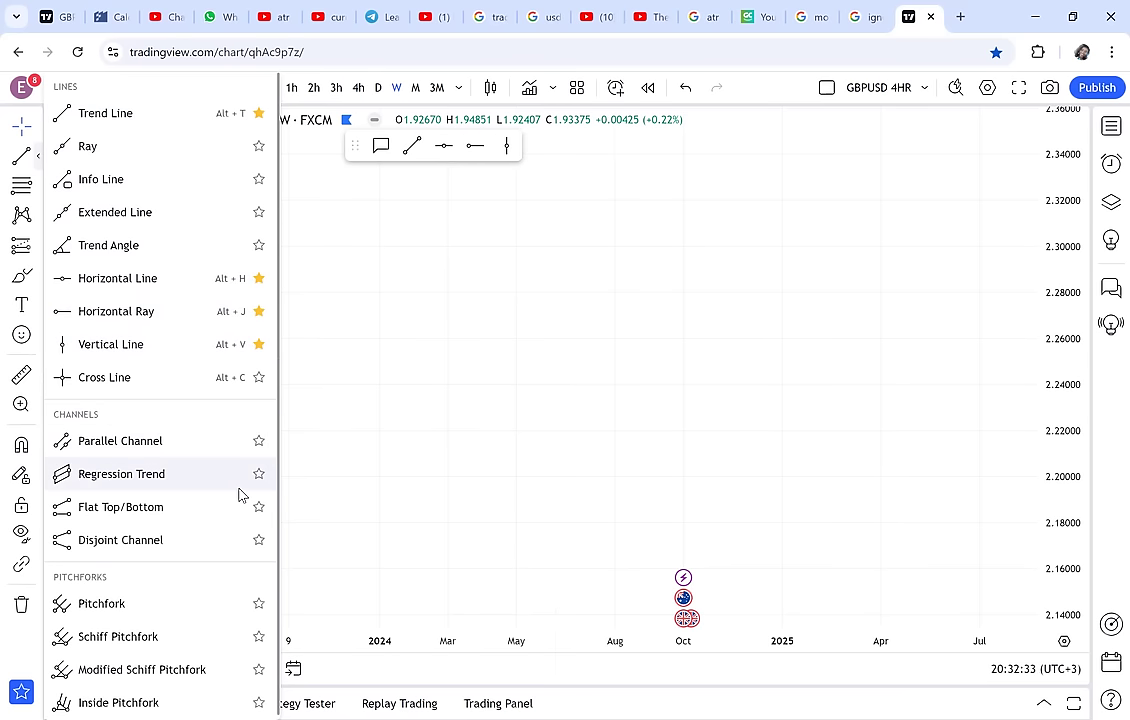
{"action": "left_click", "coordinate": [353, 426]}
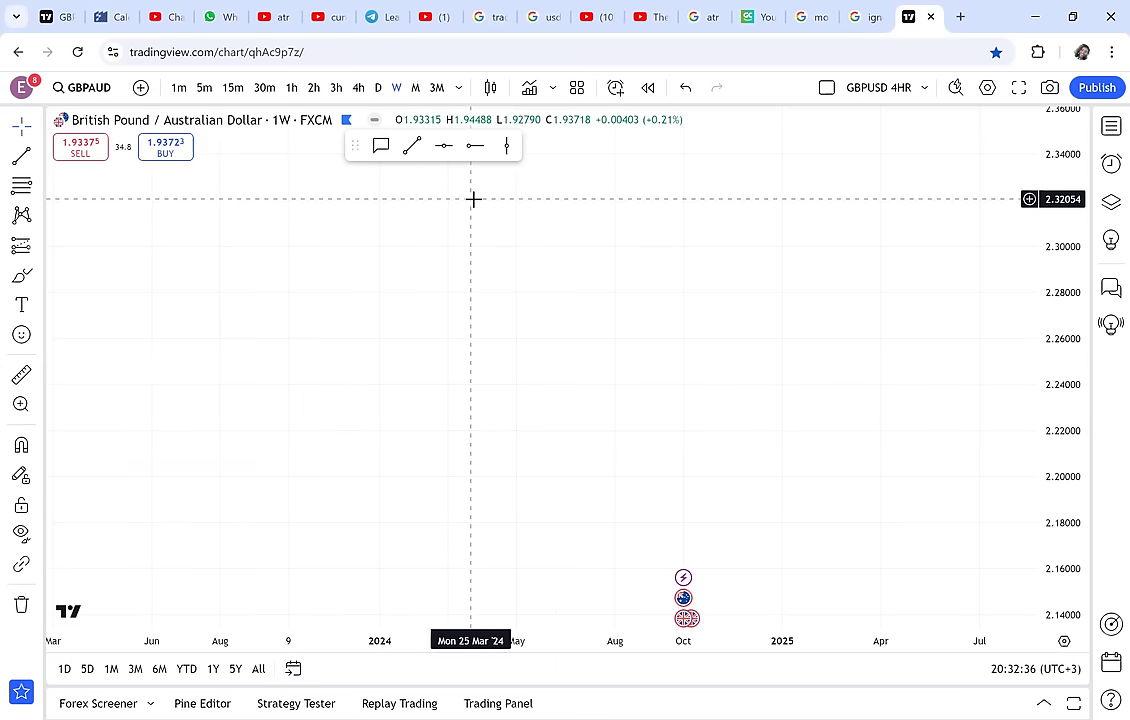
{"action": "mouse_move", "coordinate": [357, 148]}
{"action": "left_mouse_down"}
{"action": "mouse_move", "coordinate": [598, 328]}
{"action": "mouse_move", "coordinate": [348, 182]}
{"action": "mouse_move", "coordinate": [387, 229]}
{"action": "mouse_move", "coordinate": [615, 333]}
{"action": "mouse_move", "coordinate": [461, 169]}
{"action": "mouse_move", "coordinate": [144, 497]}
{"action": "mouse_move", "coordinate": [121, 281]}
{"action": "mouse_move", "coordinate": [603, 371]}
{"action": "mouse_move", "coordinate": [583, 383]}
{"action": "mouse_move", "coordinate": [330, 135]}
{"action": "mouse_move", "coordinate": [340, 90]}
{"action": "mouse_move", "coordinate": [330, 105]}
{"action": "mouse_move", "coordinate": [424, 113]}
{"action": "mouse_move", "coordinate": [323, 662]}
{"action": "mouse_move", "coordinate": [459, 240]}
{"action": "mouse_move", "coordinate": [447, 167]}
{"action": "mouse_move", "coordinate": [462, 101]}
{"action": "mouse_move", "coordinate": [442, 157]}
{"action": "left_mouse_up"}
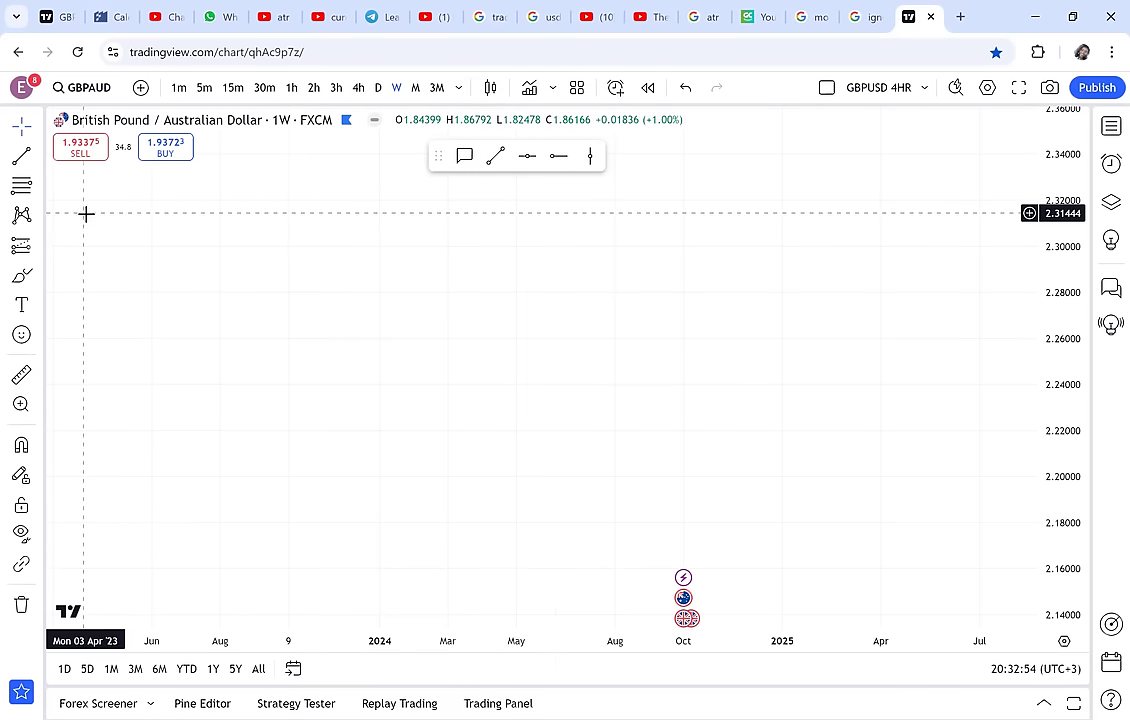
- Browse the Gann/Fibonacci and chart Patterns tool lists without changing anything
{"action": "left_click", "coordinate": [39, 190]}
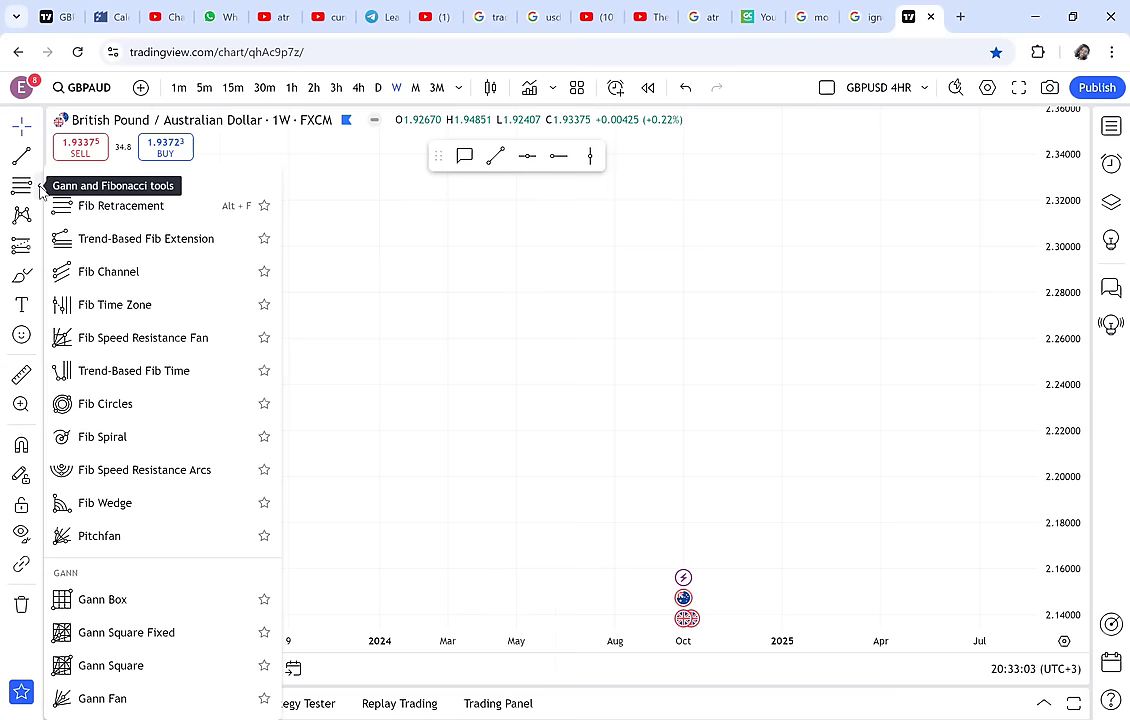
{"action": "left_click", "coordinate": [39, 191]}
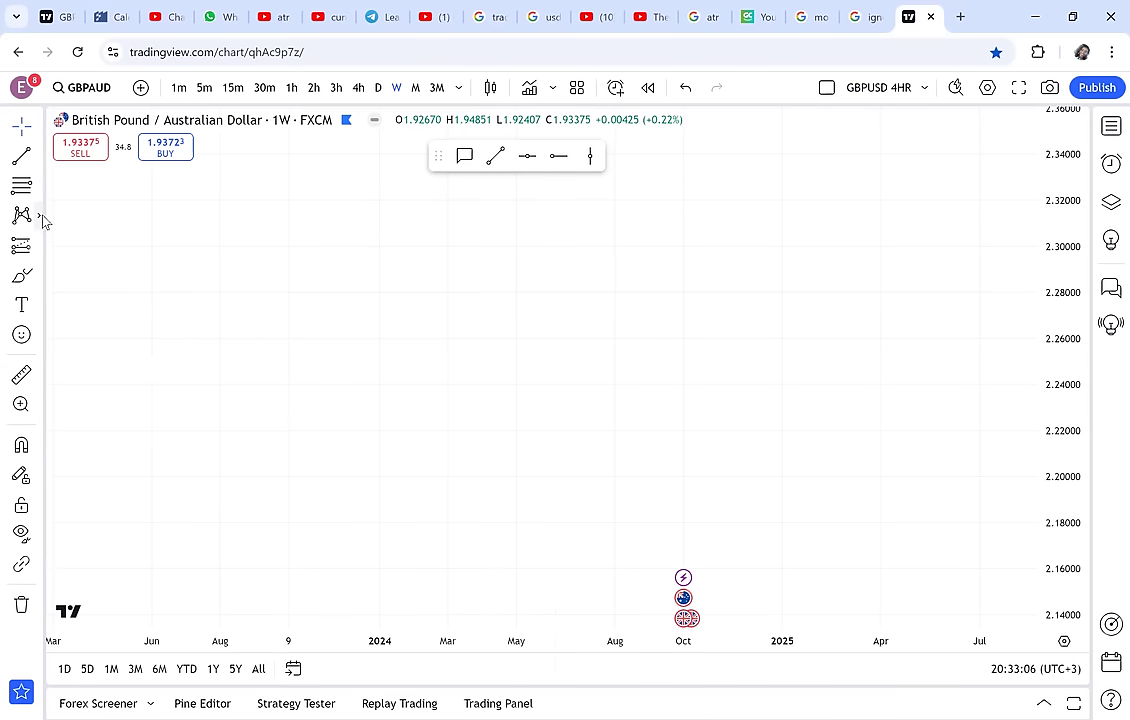
{"action": "left_click", "coordinate": [40, 219]}
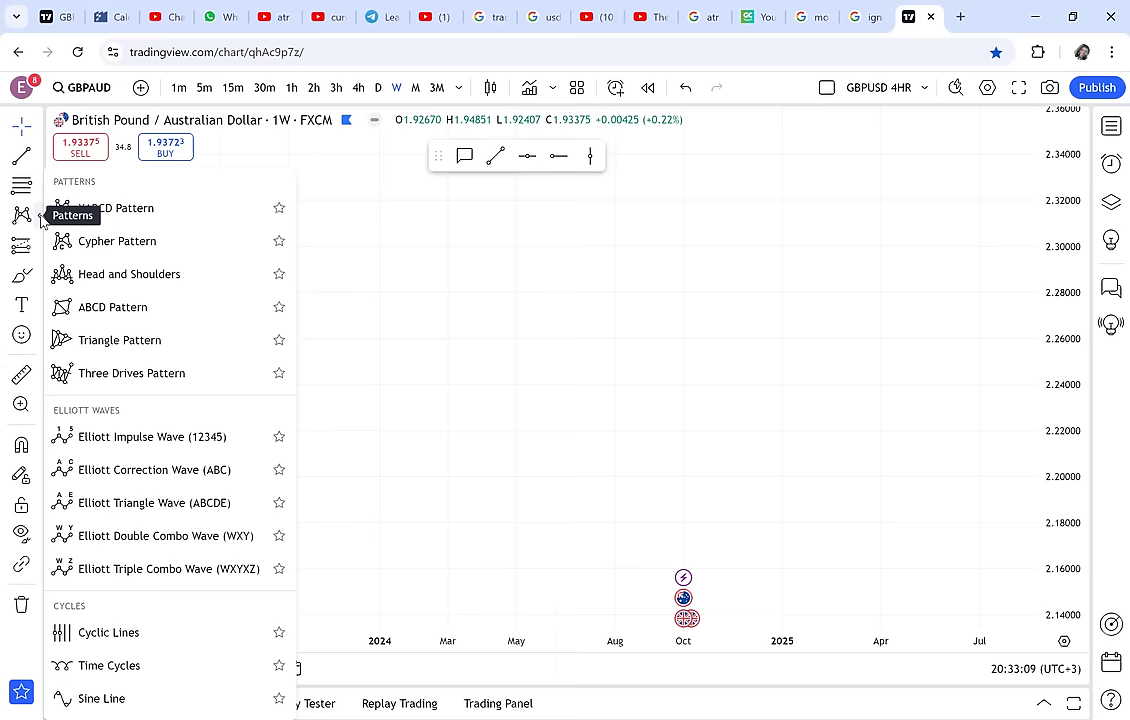
{"action": "left_click", "coordinate": [40, 219]}
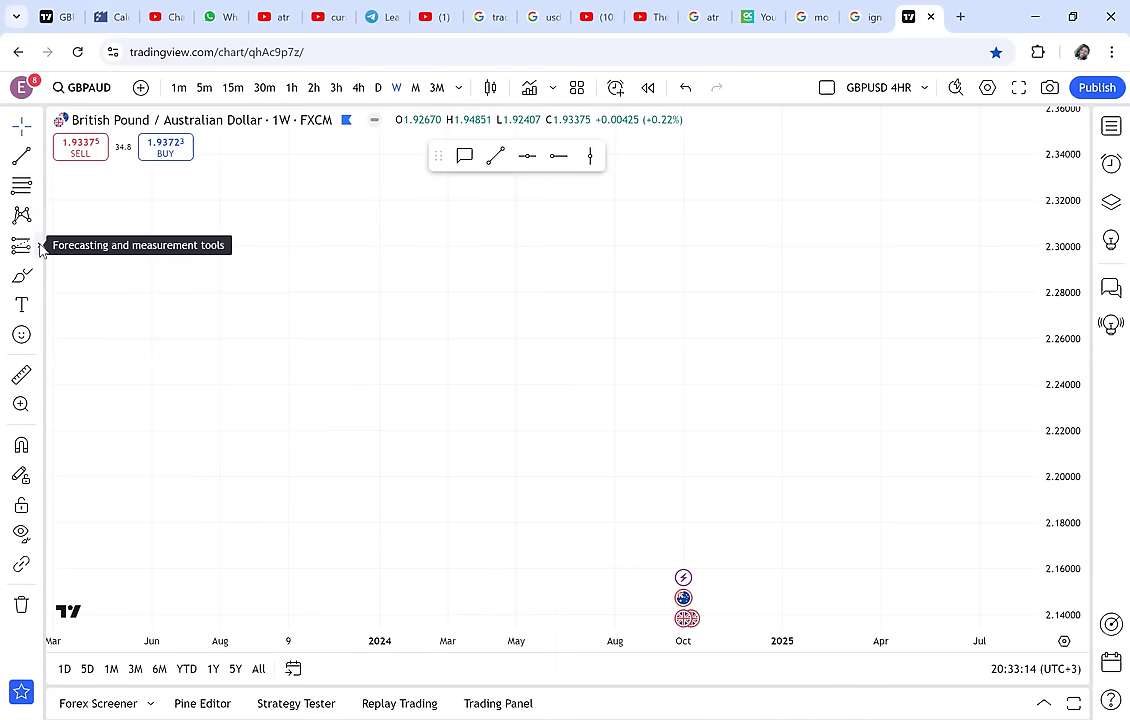
- Star Long Position and Short Position in the forecasting and measurement tools
{"action": "left_click", "coordinate": [40, 247]}
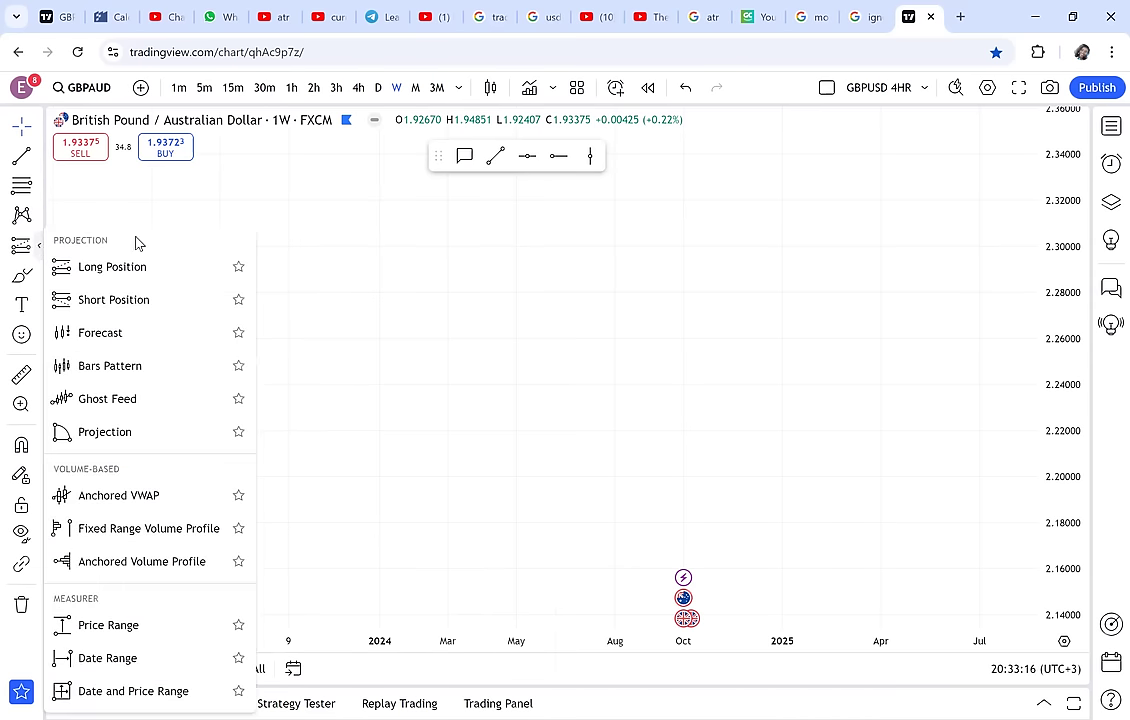
{"action": "left_click", "coordinate": [240, 268]}
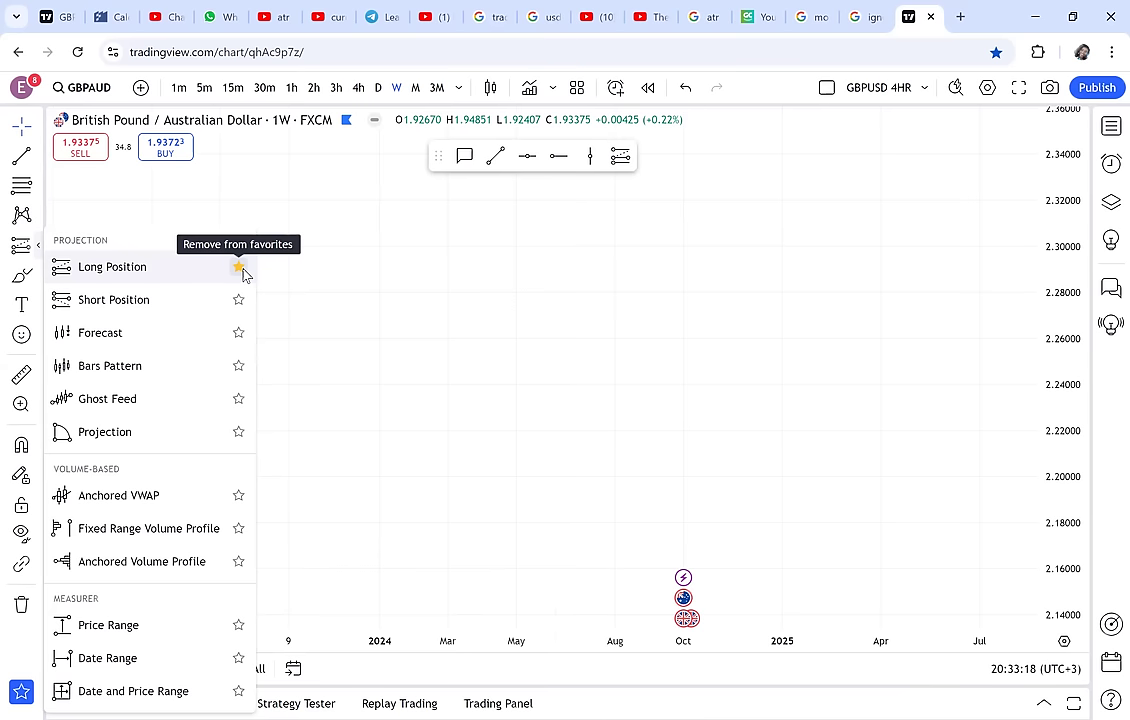
{"action": "left_click", "coordinate": [240, 300]}
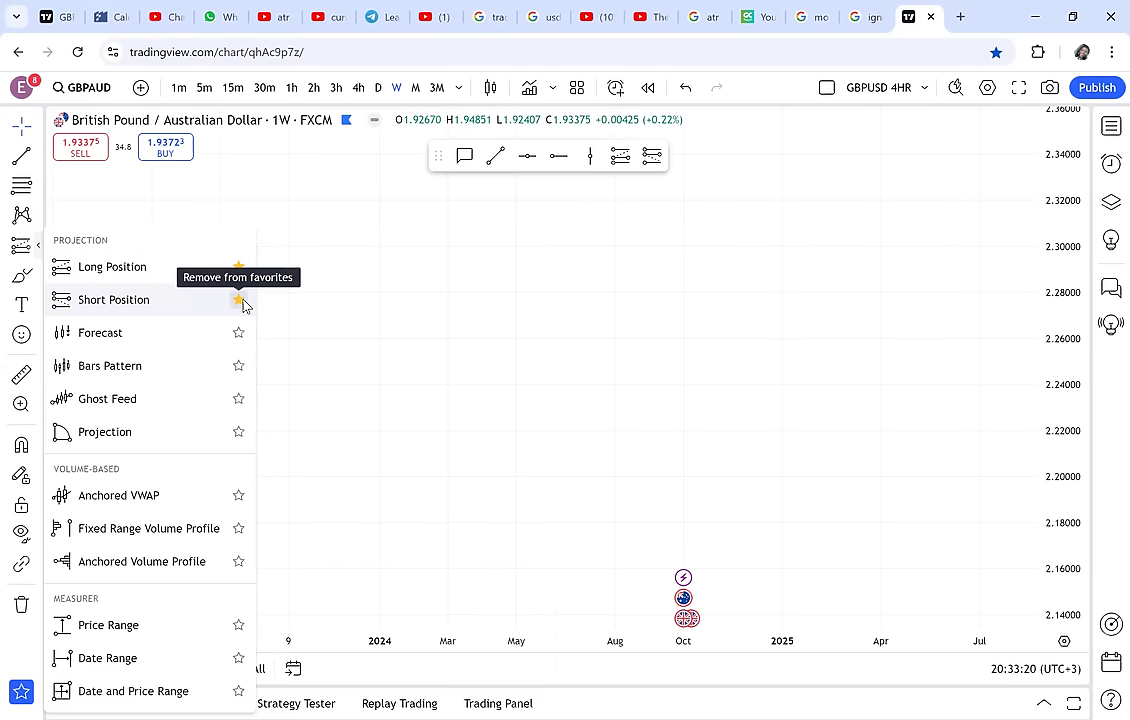
{"action": "left_click", "coordinate": [272, 207]}
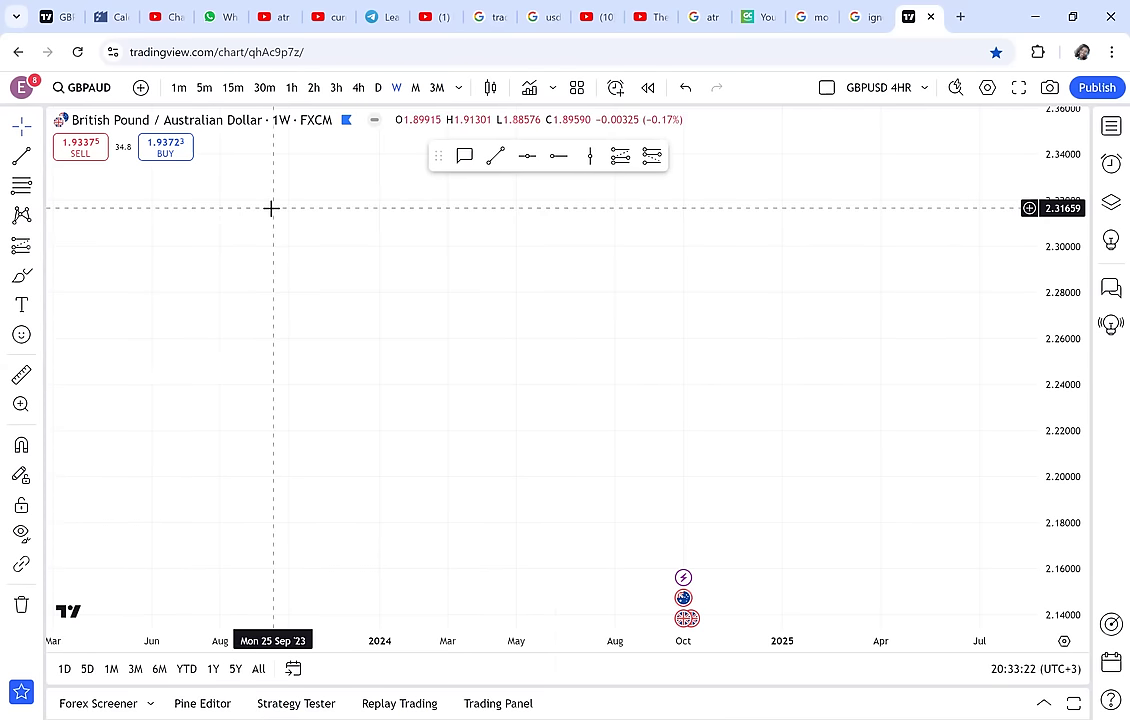
- In the Geometric shapes list, star Brush, Arrow, Rectangle, Path and Circle
{"action": "left_click", "coordinate": [40, 275]}
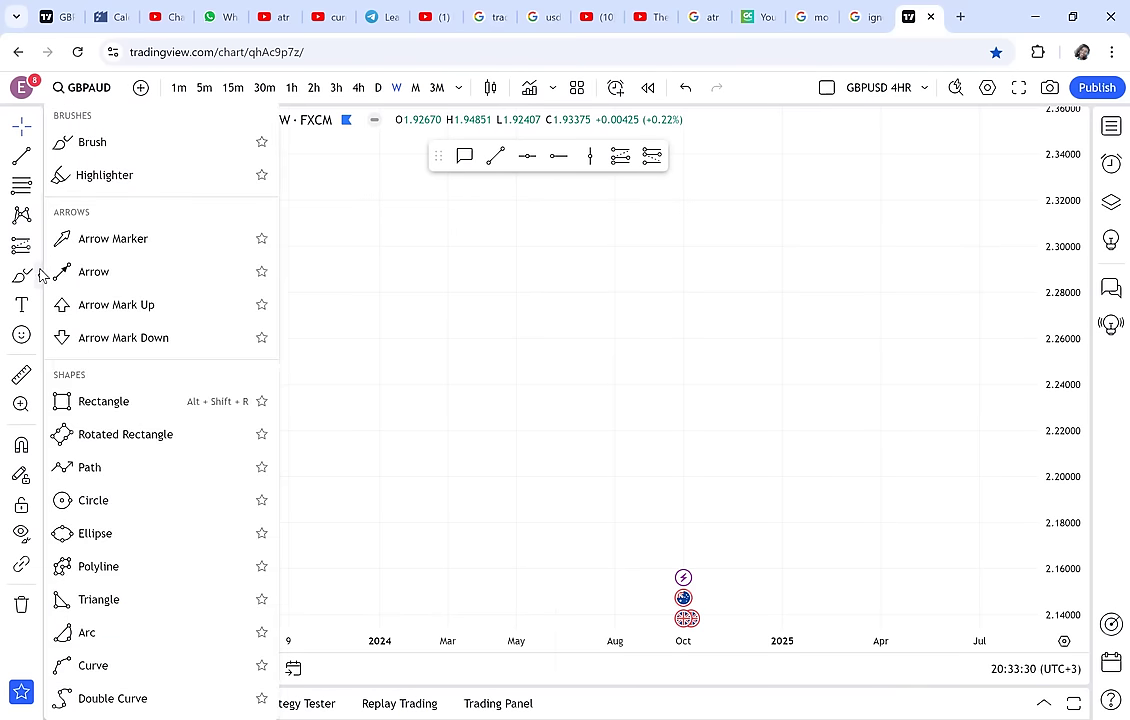
{"action": "left_click", "coordinate": [262, 144]}
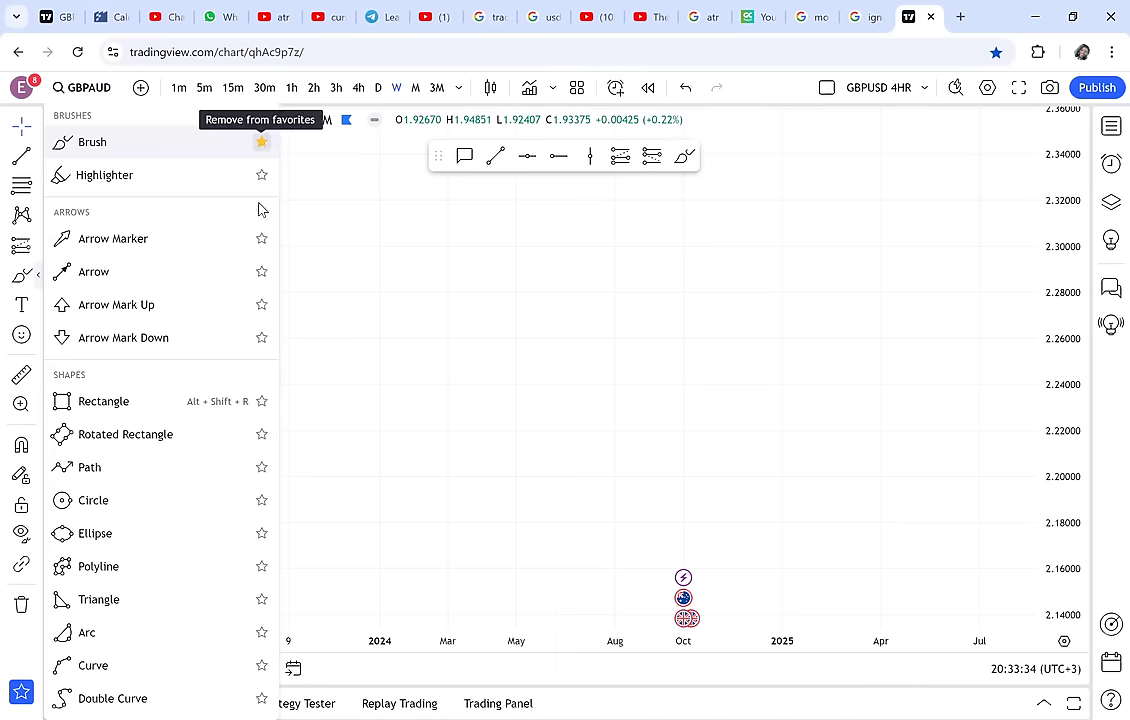
{"action": "left_click", "coordinate": [261, 273]}
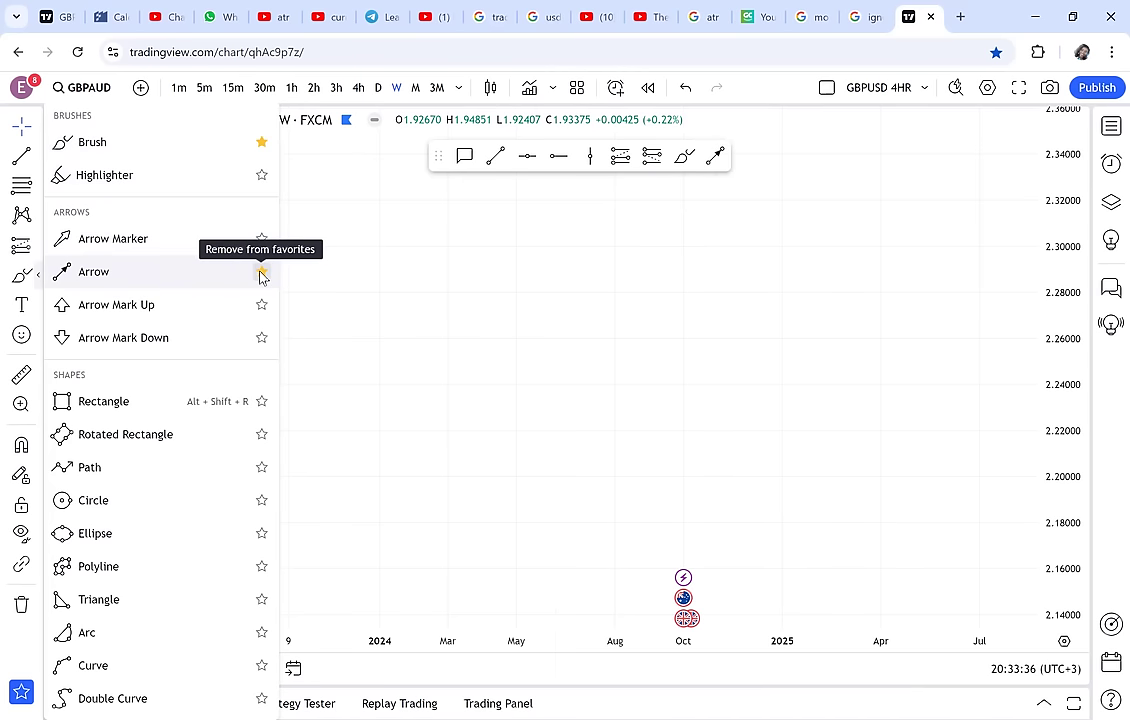
{"action": "left_click", "coordinate": [262, 402]}
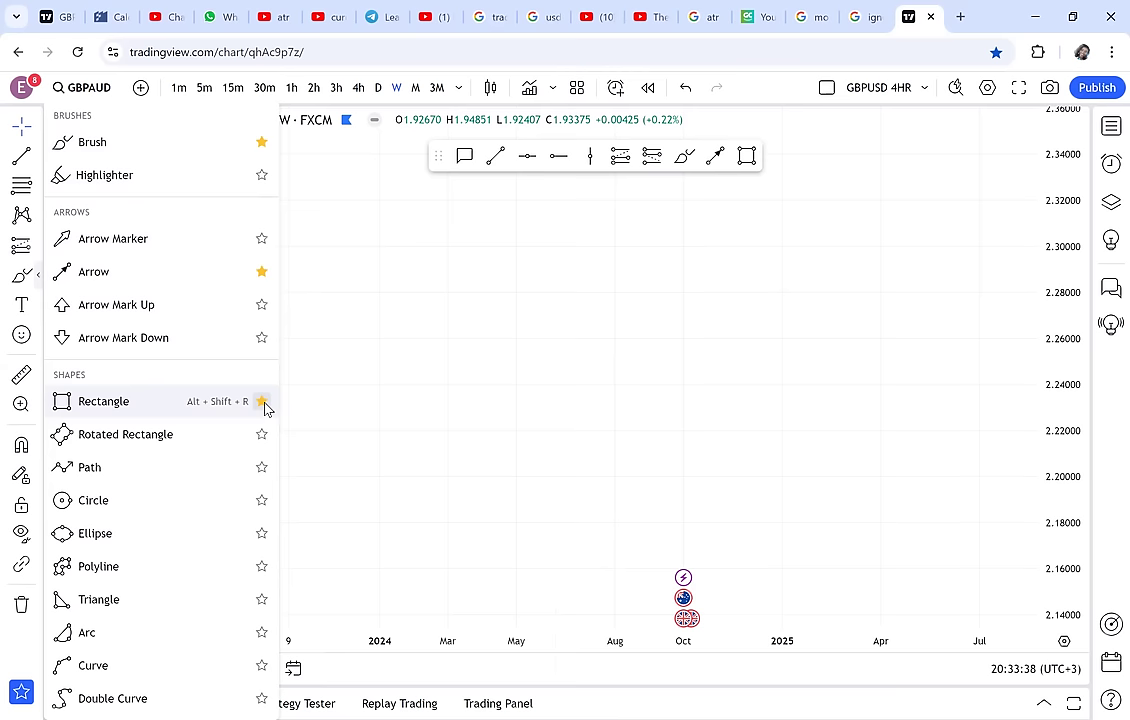
{"action": "left_click", "coordinate": [262, 467]}
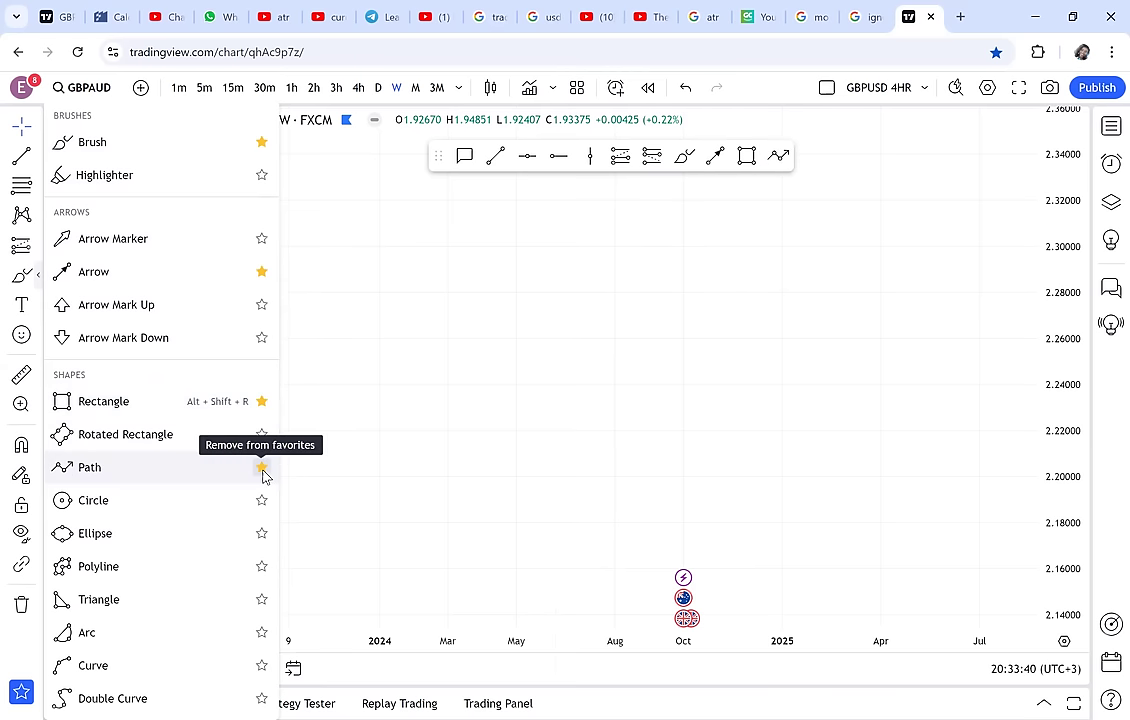
{"action": "left_click", "coordinate": [262, 500]}
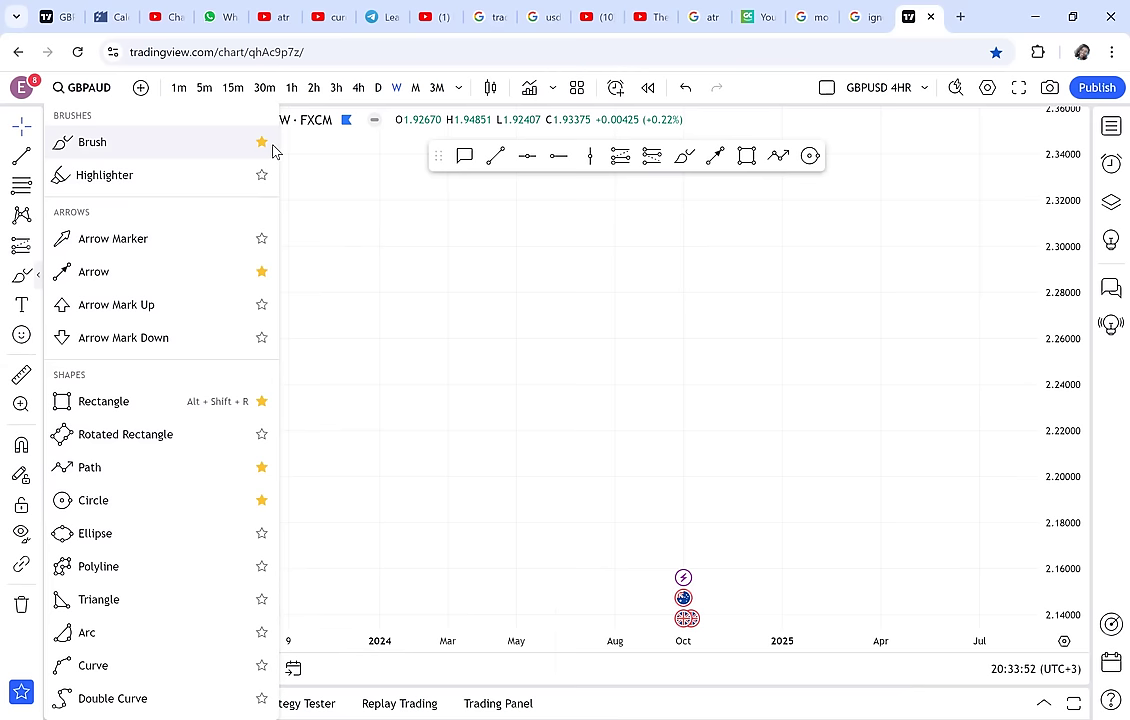
{"action": "left_click", "coordinate": [351, 250]}
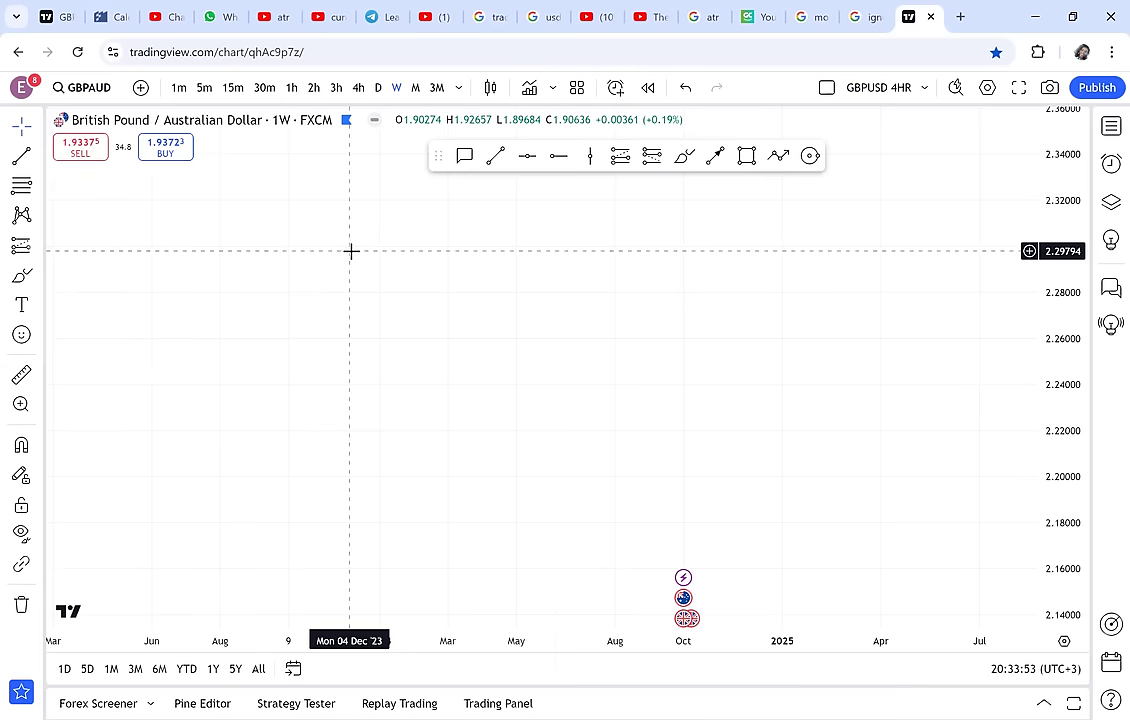
- Star Text and Price Label in the Annotation tools list, then briefly check the Icons picker
{"action": "left_click", "coordinate": [39, 308]}
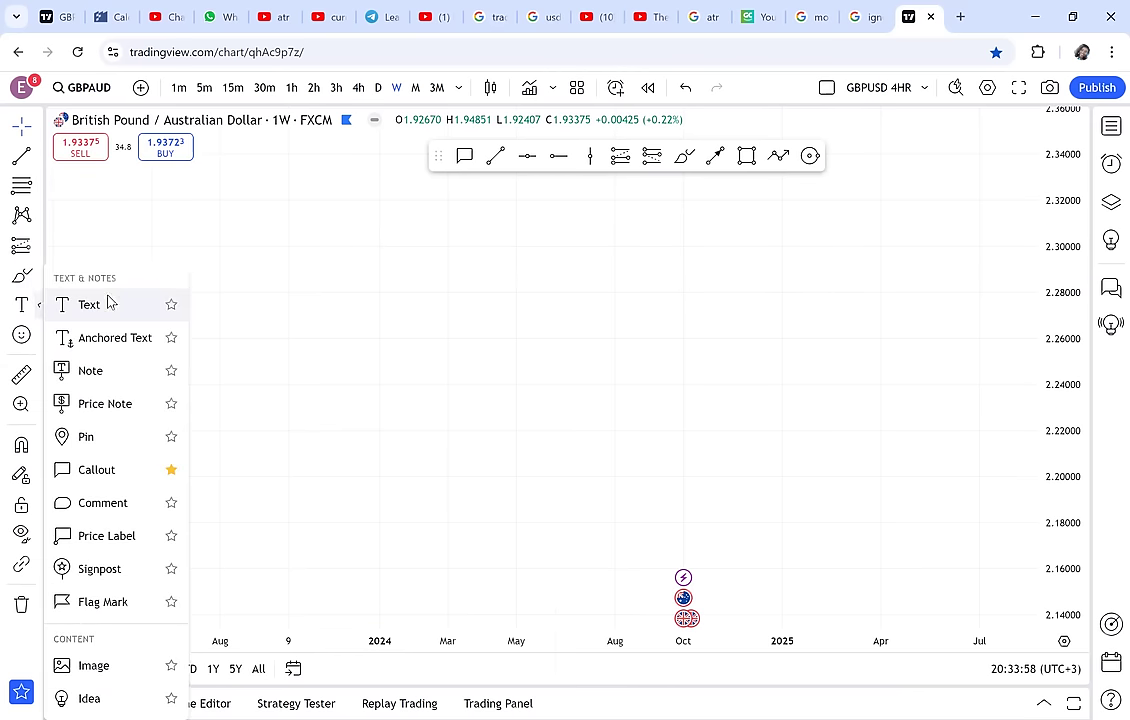
{"action": "left_click", "coordinate": [171, 307]}
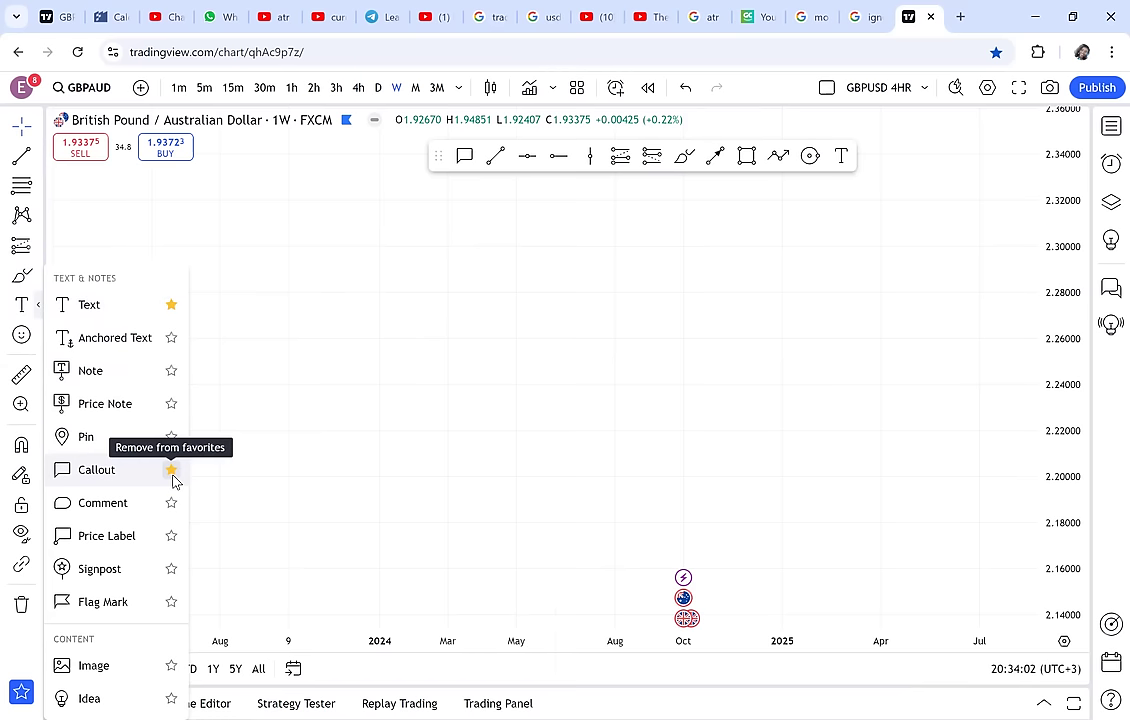
{"action": "left_click", "coordinate": [171, 536]}
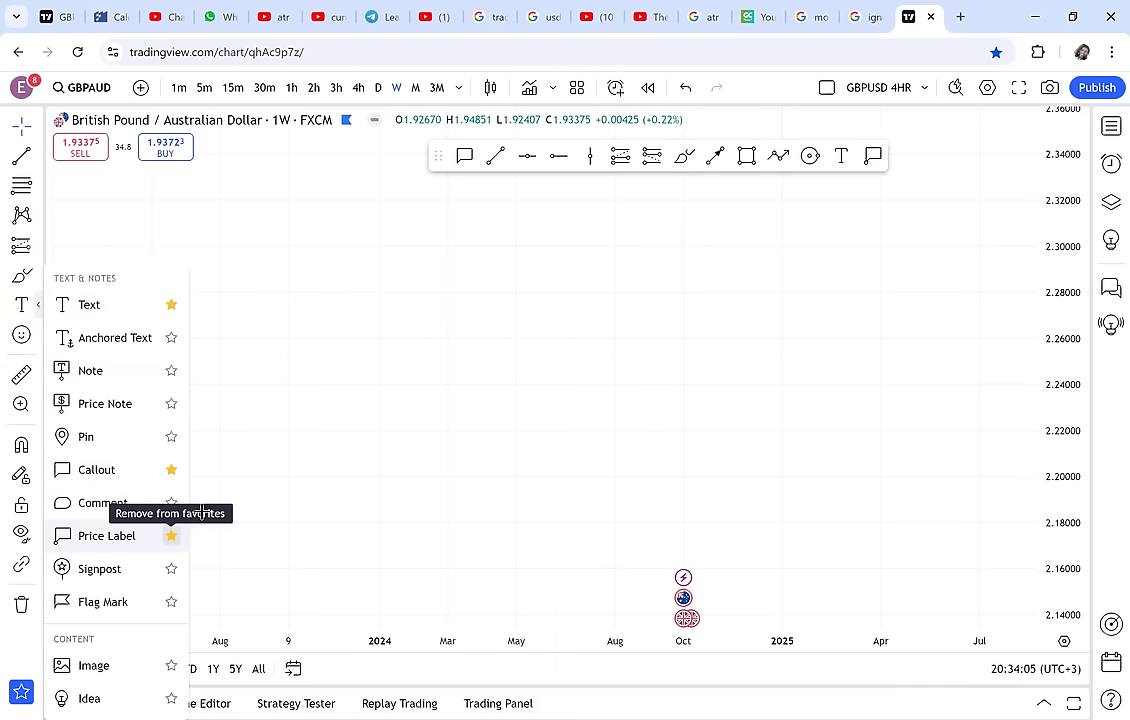
{"action": "left_click", "coordinate": [335, 398]}
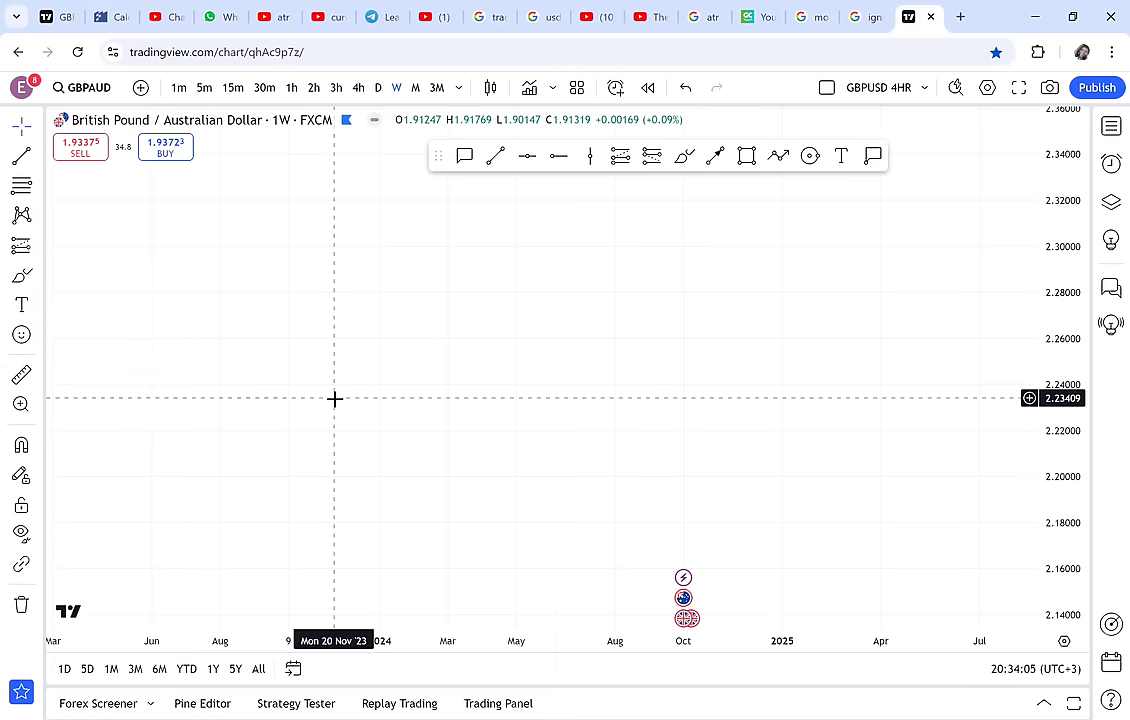
{"action": "left_click", "coordinate": [37, 339]}
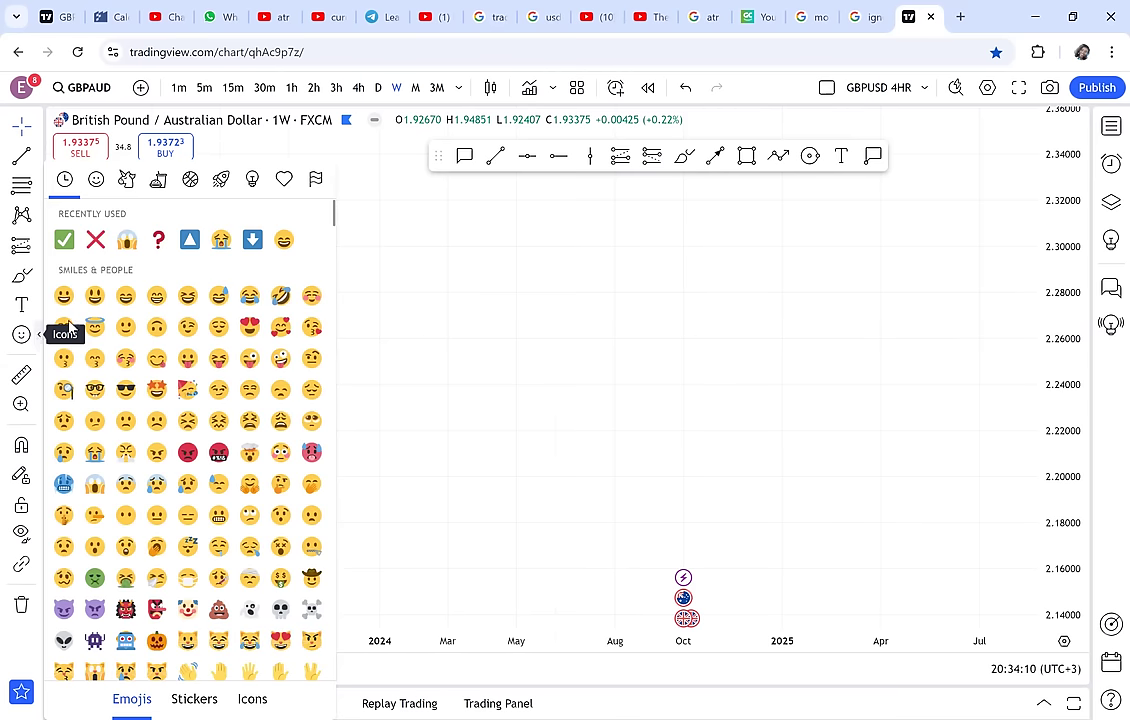
{"action": "left_click", "coordinate": [405, 276]}
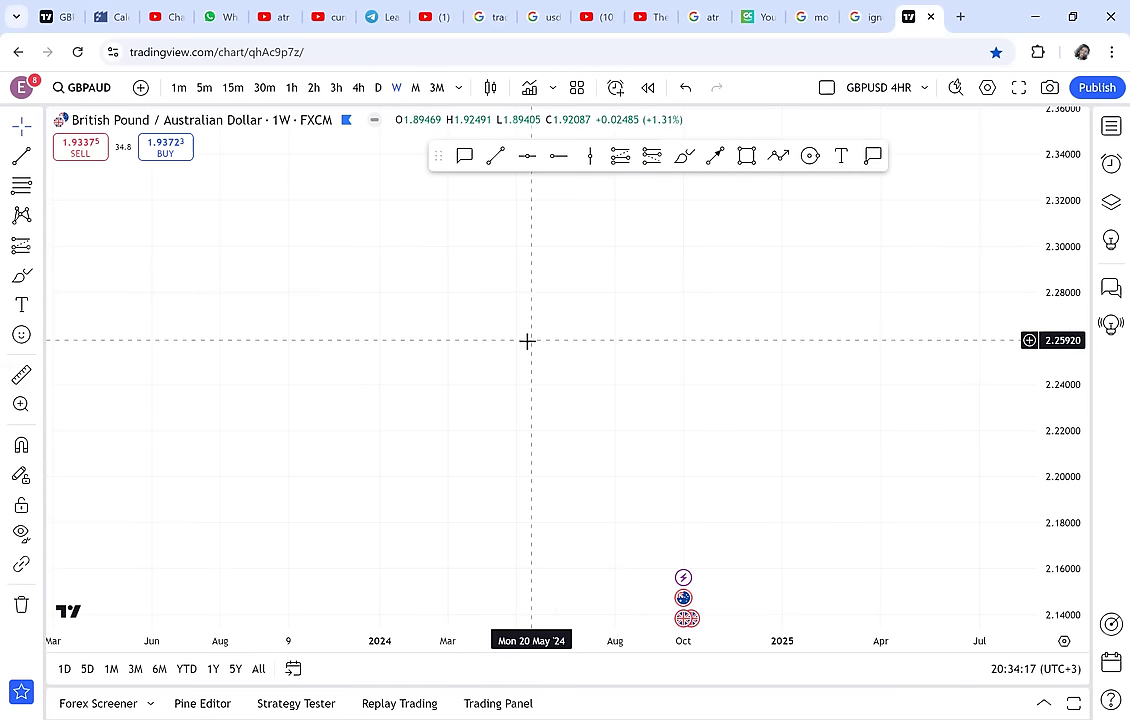
- Lower the favorites bar and pan the chart to the 2021–2022 candles
{"action": "mouse_move", "coordinate": [438, 157]}
{"action": "left_mouse_down"}
{"action": "mouse_move", "coordinate": [391, 192]}
{"action": "mouse_move", "coordinate": [379, 179]}
{"action": "left_mouse_up"}
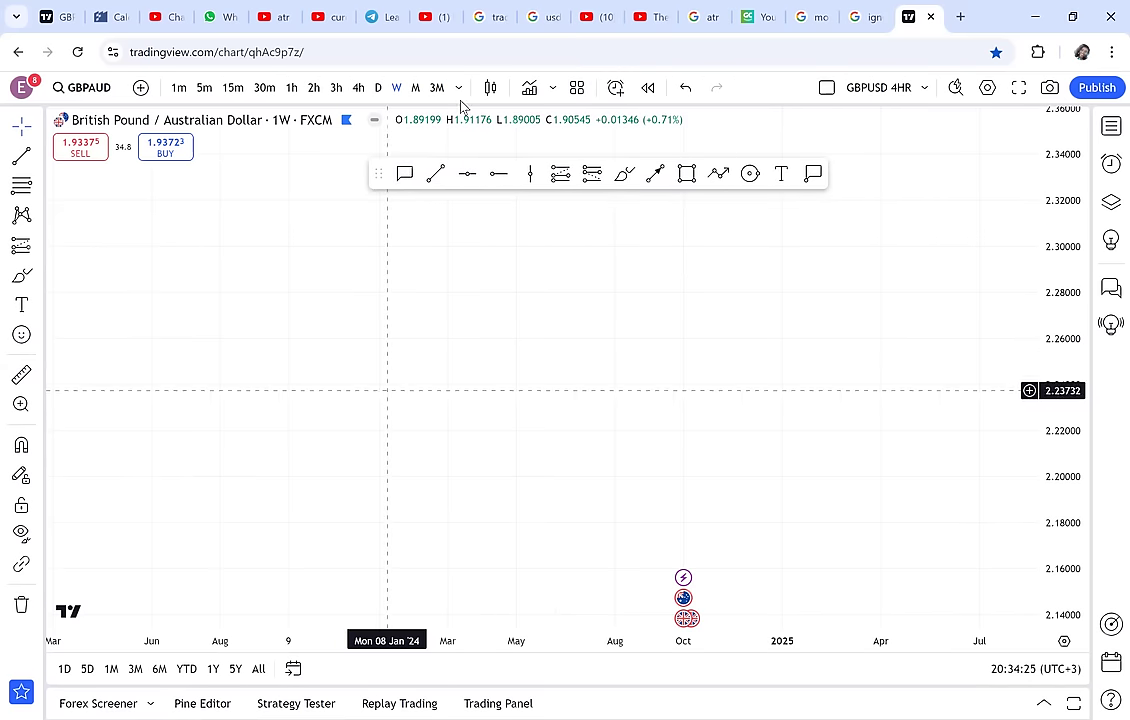
{"action": "left_click_drag", "start_coordinate": [391, 391], "coordinate": [900, 380]}
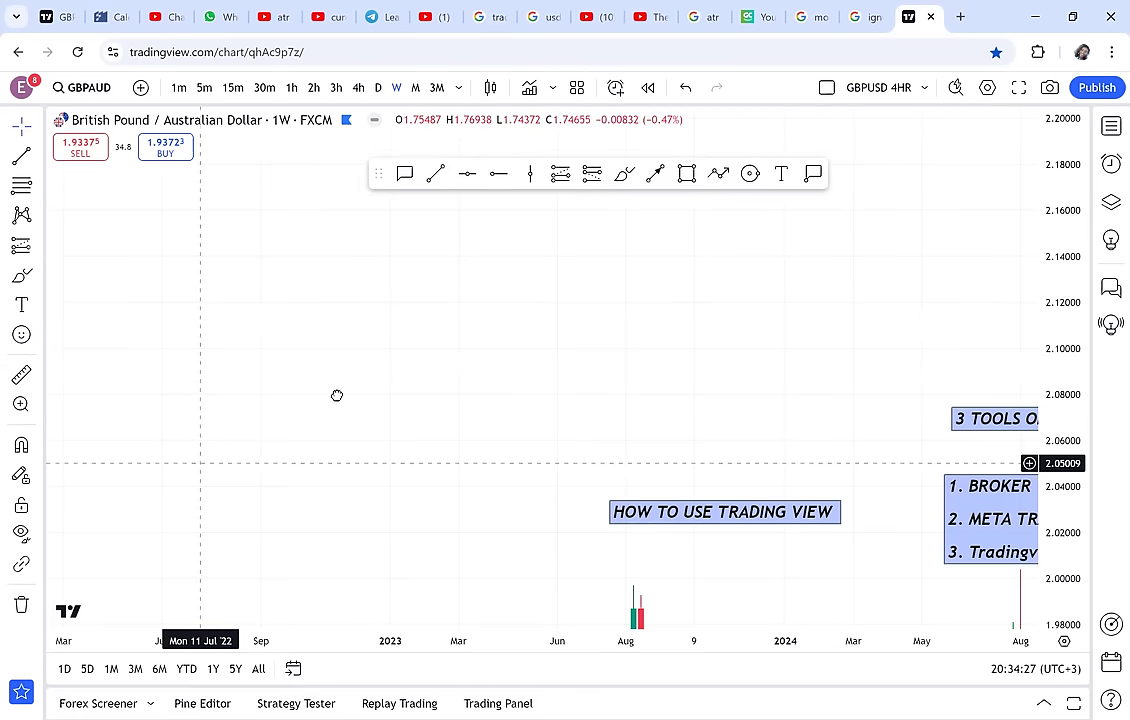
{"action": "left_click_drag", "start_coordinate": [202, 462], "coordinate": [711, 272]}
{"action": "left_click_drag", "start_coordinate": [455, 485], "coordinate": [467, 277]}
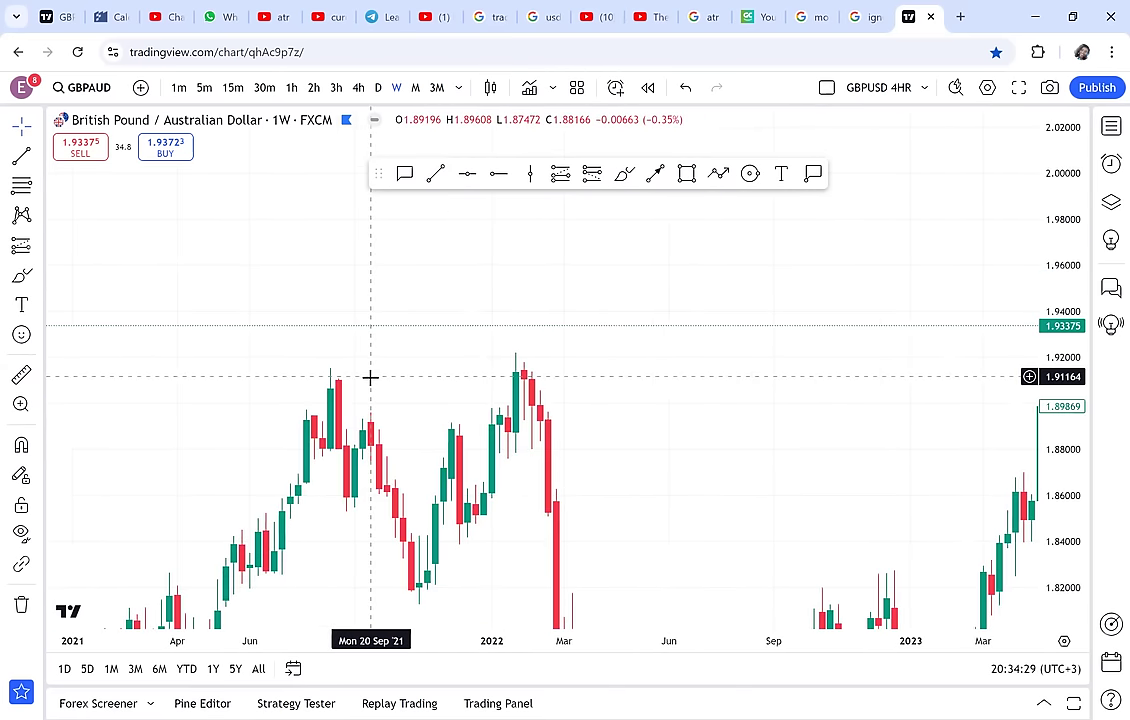
{"action": "left_click_drag", "start_coordinate": [615, 386], "coordinate": [520, 359]}
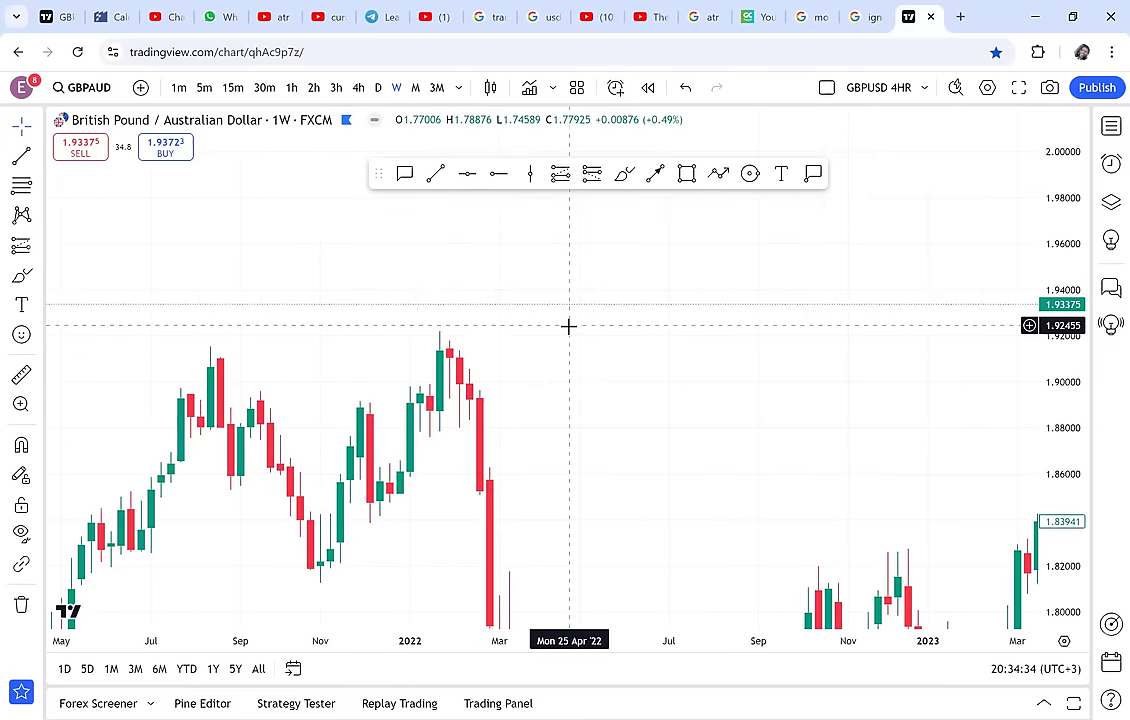
{"action": "left_click_drag", "start_coordinate": [567, 325], "coordinate": [477, 327]}
- Add an 'eveninng star' callout at the January 2022 high
{"action": "left_click", "coordinate": [405, 175]}
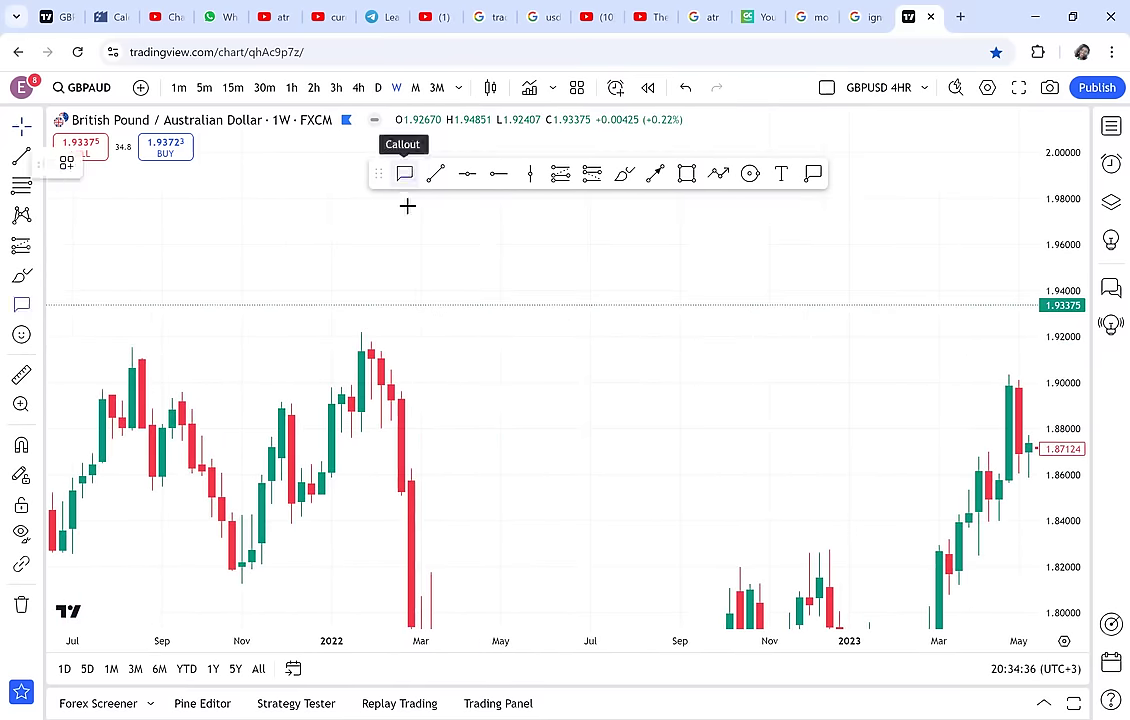
{"action": "left_click_drag", "start_coordinate": [371, 345], "coordinate": [450, 281]}
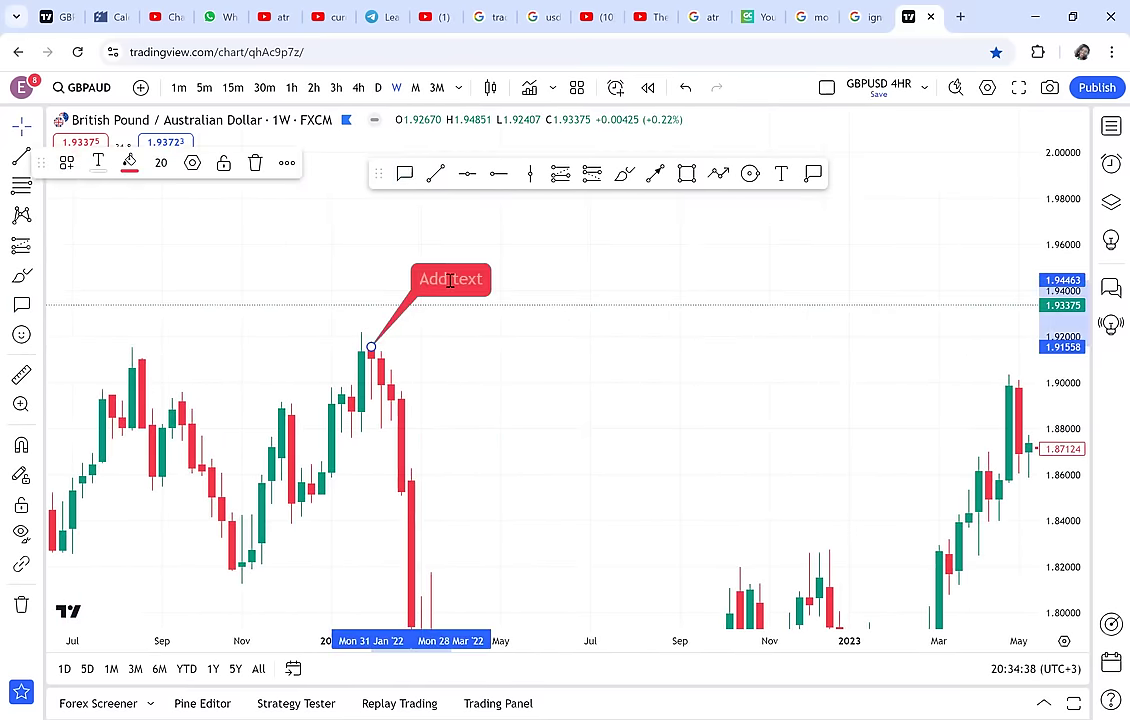
{"action": "type", "text": "eveninng star"}
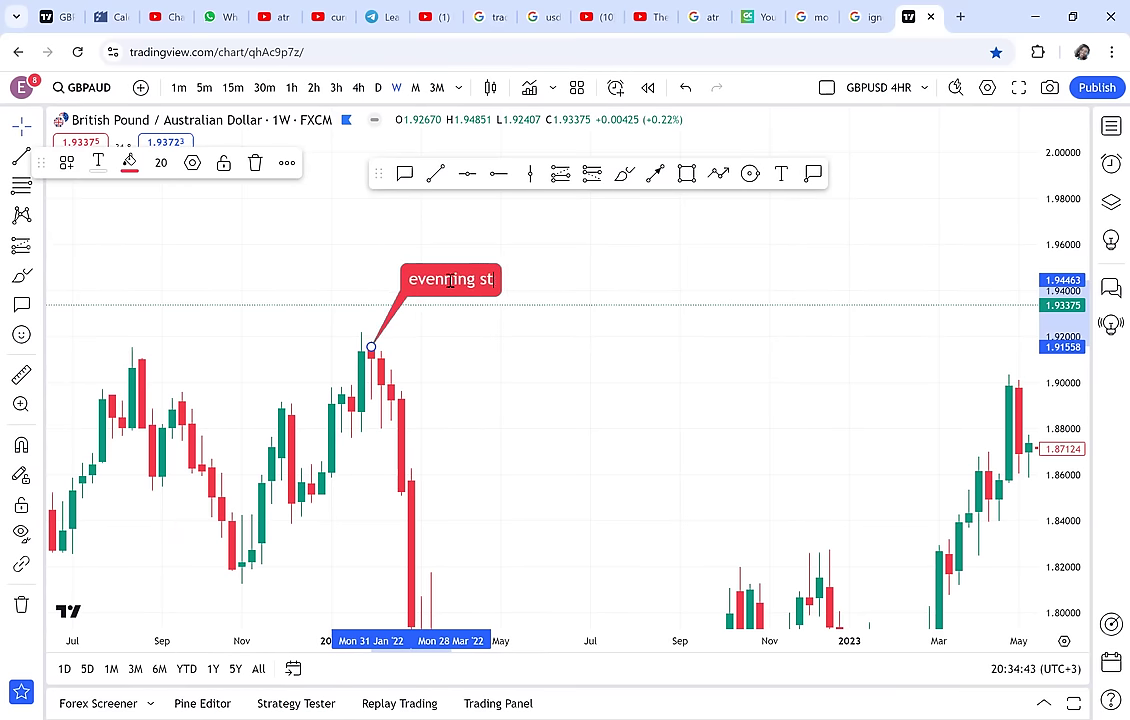
{"action": "left_click", "coordinate": [503, 347]}
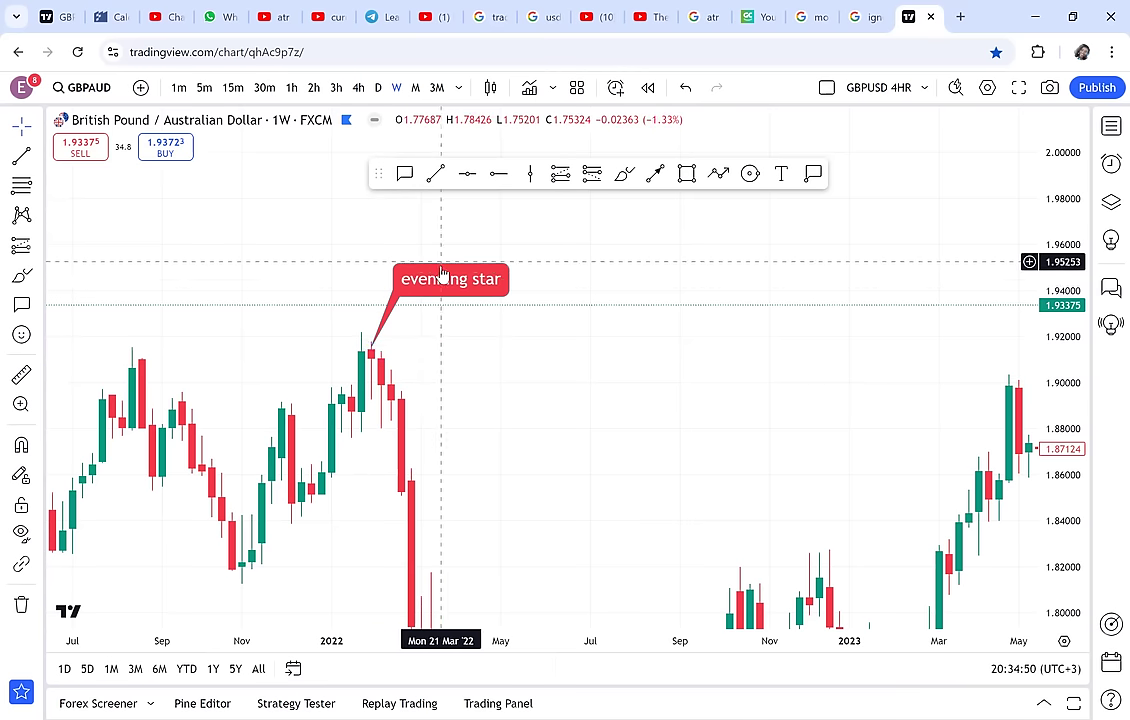
- Add a 'support' callout below it and place a horizontal ray at 1.87577
{"action": "left_click", "coordinate": [404, 178]}
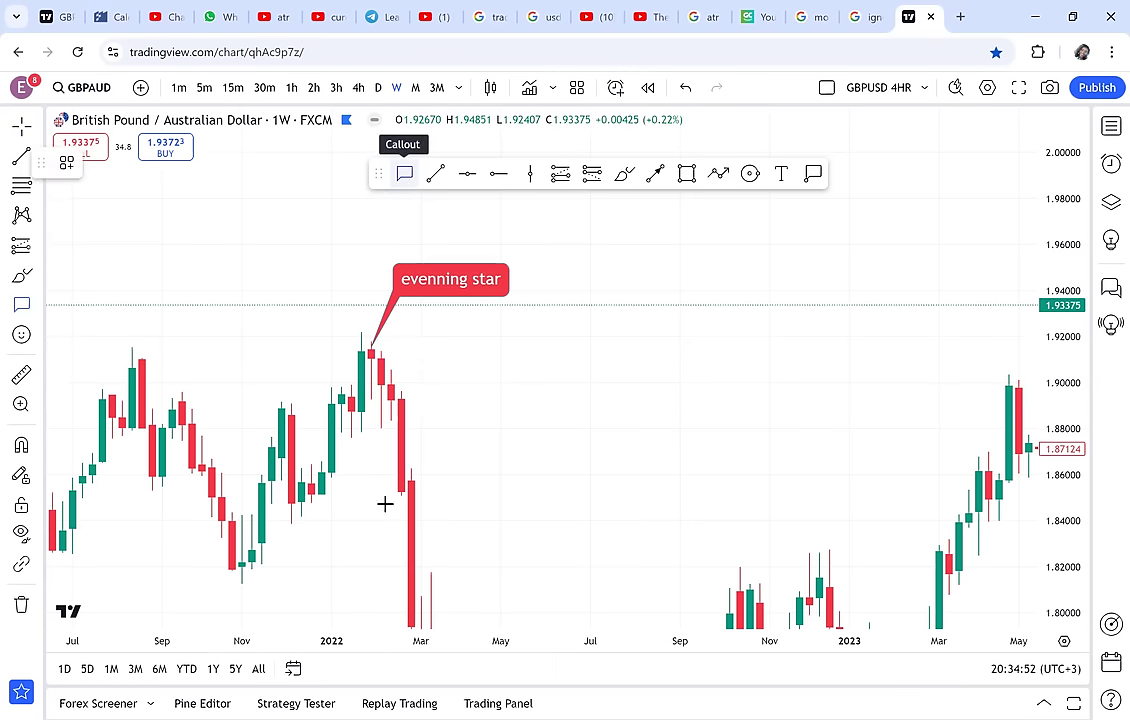
{"action": "left_click", "coordinate": [381, 431]}
{"action": "left_click", "coordinate": [540, 418]}
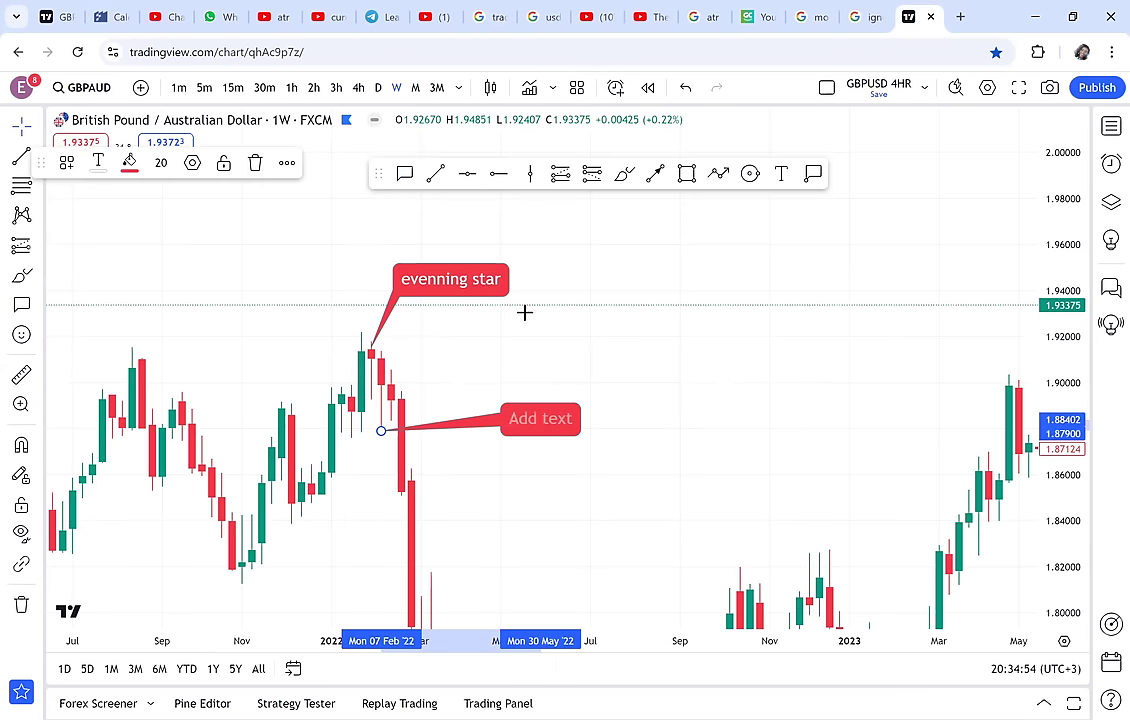
{"action": "type", "text": "support"}
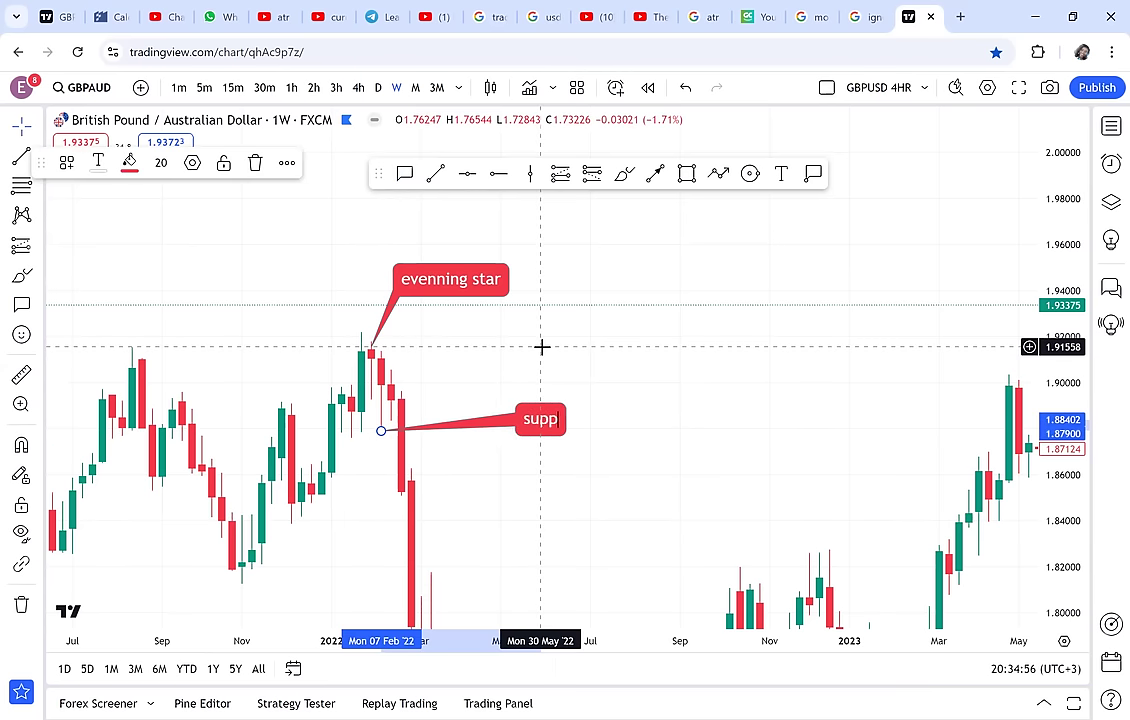
{"action": "left_click", "coordinate": [556, 343]}
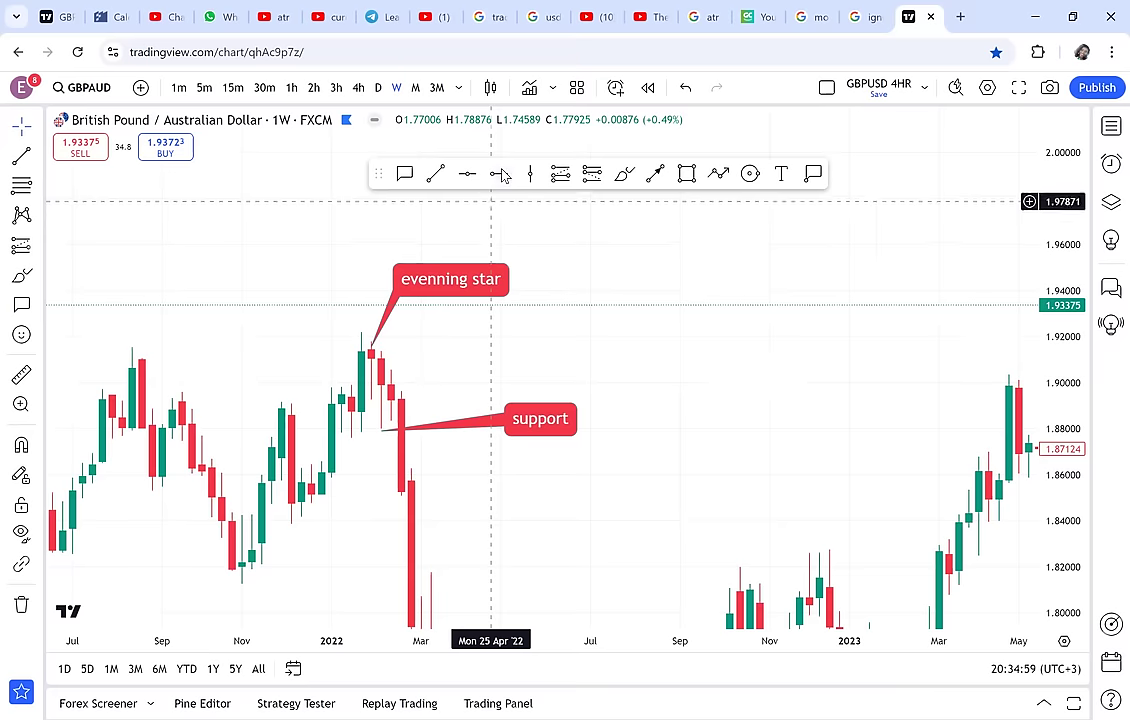
{"action": "left_click", "coordinate": [301, 438]}
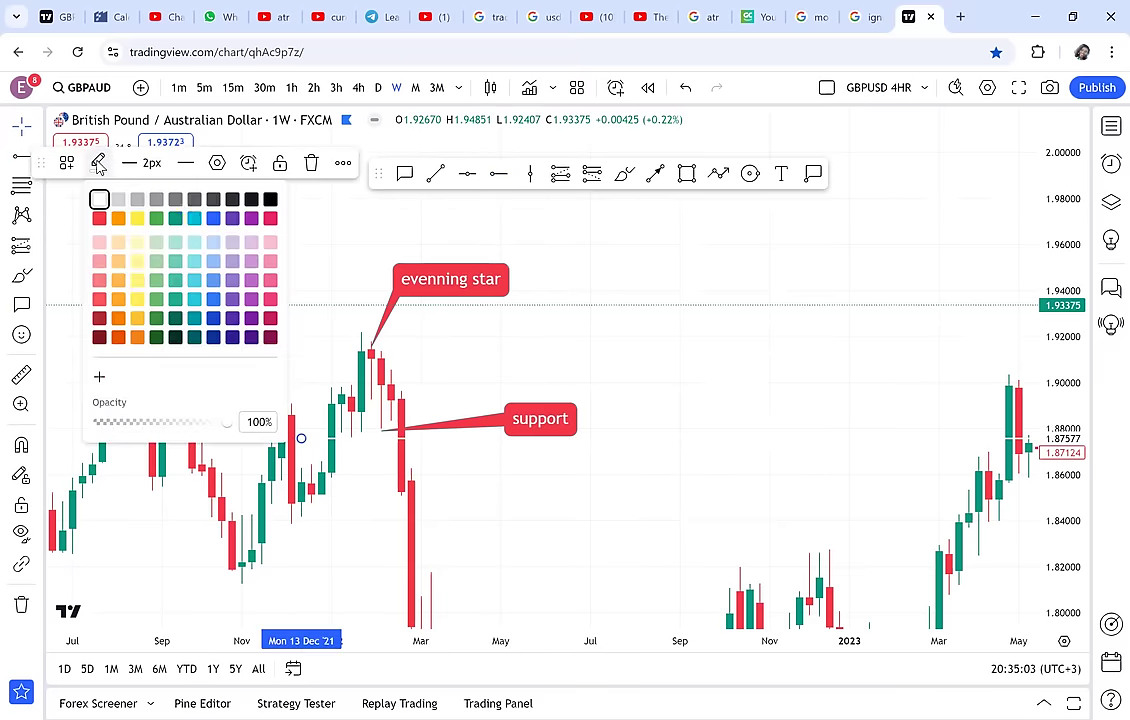
- Make the 1.87577 ray black and attach the support callout to it
{"action": "left_click", "coordinate": [268, 199]}
{"action": "left_click_drag", "start_coordinate": [390, 432], "coordinate": [370, 437]}
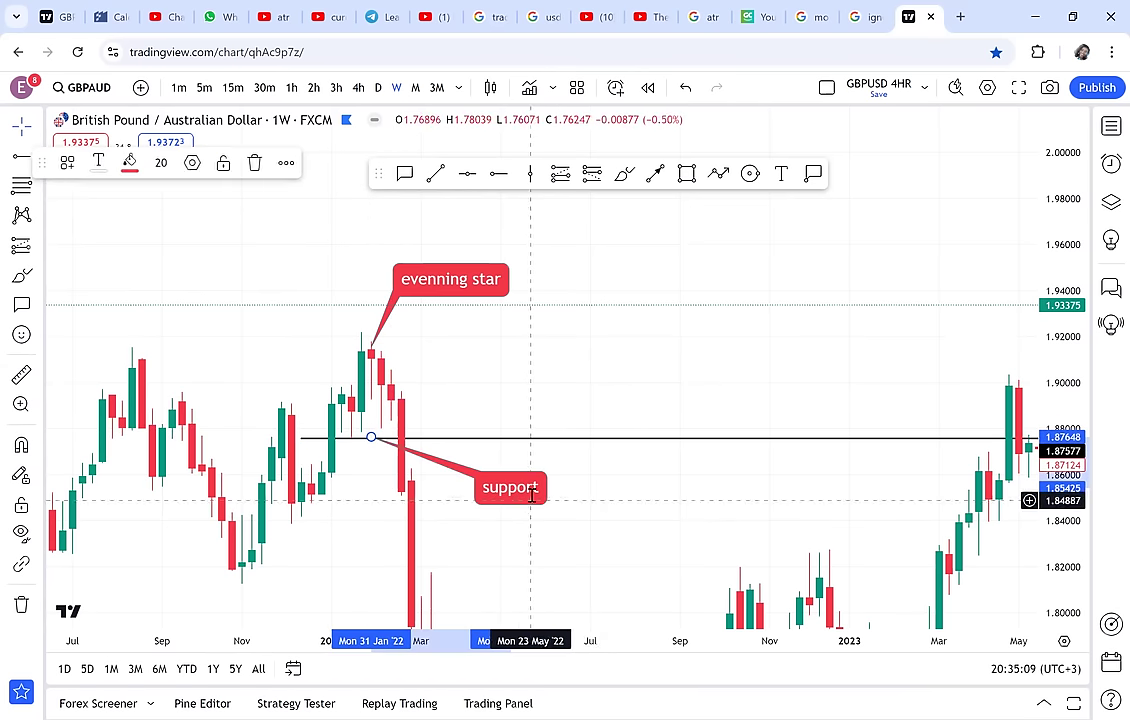
{"action": "left_click_drag", "start_coordinate": [533, 376], "coordinate": [469, 257]}
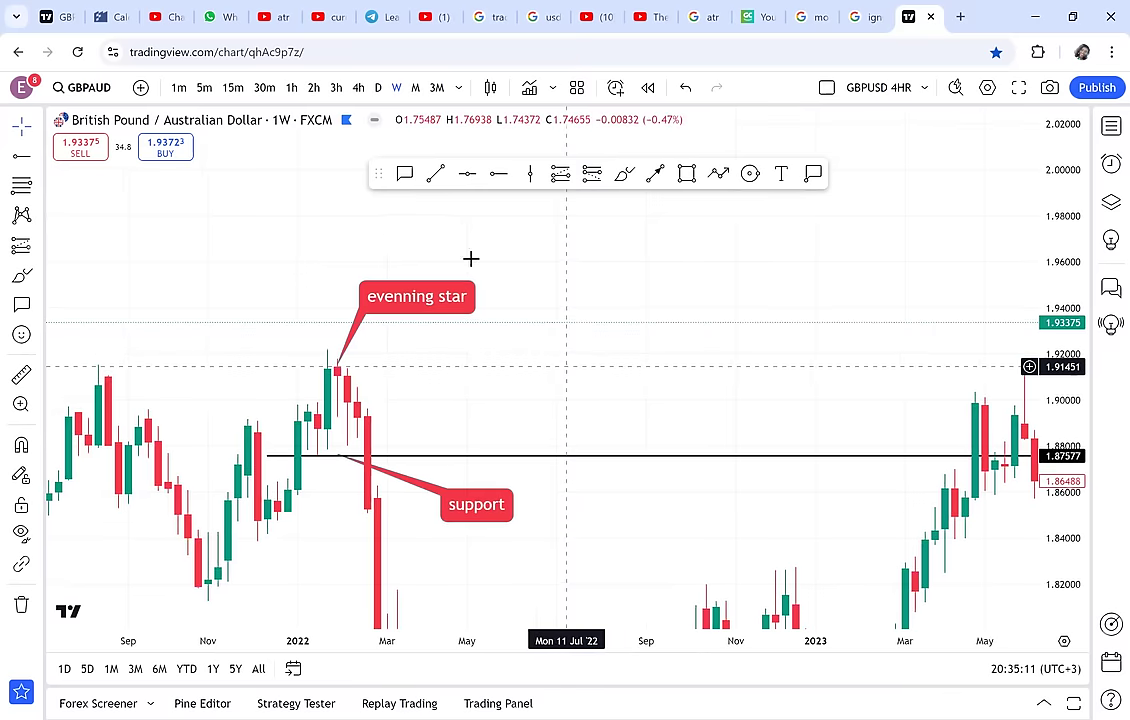
{"action": "left_click_drag", "start_coordinate": [653, 272], "coordinate": [783, 297]}
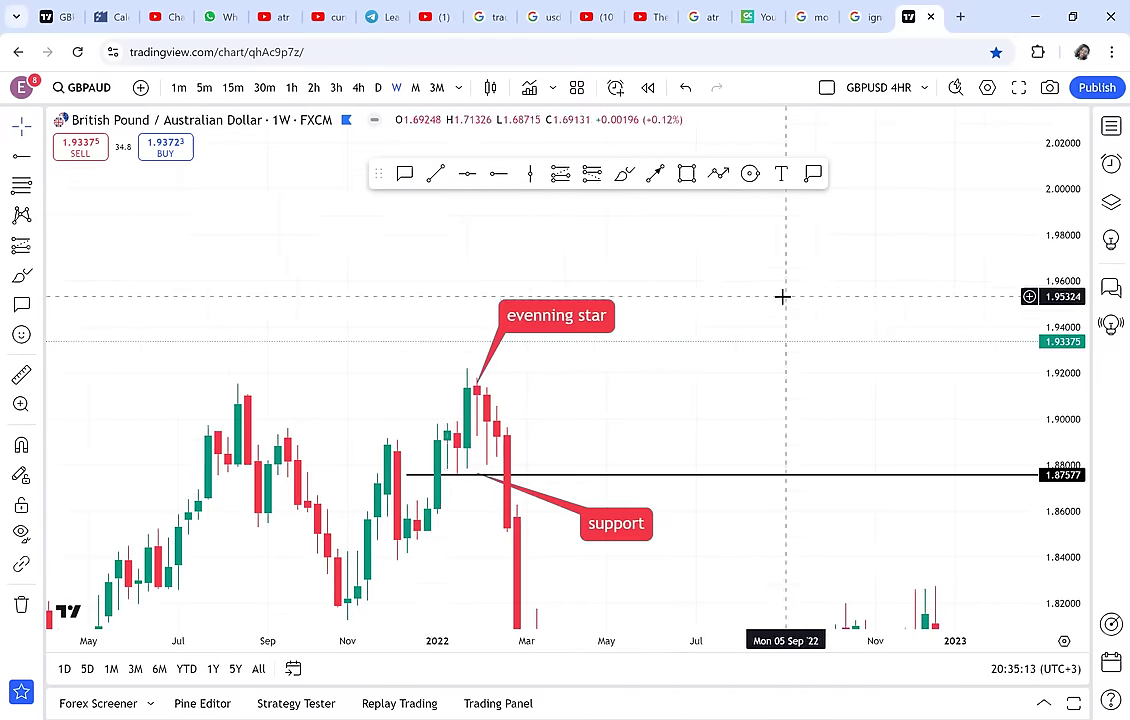
- Draw a red horizontal trend line across the 2021 highs
{"action": "left_click", "coordinate": [434, 176]}
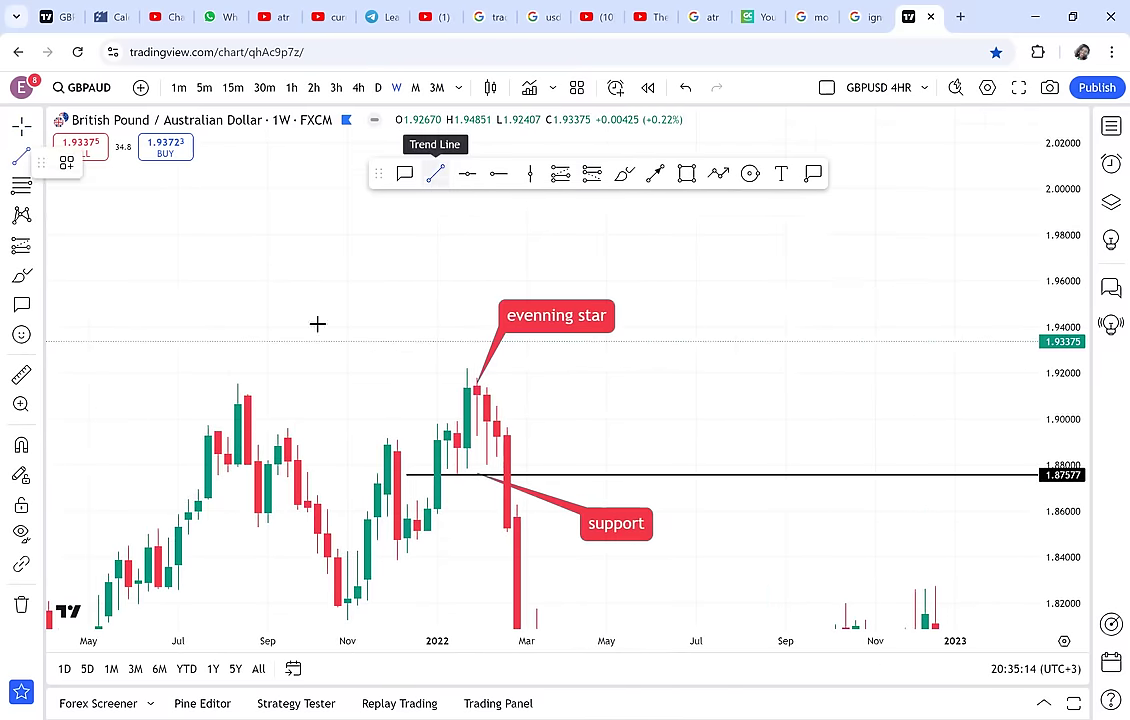
{"action": "left_click", "coordinate": [139, 386]}
{"action": "left_click", "coordinate": [358, 386]}
{"action": "left_click_drag", "start_coordinate": [358, 386], "coordinate": [387, 384]}
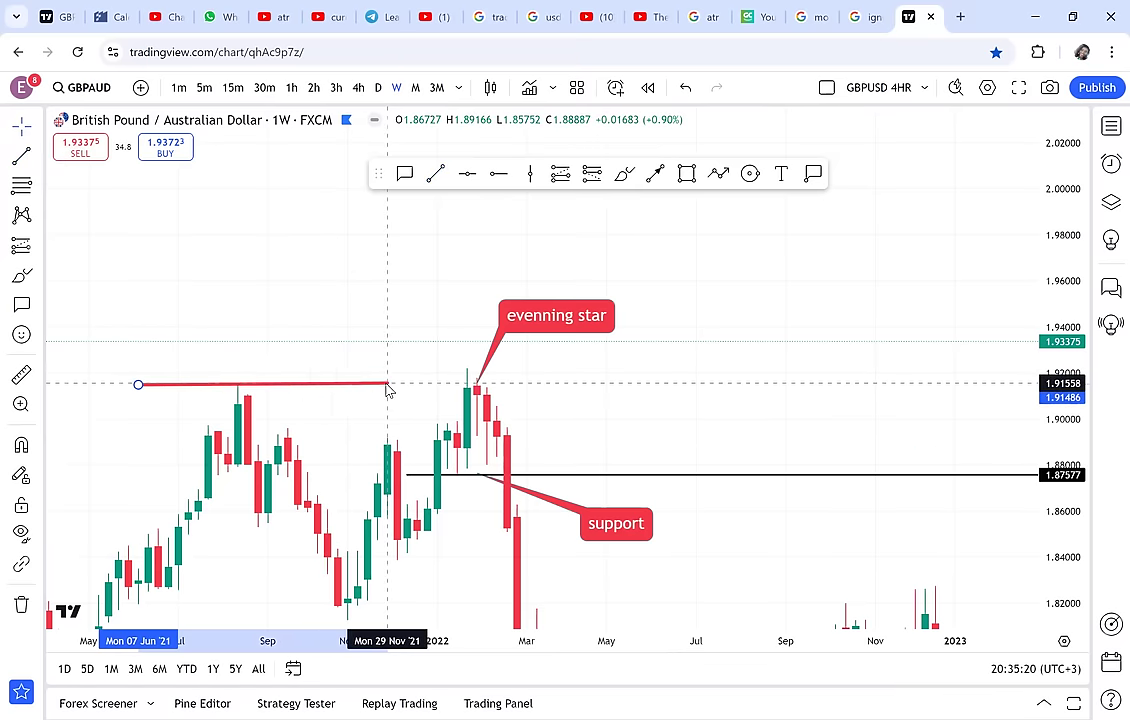
{"action": "left_click", "coordinate": [477, 224]}
- Label the red line with a 'resistance' callout and zoom out the chart
{"action": "left_click", "coordinate": [405, 175]}
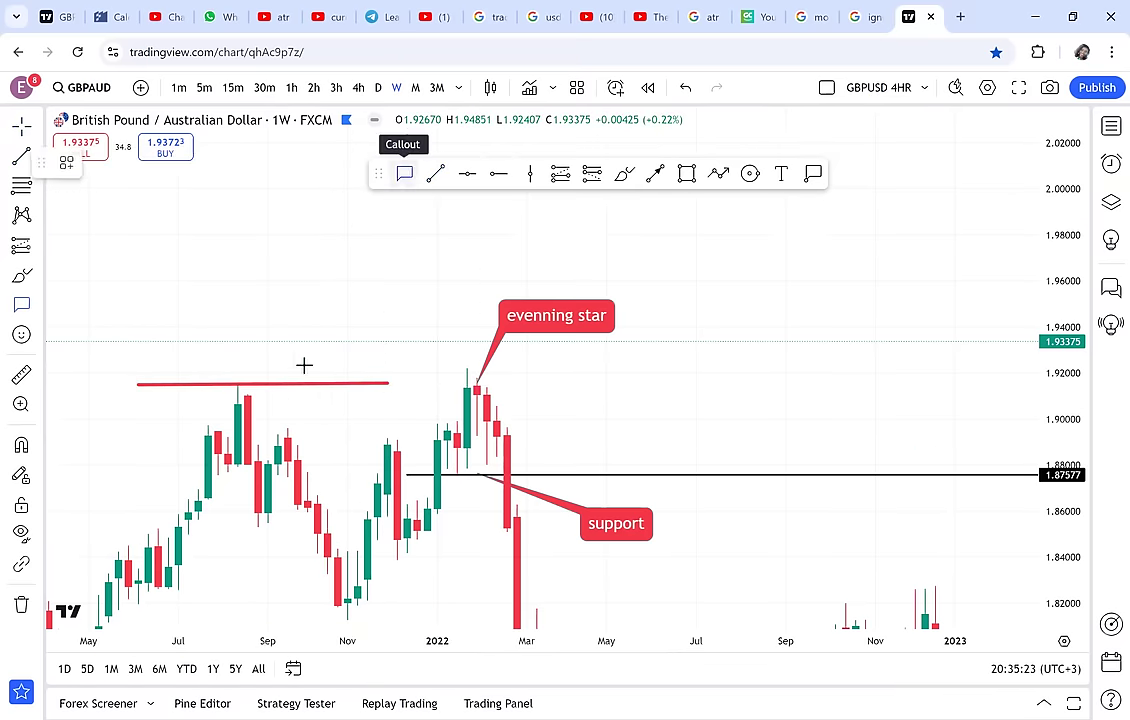
{"action": "left_click", "coordinate": [267, 379]}
{"action": "left_click", "coordinate": [327, 310]}
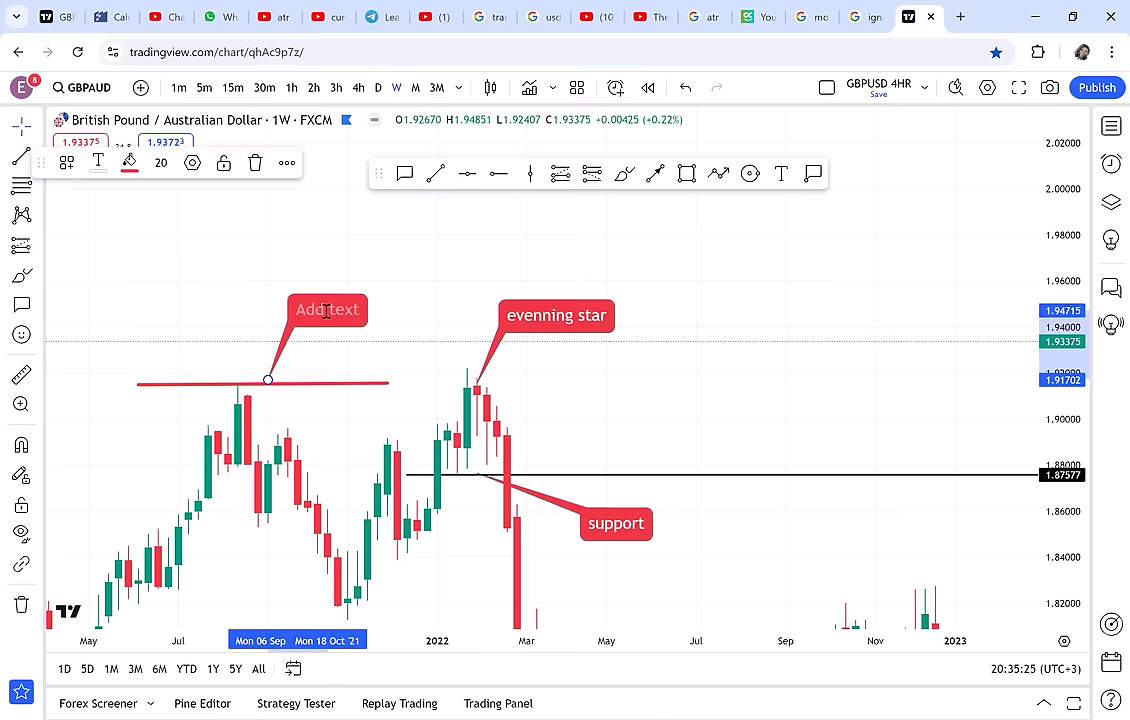
{"action": "type", "text": "resi"}
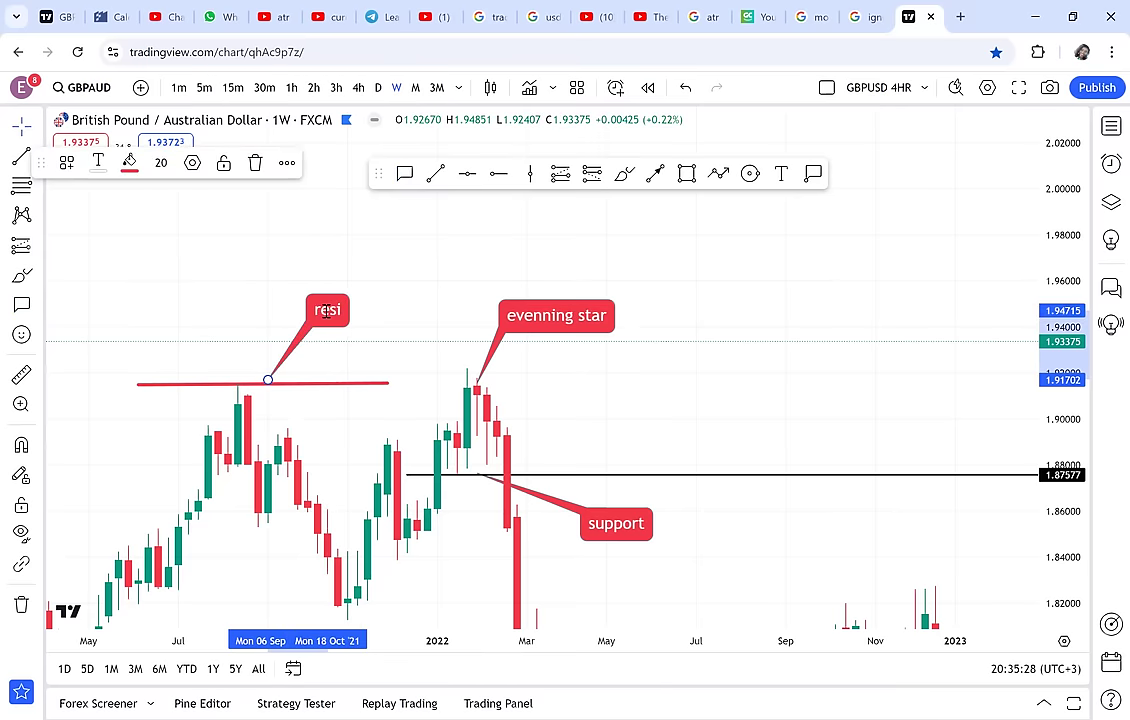
{"action": "type", "text": "stance"}
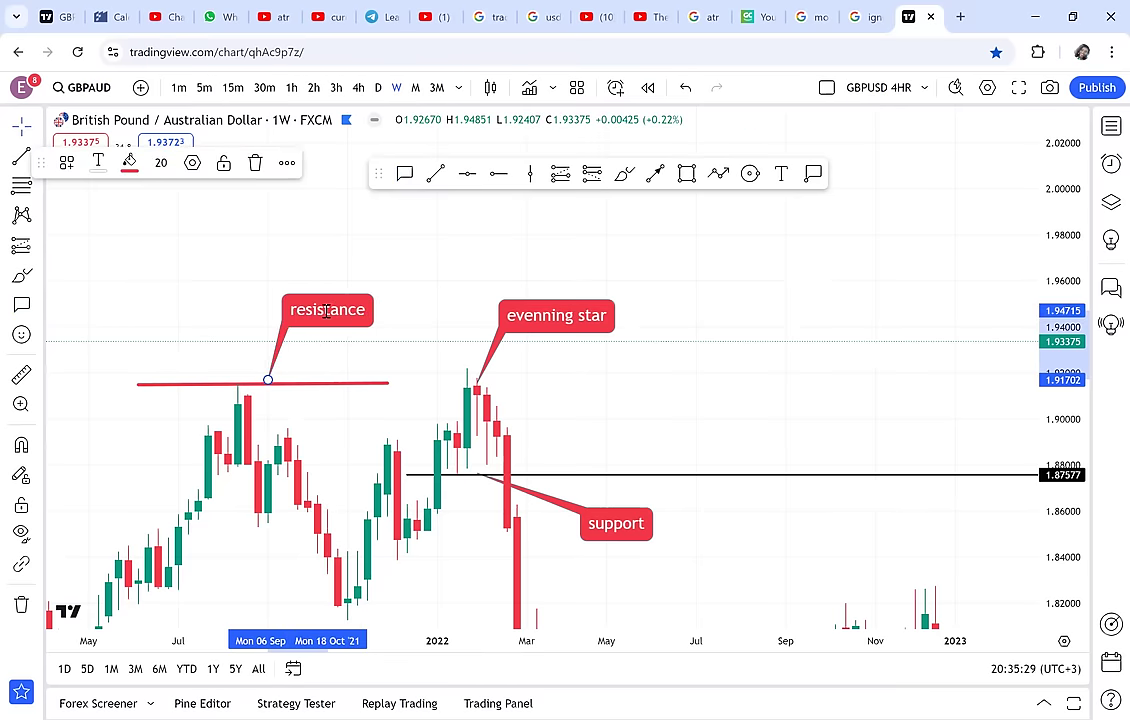
{"action": "left_click", "coordinate": [403, 323]}
{"action": "left_click_drag", "start_coordinate": [522, 261], "coordinate": [540, 246]}
{"action": "scroll", "coordinate": [396, 522], "scroll_direction": "down", "scroll_amount": 6}
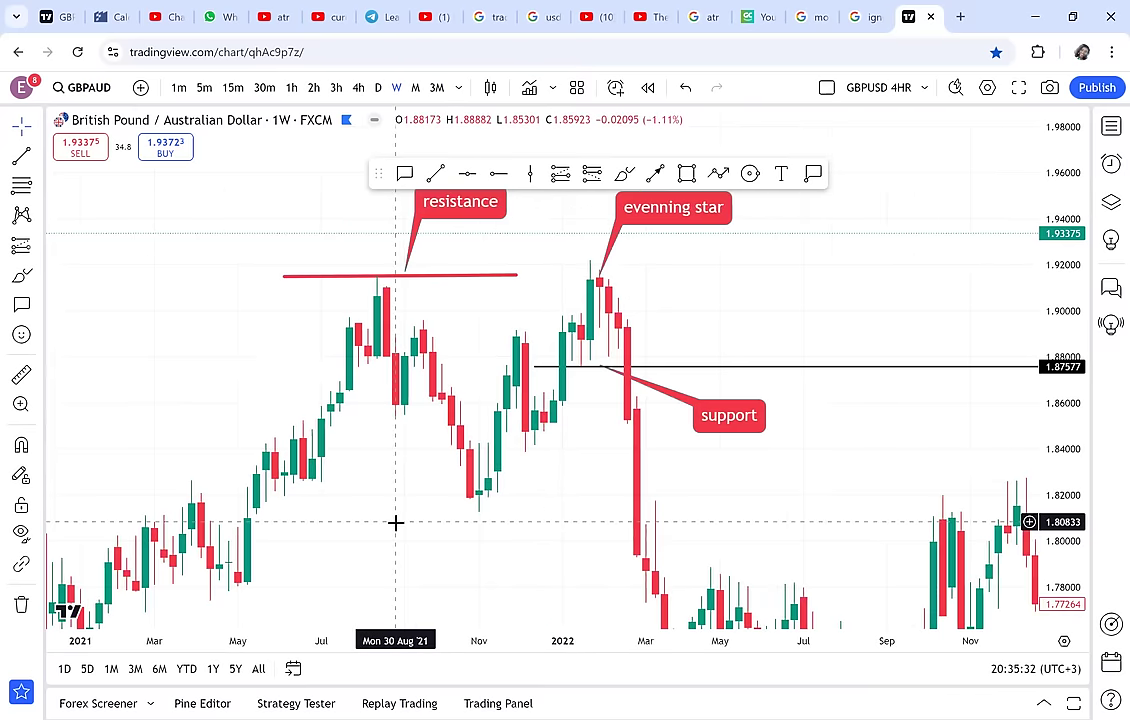
{"action": "mouse_move", "coordinate": [542, 328]}
{"action": "left_mouse_down"}
{"action": "mouse_move", "coordinate": [525, 386]}
{"action": "mouse_move", "coordinate": [520, 330]}
{"action": "left_mouse_up"}
- Draw a red rising trend line from the early-2021 low toward the support label
{"action": "left_click", "coordinate": [437, 174]}
{"action": "left_click", "coordinate": [158, 562]}
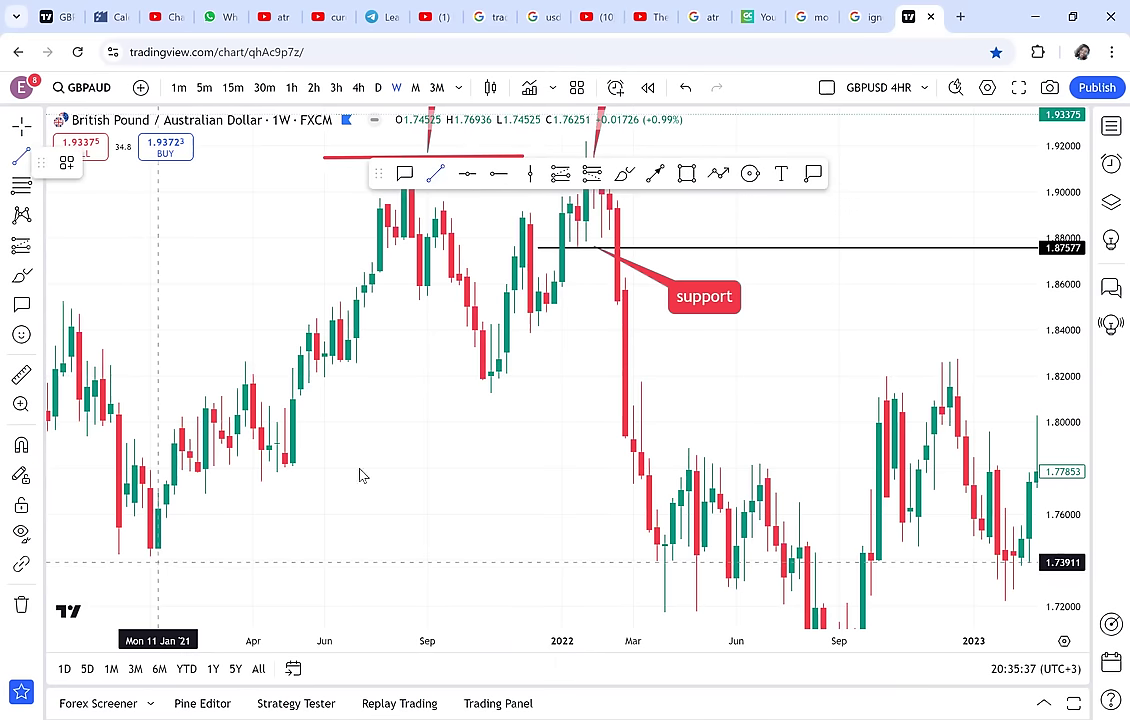
{"action": "left_click", "coordinate": [632, 327]}
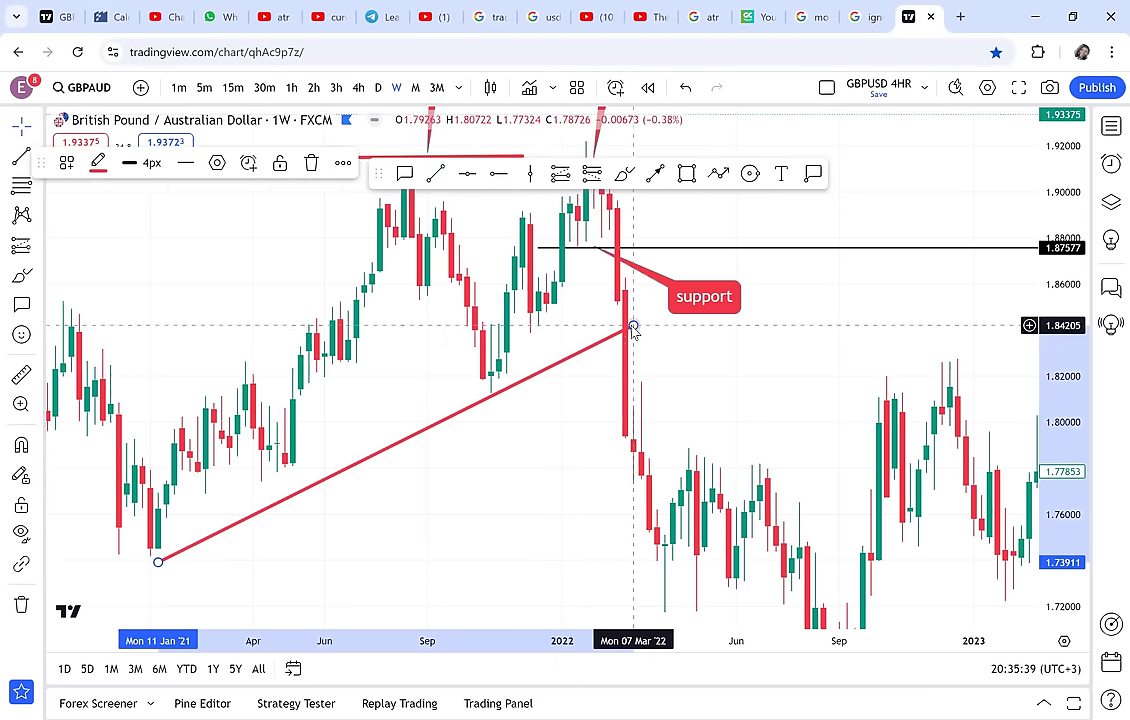
- Circle the early-2021 low and the late-2021 touch point
{"action": "left_click", "coordinate": [750, 174]}
{"action": "left_click", "coordinate": [148, 560]}
{"action": "left_click", "coordinate": [169, 573]}
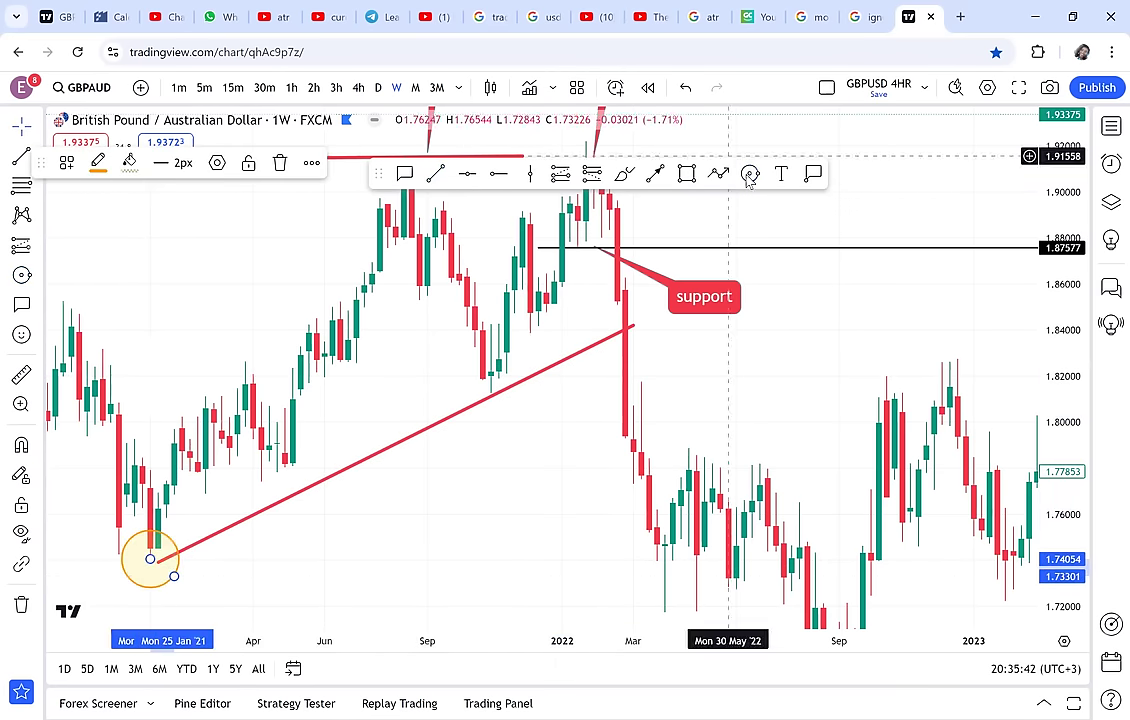
{"action": "left_click", "coordinate": [749, 175]}
{"action": "left_click", "coordinate": [498, 390]}
{"action": "left_click", "coordinate": [506, 428]}
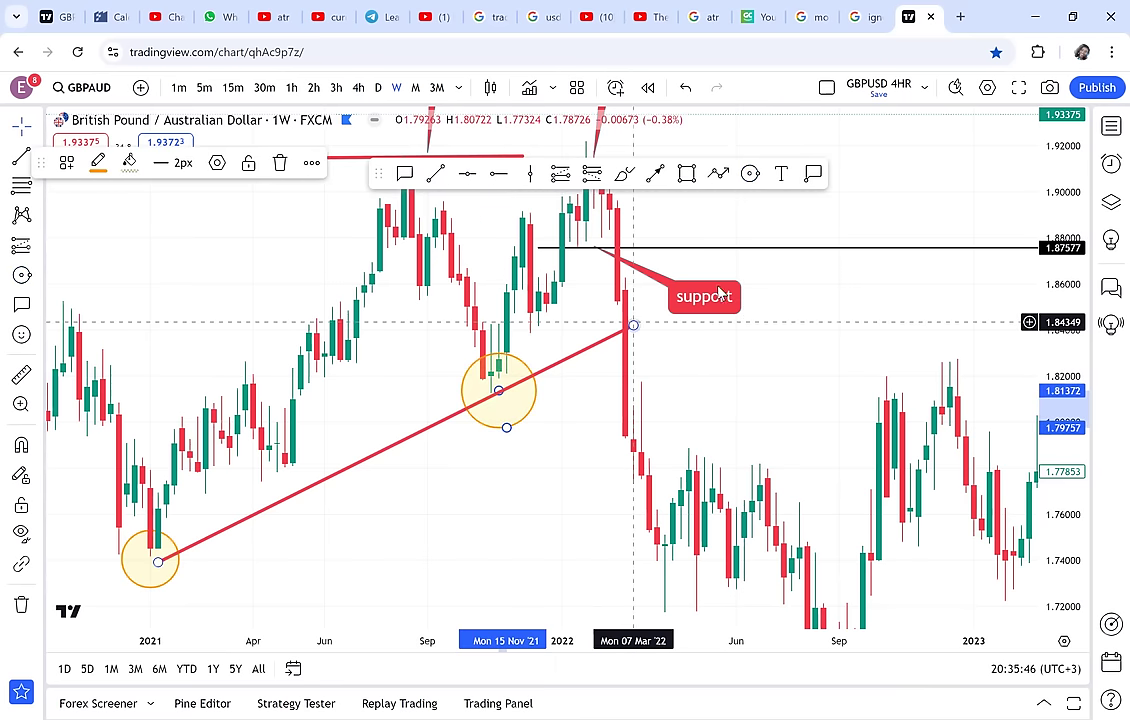
- Extend the trend line, snap its start to the 2021 low, and move the support label up-right
{"action": "left_click", "coordinate": [693, 307]}
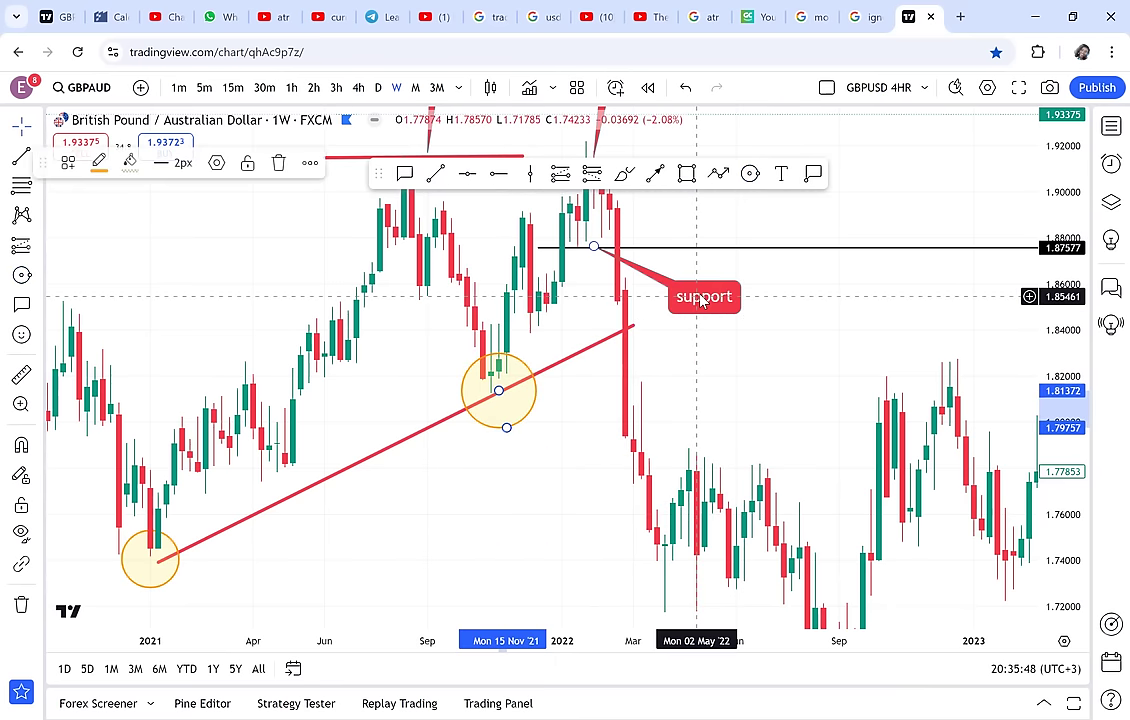
{"action": "left_click_drag", "start_coordinate": [632, 326], "coordinate": [705, 291]}
{"action": "scroll", "coordinate": [651, 314], "scroll_direction": "right", "scroll_amount": 2}
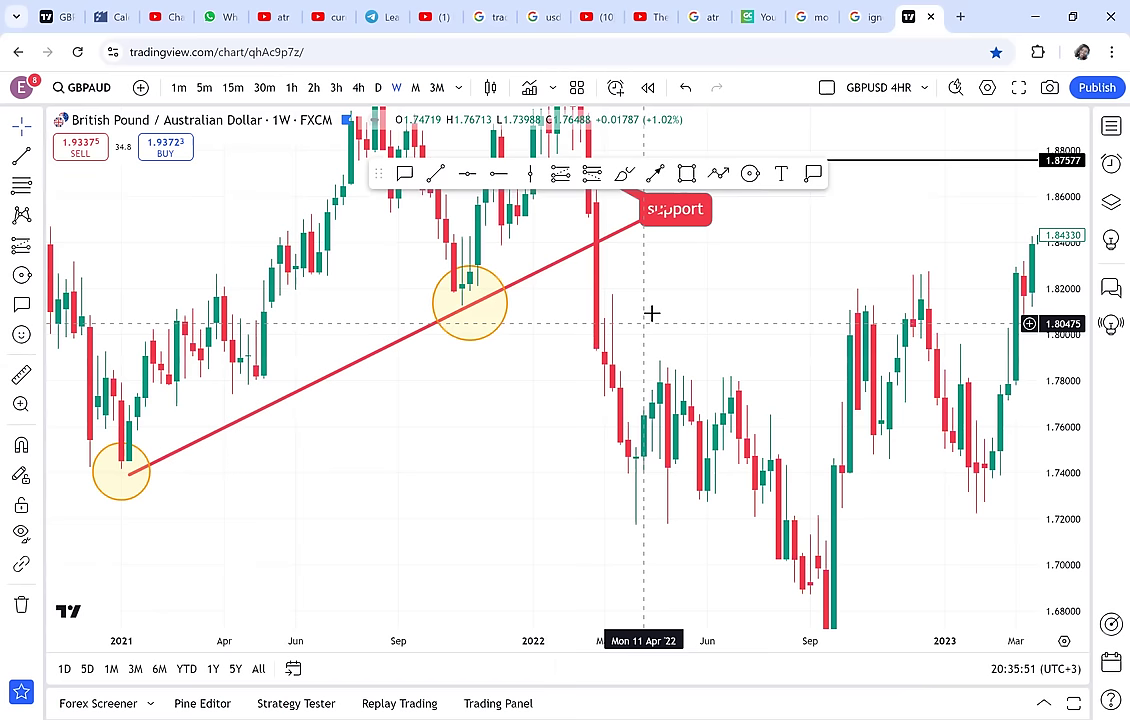
{"action": "scroll", "coordinate": [200, 500], "scroll_direction": "left", "scroll_amount": 4}
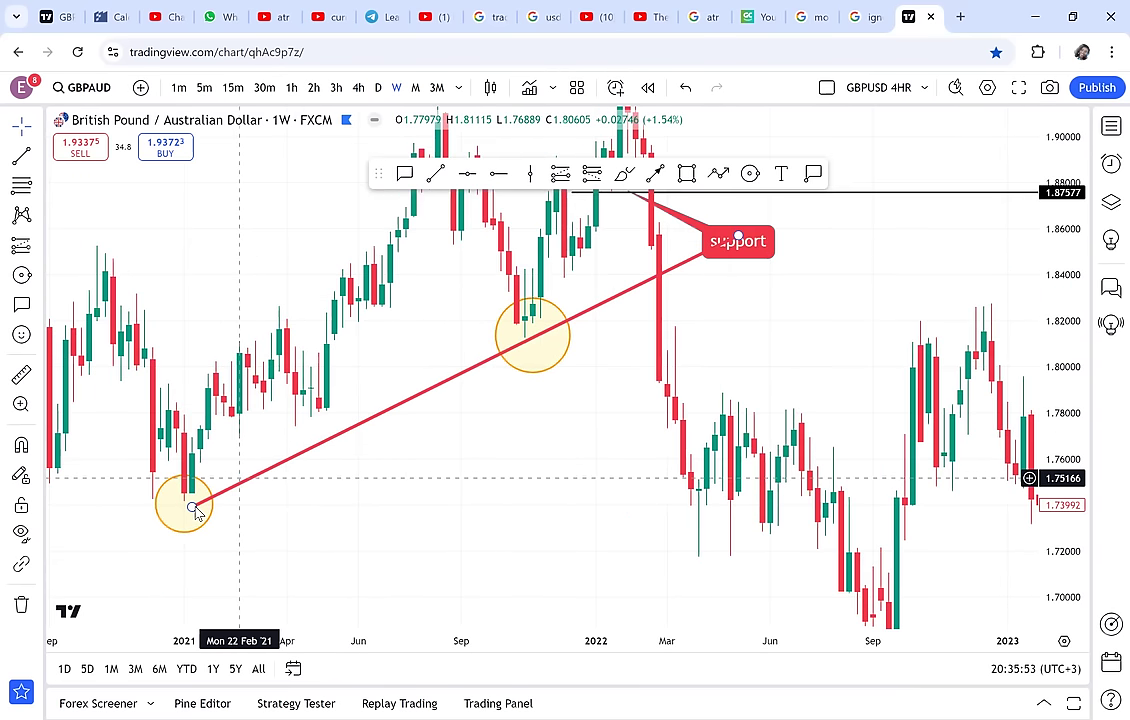
{"action": "left_click_drag", "start_coordinate": [157, 506], "coordinate": [160, 511]}
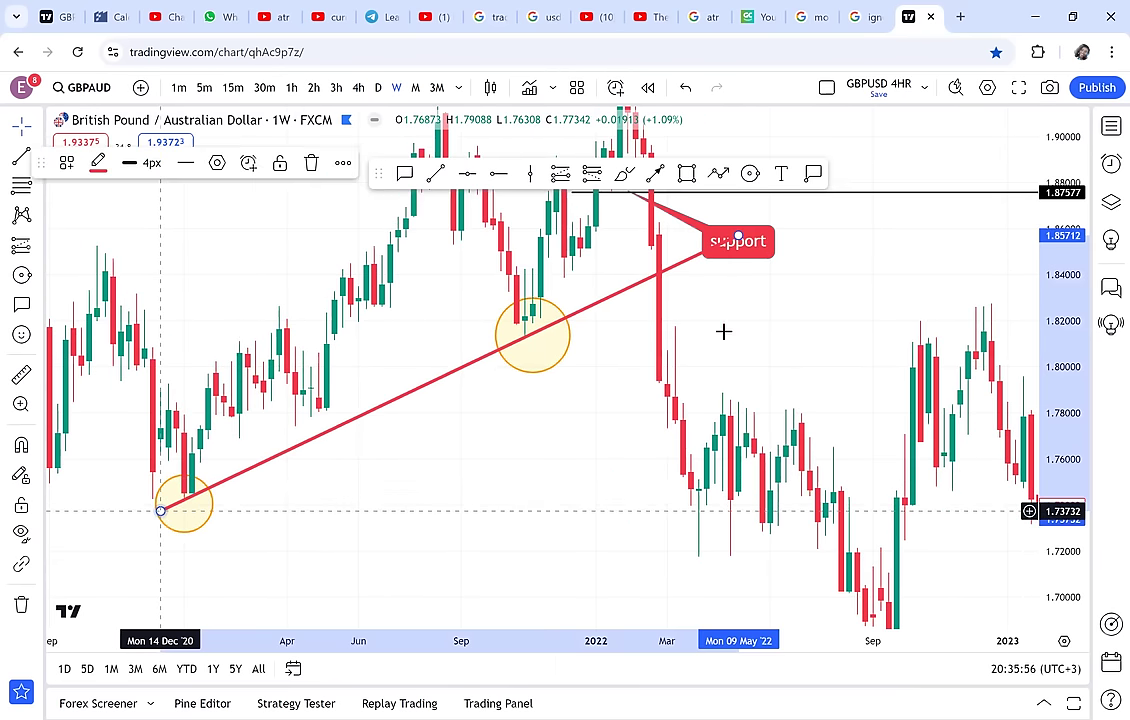
{"action": "left_click", "coordinate": [723, 328]}
{"action": "scroll", "coordinate": [749, 273], "scroll_direction": "right", "scroll_amount": 1}
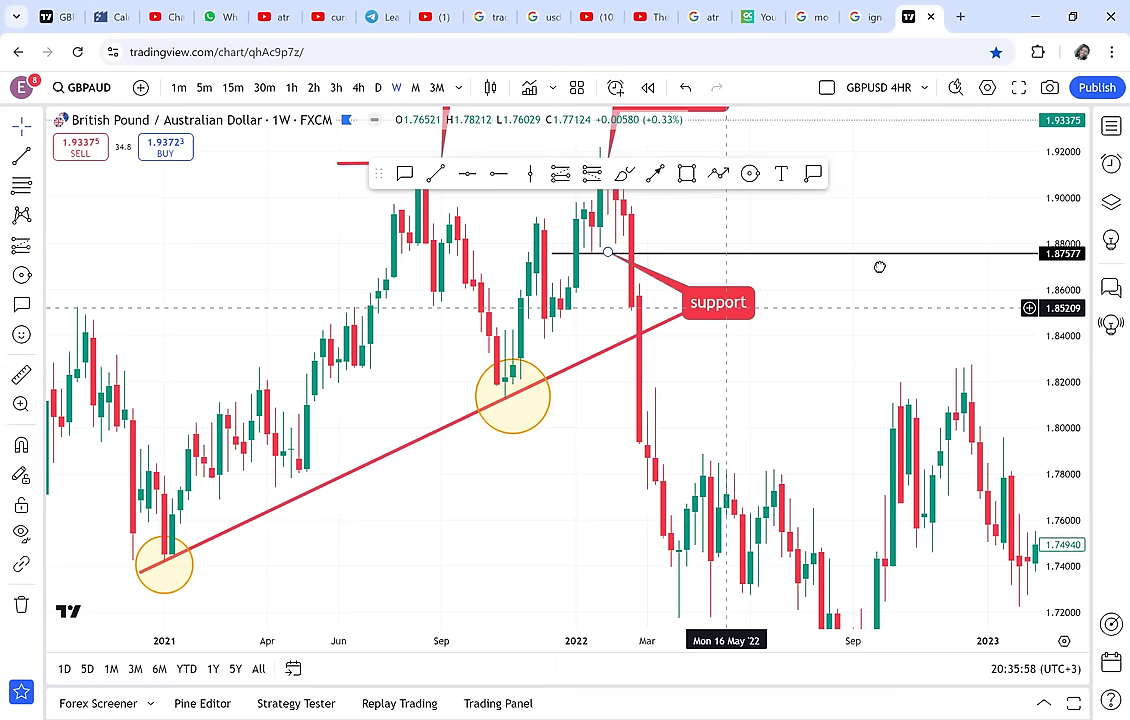
{"action": "left_click_drag", "start_coordinate": [726, 308], "coordinate": [757, 233]}
{"action": "left_click", "coordinate": [860, 320]}
- Pan back to earlier dates to bring the 2020 peak into view
{"action": "scroll", "coordinate": [860, 320], "scroll_direction": "left", "scroll_amount": 2}
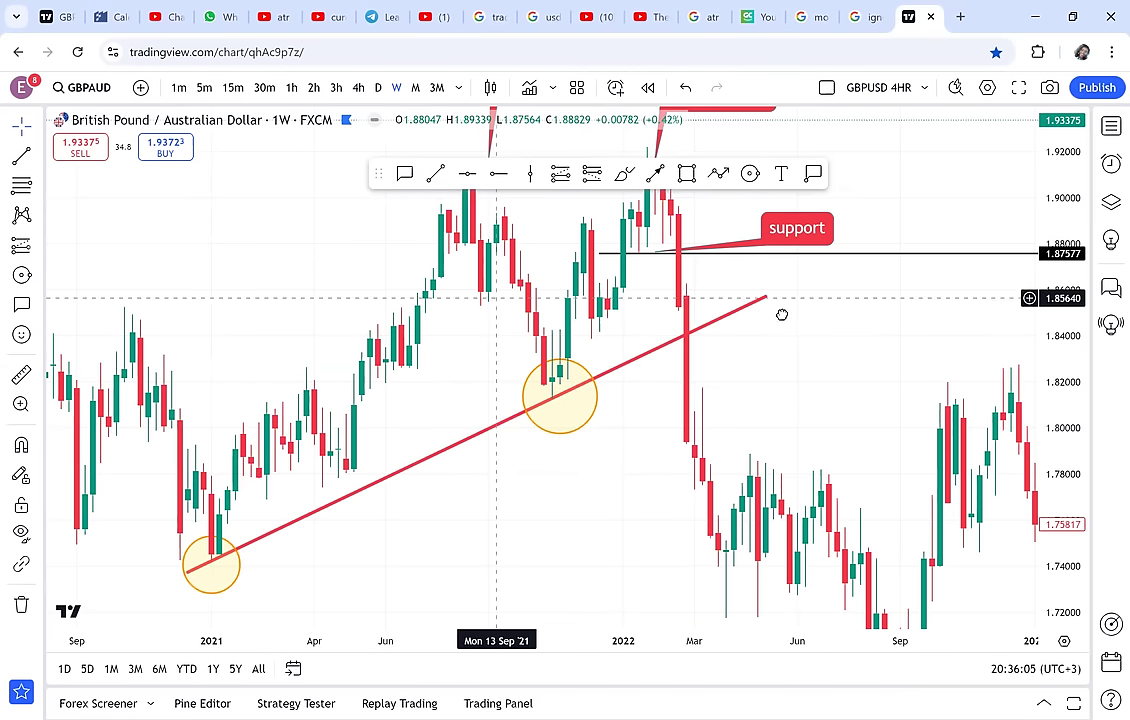
{"action": "scroll", "coordinate": [527, 288], "scroll_direction": "left", "scroll_amount": 5}
{"action": "scroll", "coordinate": [527, 274], "scroll_direction": "left", "scroll_amount": 2}
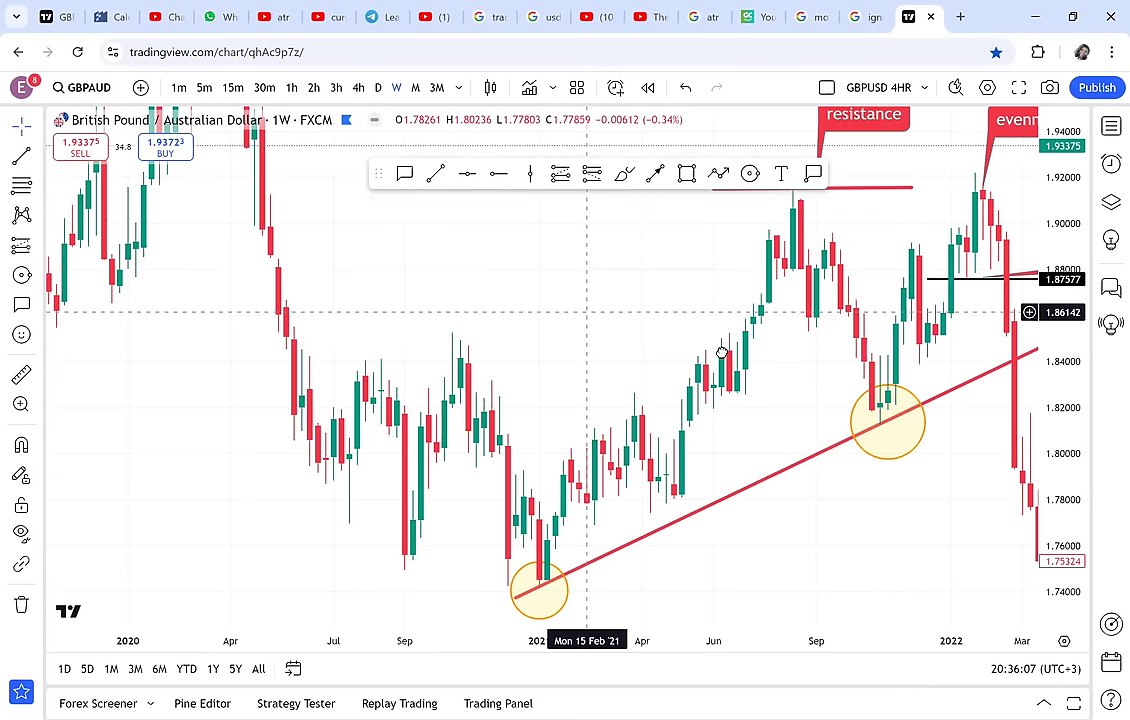
{"action": "scroll", "coordinate": [724, 300], "scroll_direction": "left", "scroll_amount": 5}
{"action": "left_click_drag", "start_coordinate": [583, 321], "coordinate": [627, 467]}
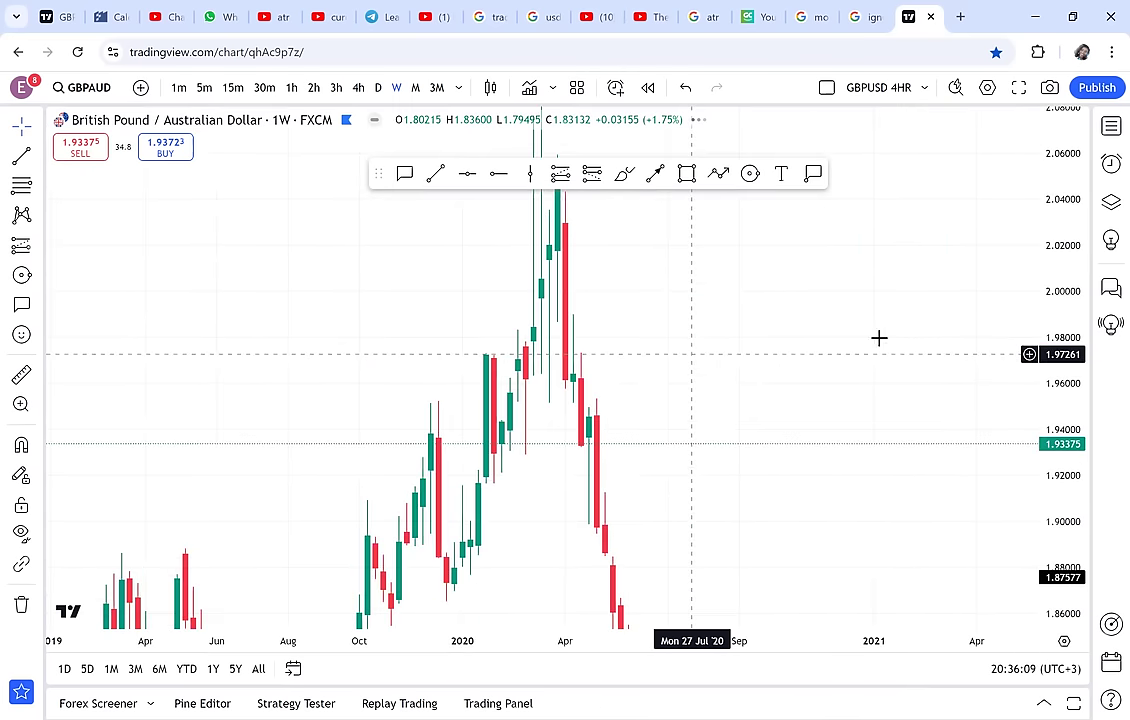
{"action": "left_click_drag", "start_coordinate": [879, 338], "coordinate": [814, 445]}
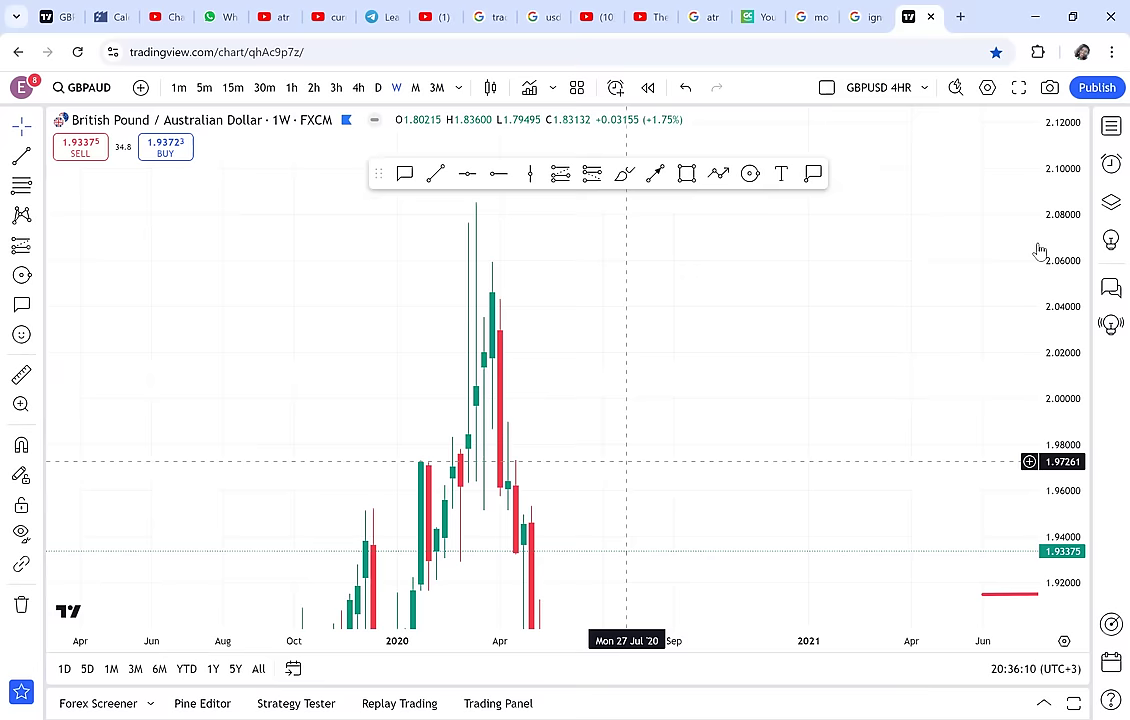
- Place a black horizontal line at the 2020 peak, 2.08629
{"action": "left_click", "coordinate": [467, 176]}
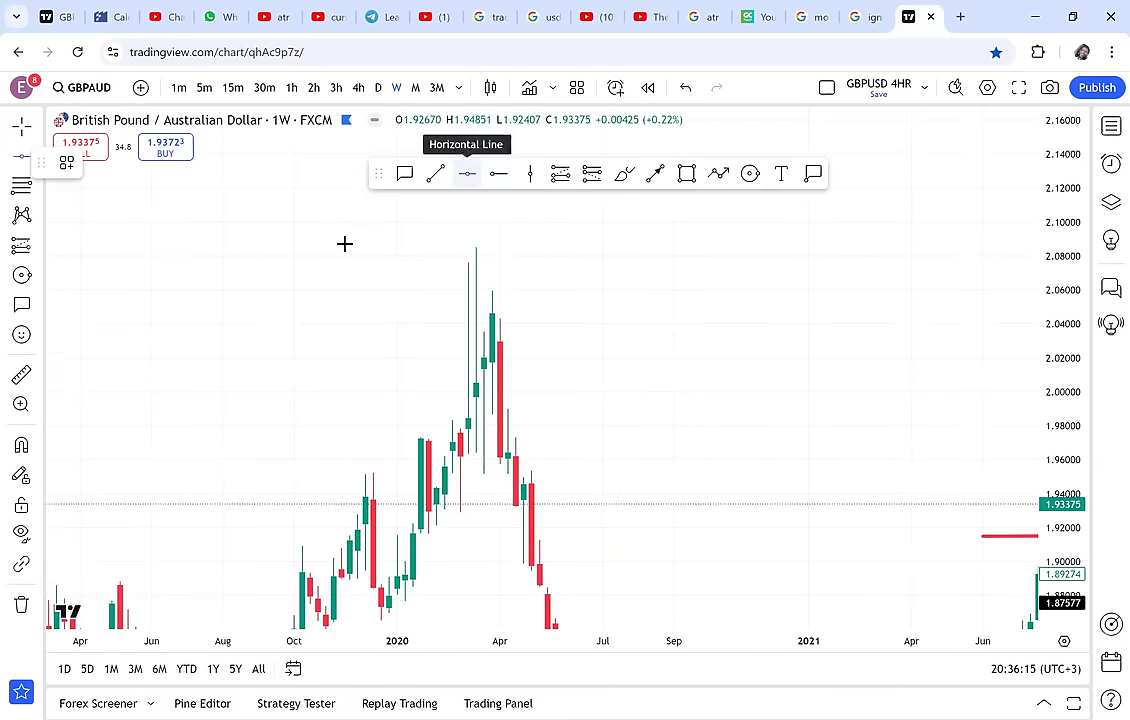
{"action": "left_click", "coordinate": [344, 245]}
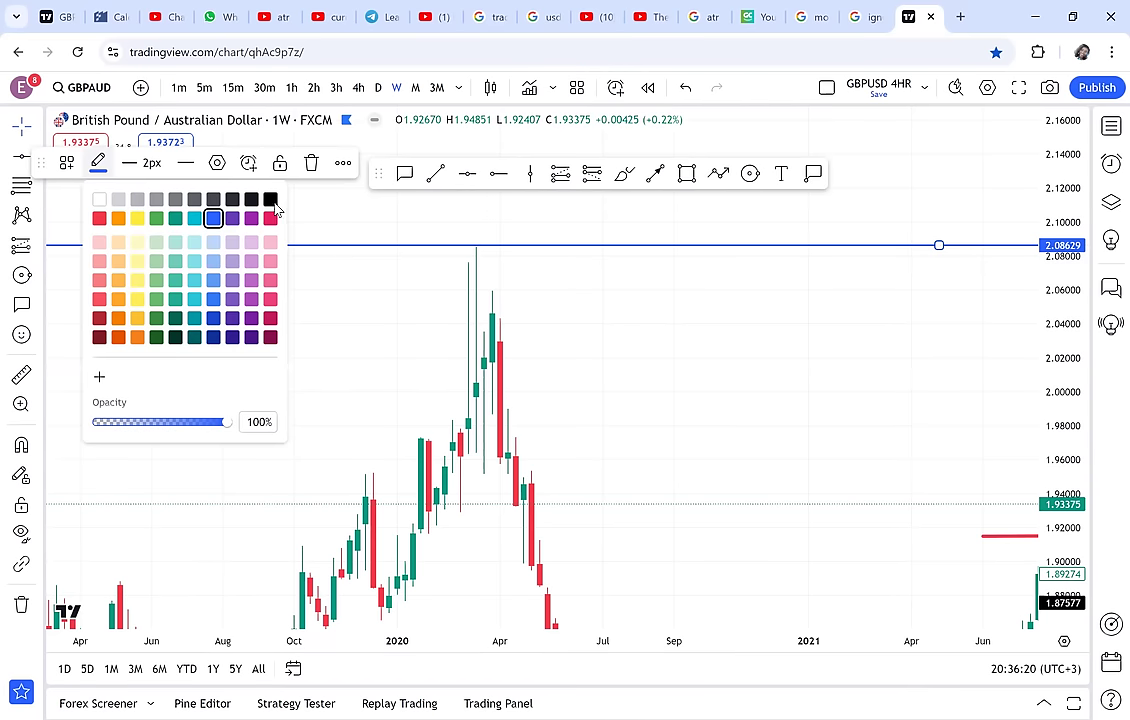
{"action": "left_click", "coordinate": [366, 327]}
{"action": "left_click_drag", "start_coordinate": [366, 325], "coordinate": [170, 305]}
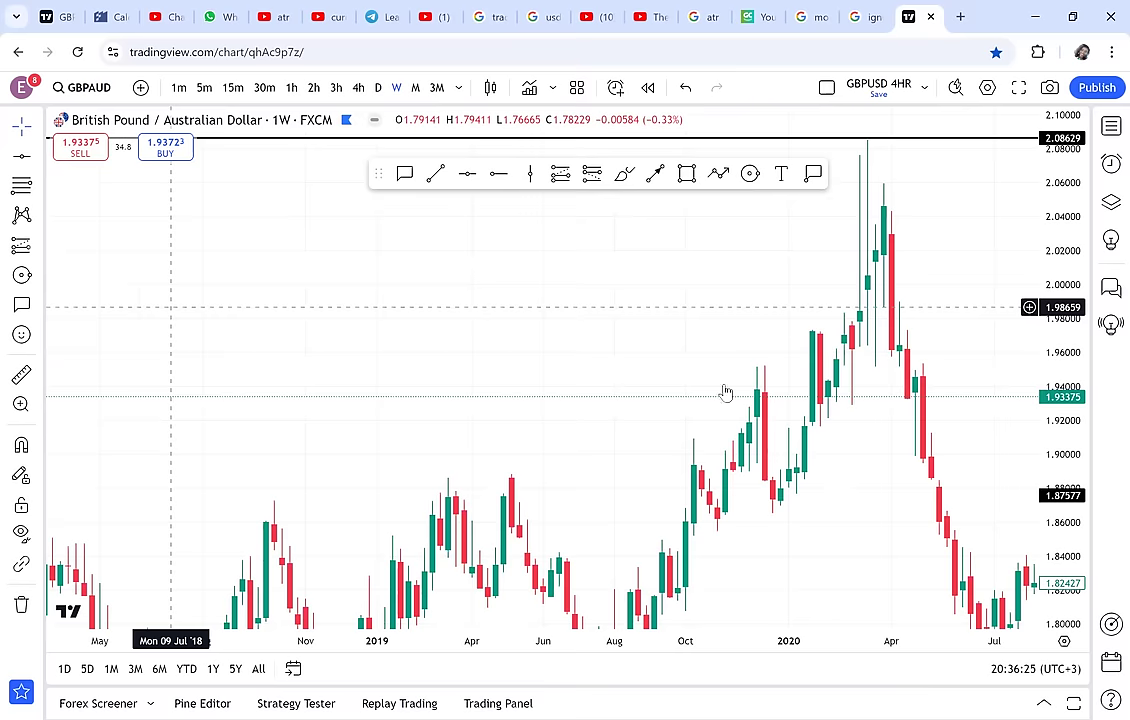
{"action": "left_click_drag", "start_coordinate": [729, 378], "coordinate": [648, 340]}
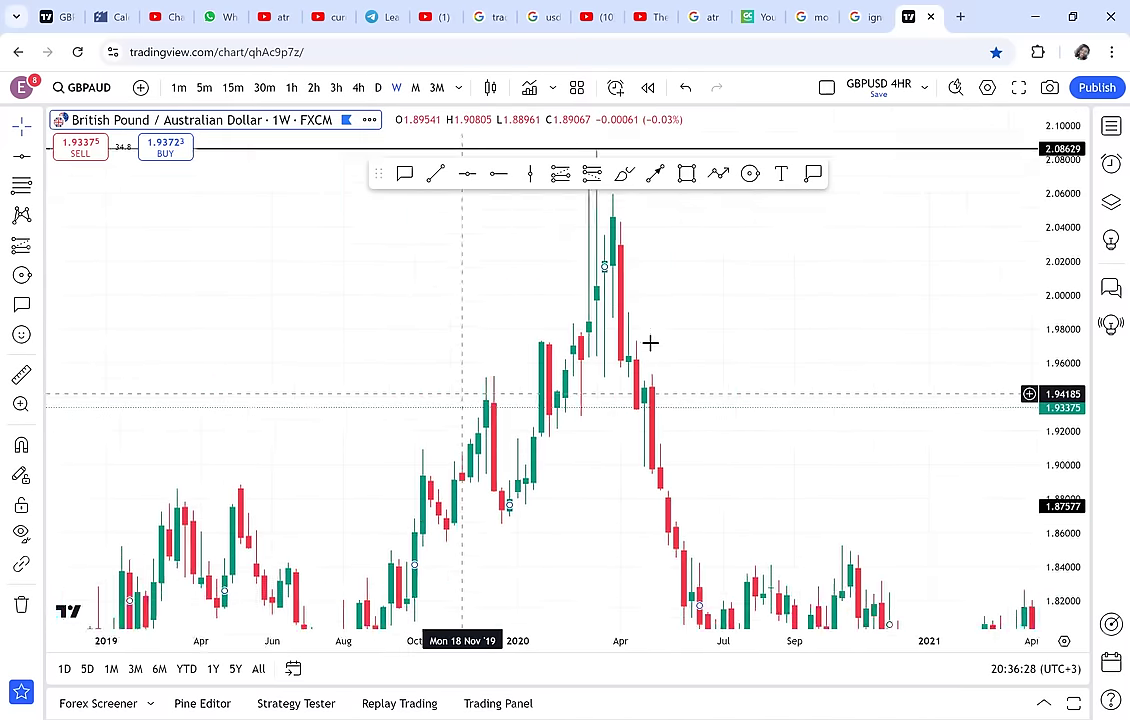
{"action": "left_click_drag", "start_coordinate": [449, 474], "coordinate": [462, 213]}
- Draw a red level near 1.888 from late 2018 and stretch it right past the 2020 retest
{"action": "left_click", "coordinate": [436, 178]}
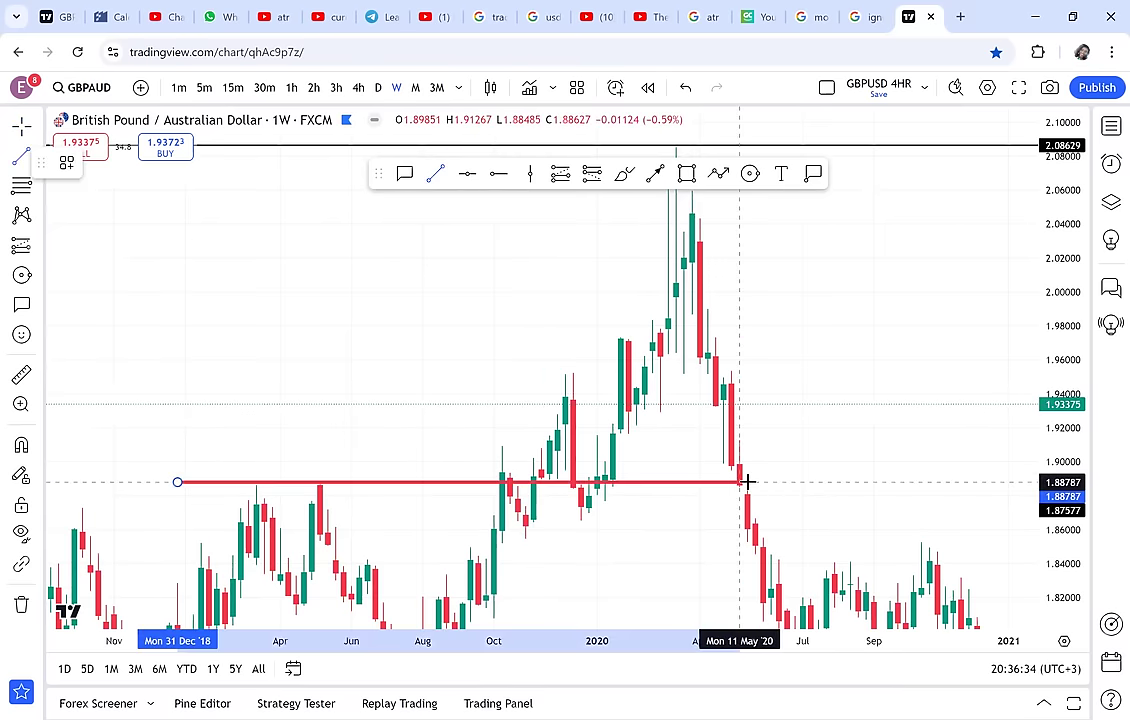
{"action": "left_click", "coordinate": [831, 425]}
{"action": "left_click_drag", "start_coordinate": [787, 484], "coordinate": [778, 286]}
{"action": "left_click", "coordinate": [716, 286]}
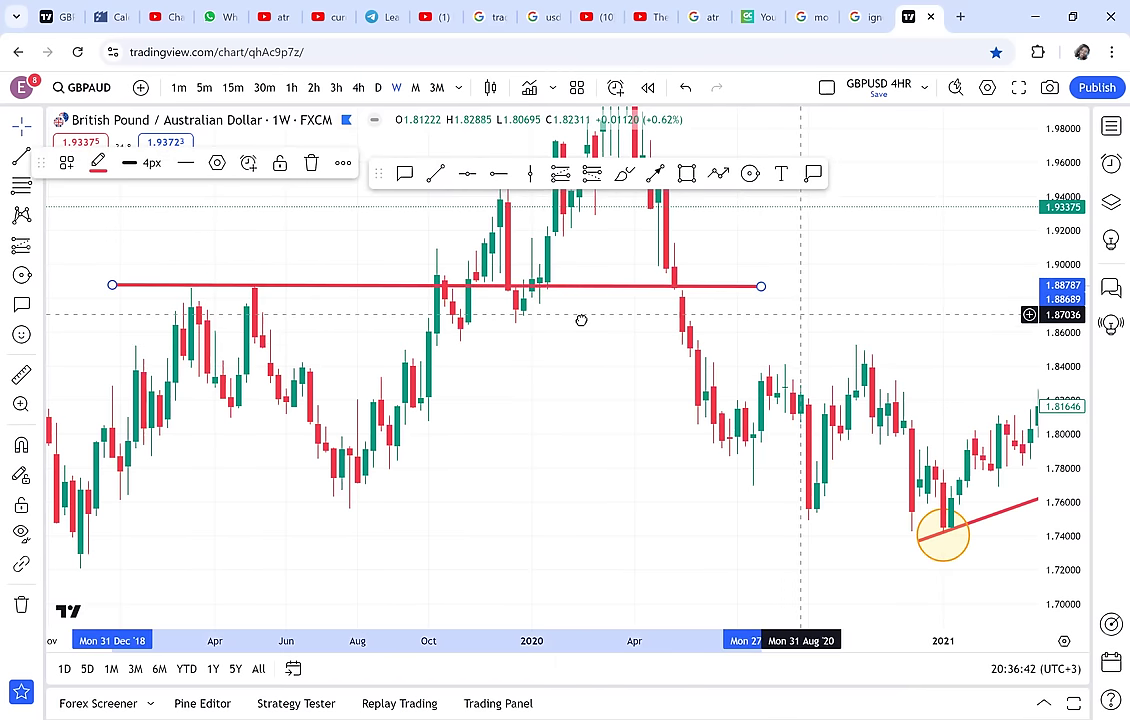
{"action": "left_click_drag", "start_coordinate": [494, 380], "coordinate": [307, 509]}
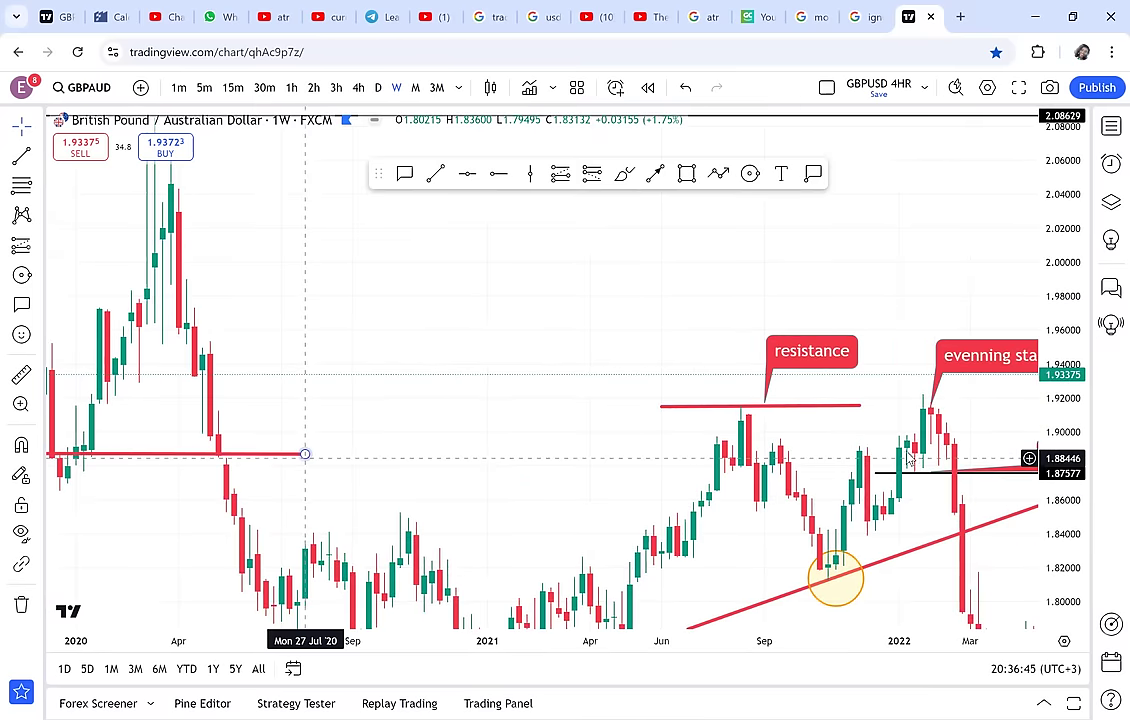
{"action": "left_click_drag", "start_coordinate": [305, 454], "coordinate": [812, 465]}
{"action": "left_click_drag", "start_coordinate": [404, 506], "coordinate": [866, 480]}
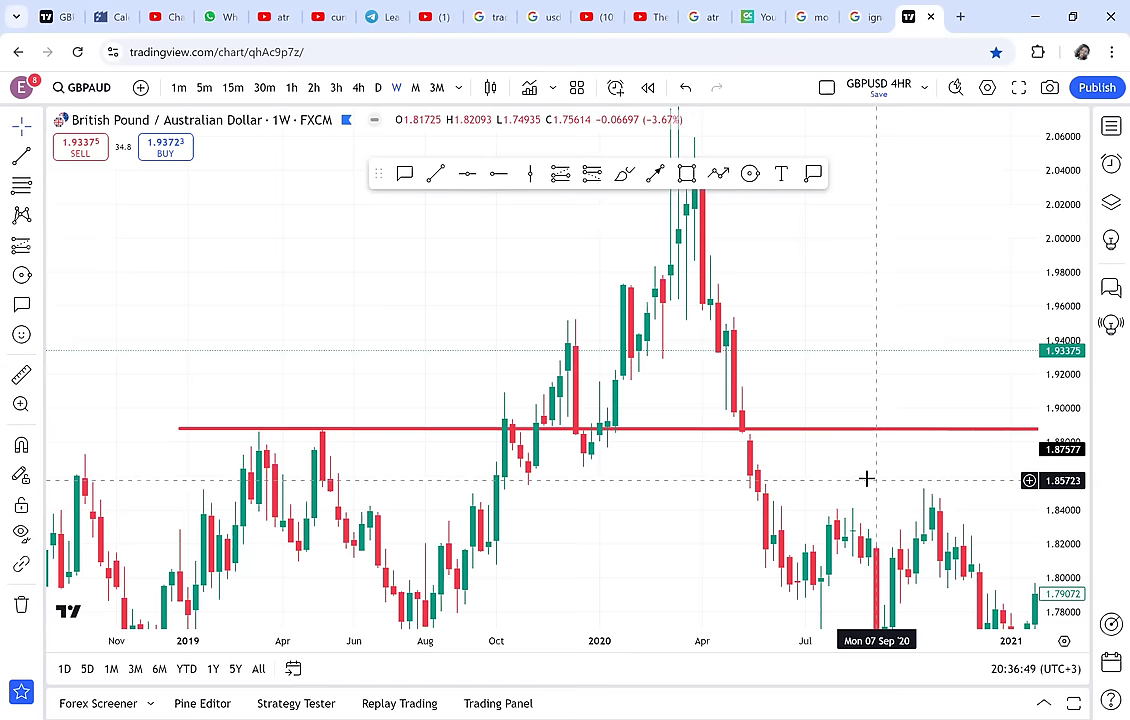
{"action": "scroll", "coordinate": [636, 452], "scroll_direction": "right", "scroll_amount": 5}
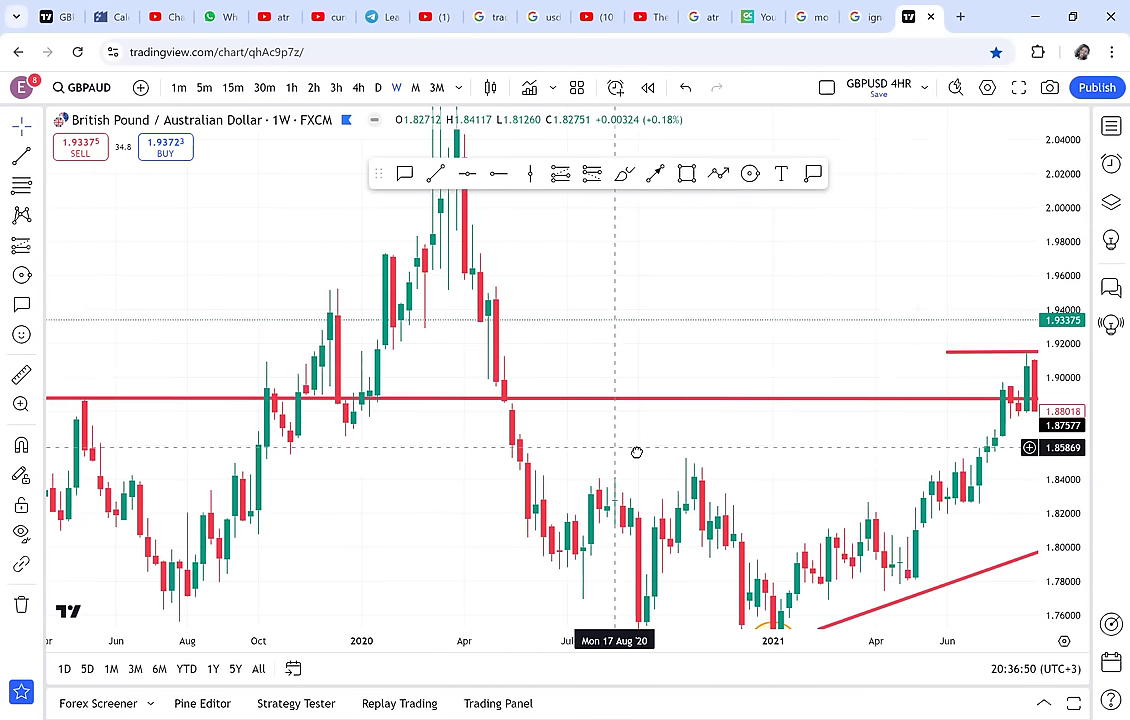
{"action": "scroll", "coordinate": [262, 476], "scroll_direction": "right", "scroll_amount": 5}
{"action": "left_click_drag", "start_coordinate": [262, 476], "coordinate": [812, 422]}
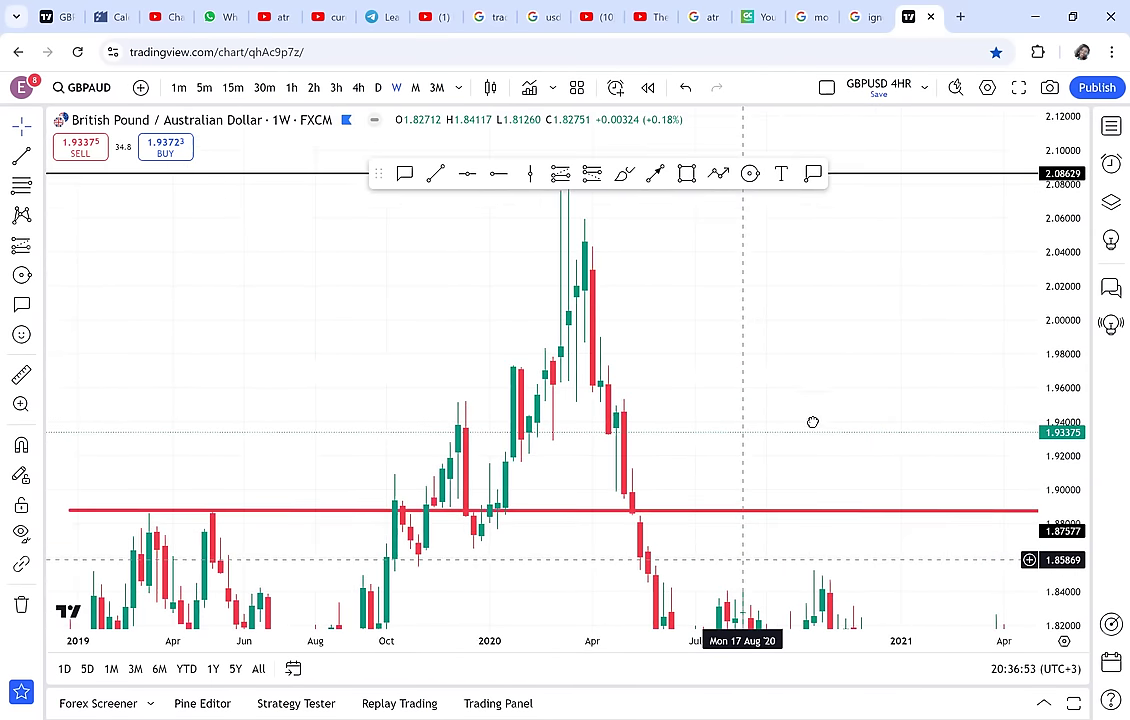
{"action": "scroll", "coordinate": [585, 523], "scroll_direction": "left", "scroll_amount": 10}
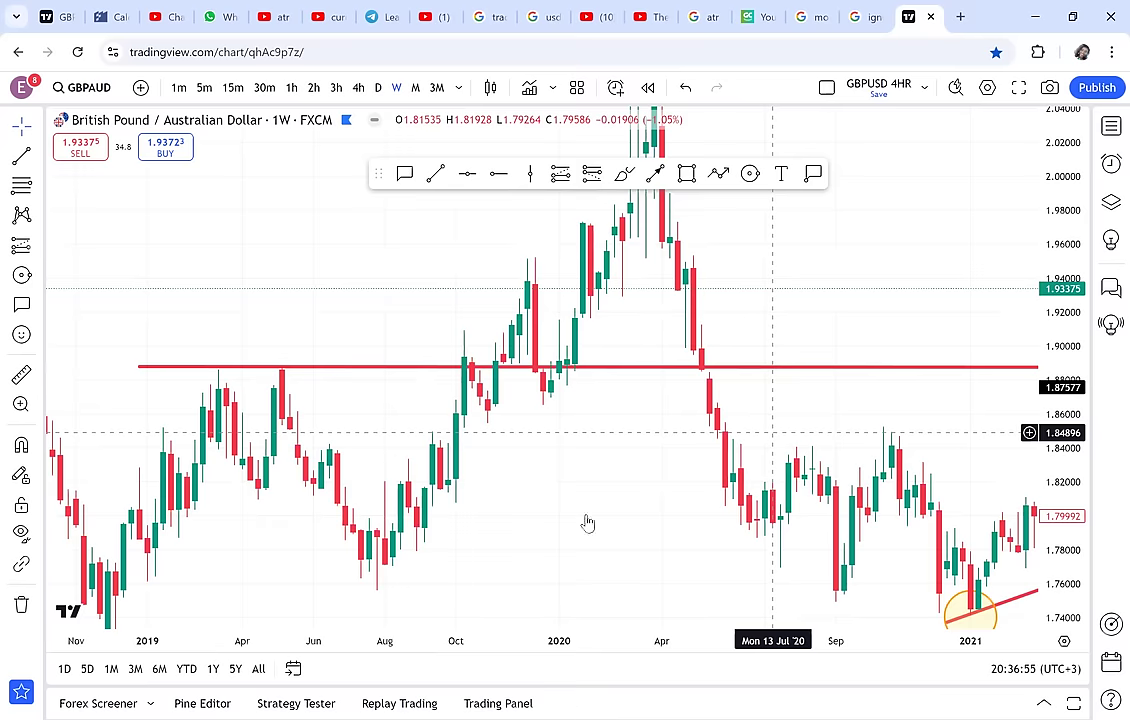
{"action": "scroll", "coordinate": [471, 181], "scroll_direction": "down", "scroll_amount": 2}
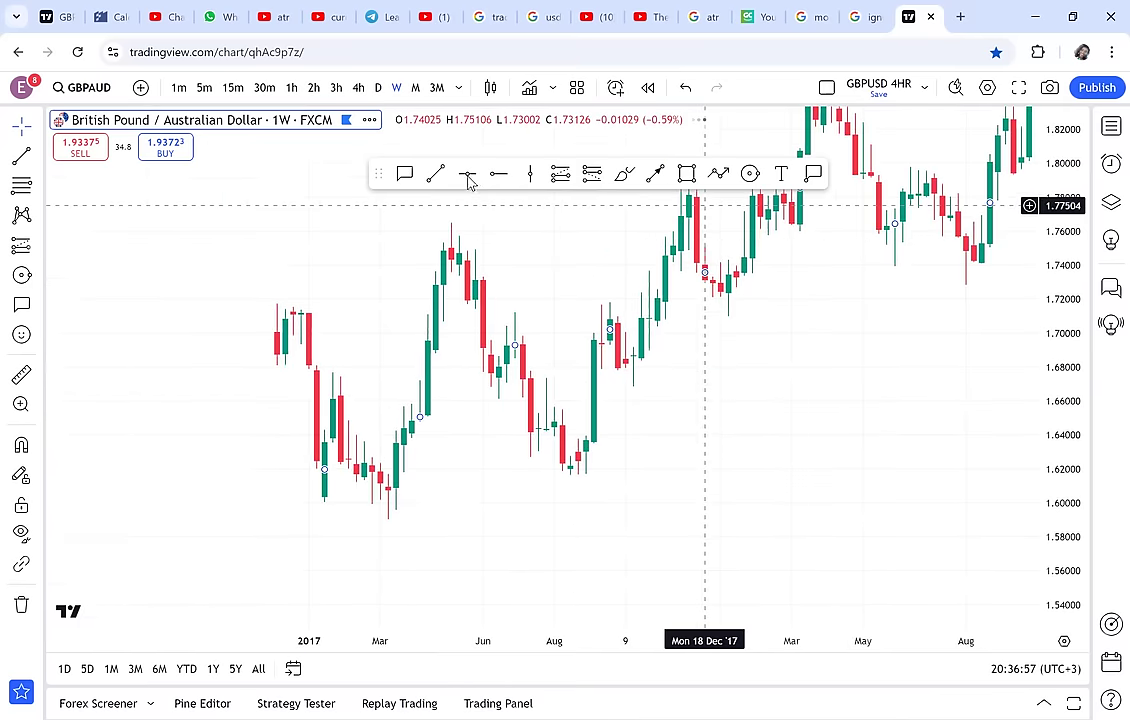
- Add a horizontal line near 1.57954, then pan to the 2020 price peak
{"action": "left_click", "coordinate": [115, 538]}
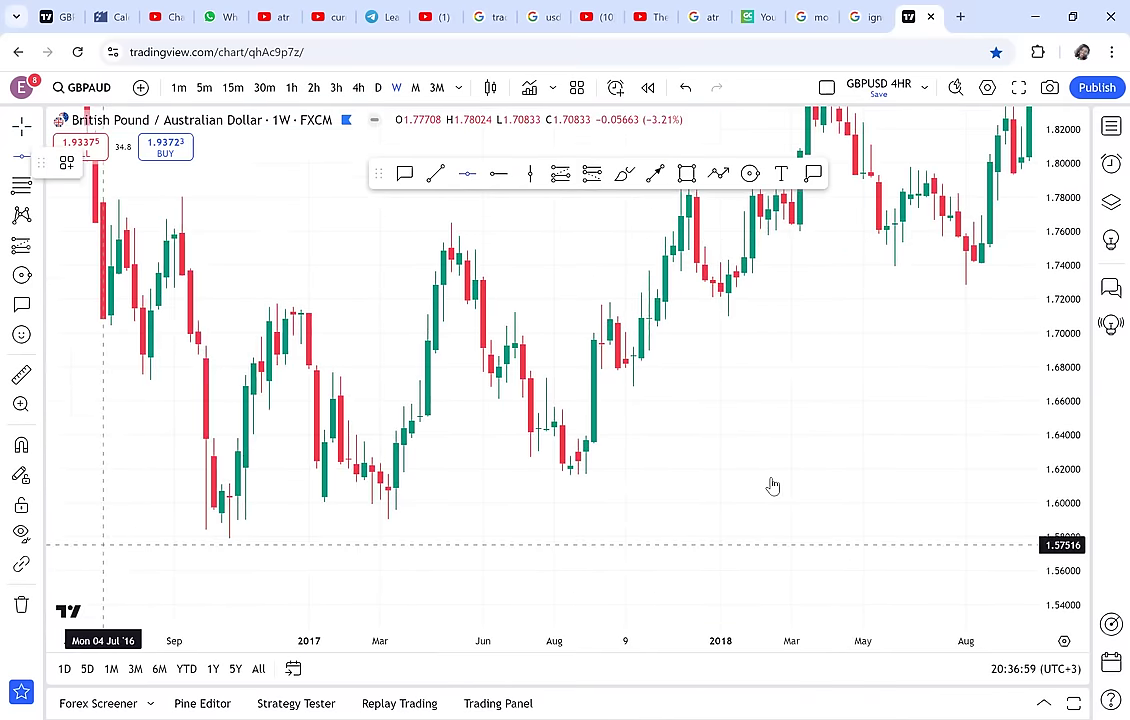
{"action": "left_click_drag", "start_coordinate": [900, 506], "coordinate": [360, 535]}
{"action": "left_click_drag", "start_coordinate": [779, 509], "coordinate": [516, 440]}
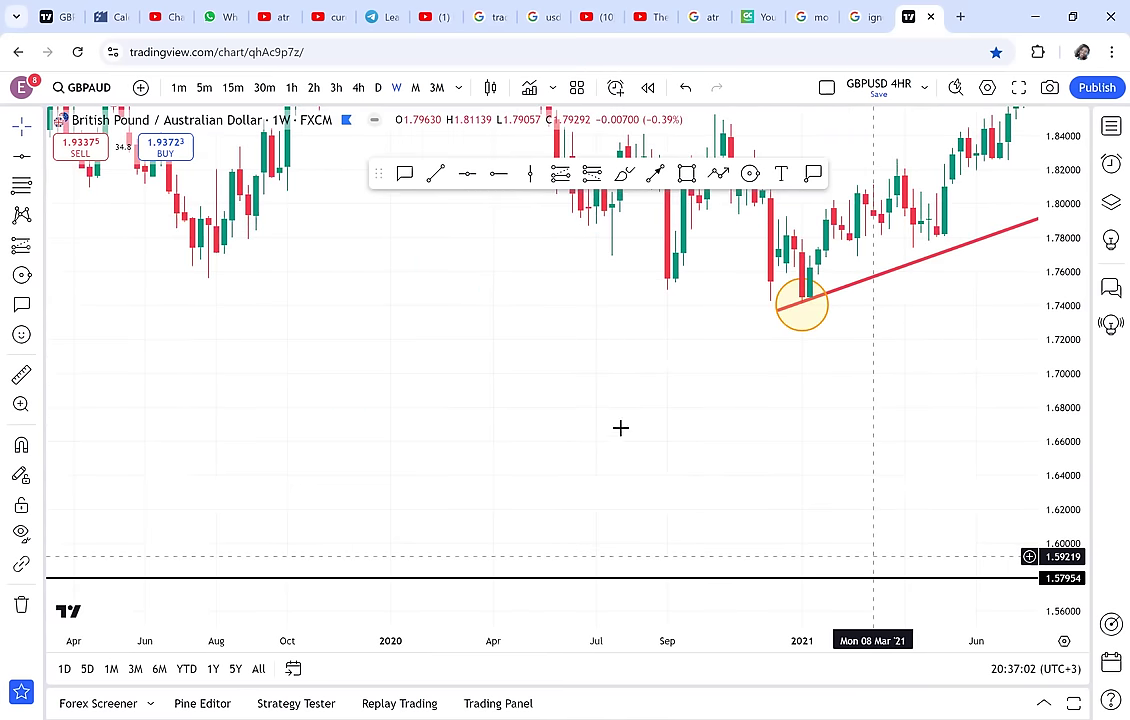
{"action": "left_click", "coordinate": [627, 471]}
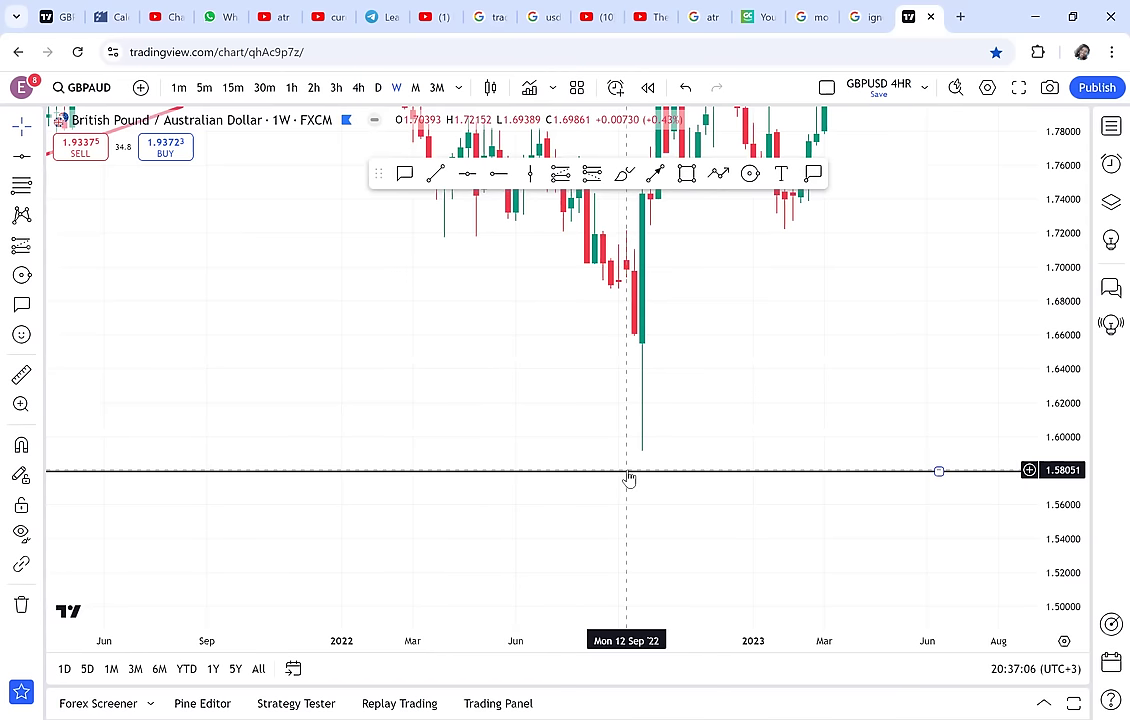
{"action": "left_click", "coordinate": [847, 346]}
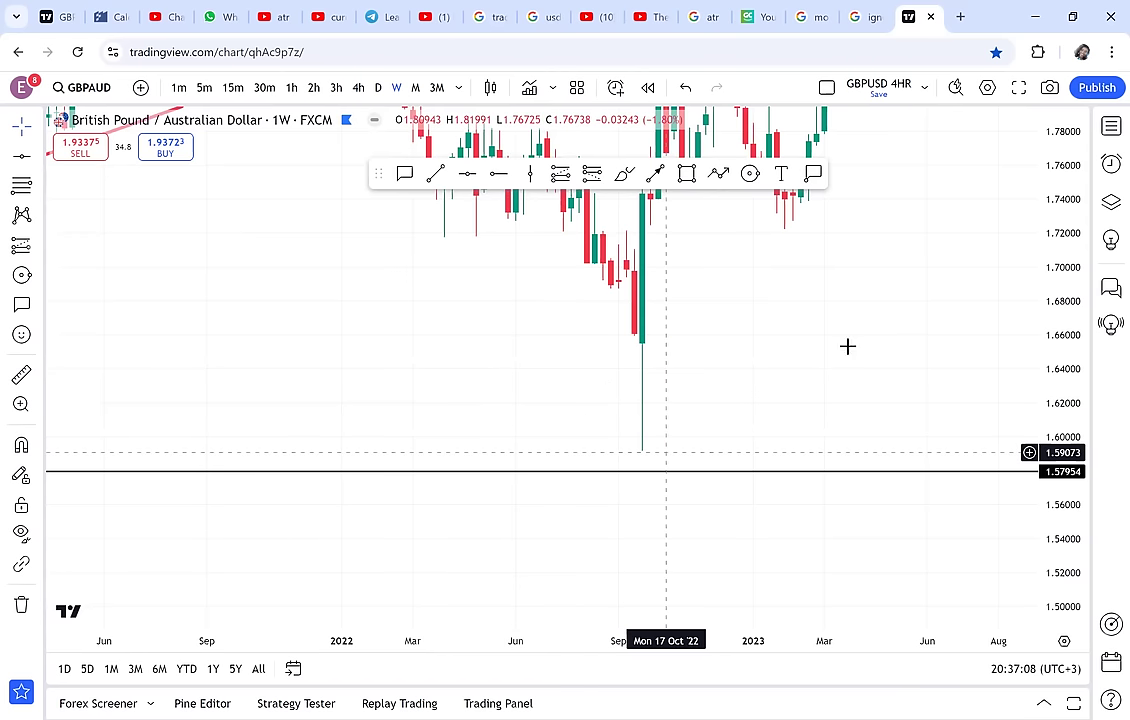
{"action": "left_click_drag", "start_coordinate": [459, 512], "coordinate": [785, 519]}
{"action": "left_click_drag", "start_coordinate": [600, 321], "coordinate": [680, 437]}
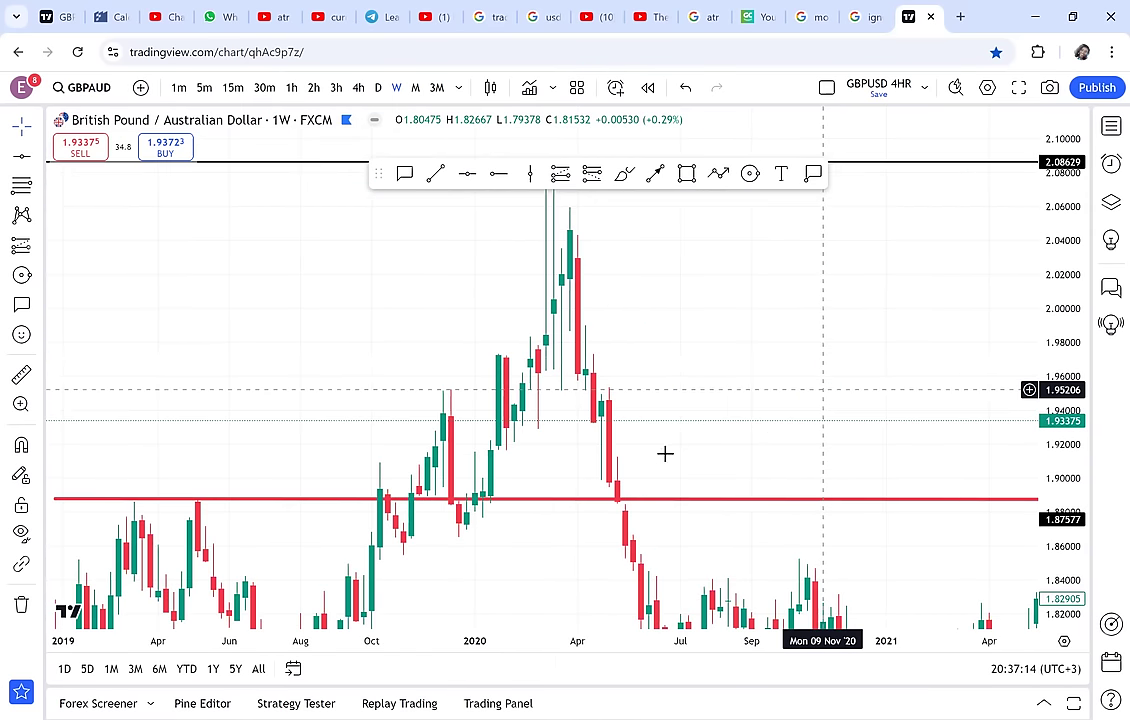
- Mark the 2020 peak with a horizontal ray at 2.06197 and a vertical line at 16 Mar 2020
{"action": "left_click", "coordinate": [498, 174]}
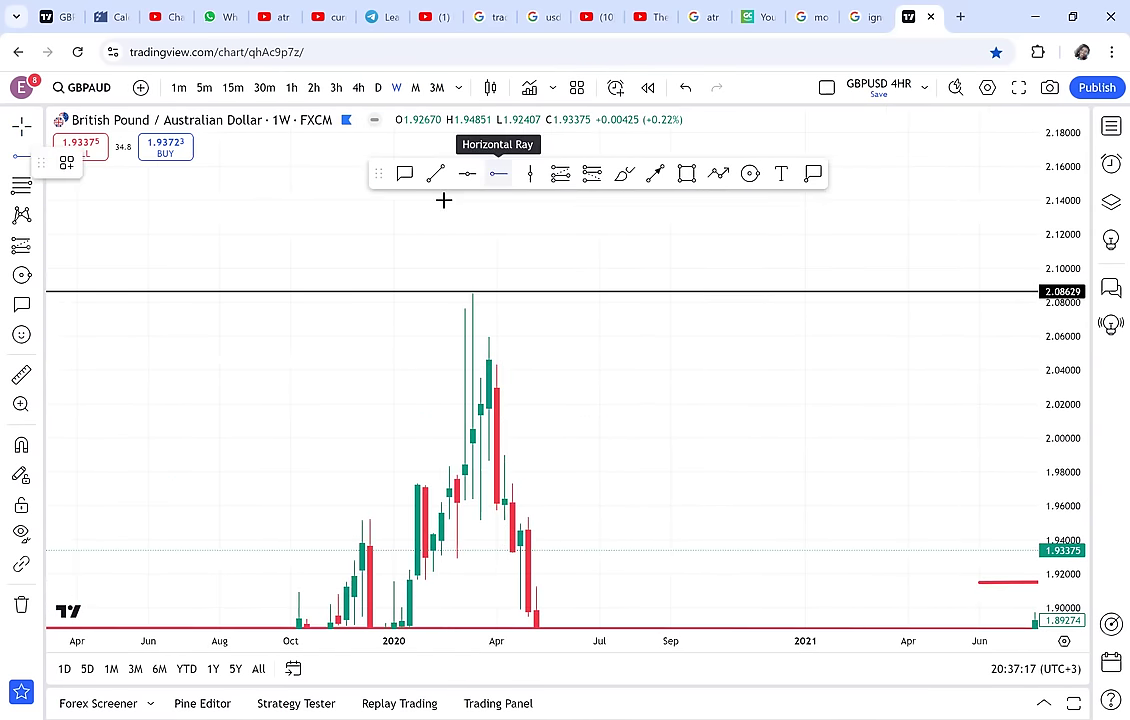
{"action": "left_click", "coordinate": [403, 332]}
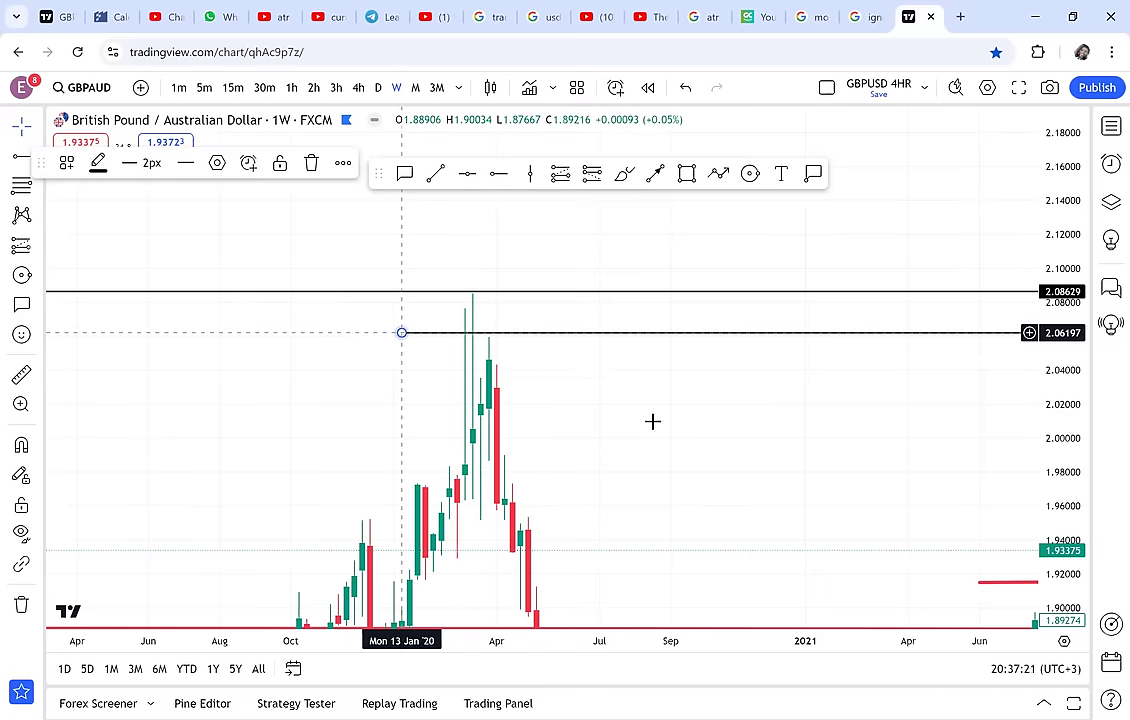
{"action": "left_click_drag", "start_coordinate": [471, 270], "coordinate": [445, 260]}
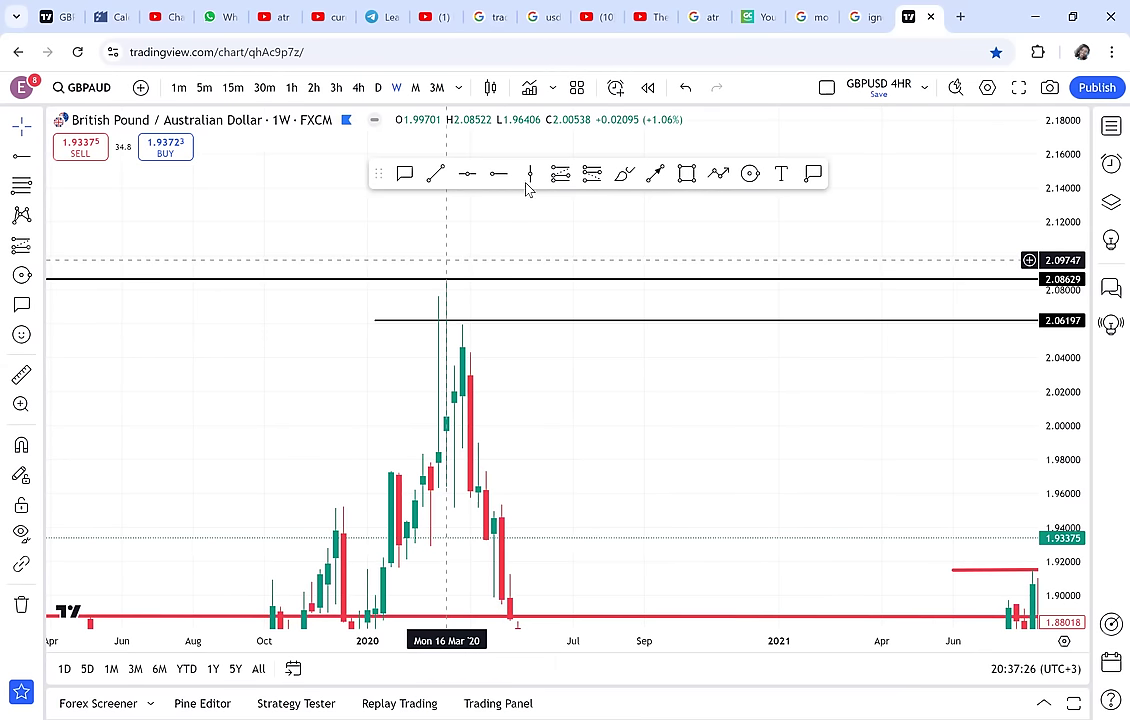
{"action": "left_click", "coordinate": [446, 318]}
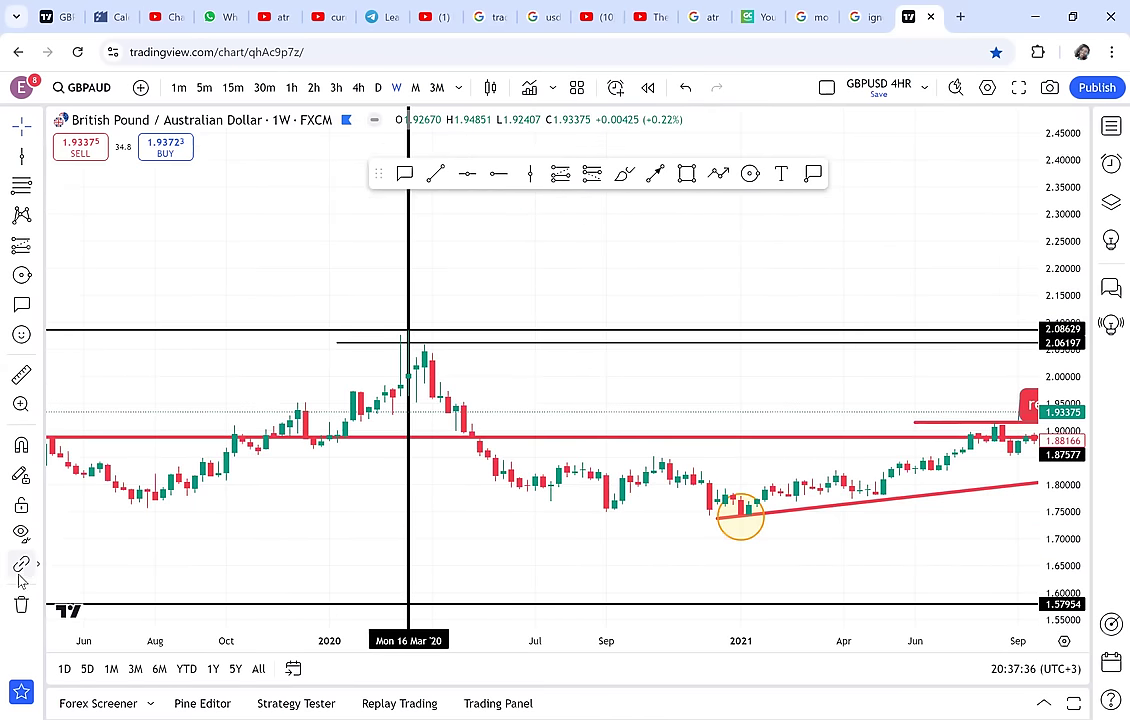
{"action": "left_click", "coordinate": [21, 604]}
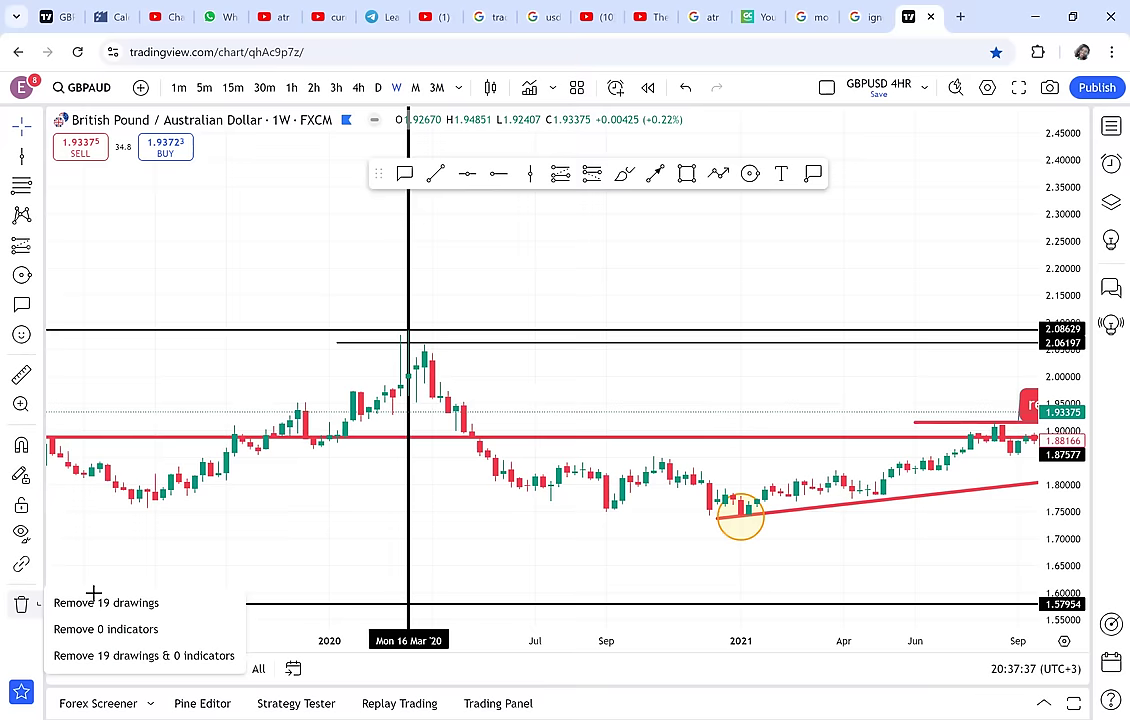
- Remove all 19 drawings, then add a test vertical line at 31 Jan 2022
{"action": "left_click", "coordinate": [95, 604]}
{"action": "scroll", "coordinate": [140, 395], "scroll_direction": "right", "scroll_amount": 10}
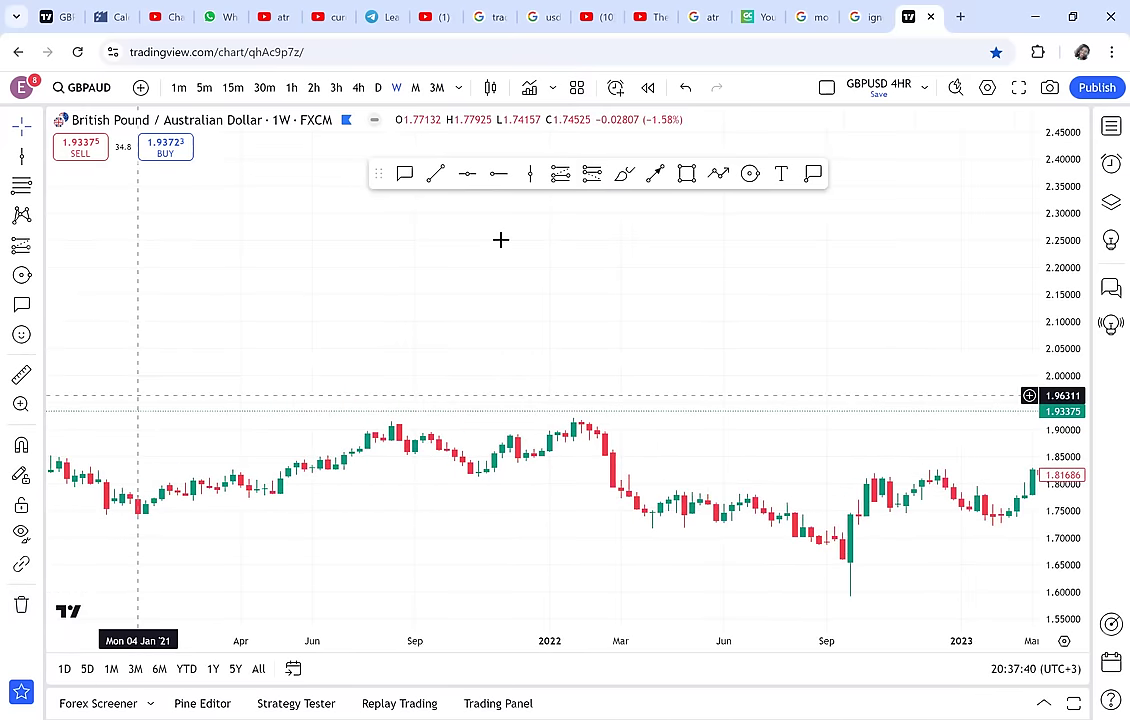
{"action": "left_click", "coordinate": [530, 173]}
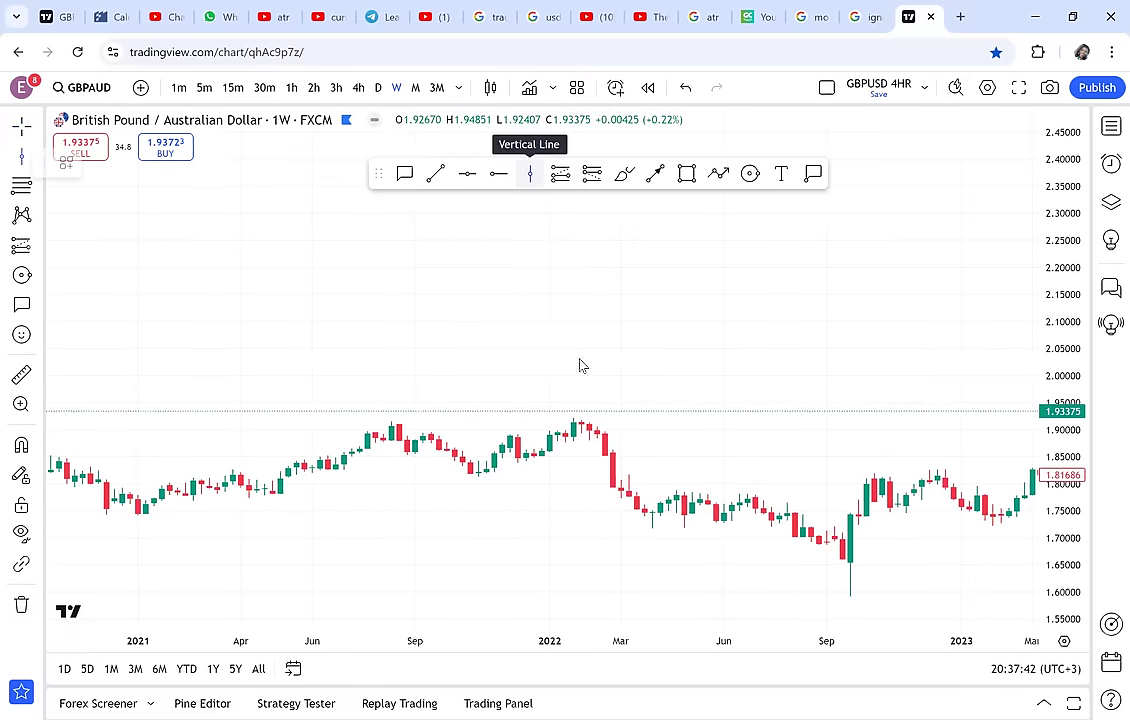
{"action": "left_click", "coordinate": [581, 577]}
{"action": "left_click", "coordinate": [427, 393]}
- Add another test vertical line at 8 Aug 2022, then delete both lines
{"action": "scroll", "coordinate": [427, 393], "scroll_direction": "right", "scroll_amount": 8}
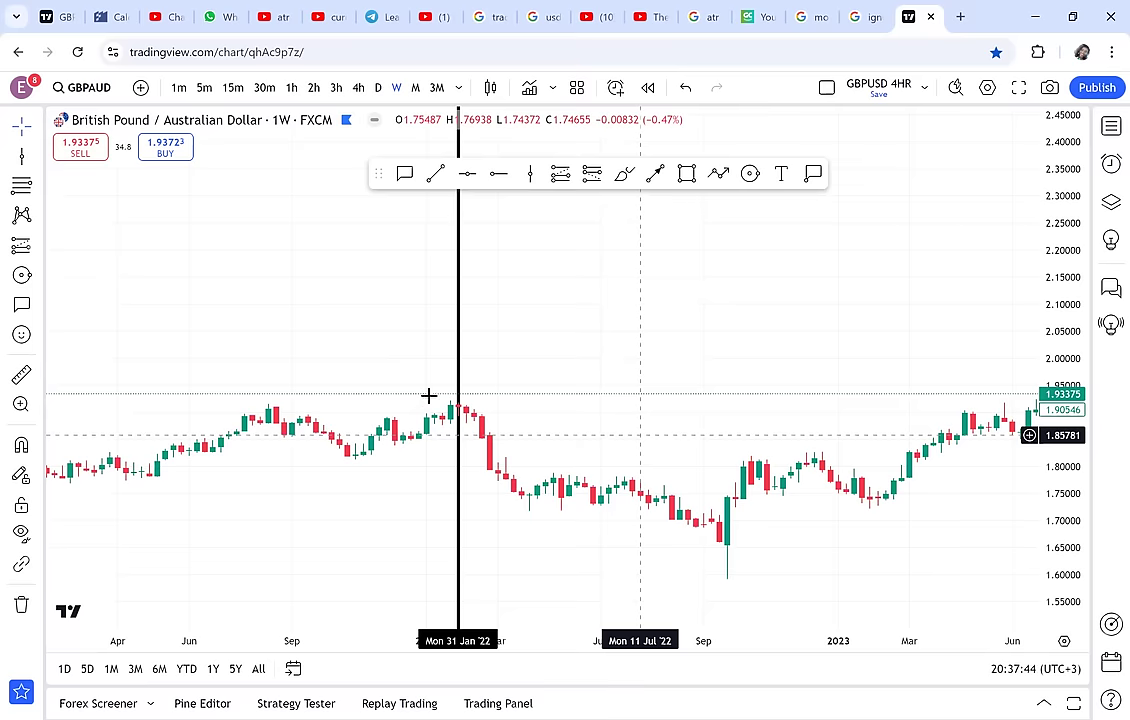
{"action": "left_click", "coordinate": [531, 180]}
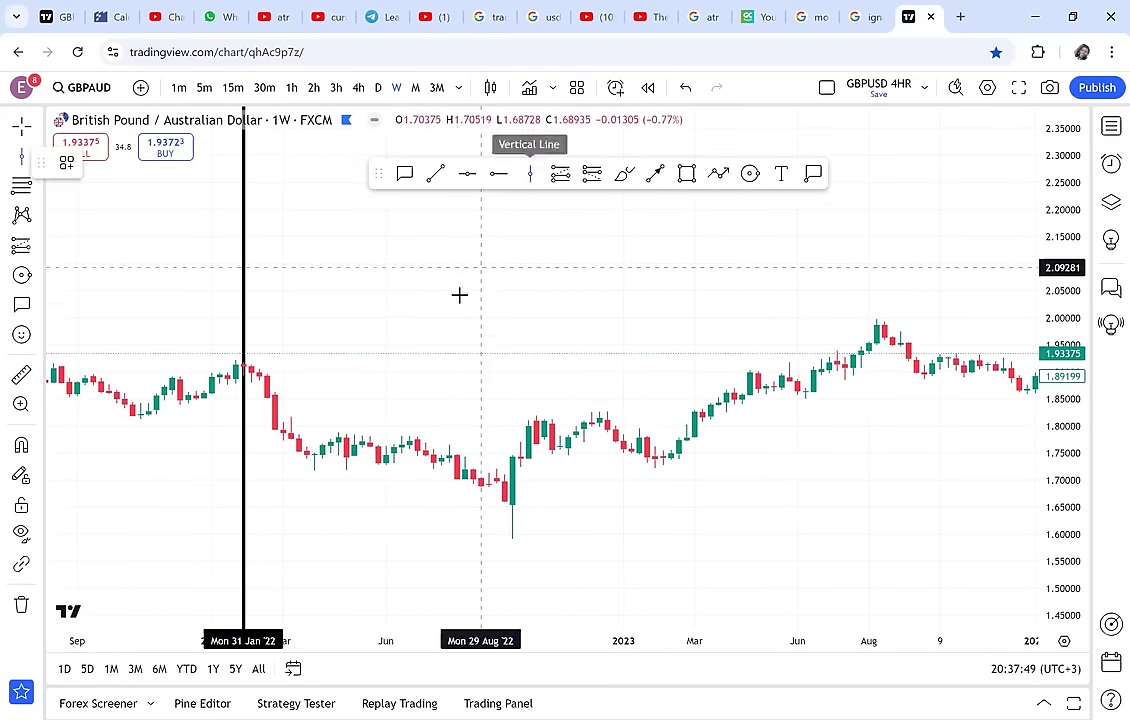
{"action": "left_click", "coordinate": [457, 296]}
{"action": "left_click_drag", "start_coordinate": [348, 522], "coordinate": [494, 539]}
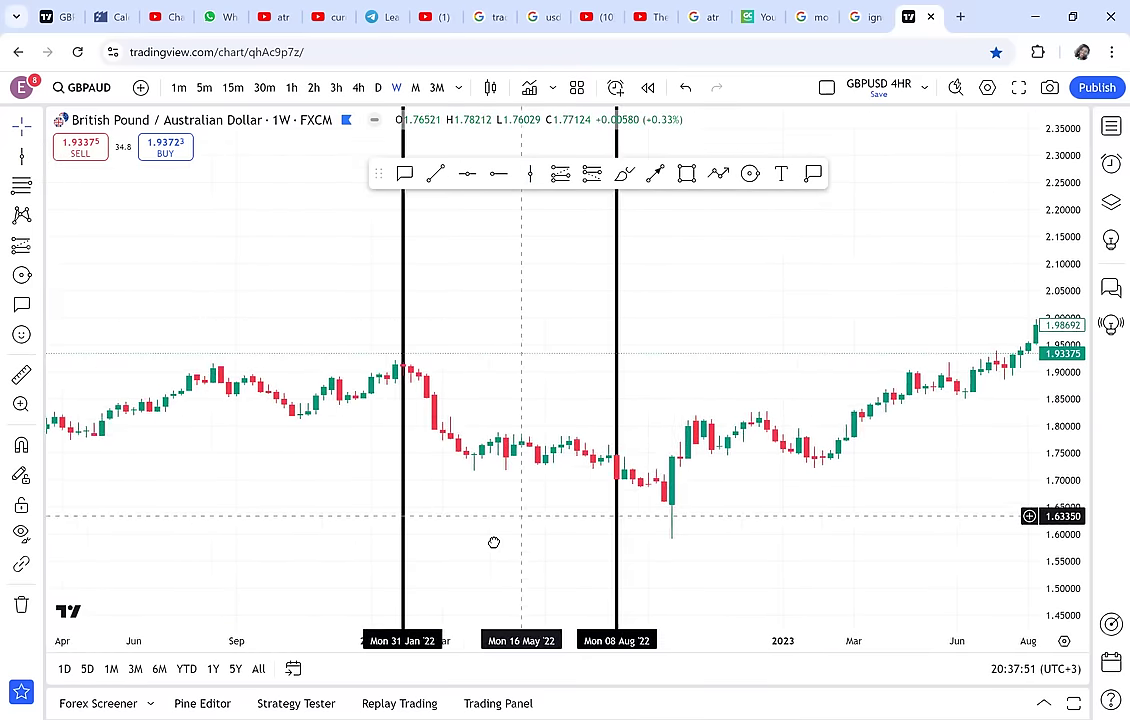
{"action": "left_click", "coordinate": [21, 603]}
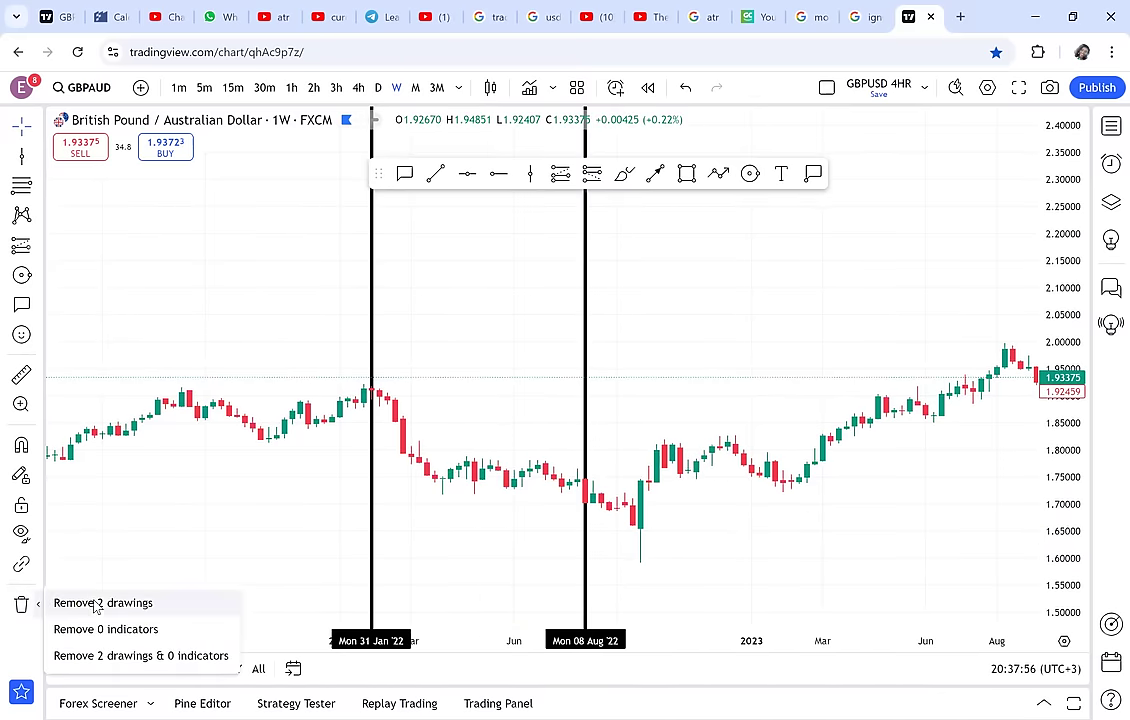
{"action": "left_click", "coordinate": [94, 603]}
- Pan to the 2022–2023 candles and auto-fit the price scale
{"action": "left_click_drag", "start_coordinate": [681, 358], "coordinate": [593, 362]}
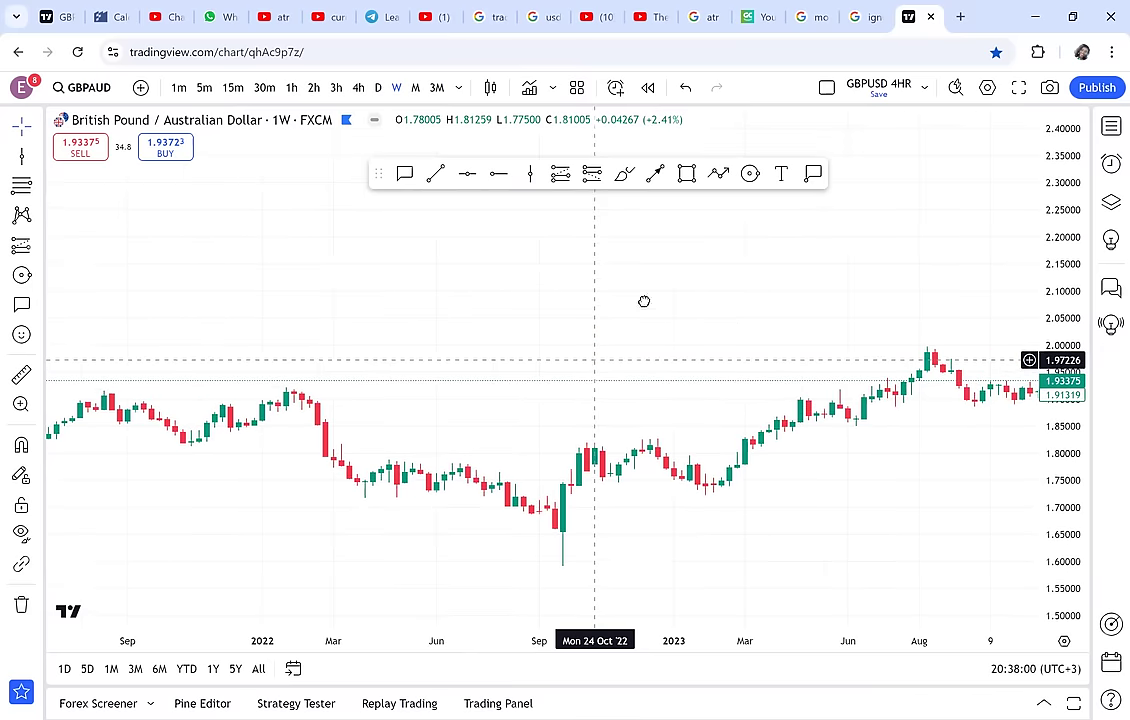
{"action": "left_click_drag", "start_coordinate": [643, 300], "coordinate": [643, 225]}
{"action": "double_click", "coordinate": [1065, 503]}
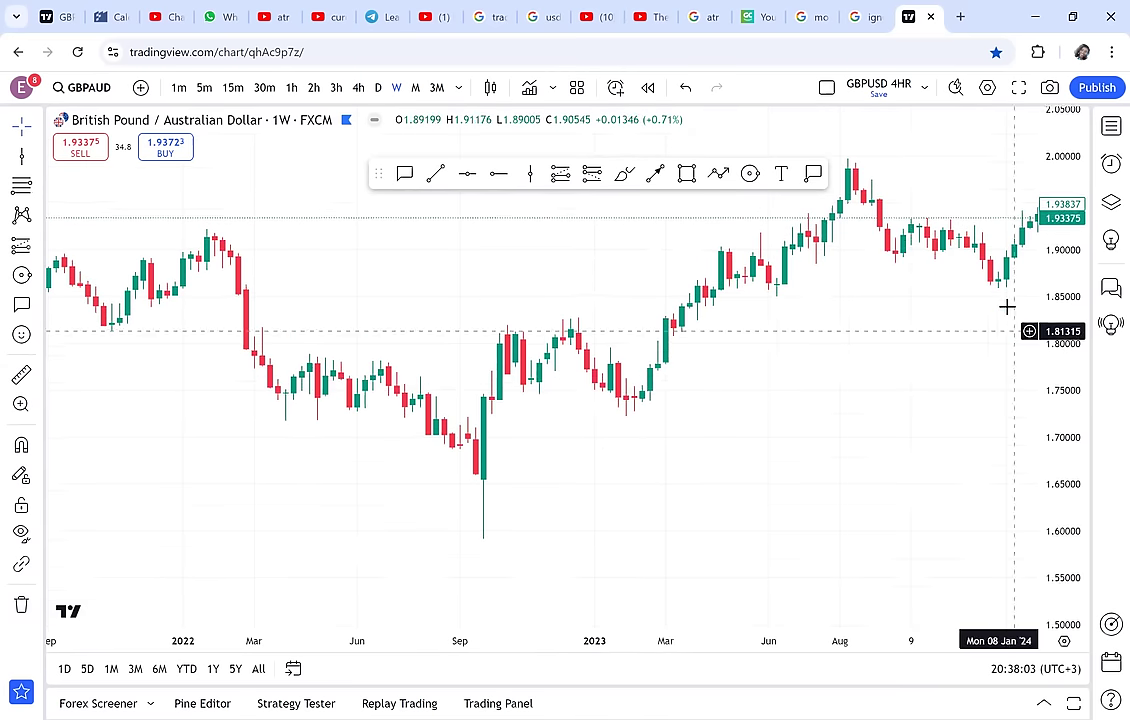
{"action": "left_click", "coordinate": [648, 88]}
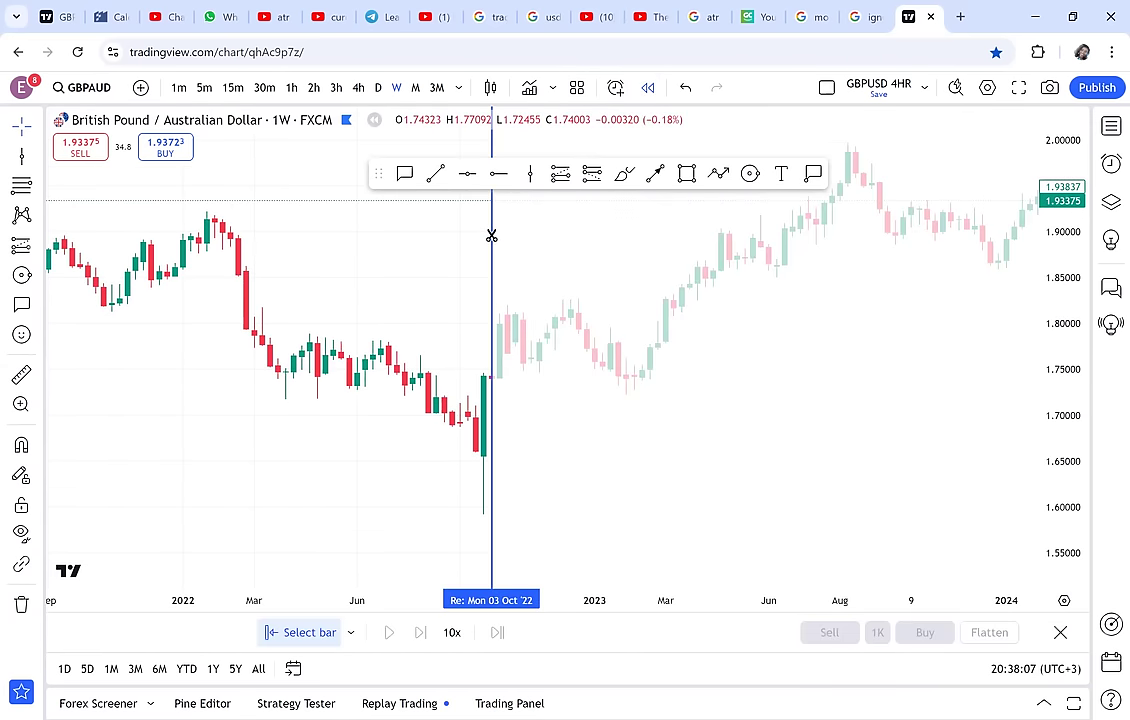
- Start the replay from the 3 Oct 2022 week and place a long position at its close
{"action": "left_click", "coordinate": [491, 236]}
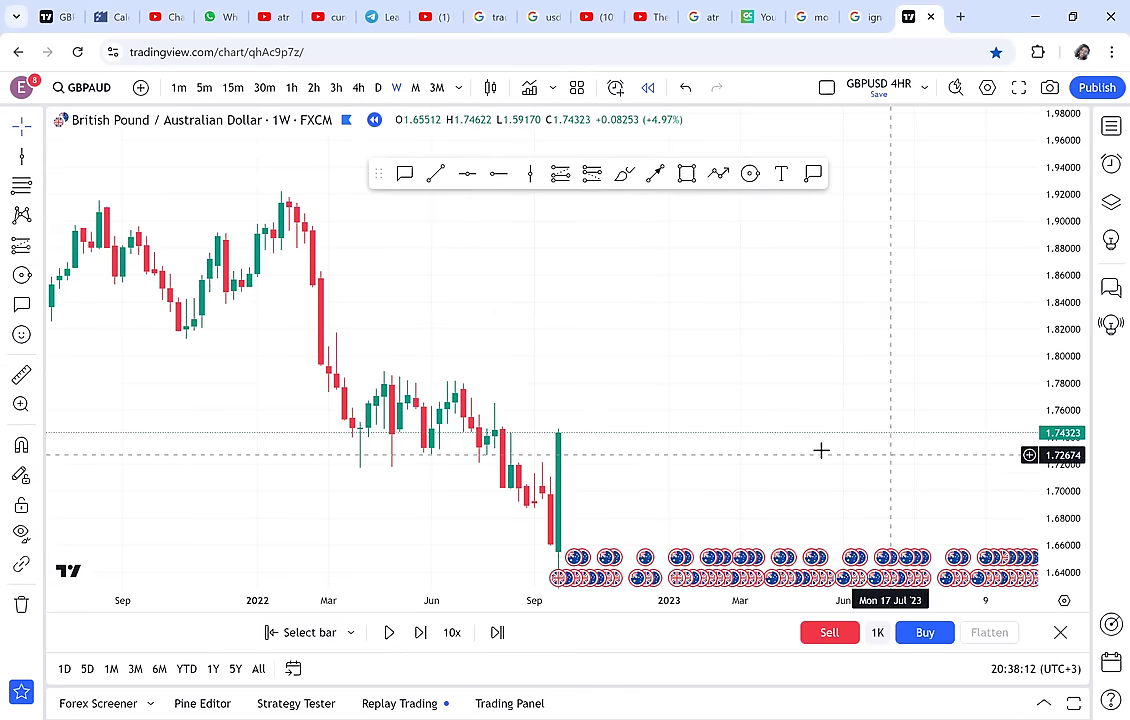
{"action": "left_click_drag", "start_coordinate": [821, 451], "coordinate": [772, 378]}
{"action": "left_click", "coordinate": [560, 175]}
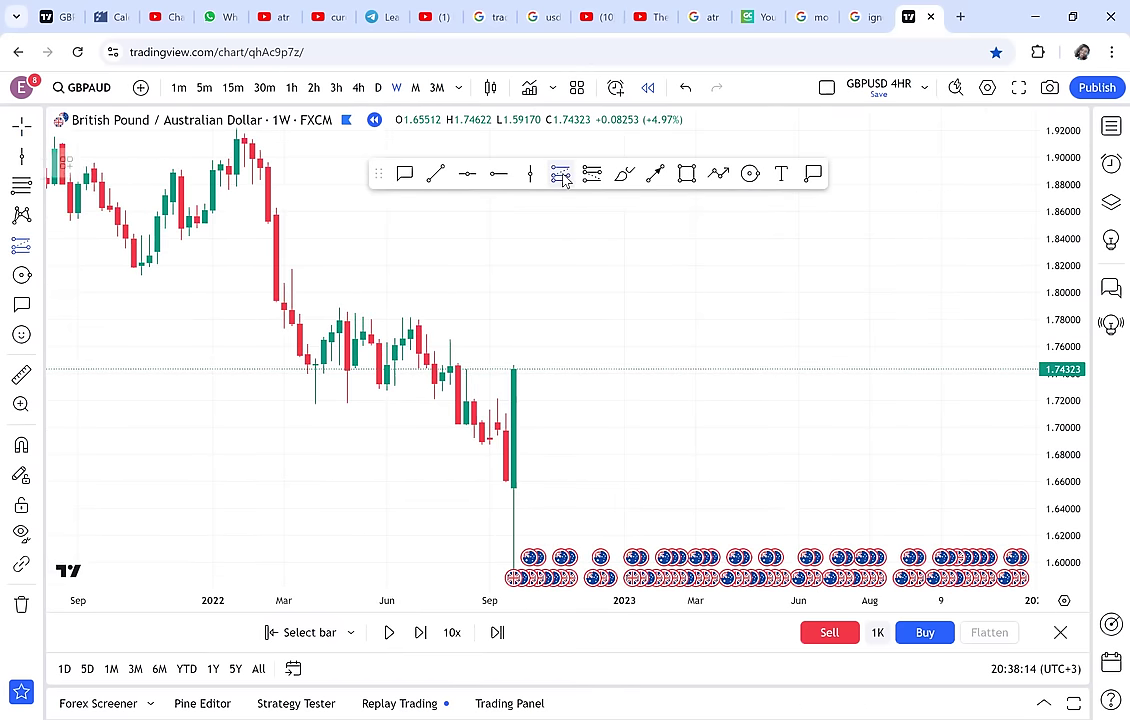
{"action": "left_click", "coordinate": [521, 367]}
- Drag the long position's target to 1.79097
{"action": "left_click", "coordinate": [523, 267]}
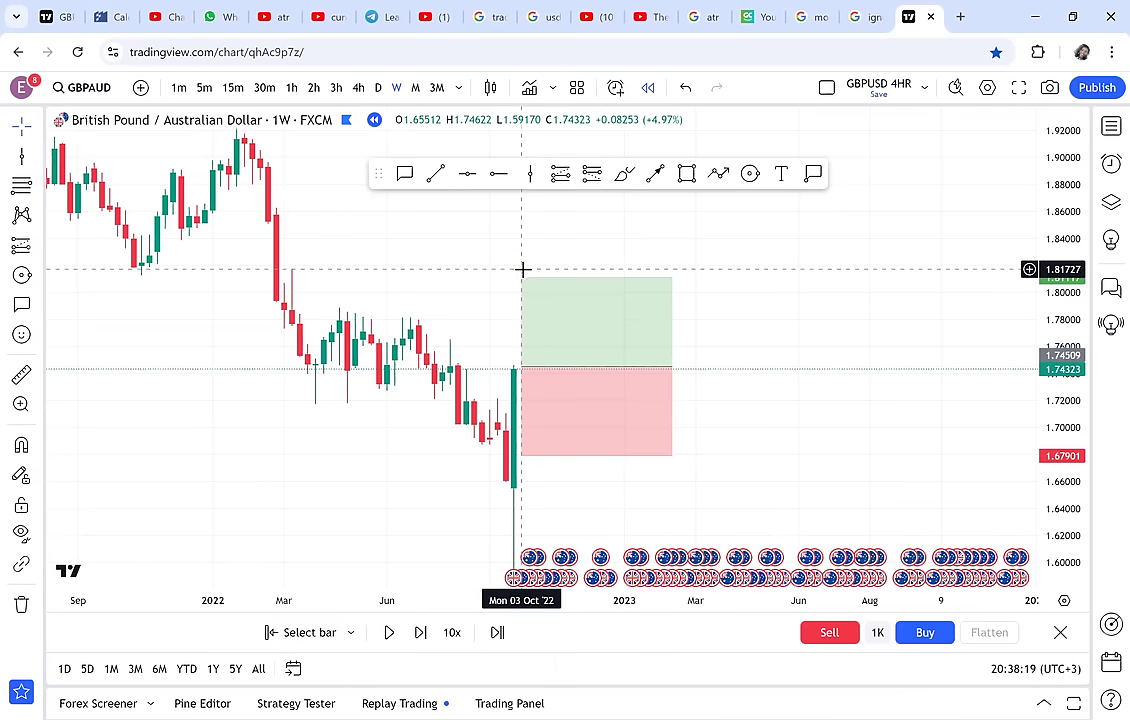
{"action": "mouse_move", "coordinate": [521, 276]}
{"action": "left_mouse_down"}
{"action": "mouse_move", "coordinate": [940, 290]}
{"action": "mouse_move", "coordinate": [940, 304]}
{"action": "left_mouse_up"}
{"action": "left_click_drag", "start_coordinate": [799, 398], "coordinate": [762, 348]}
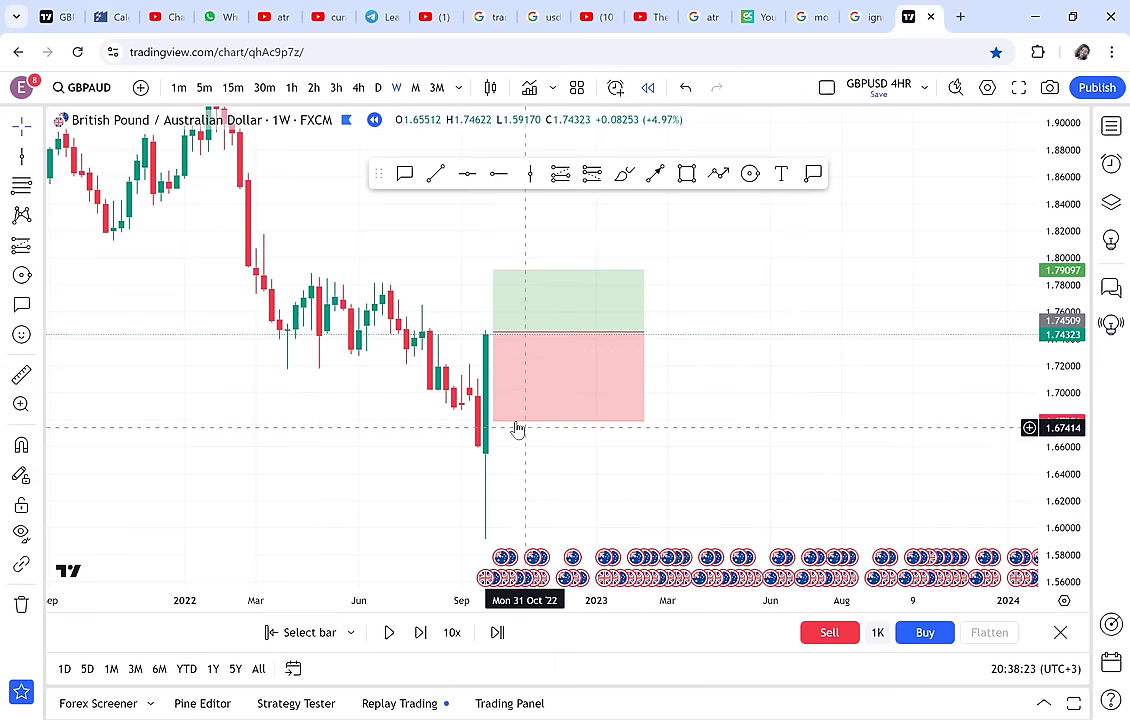
{"action": "left_click_drag", "start_coordinate": [486, 375], "coordinate": [485, 375]}
- Set the long position's stop near 1.703 and advance the replay one week
{"action": "left_click", "coordinate": [838, 325]}
{"action": "left_click", "coordinate": [613, 316]}
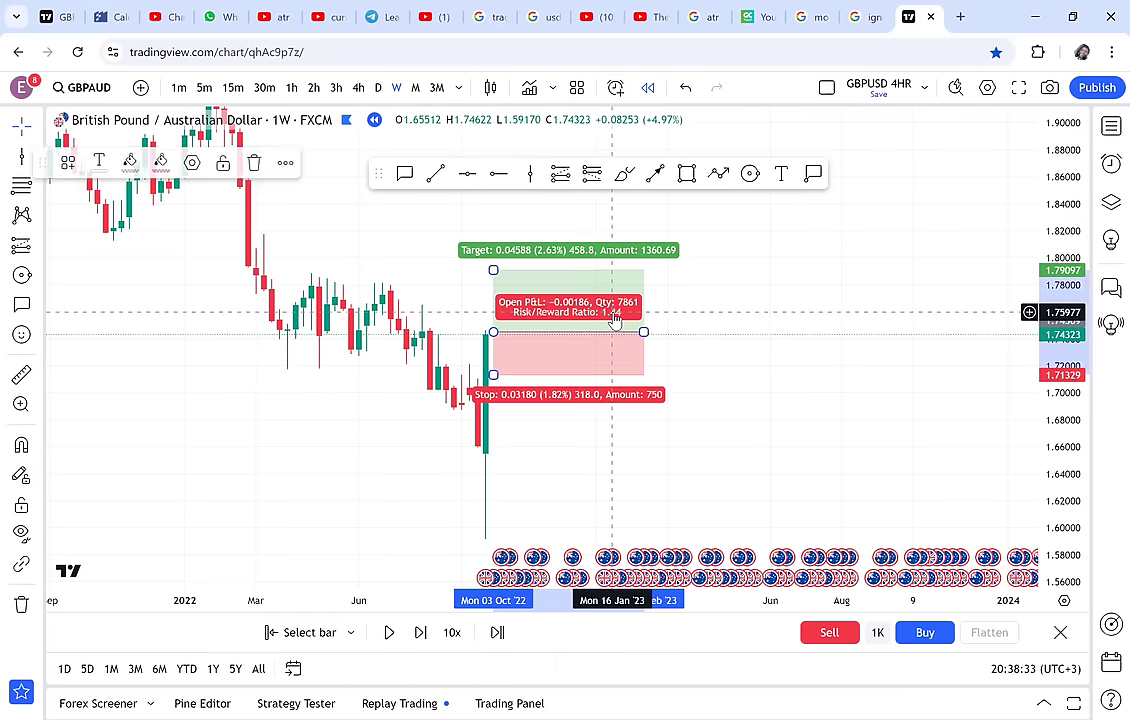
{"action": "left_click_drag", "start_coordinate": [493, 375], "coordinate": [489, 389]}
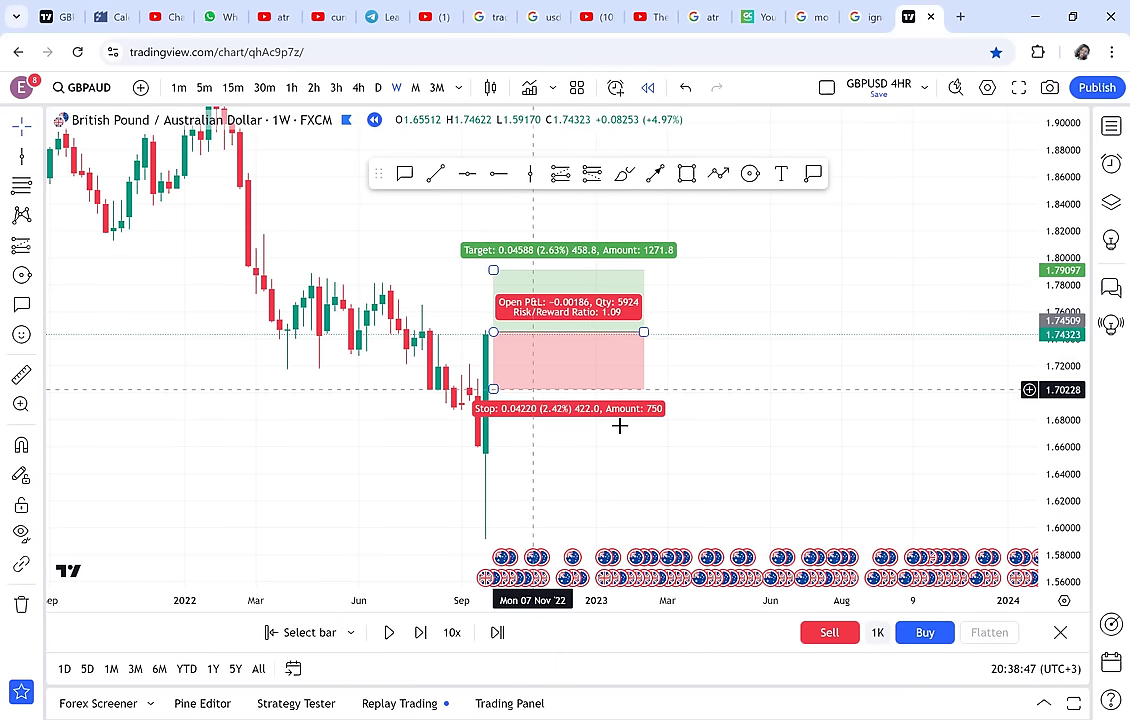
{"action": "left_click", "coordinate": [802, 359]}
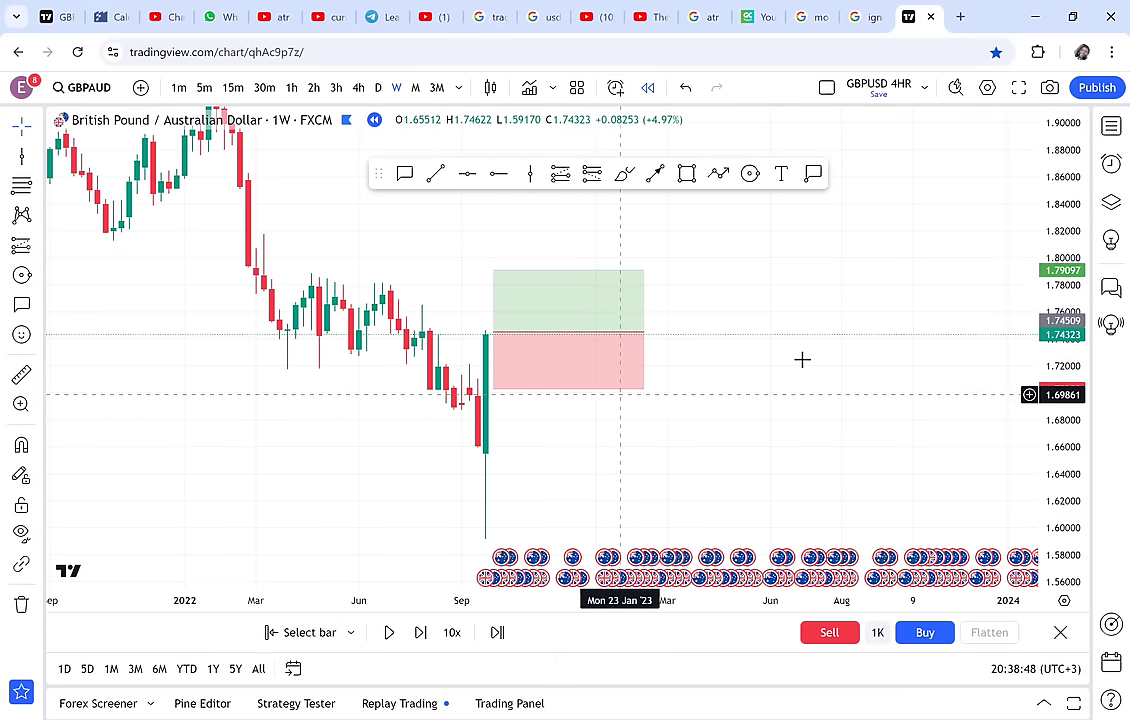
{"action": "left_click", "coordinate": [525, 387]}
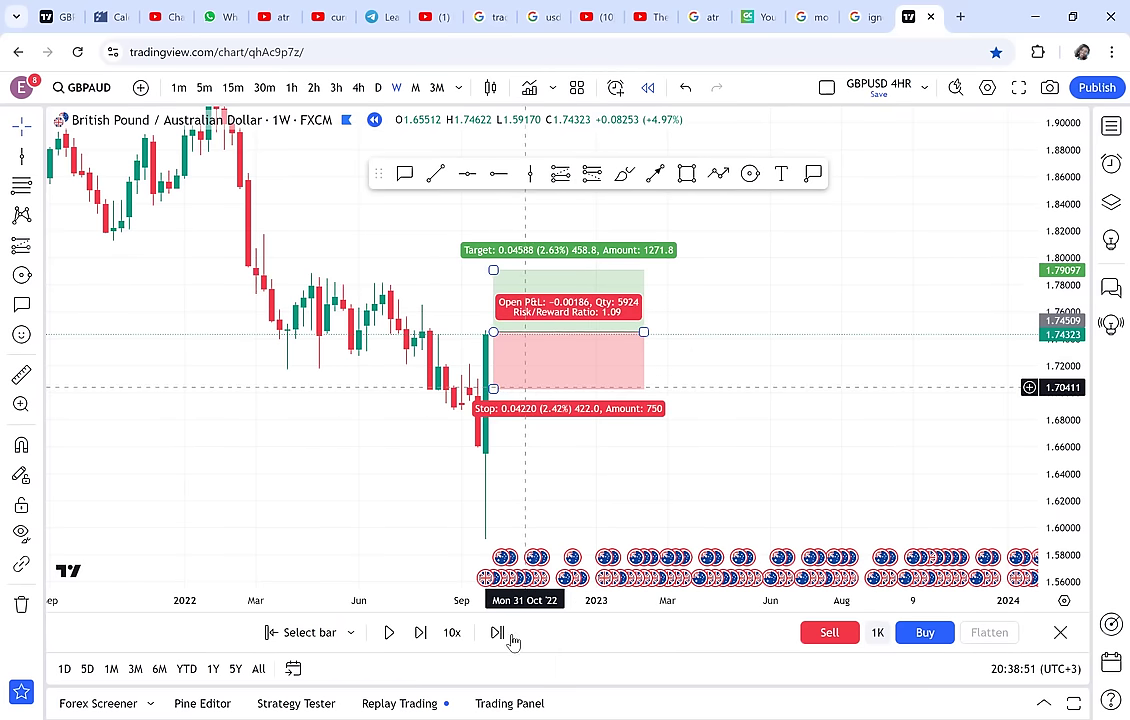
{"action": "left_click", "coordinate": [421, 634]}
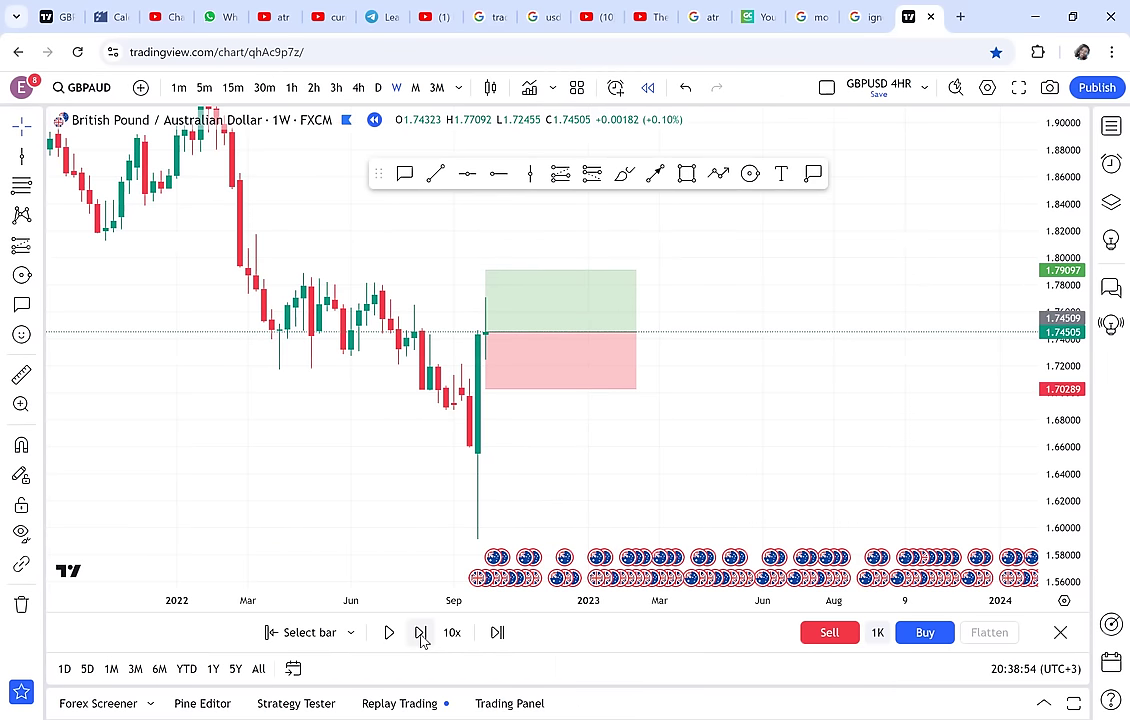
- Advance the replay two more weeks and place a short position at the January 2022 high
{"action": "left_click", "coordinate": [421, 634]}
{"action": "left_click", "coordinate": [421, 634]}
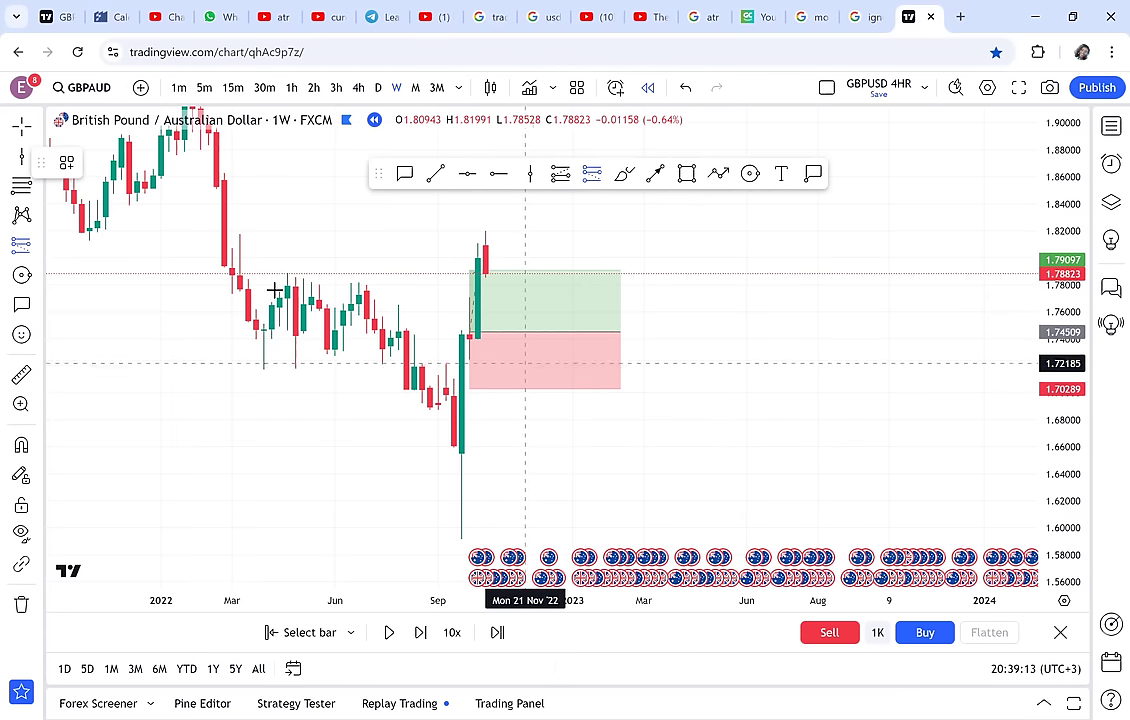
{"action": "left_click", "coordinate": [216, 257]}
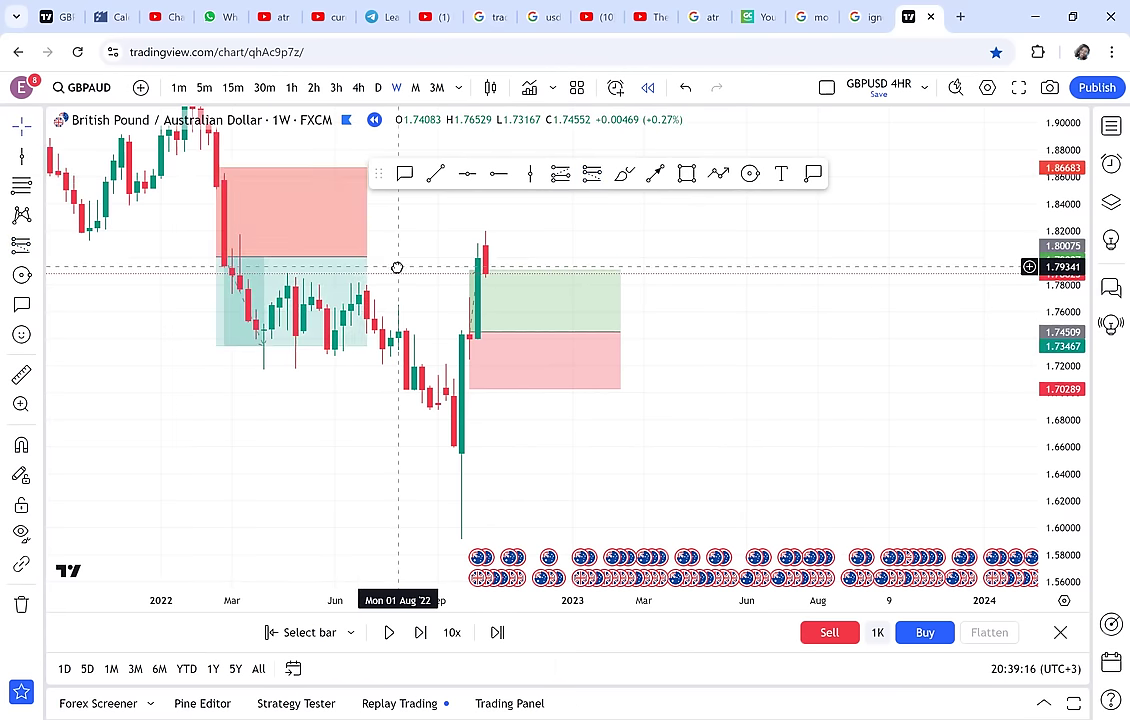
{"action": "left_click_drag", "start_coordinate": [397, 268], "coordinate": [600, 353]}
{"action": "left_click", "coordinate": [497, 282]}
{"action": "mouse_move", "coordinate": [481, 256]}
{"action": "left_mouse_down"}
{"action": "mouse_move", "coordinate": [456, 174]}
{"action": "mouse_move", "coordinate": [435, 166]}
{"action": "left_mouse_up"}
{"action": "left_click", "coordinate": [630, 335]}
{"action": "mouse_move", "coordinate": [505, 270]}
{"action": "left_mouse_down"}
{"action": "mouse_move", "coordinate": [533, 329]}
{"action": "mouse_move", "coordinate": [524, 287]}
{"action": "left_mouse_up"}
{"action": "left_click", "coordinate": [709, 285]}
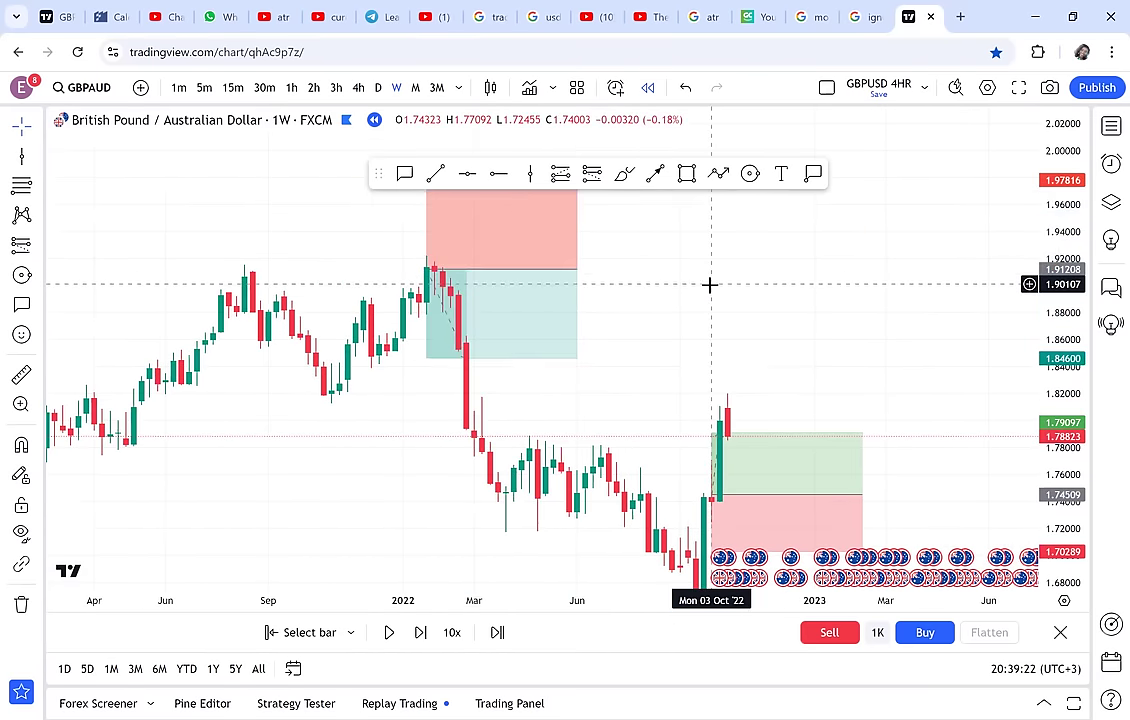
- Bring the long position back into view to check its P&L and rescale the chart
{"action": "left_click_drag", "start_coordinate": [709, 285], "coordinate": [671, 328]}
{"action": "left_click", "coordinate": [507, 333]}
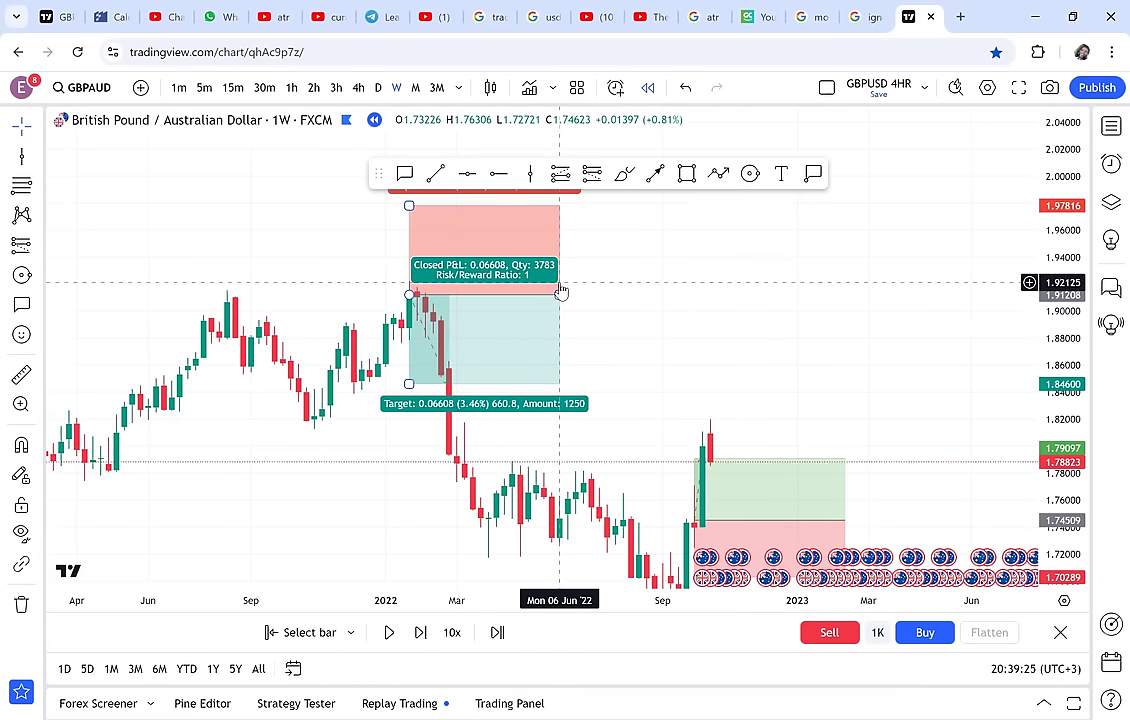
{"action": "left_click_drag", "start_coordinate": [688, 262], "coordinate": [807, 464]}
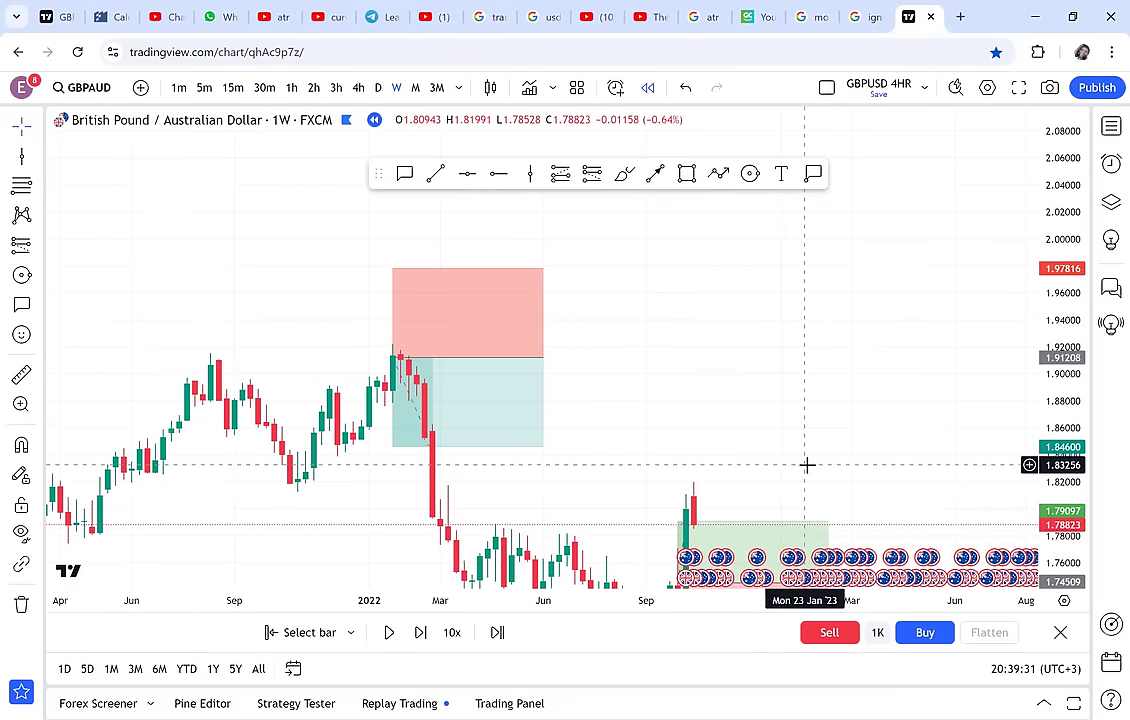
{"action": "left_click", "coordinate": [622, 175]}
- Circle the Aug '21, Nov '21 and early-2022 peaks and the Jun '21, Nov '21 and Mar '22 lows in red
{"action": "mouse_move", "coordinate": [227, 341]}
{"action": "left_mouse_down"}
{"action": "mouse_move", "coordinate": [219, 330]}
{"action": "mouse_move", "coordinate": [230, 338]}
{"action": "left_mouse_up"}
{"action": "mouse_move", "coordinate": [333, 356]}
{"action": "left_mouse_down"}
{"action": "mouse_move", "coordinate": [328, 370]}
{"action": "mouse_move", "coordinate": [338, 358]}
{"action": "left_mouse_up"}
{"action": "mouse_move", "coordinate": [420, 350]}
{"action": "left_mouse_down"}
{"action": "mouse_move", "coordinate": [436, 399]}
{"action": "mouse_move", "coordinate": [416, 352]}
{"action": "left_mouse_up"}
{"action": "mouse_move", "coordinate": [179, 449]}
{"action": "left_mouse_down"}
{"action": "mouse_move", "coordinate": [134, 424]}
{"action": "mouse_move", "coordinate": [175, 441]}
{"action": "left_mouse_up"}
{"action": "left_click_drag", "start_coordinate": [305, 458], "coordinate": [312, 455]}
{"action": "left_click_drag", "start_coordinate": [449, 476], "coordinate": [447, 477]}
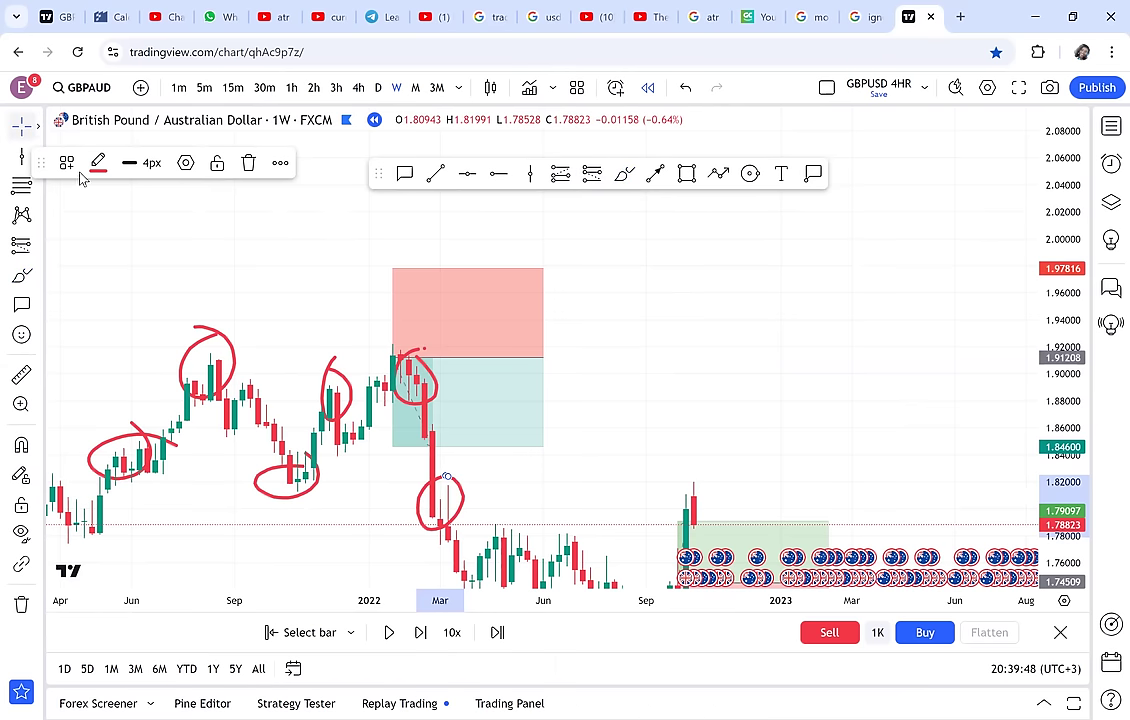
- Draw red loops in the open space above price, then zoom out to show 2020–2023
{"action": "left_click", "coordinate": [624, 188]}
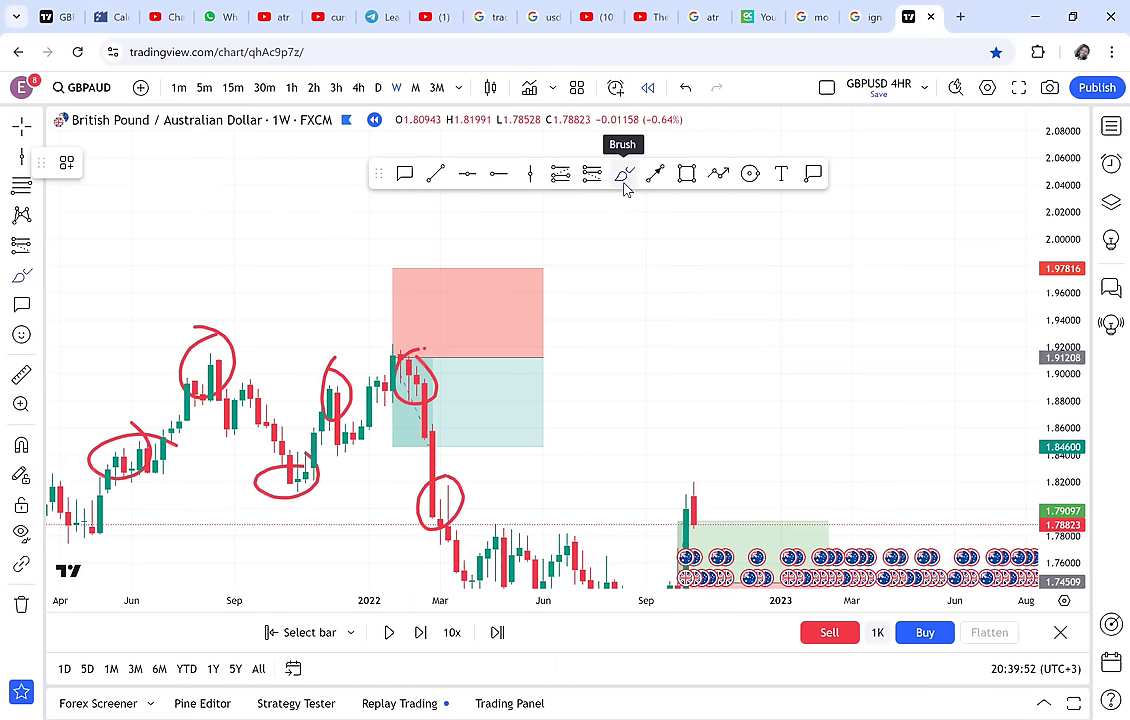
{"action": "left_click_drag", "start_coordinate": [673, 316], "coordinate": [668, 293]}
{"action": "left_click_drag", "start_coordinate": [791, 320], "coordinate": [764, 308]}
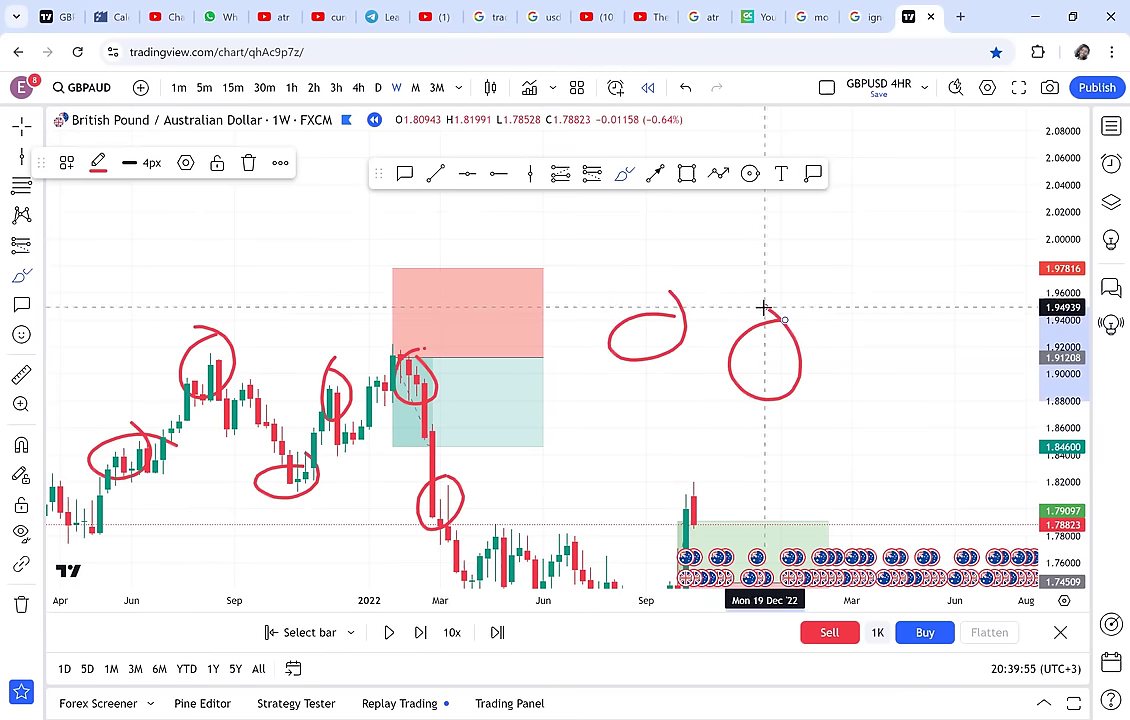
{"action": "left_click_drag", "start_coordinate": [487, 245], "coordinate": [496, 261]}
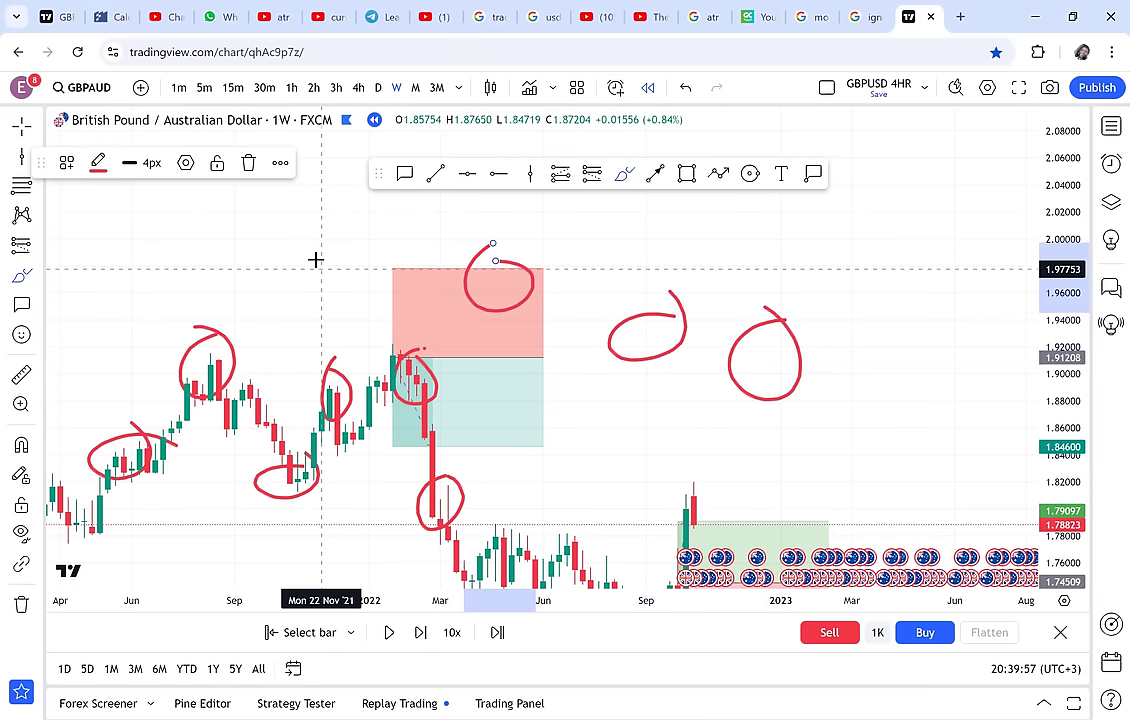
{"action": "left_click_drag", "start_coordinate": [312, 261], "coordinate": [300, 259]}
{"action": "mouse_move", "coordinate": [177, 246]}
{"action": "left_mouse_down"}
{"action": "mouse_move", "coordinate": [202, 272]}
{"action": "mouse_move", "coordinate": [173, 240]}
{"action": "left_mouse_up"}
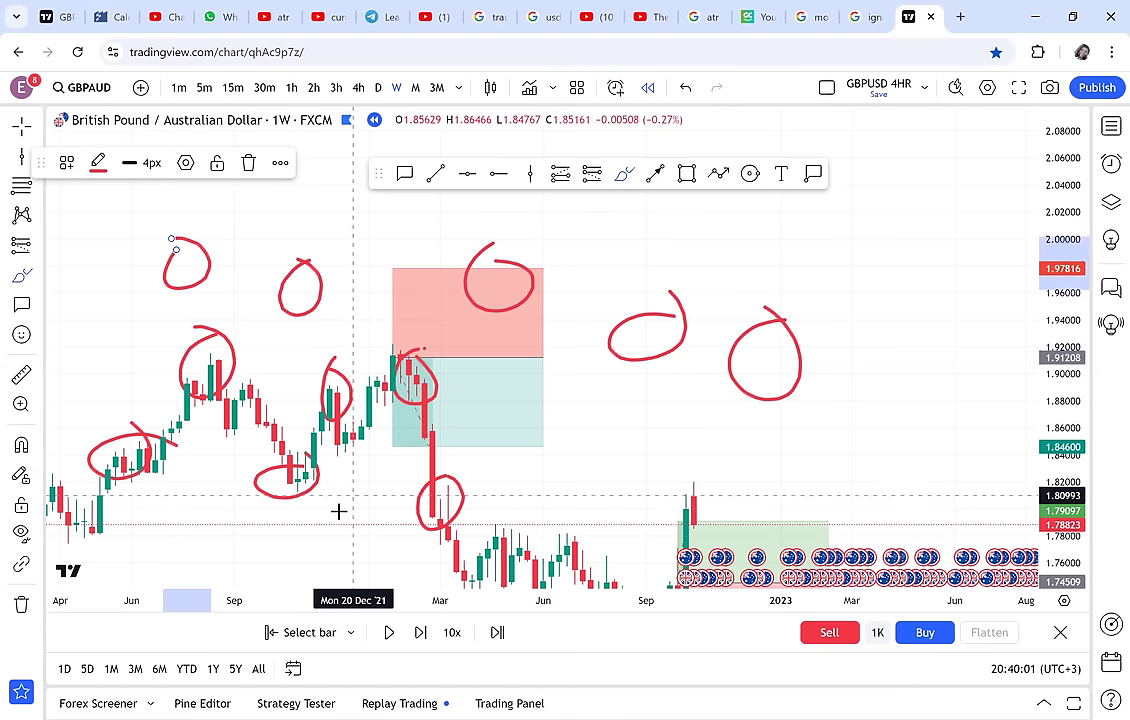
{"action": "left_click_drag", "start_coordinate": [298, 600], "coordinate": [252, 396]}
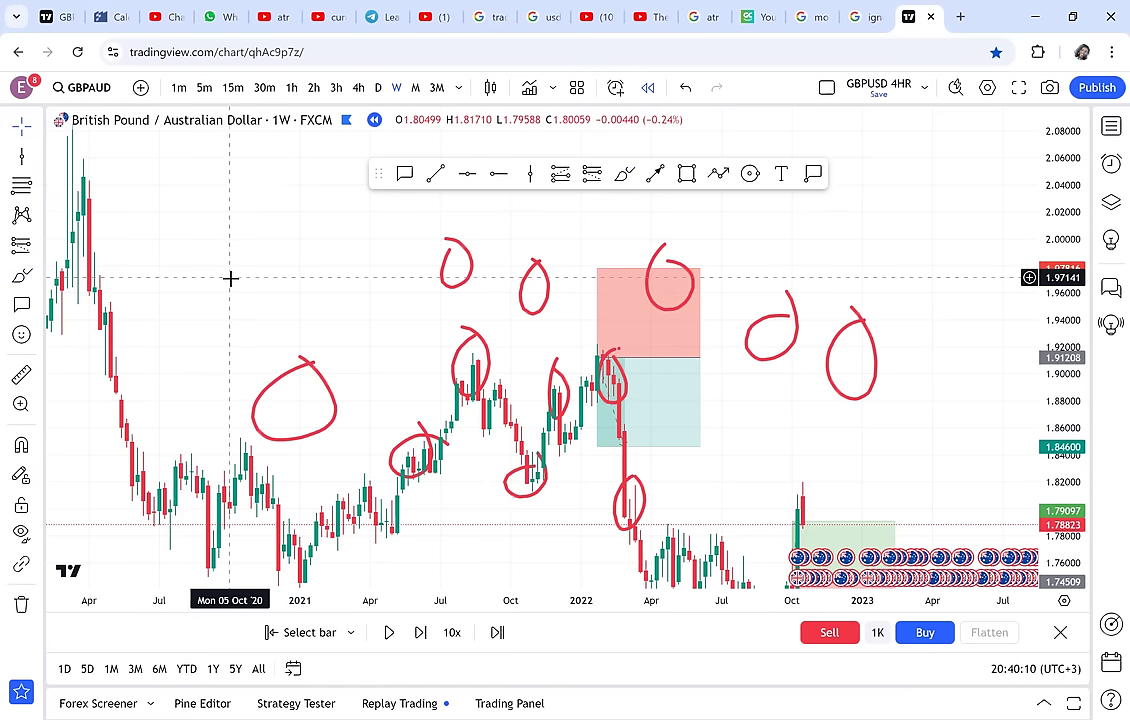
{"action": "left_click_drag", "start_coordinate": [233, 277], "coordinate": [108, 336]}
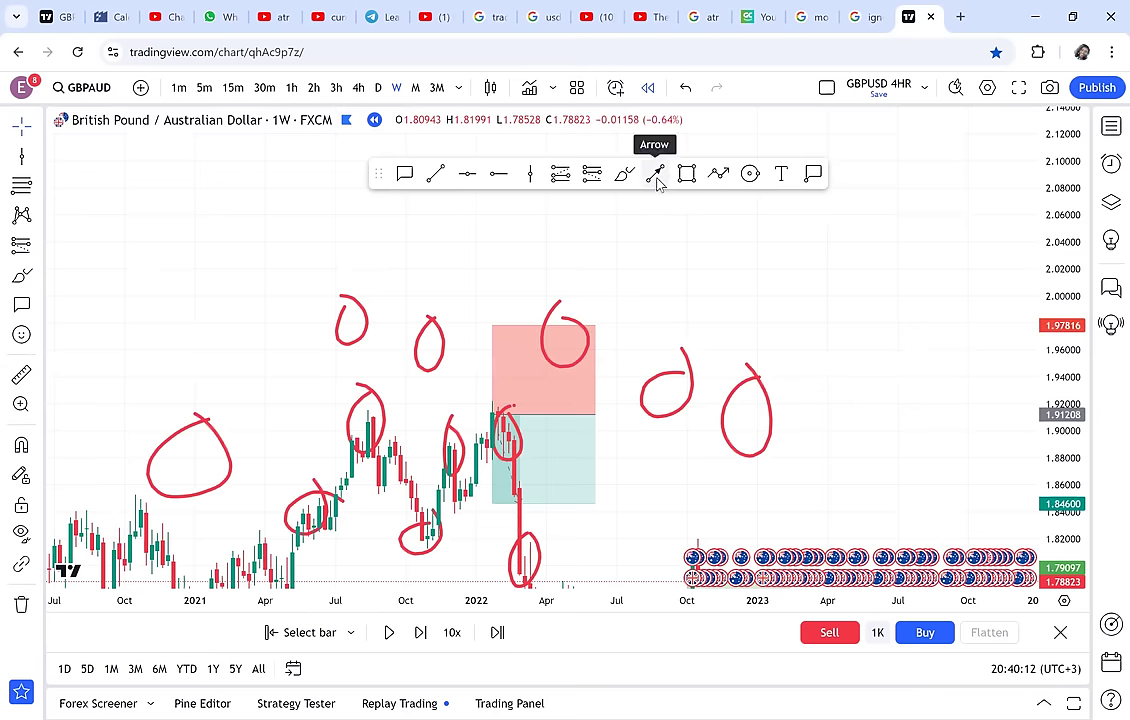
- Draw a downward arrow from above the 2021 rally to the Oct '21 lows
{"action": "left_click", "coordinate": [657, 180]}
{"action": "left_click", "coordinate": [252, 303]}
{"action": "left_click", "coordinate": [417, 433]}
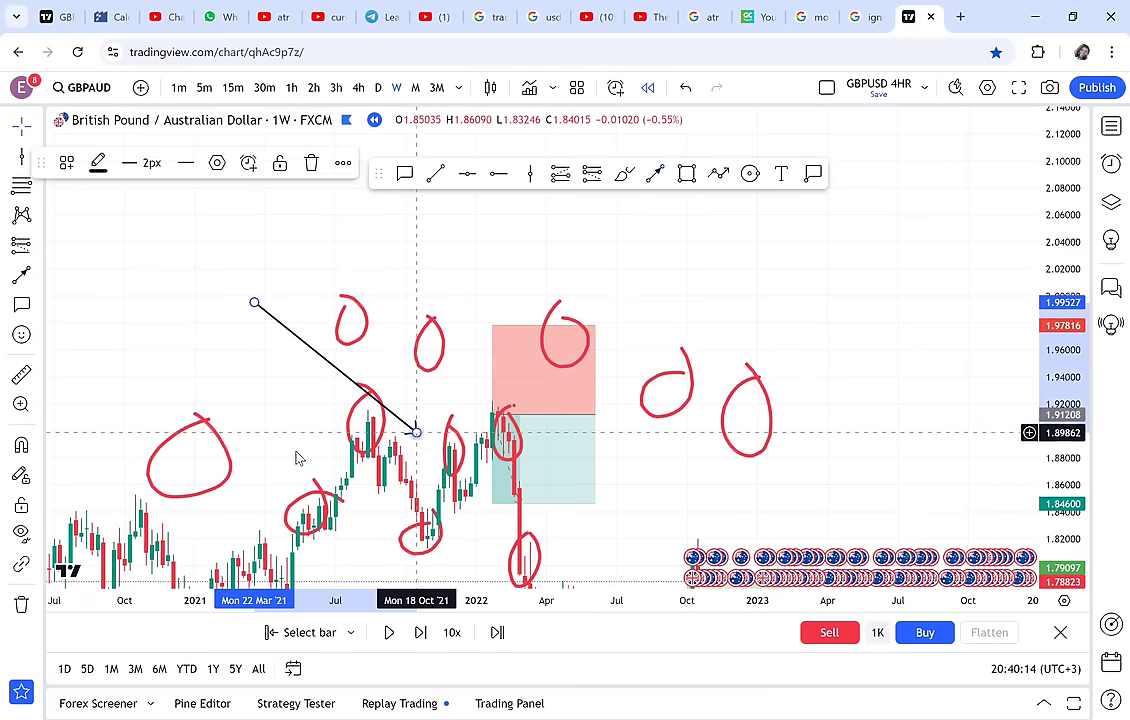
{"action": "left_click", "coordinate": [411, 352]}
{"action": "left_click_drag", "start_coordinate": [411, 352], "coordinate": [542, 285]}
{"action": "left_click_drag", "start_coordinate": [519, 374], "coordinate": [497, 373]}
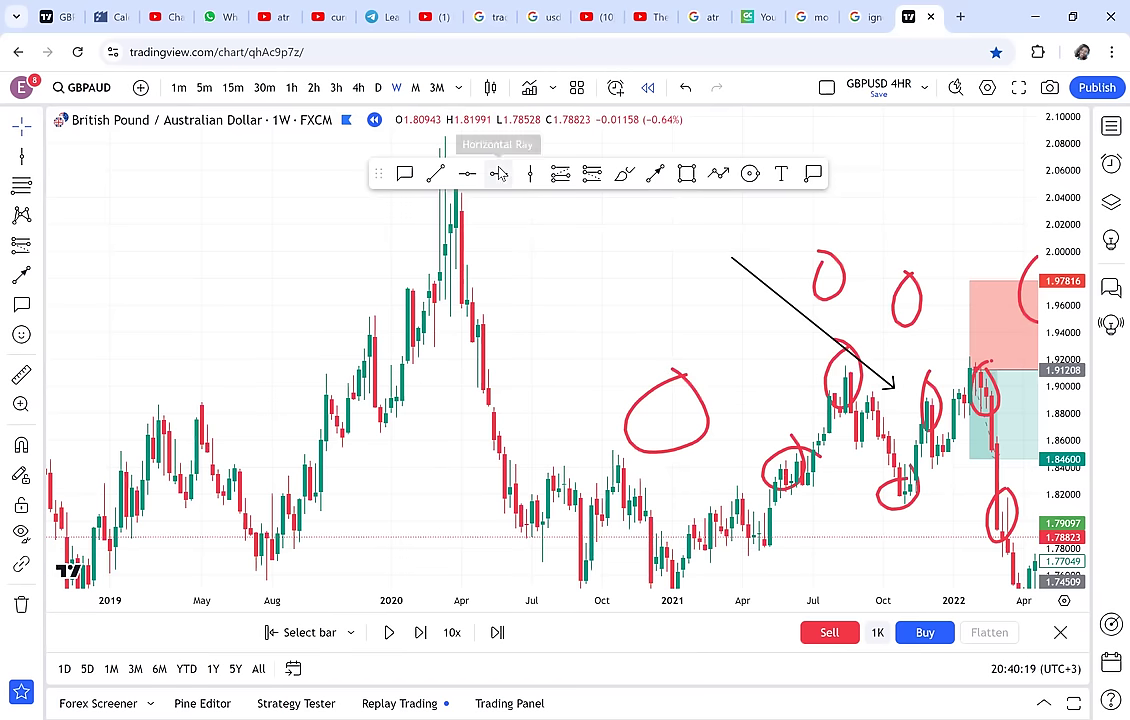
- Add a resistance horizontal ray at 1.92921 at the 2020 highs and begin choosing a replay start bar
{"action": "left_click", "coordinate": [498, 174]}
{"action": "left_click", "coordinate": [375, 348]}
{"action": "left_click", "coordinate": [588, 300]}
{"action": "left_click_drag", "start_coordinate": [588, 300], "coordinate": [570, 237]}
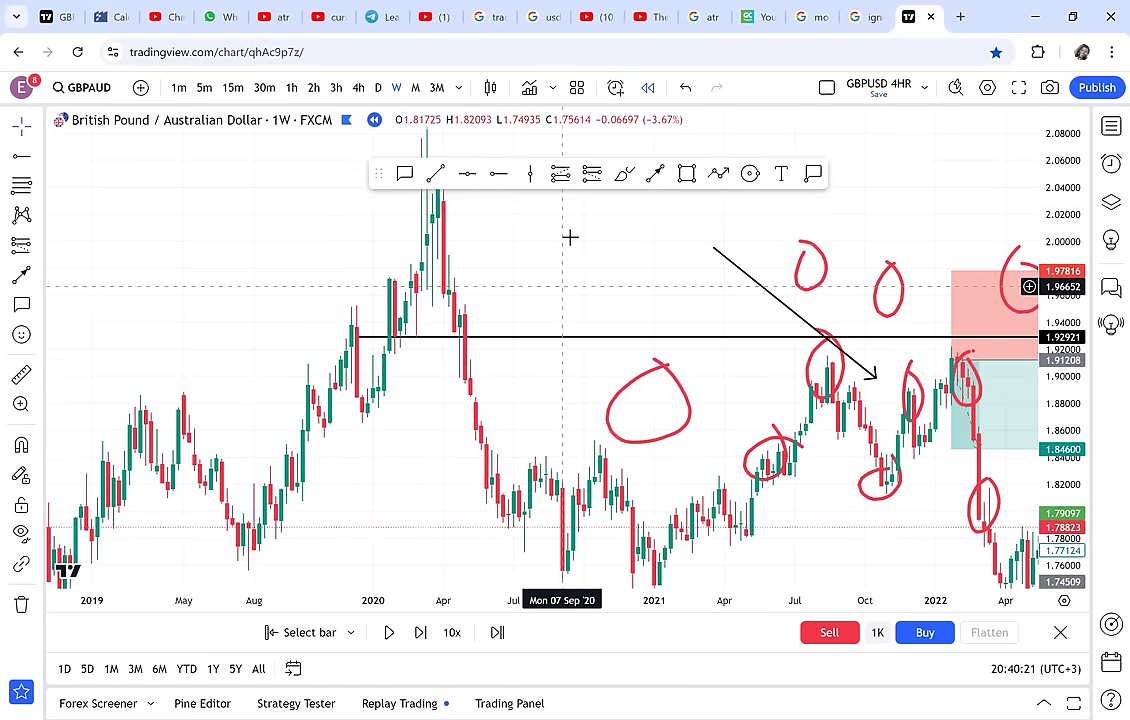
{"action": "left_click", "coordinate": [296, 634]}
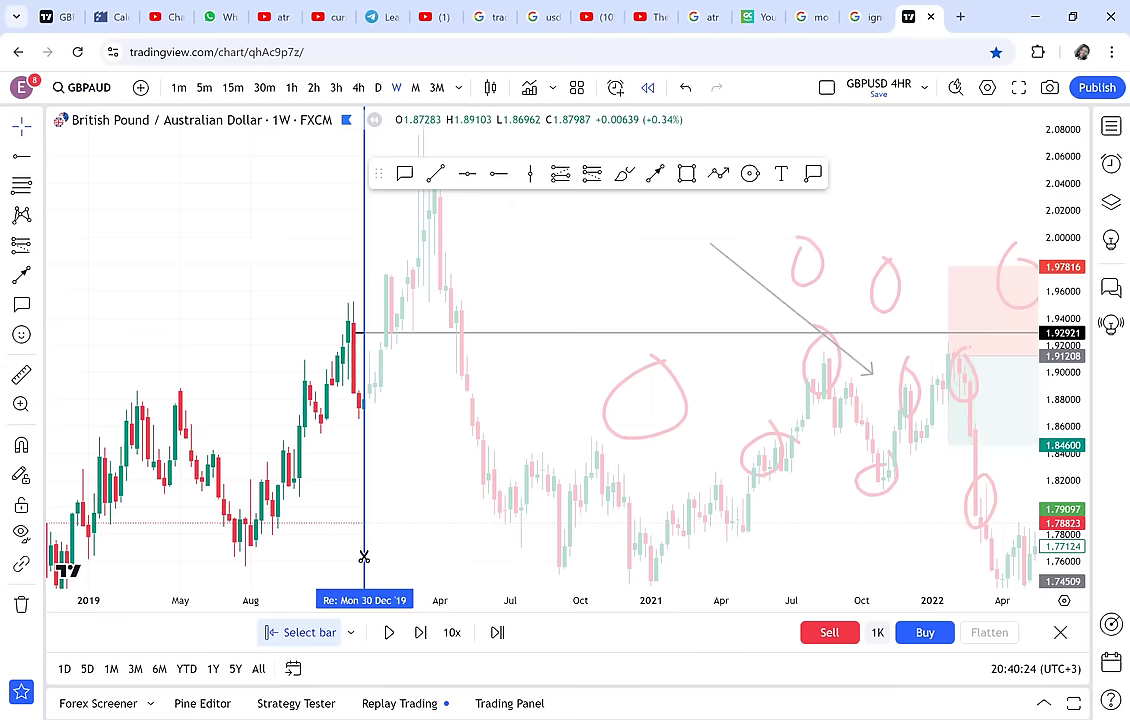
- Restart the replay from May 2020 and draw an arrow down from the last candle
{"action": "left_click", "coordinate": [466, 427]}
{"action": "left_click_drag", "start_coordinate": [509, 427], "coordinate": [465, 397]}
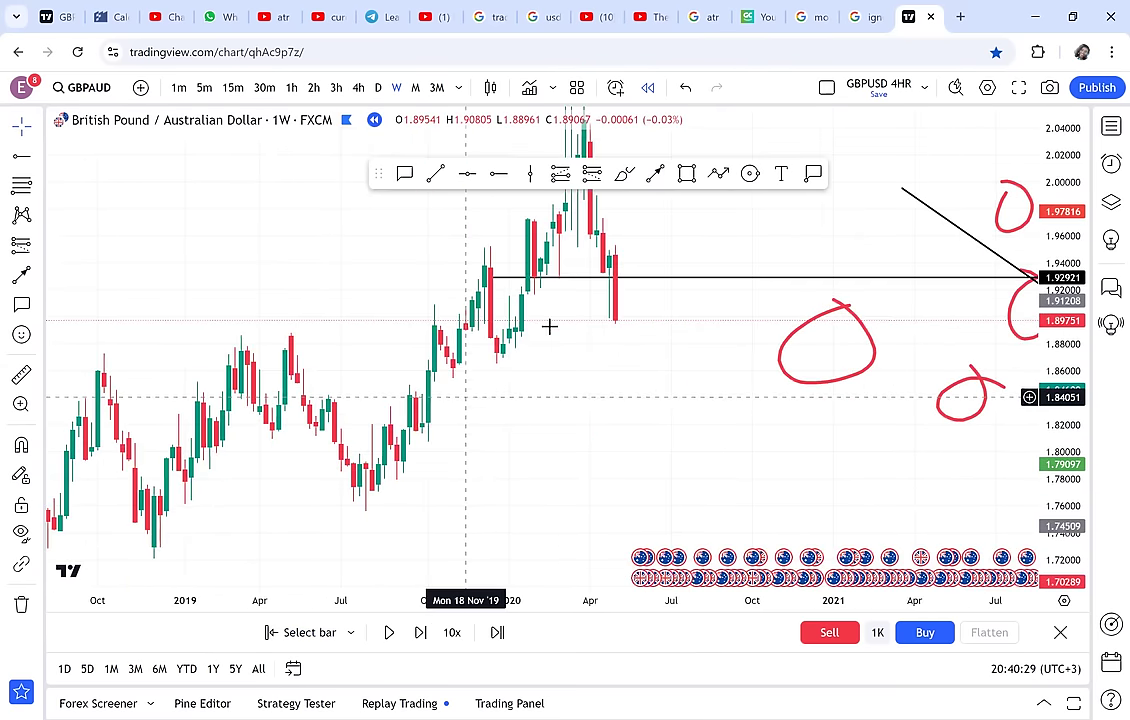
{"action": "scroll", "coordinate": [549, 326], "scroll_direction": "up", "scroll_amount": 1}
{"action": "left_click", "coordinate": [633, 324]}
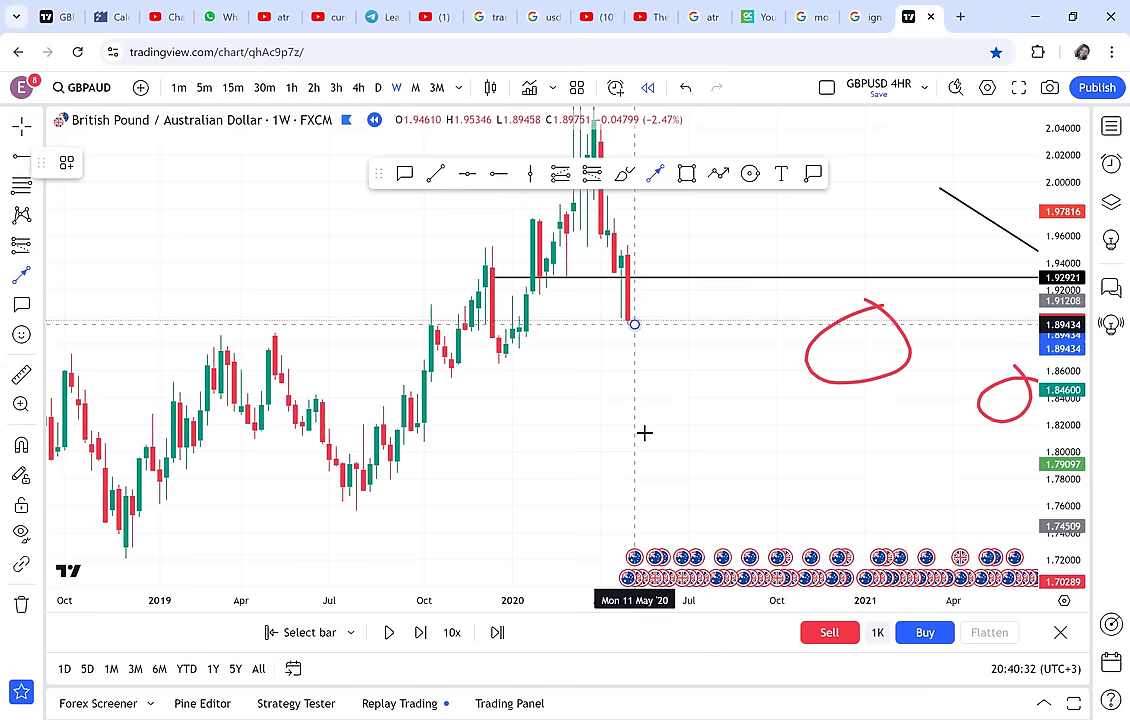
{"action": "left_click", "coordinate": [654, 512]}
- Add a support horizontal ray at 1.76038 and snap the arrow tip onto it
{"action": "left_click_drag", "start_coordinate": [763, 456], "coordinate": [683, 429]}
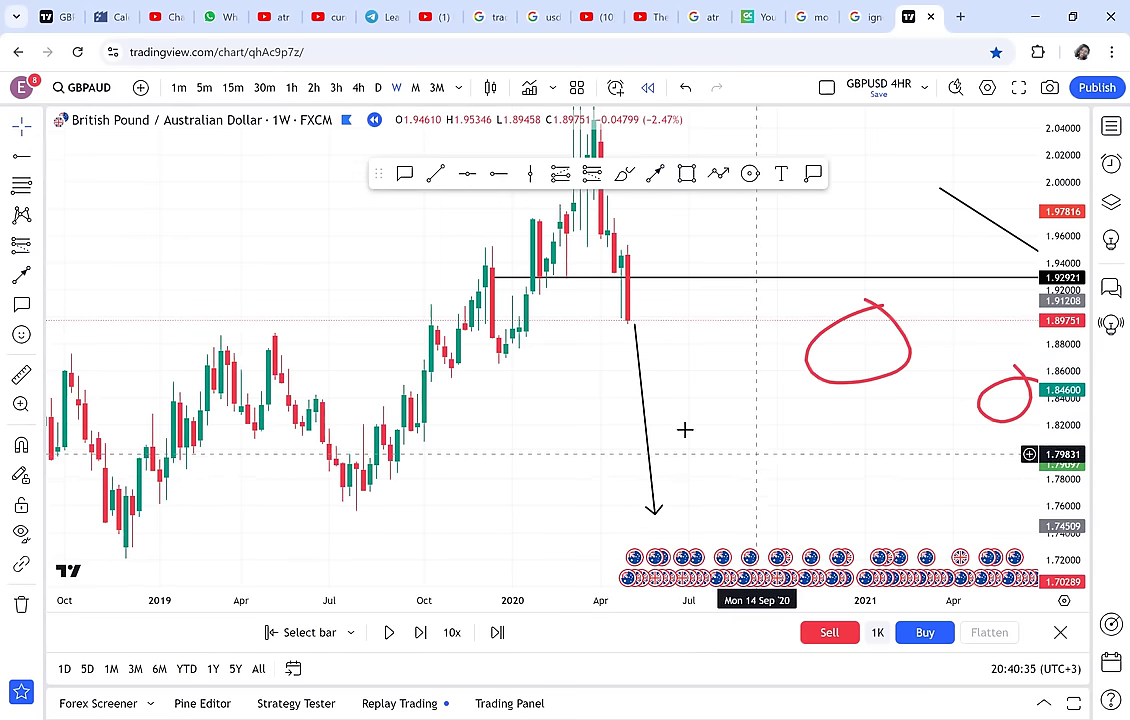
{"action": "scroll", "coordinate": [555, 321], "scroll_direction": "up", "scroll_amount": 1}
{"action": "left_click", "coordinate": [498, 173]}
{"action": "left_click", "coordinate": [218, 484]}
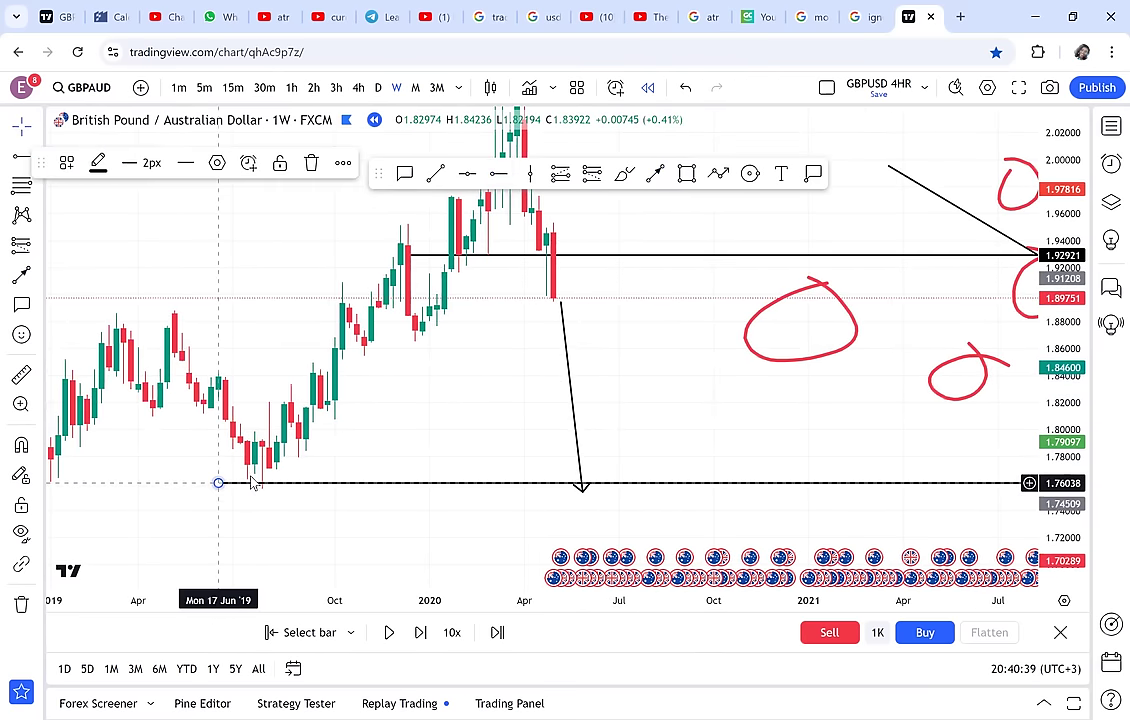
{"action": "left_click_drag", "start_coordinate": [580, 500], "coordinate": [605, 487]}
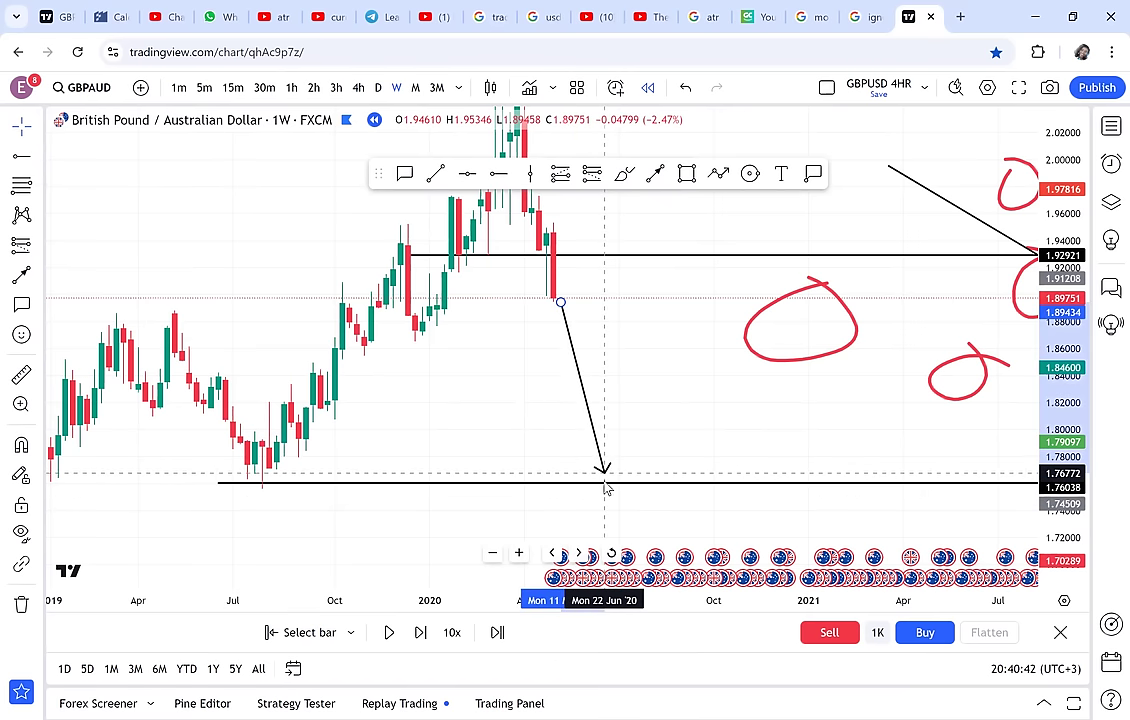
{"action": "left_click", "coordinate": [632, 428]}
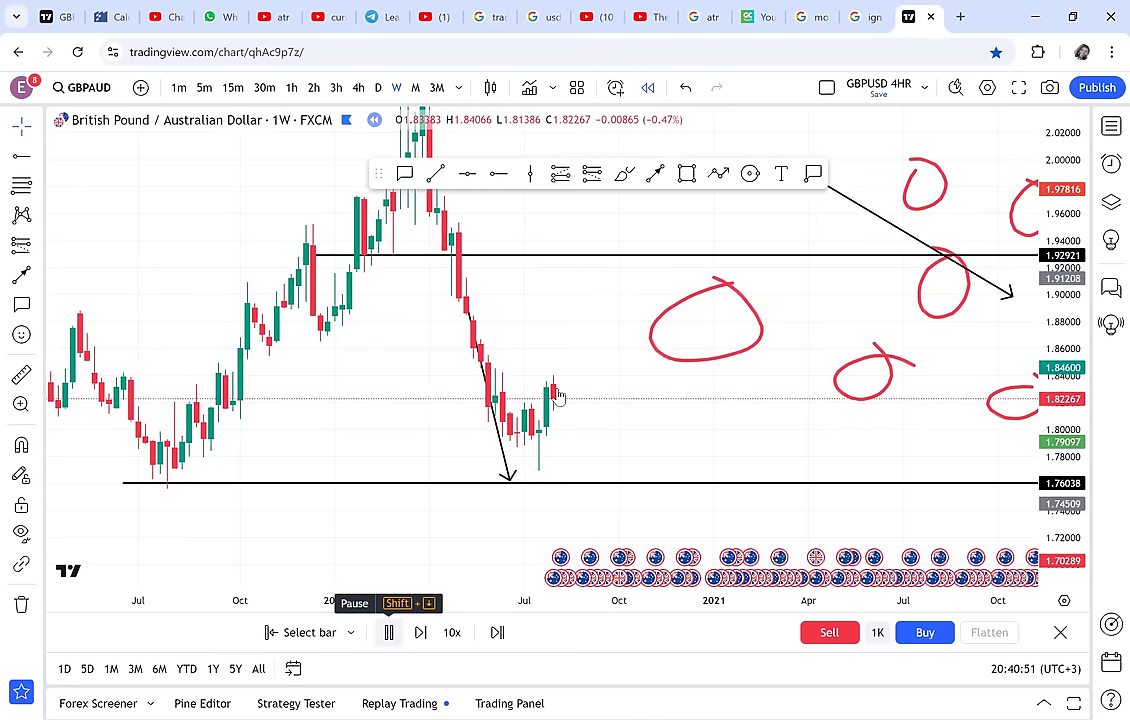
- Pause the replay once price reaches the ray and shift the arrow onto the 2020 drop
{"action": "left_click", "coordinate": [388, 632]}
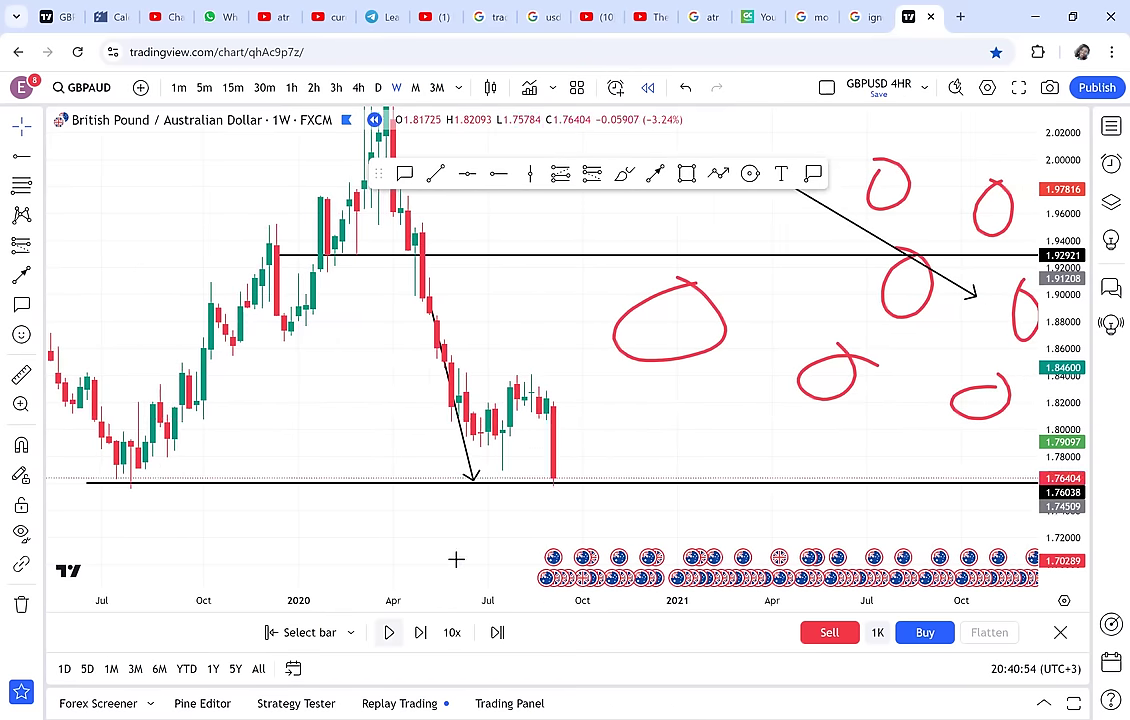
{"action": "left_click_drag", "start_coordinate": [628, 437], "coordinate": [706, 424]}
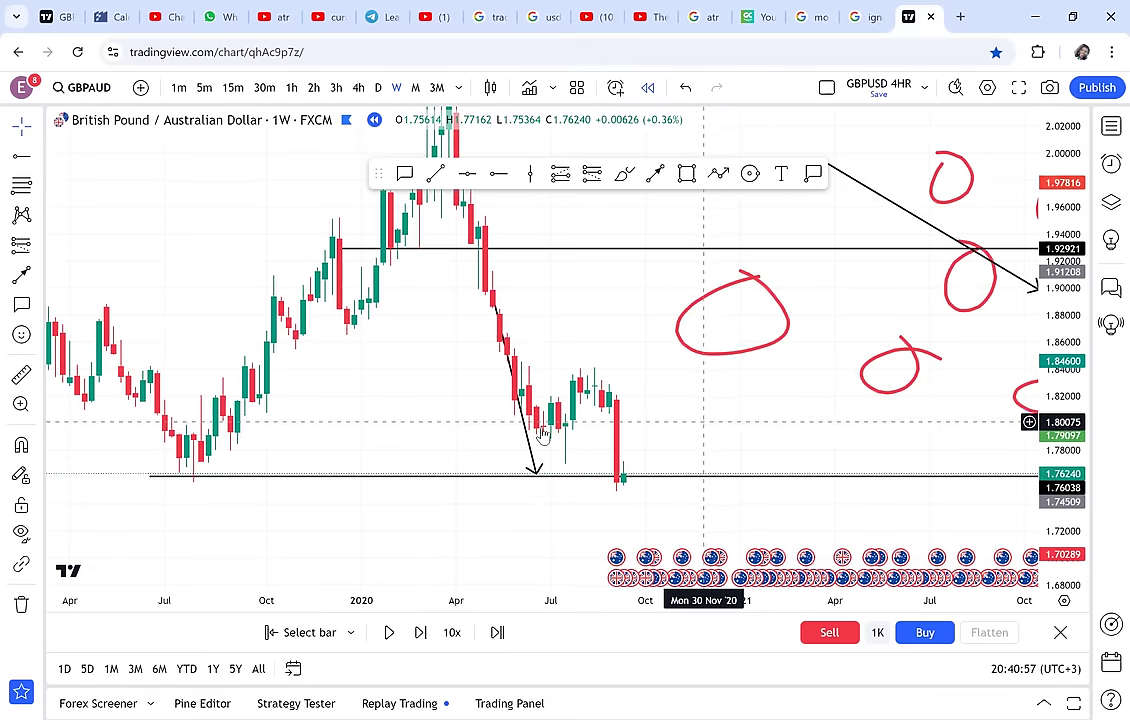
{"action": "left_click", "coordinate": [527, 440]}
{"action": "left_click_drag", "start_coordinate": [527, 440], "coordinate": [484, 441]}
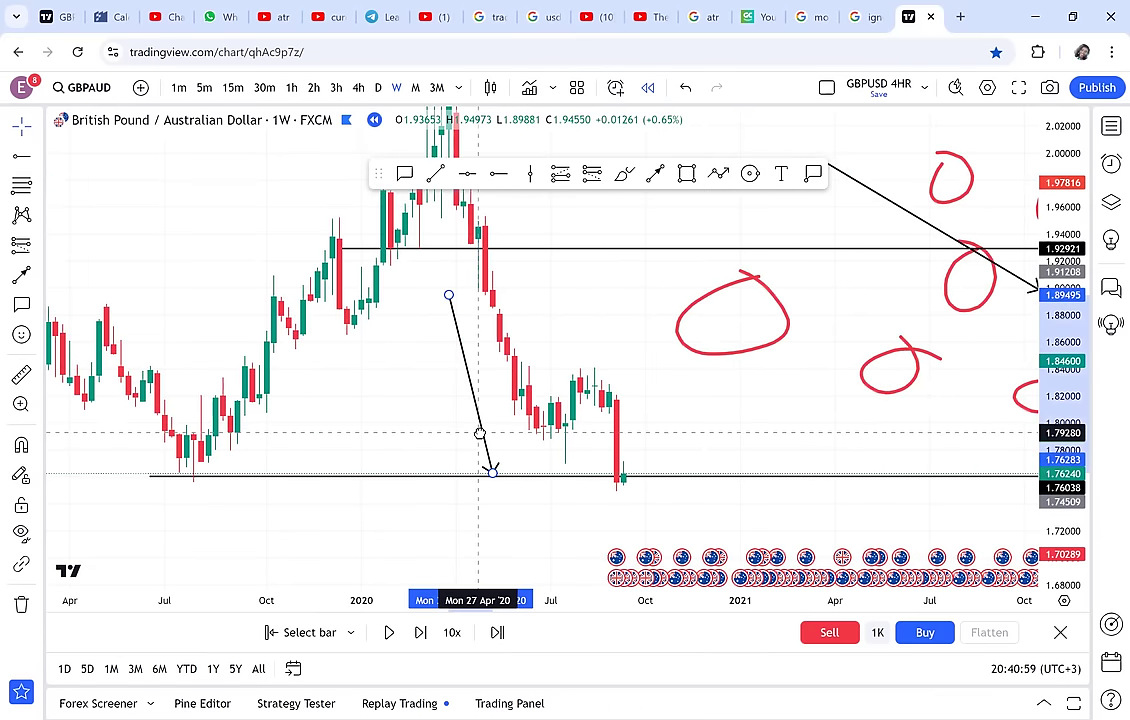
{"action": "left_click_drag", "start_coordinate": [772, 409], "coordinate": [705, 457]}
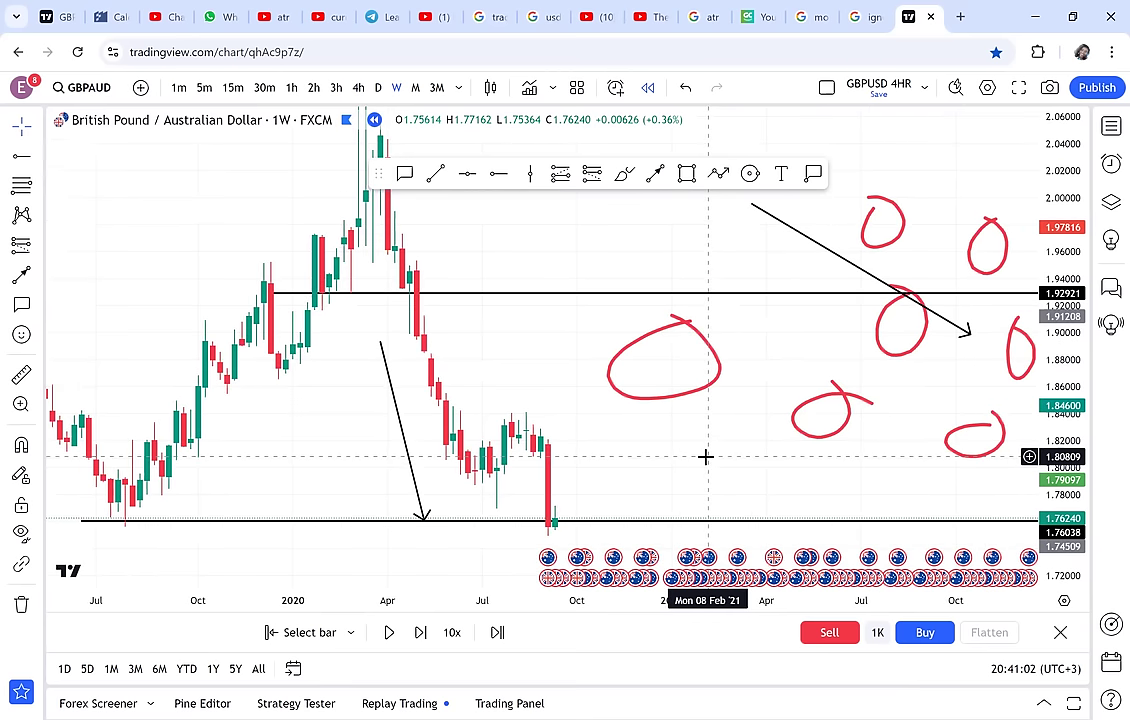
- Switch to 4-hour candles and draw a gray rectangle over the 8–10 Sep consolidation
{"action": "left_click", "coordinate": [358, 89]}
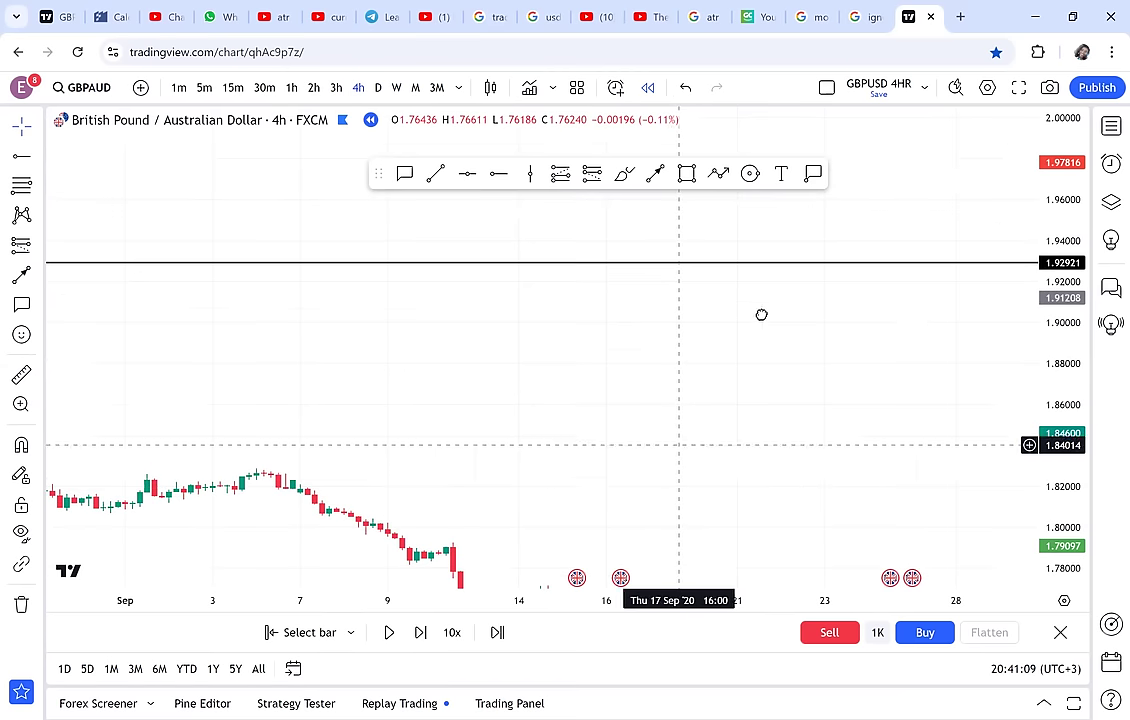
{"action": "left_click_drag", "start_coordinate": [689, 288], "coordinate": [797, 288]}
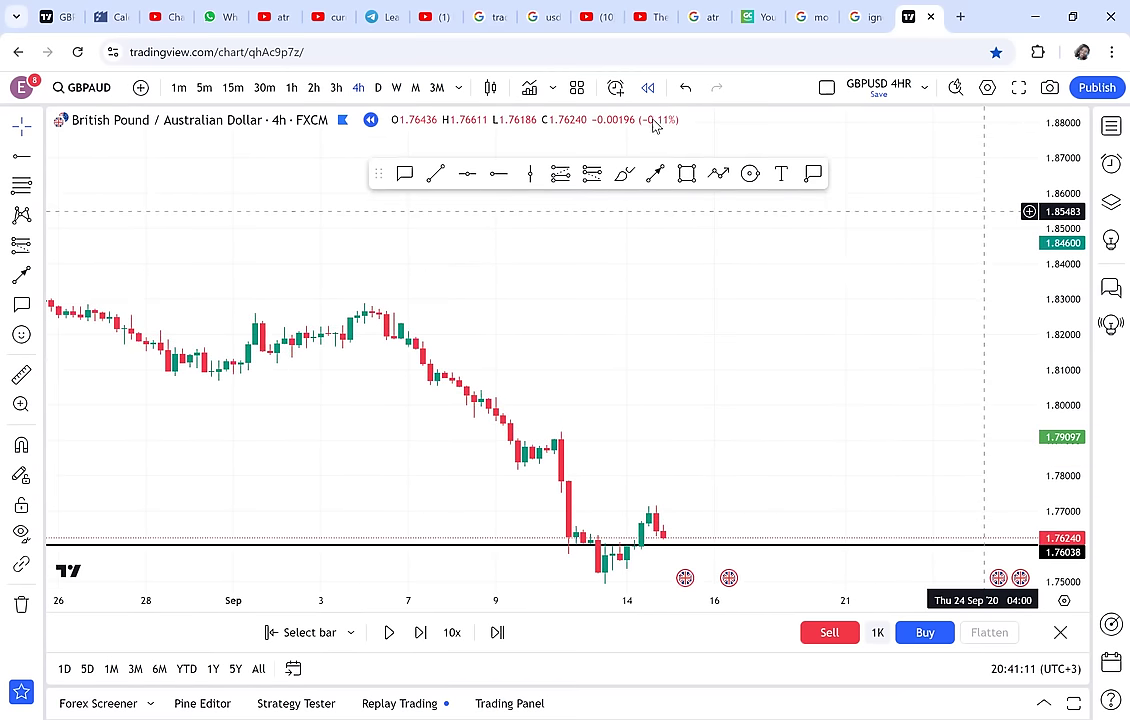
{"action": "left_click", "coordinate": [684, 173]}
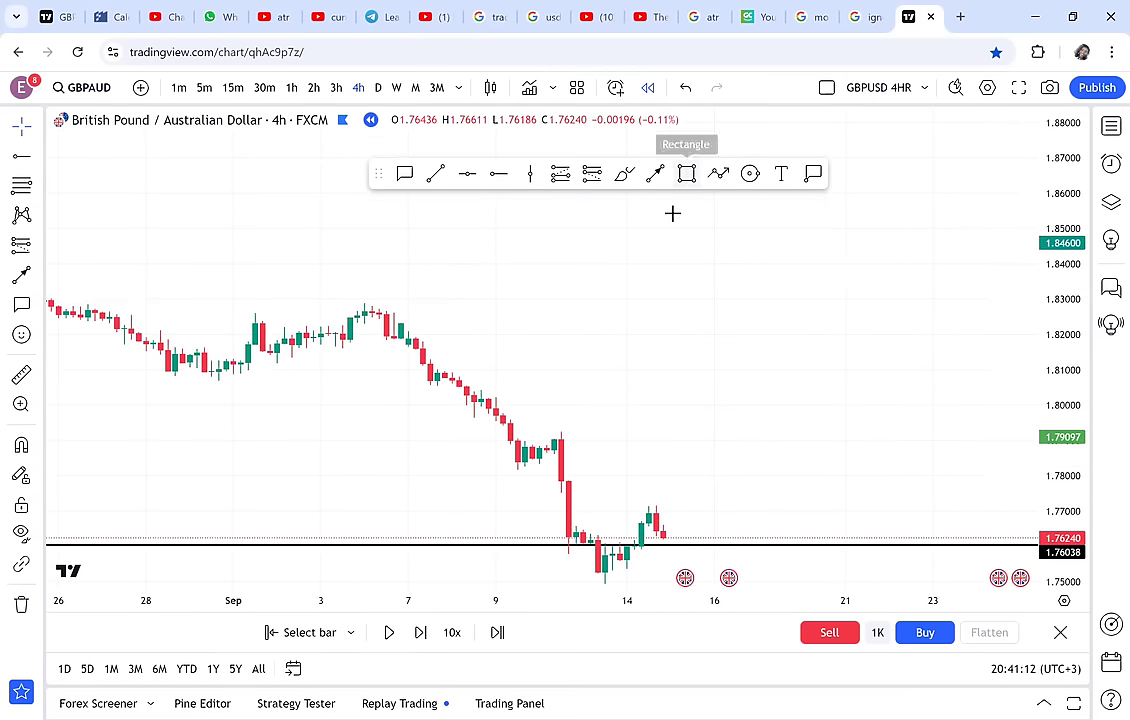
{"action": "left_click", "coordinate": [459, 431]}
{"action": "left_click", "coordinate": [693, 470]}
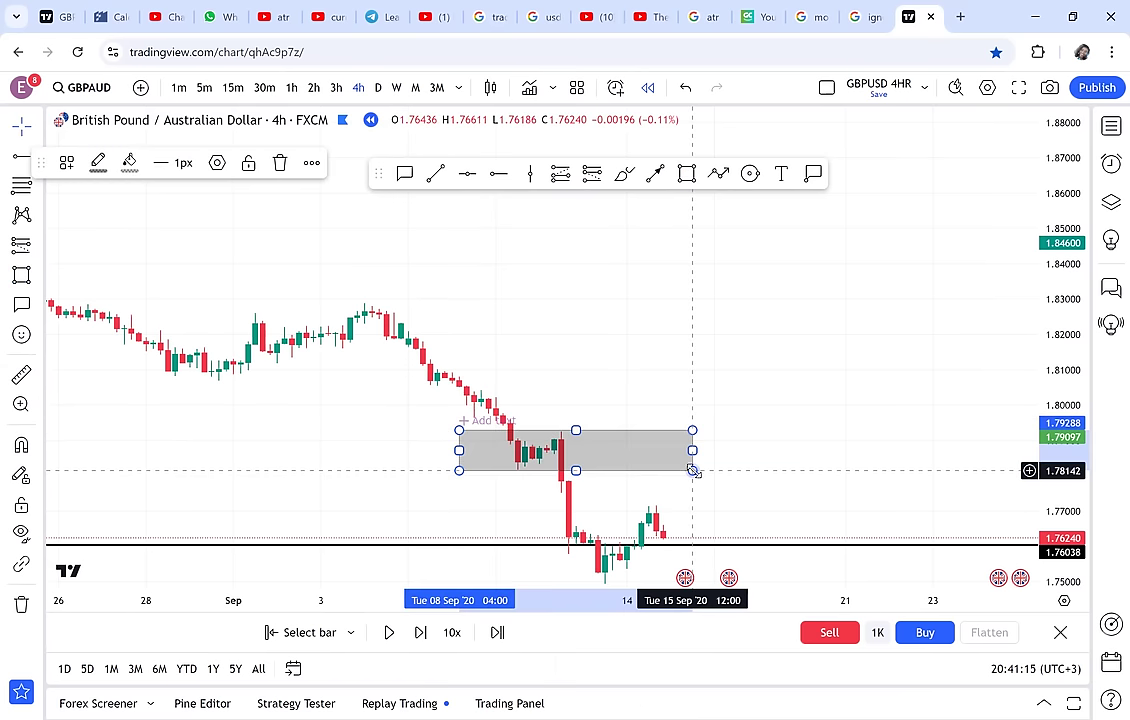
- Restart the replay from the 10 Sep 12:00 bar and reframe the chart
{"action": "left_click", "coordinate": [560, 495]}
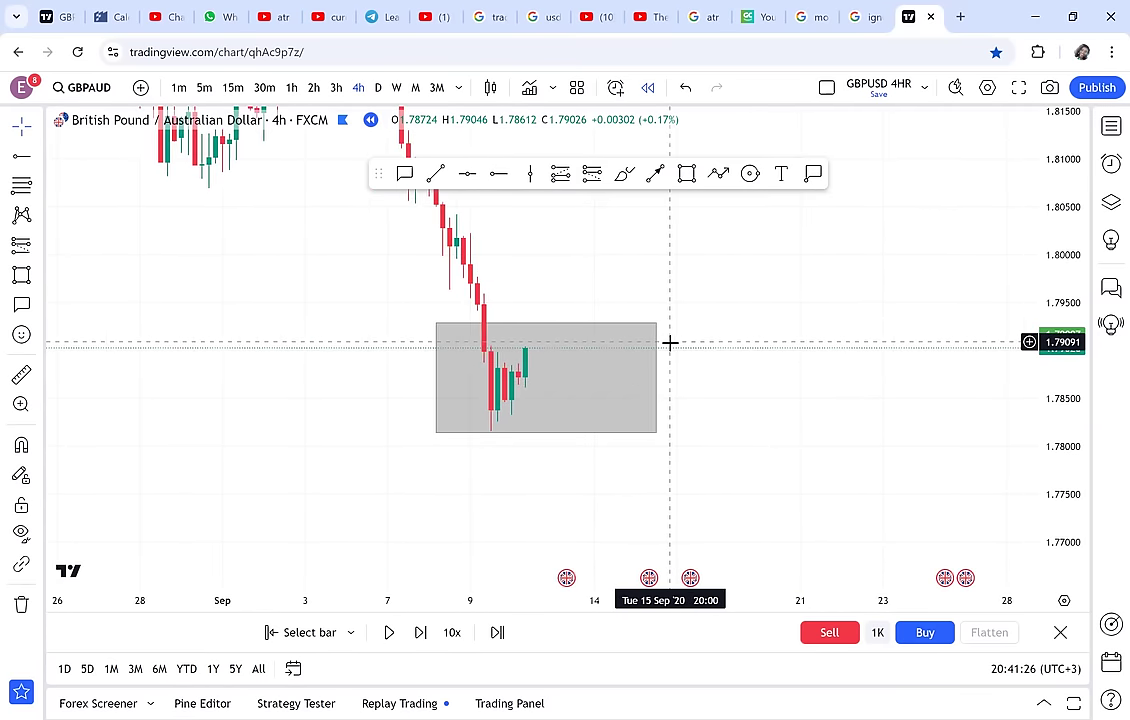
{"action": "left_click_drag", "start_coordinate": [736, 303], "coordinate": [908, 499]}
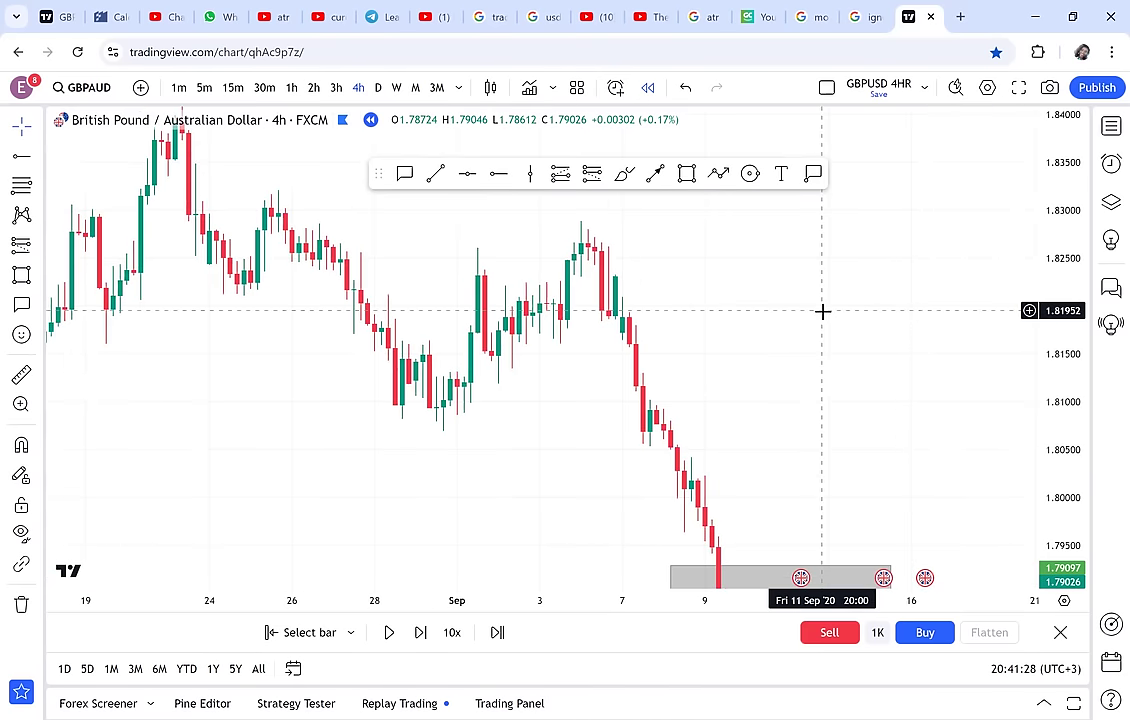
{"action": "left_click_drag", "start_coordinate": [783, 311], "coordinate": [746, 321]}
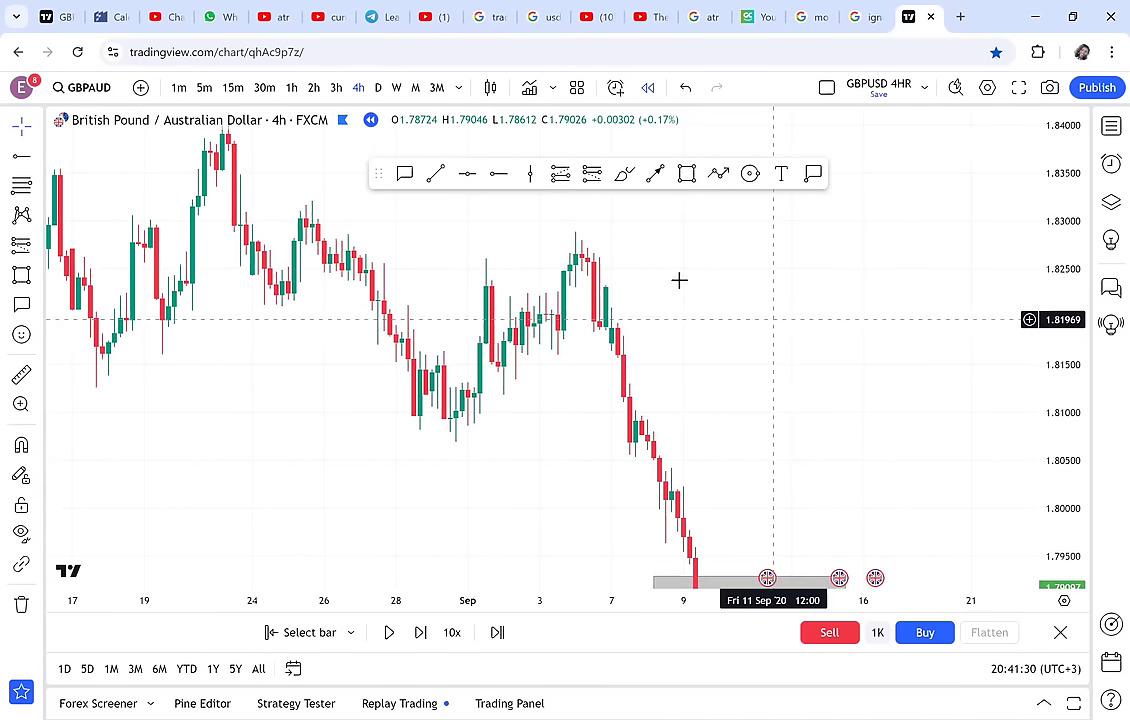
{"action": "left_click", "coordinate": [687, 174]}
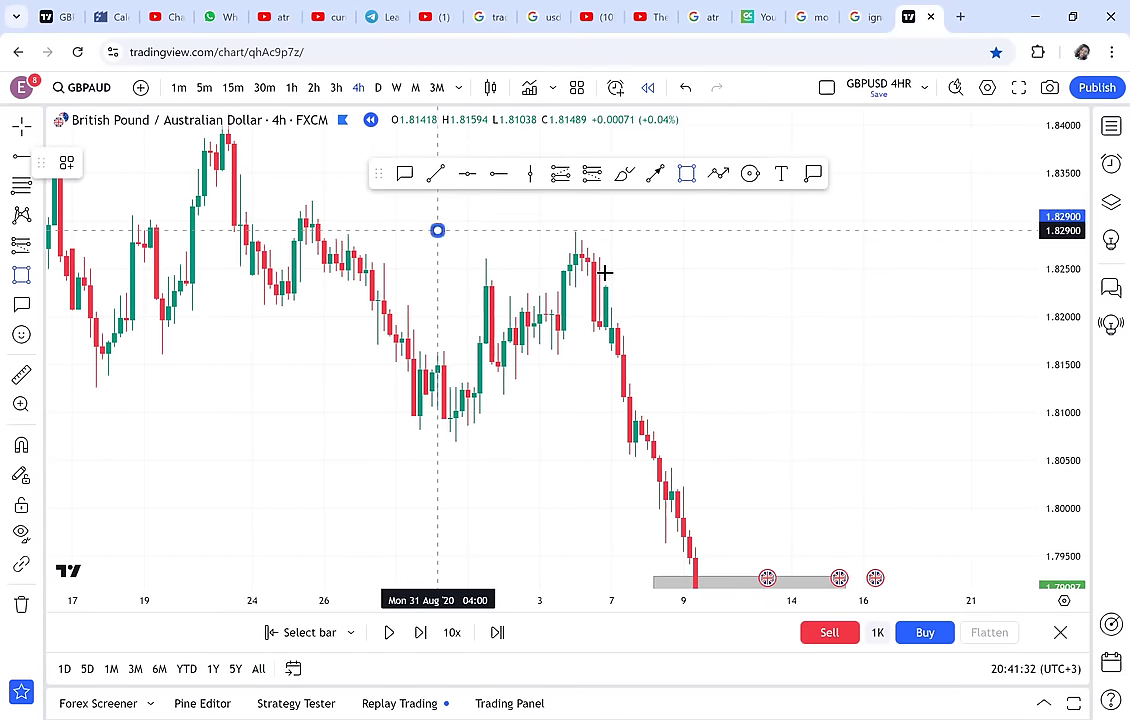
- Draw a gray zone over the late-August highs and restart the replay from an earlier bar
{"action": "left_click", "coordinate": [905, 395]}
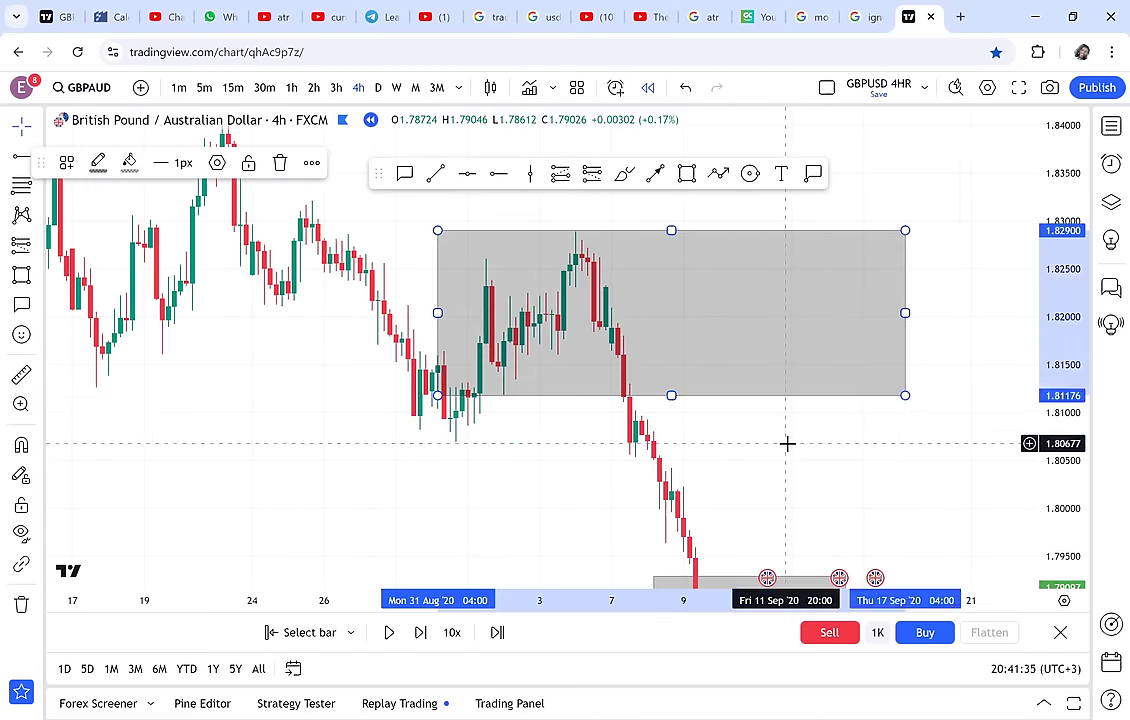
{"action": "left_click_drag", "start_coordinate": [787, 443], "coordinate": [674, 352]}
{"action": "left_click", "coordinate": [272, 640]}
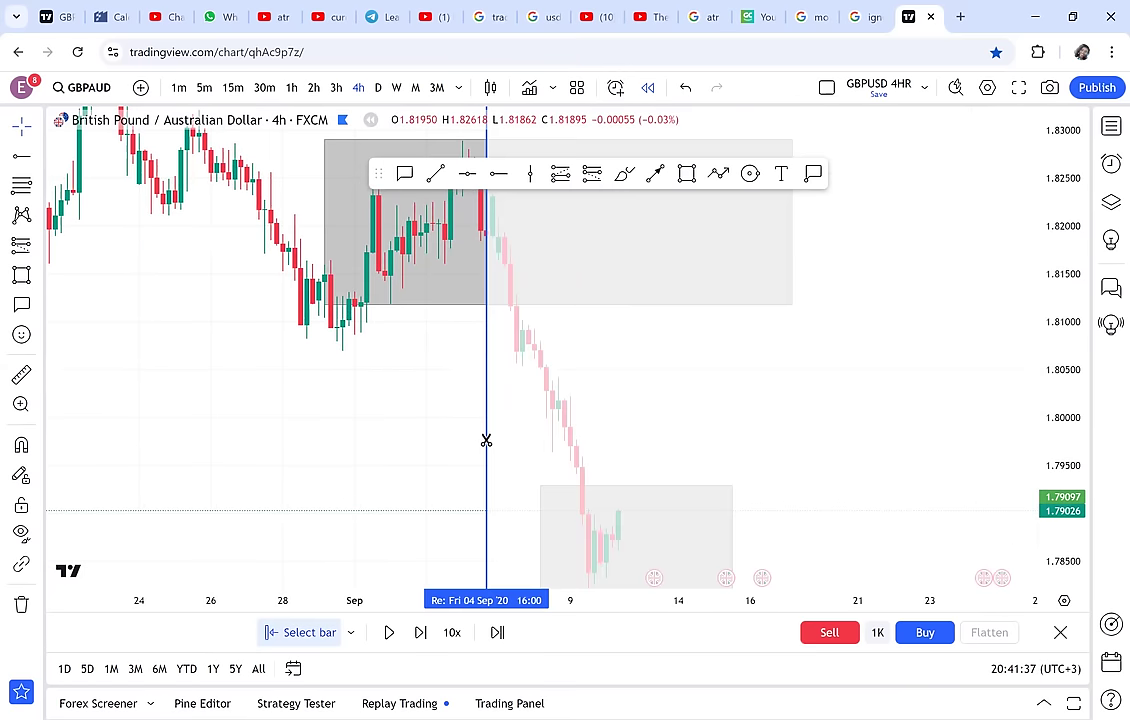
{"action": "left_click", "coordinate": [516, 428]}
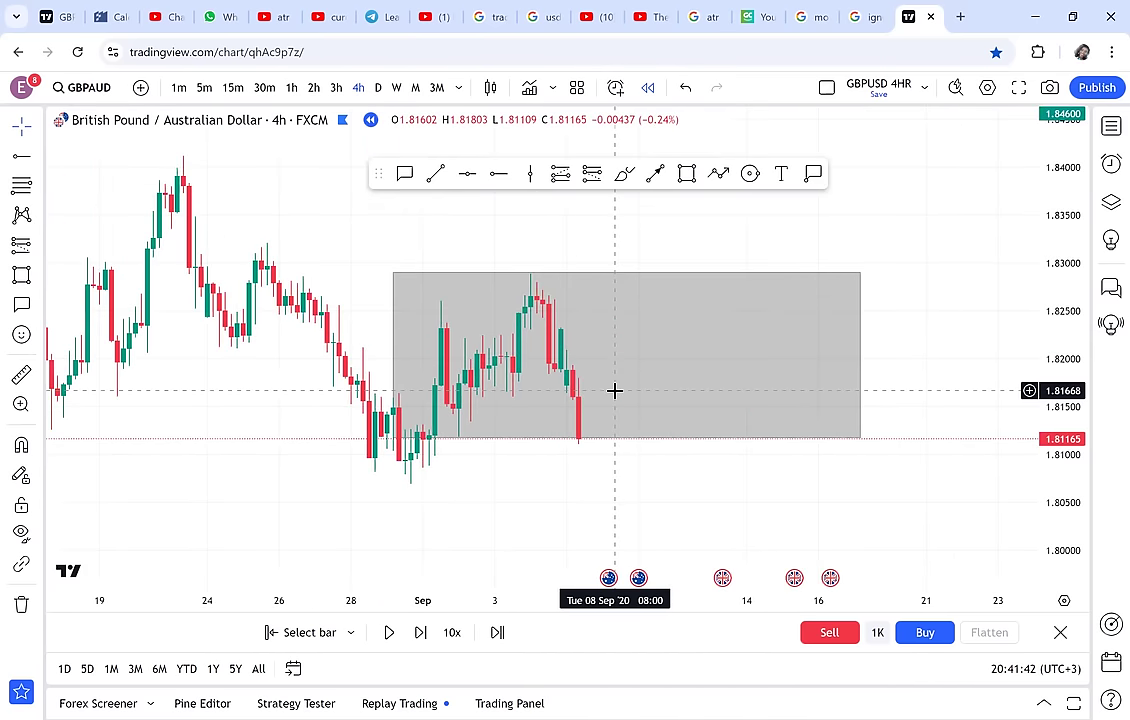
- Delete the lower gray zone and shorten the main zone from the right
{"action": "left_click_drag", "start_coordinate": [1049, 280], "coordinate": [1011, 411]}
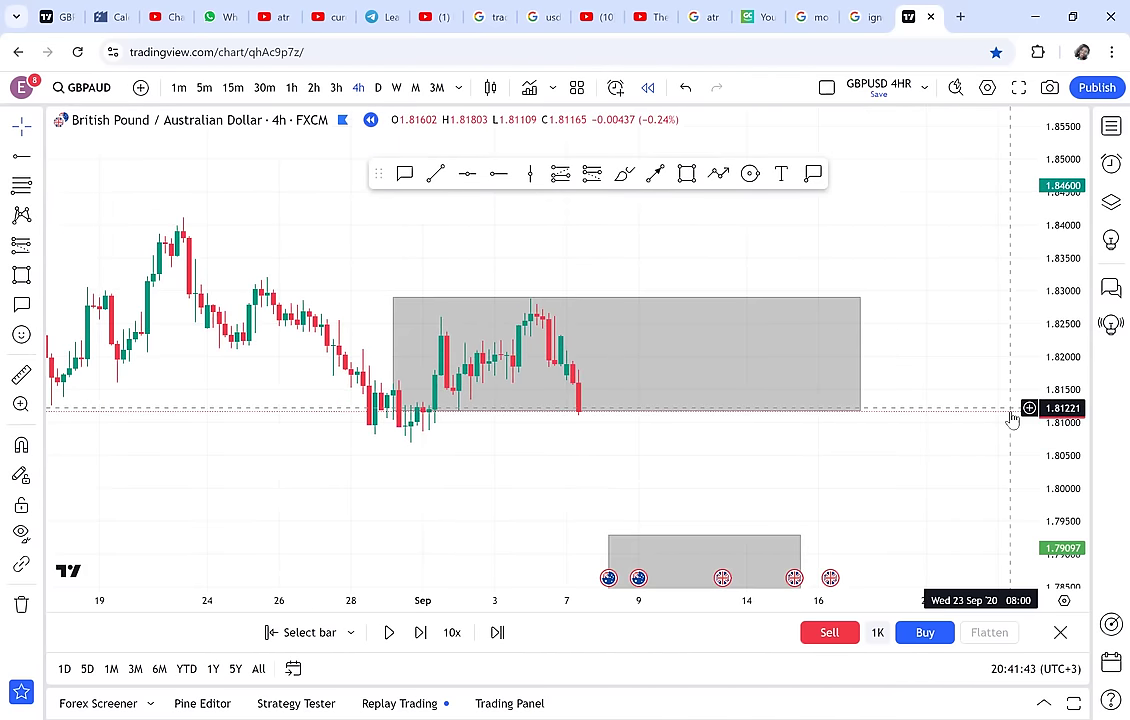
{"action": "left_click", "coordinate": [789, 533]}
{"action": "key", "text": "Delete"}
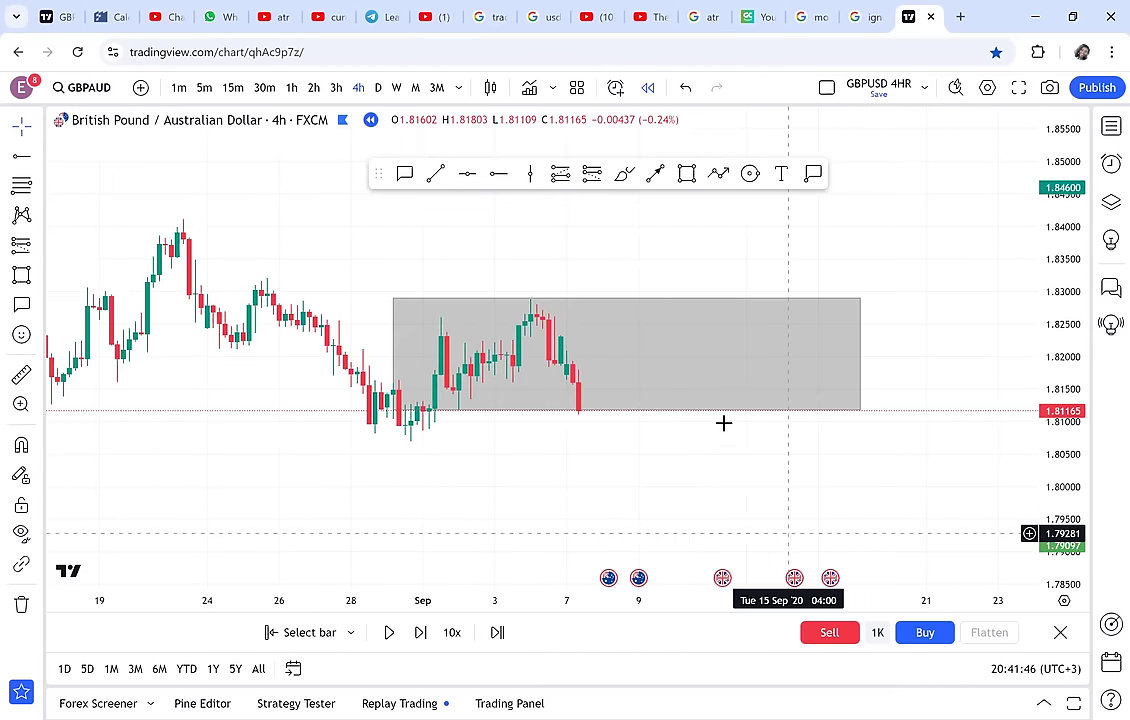
{"action": "left_click_drag", "start_coordinate": [859, 354], "coordinate": [633, 358]}
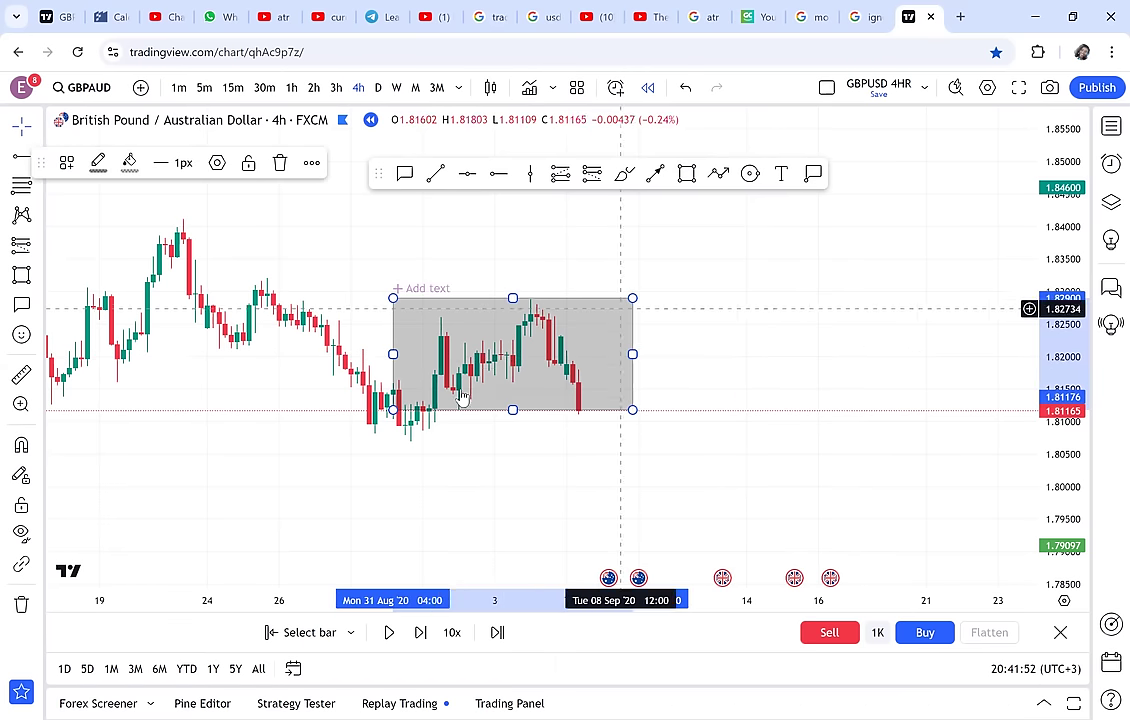
- Clone the main zone and resize the copy into a thin column spanning about 1.829–1.846
{"action": "left_click_drag", "start_coordinate": [699, 346], "coordinate": [669, 417]}
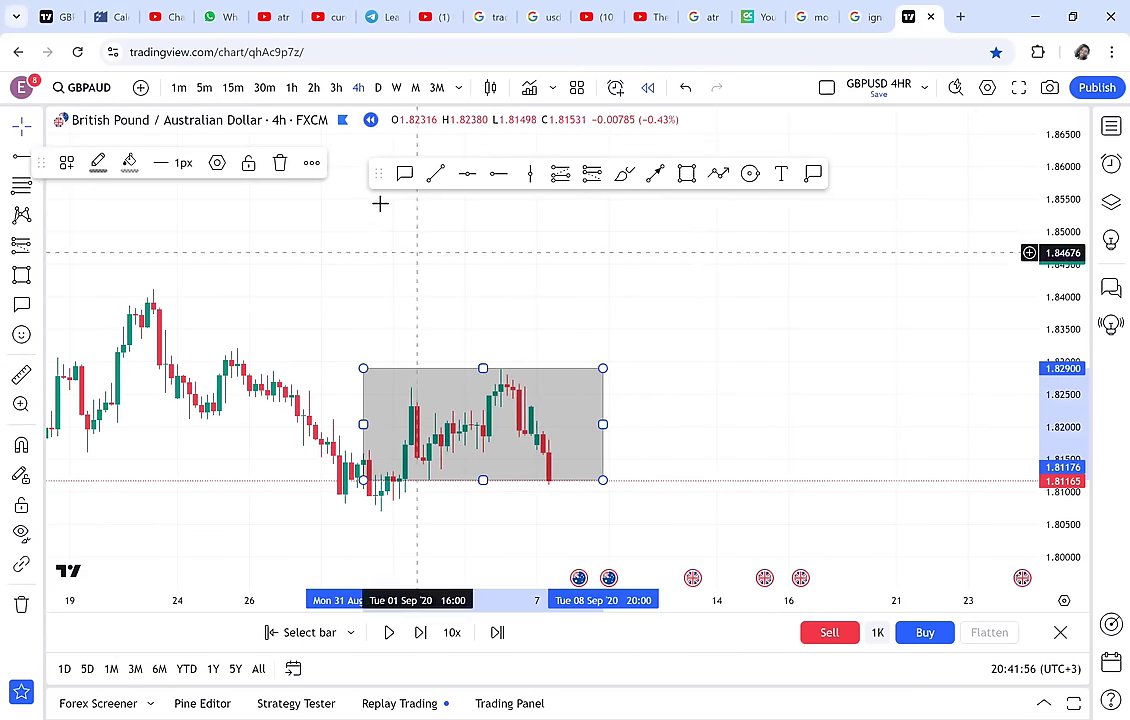
{"action": "left_click", "coordinate": [312, 162]}
{"action": "left_click", "coordinate": [382, 261]}
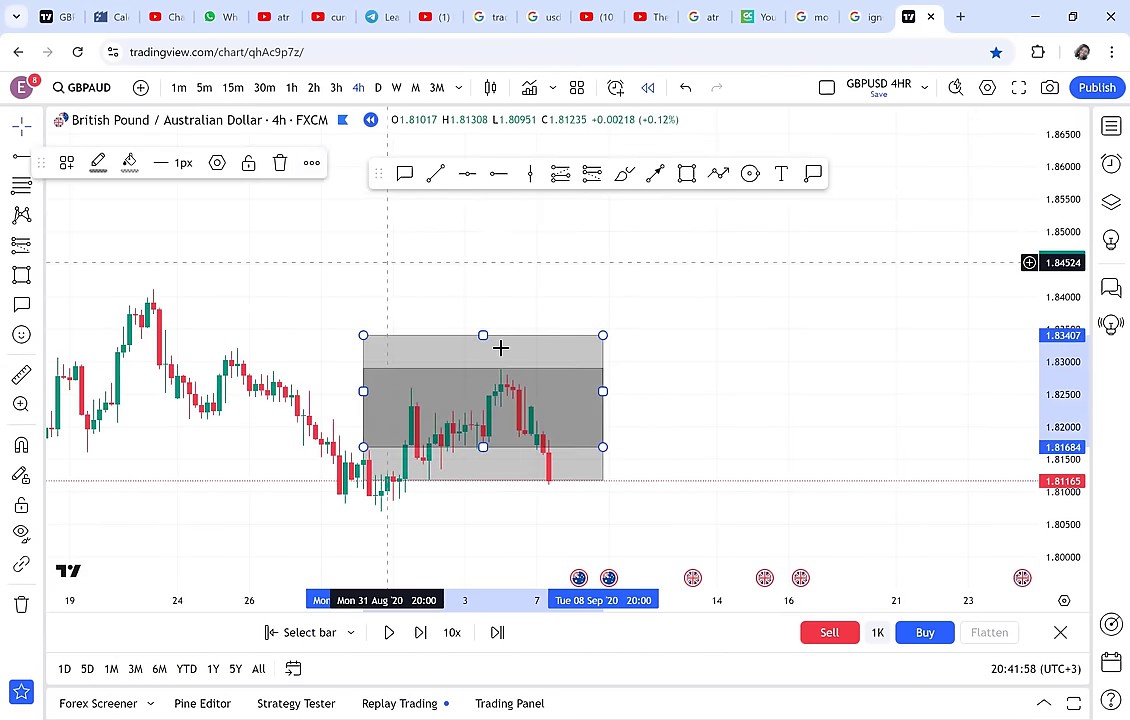
{"action": "mouse_move", "coordinate": [562, 404]}
{"action": "left_mouse_down"}
{"action": "mouse_move", "coordinate": [548, 317]}
{"action": "mouse_move", "coordinate": [566, 316]}
{"action": "mouse_move", "coordinate": [461, 340]}
{"action": "left_mouse_up"}
{"action": "left_click_drag", "start_coordinate": [368, 313], "coordinate": [430, 312]}
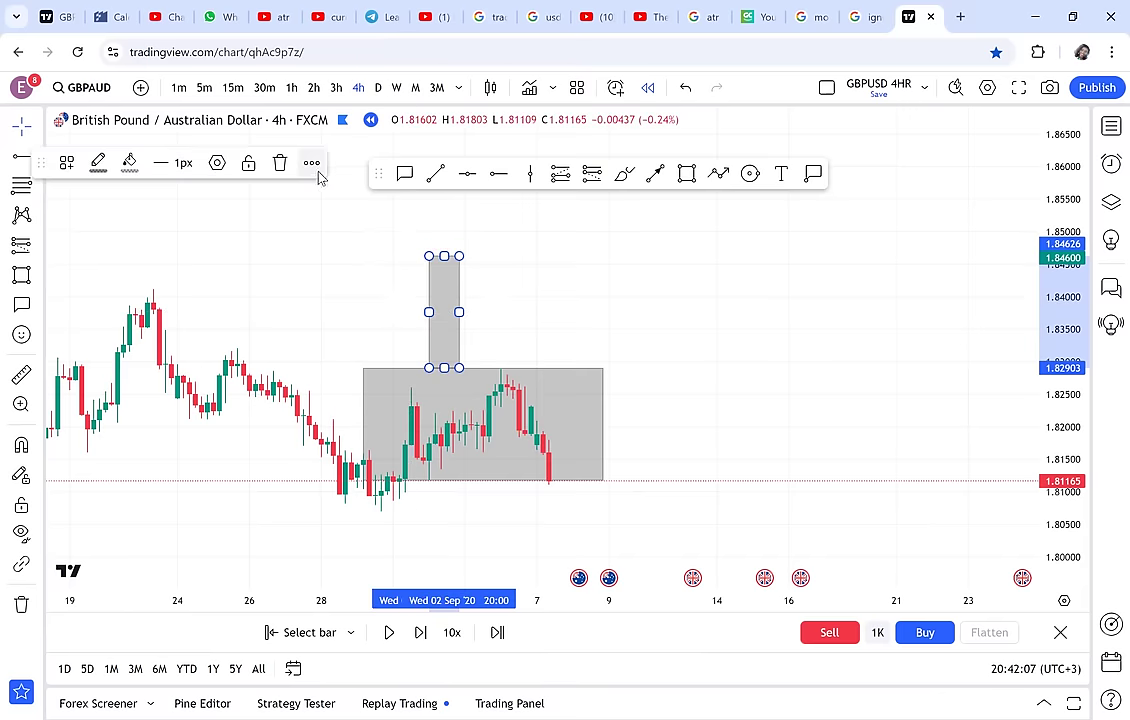
- Clone the narrow gray column and position the copy below the main zone, down to about 1.795
{"action": "left_click", "coordinate": [312, 162]}
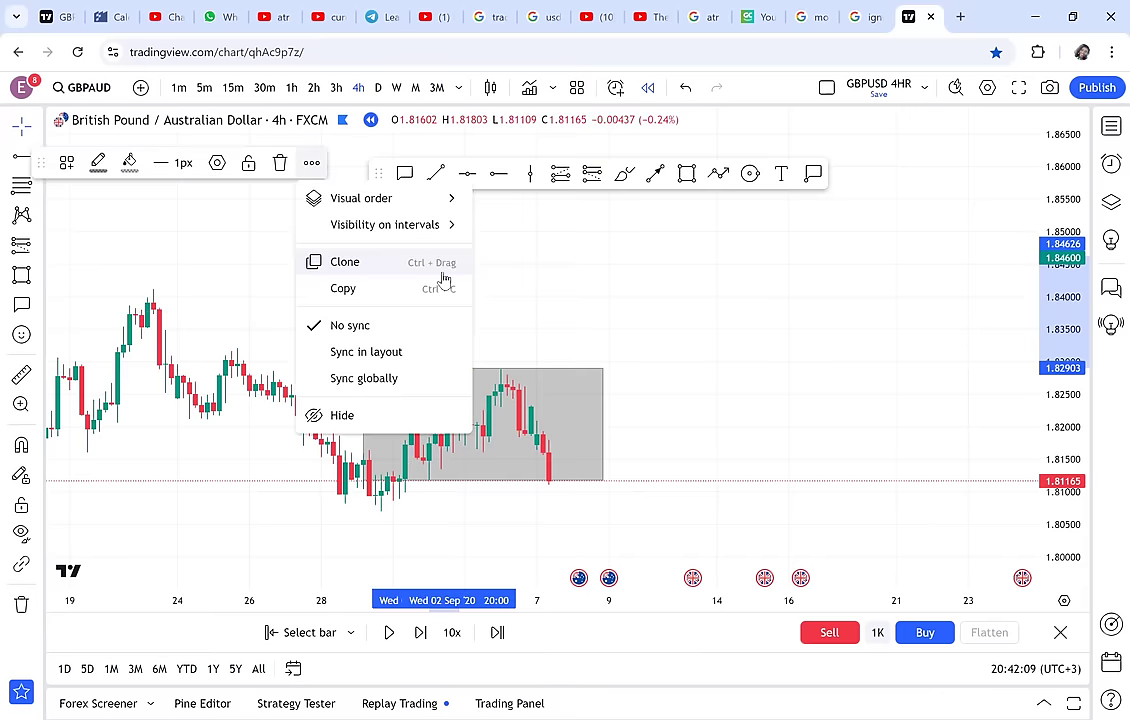
{"action": "left_click", "coordinate": [452, 264]}
{"action": "left_click_drag", "start_coordinate": [470, 525], "coordinate": [454, 529]}
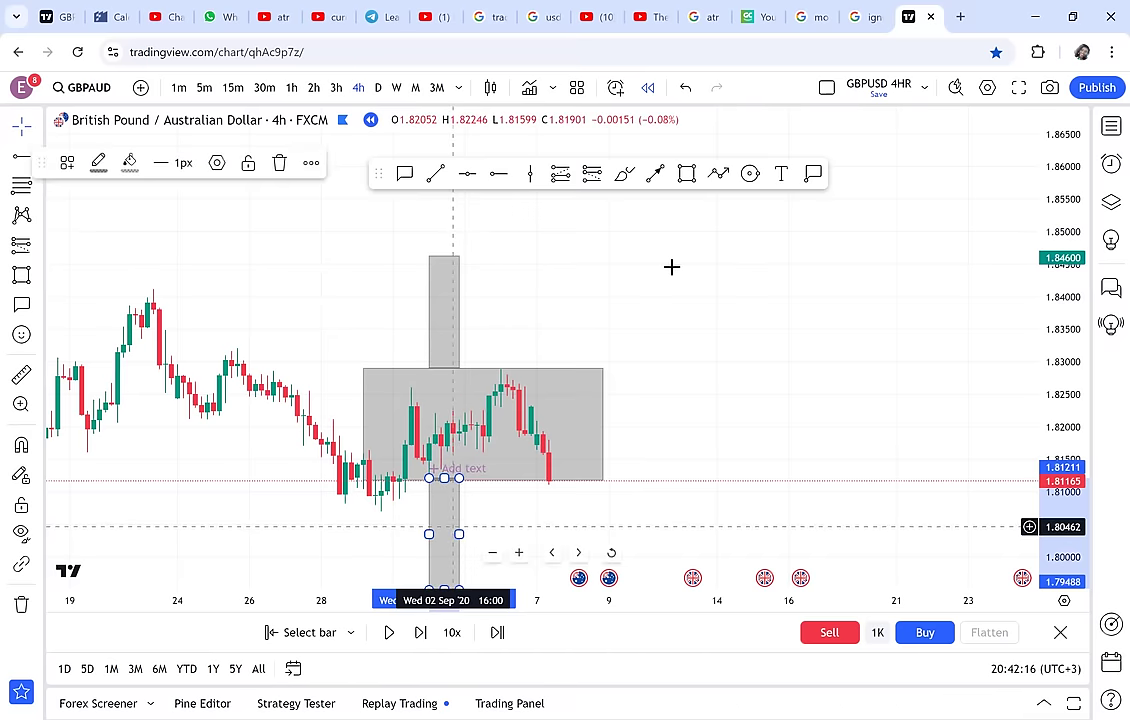
{"action": "left_click_drag", "start_coordinate": [650, 318], "coordinate": [671, 266]}
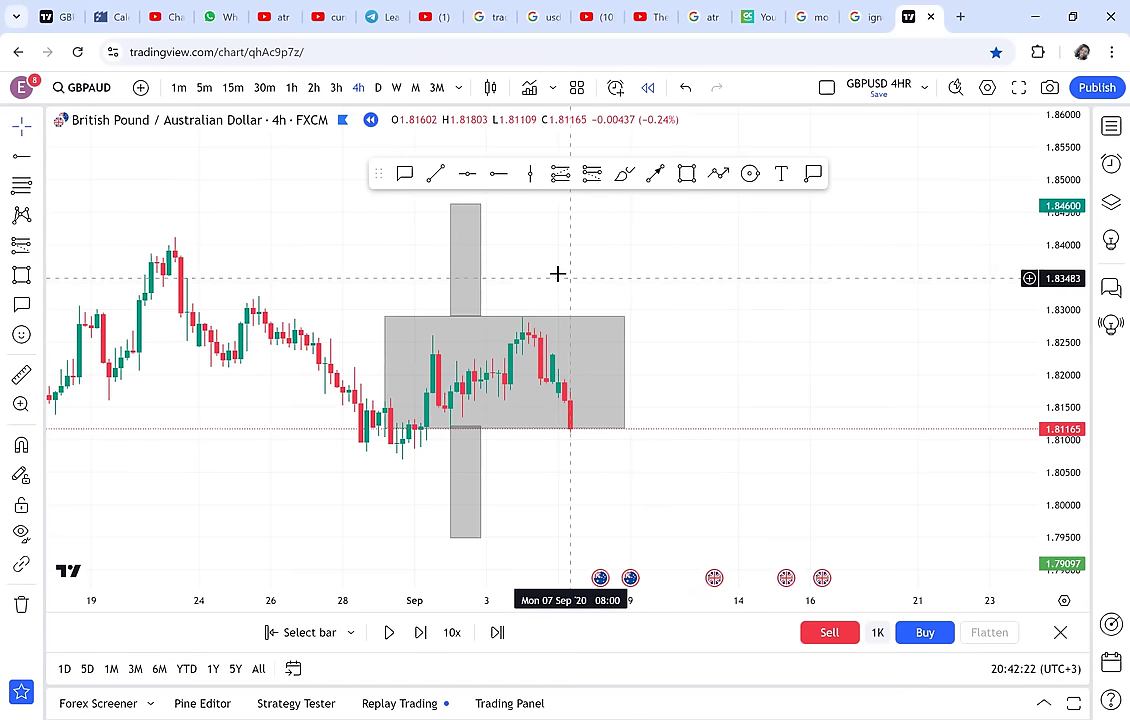
{"action": "left_click", "coordinate": [465, 430]}
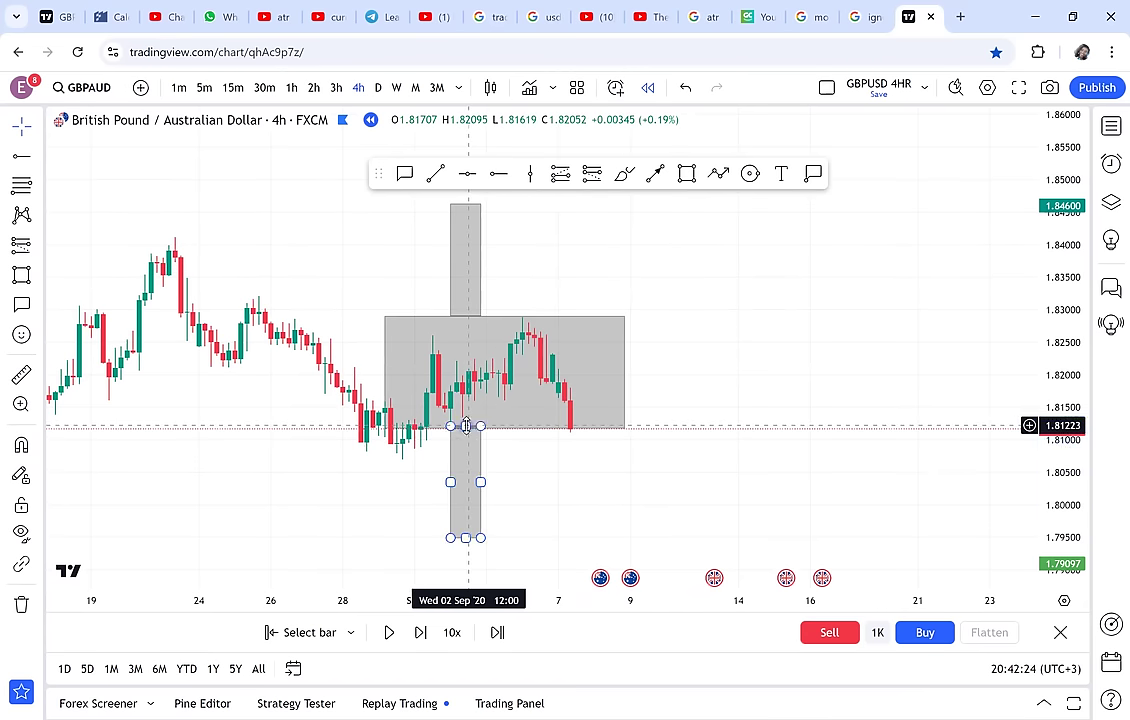
{"action": "left_click_drag", "start_coordinate": [715, 255], "coordinate": [686, 283]}
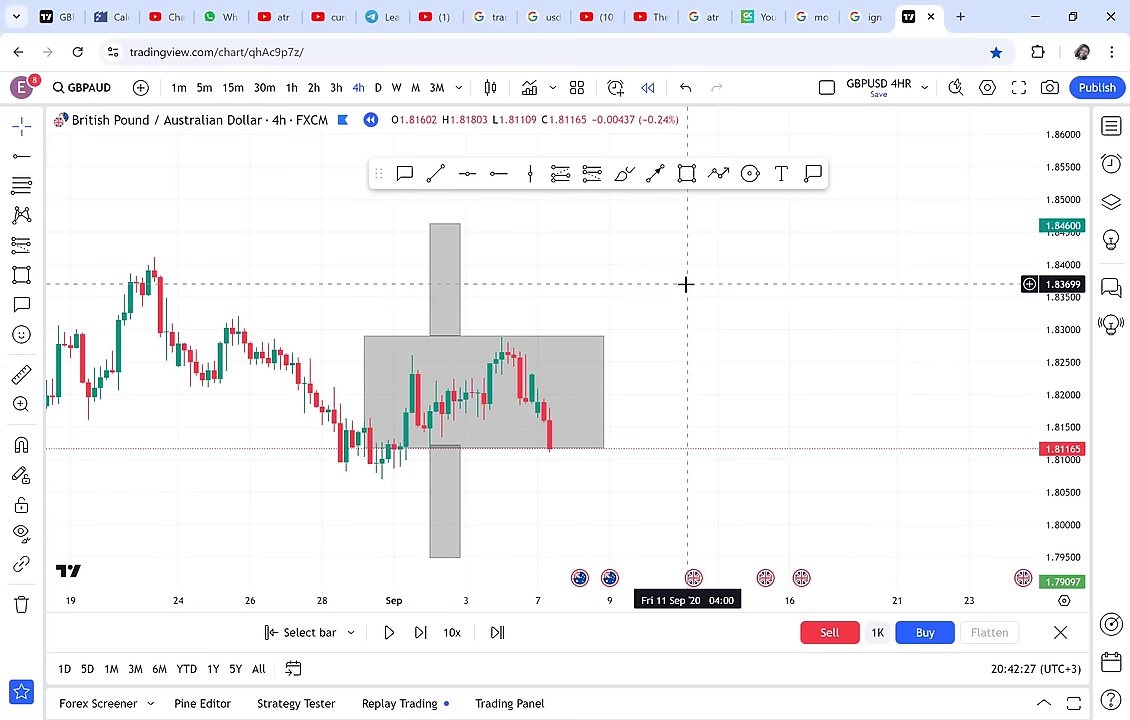
{"action": "left_click", "coordinate": [720, 176]}
- Draw zigzag path arrows from the gray zone, one up to about 1.846 and one down to about 1.80
{"action": "left_click", "coordinate": [496, 336]}
{"action": "left_click", "coordinate": [501, 312]}
{"action": "left_click", "coordinate": [526, 331]}
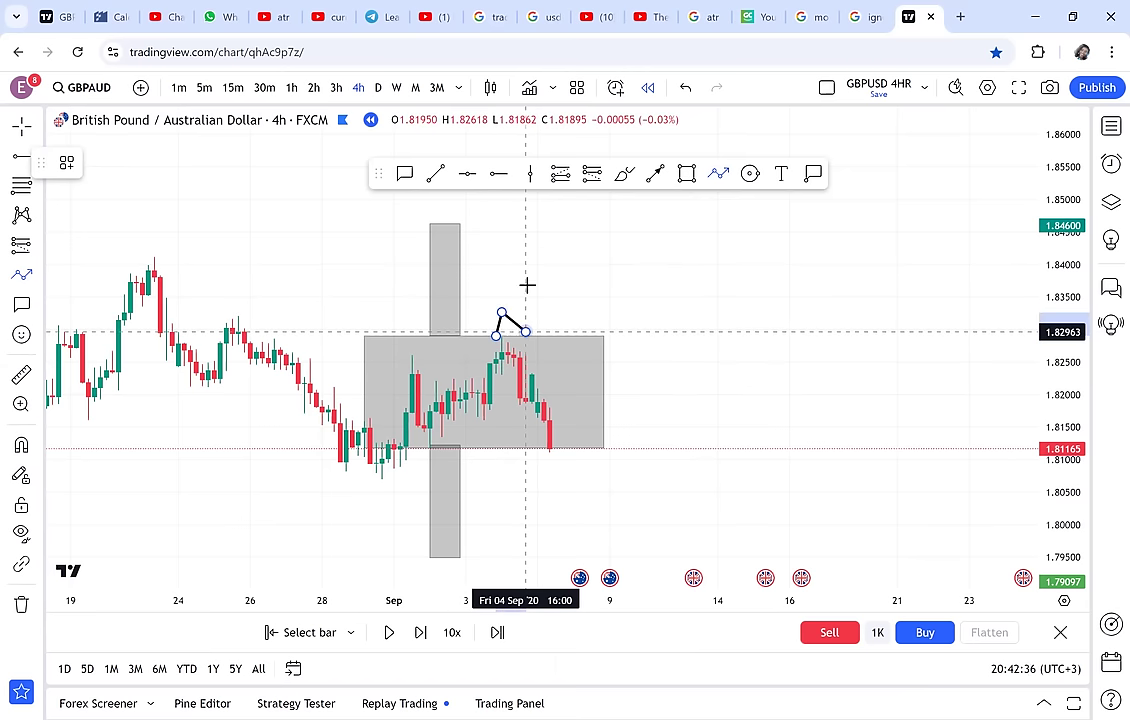
{"action": "double_click", "coordinate": [538, 219]}
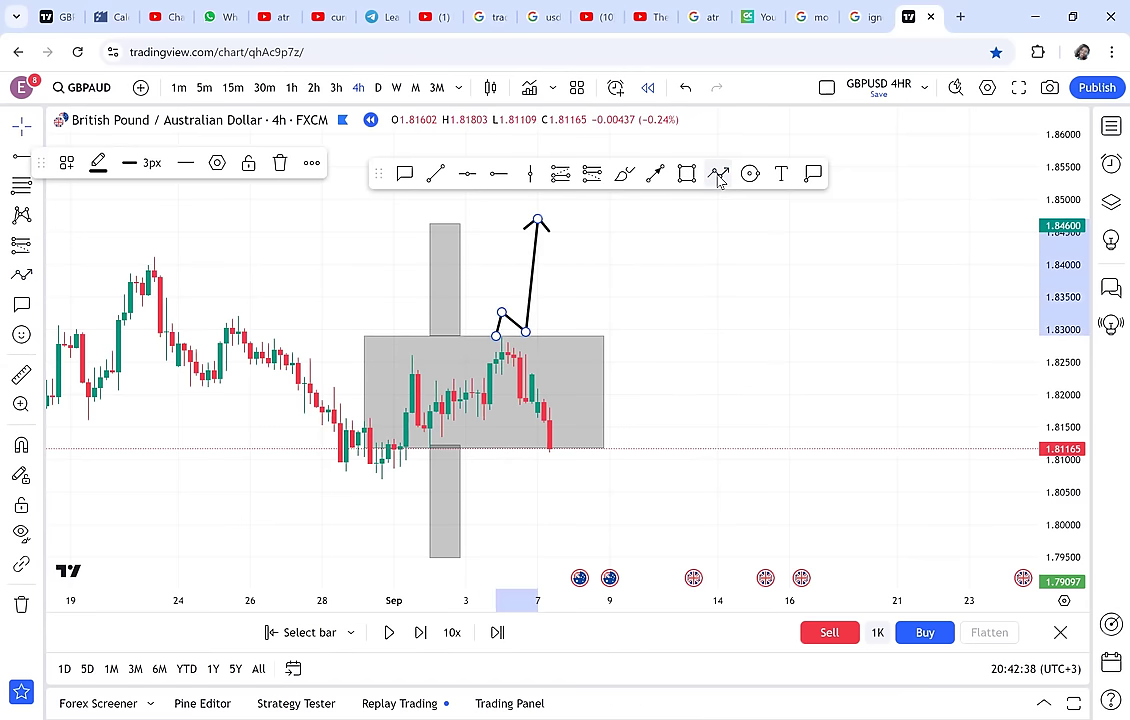
{"action": "left_click", "coordinate": [719, 175]}
{"action": "left_click", "coordinate": [489, 449]}
{"action": "left_click", "coordinate": [495, 481]}
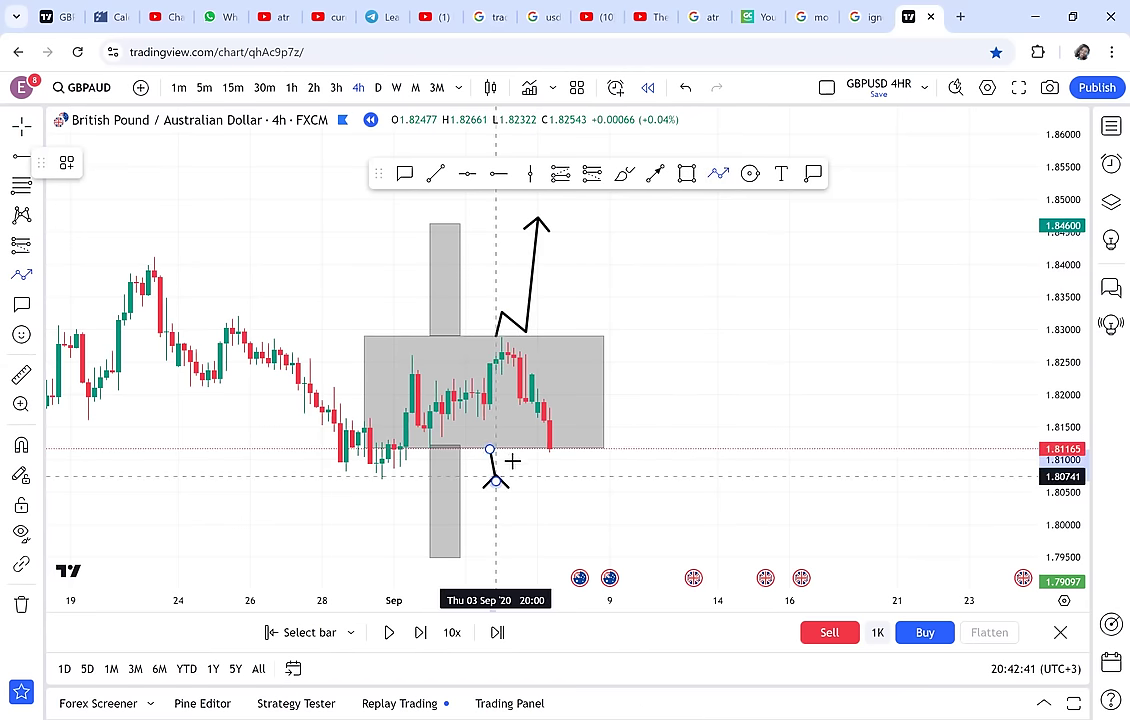
{"action": "left_click", "coordinate": [519, 443]}
{"action": "double_click", "coordinate": [542, 540]}
- Stop the replay and place a horizontal ray at about 1.79471
{"action": "left_click_drag", "start_coordinate": [623, 513], "coordinate": [640, 430]}
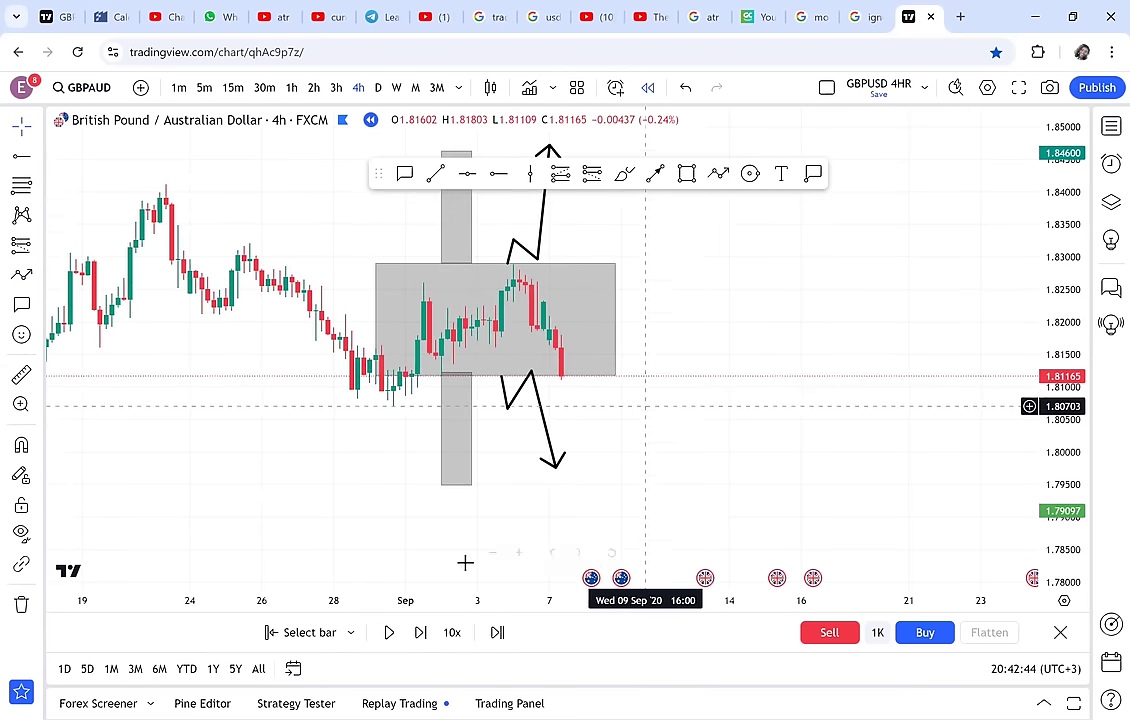
{"action": "left_click", "coordinate": [390, 640]}
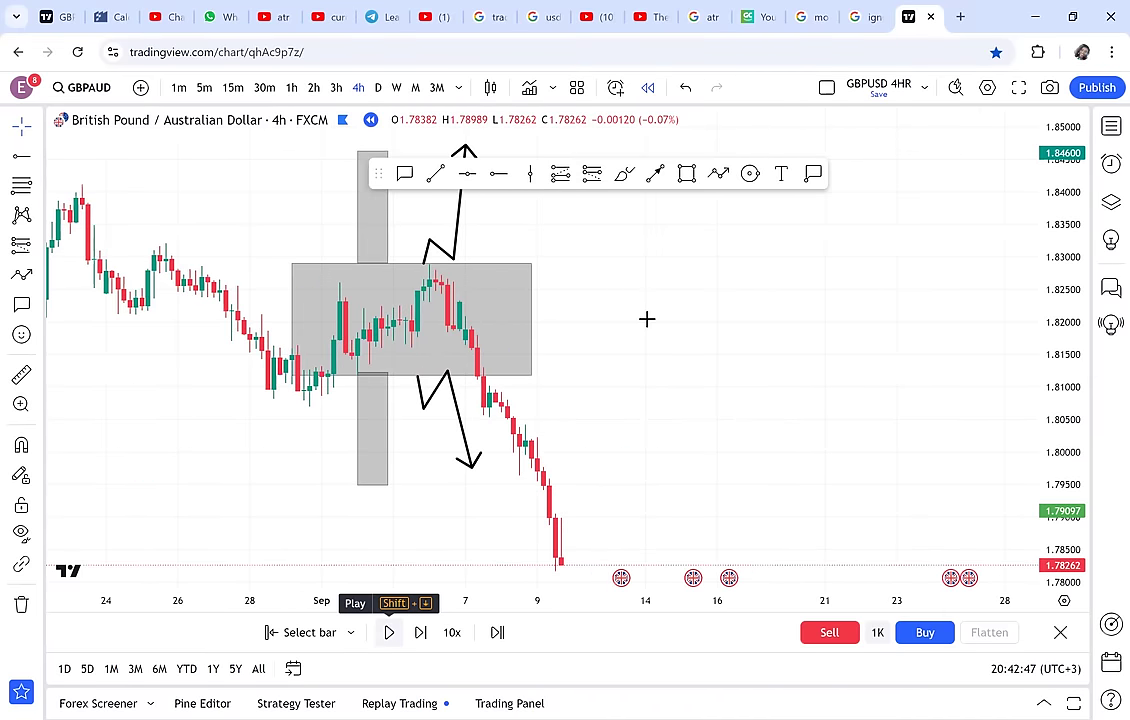
{"action": "left_click", "coordinate": [274, 486]}
- Restart the bar replay from the 21 Aug 2020 bar
{"action": "left_click_drag", "start_coordinate": [842, 372], "coordinate": [834, 431]}
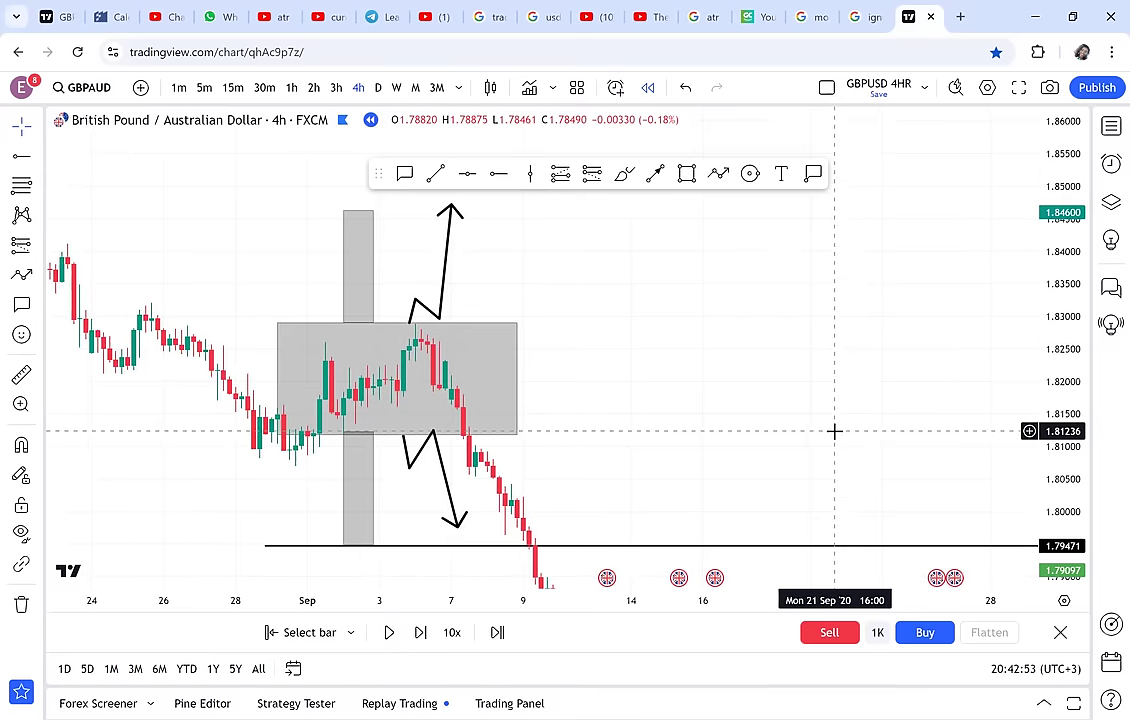
{"action": "left_click_drag", "start_coordinate": [404, 260], "coordinate": [775, 326]}
{"action": "scroll", "coordinate": [451, 328], "scroll_direction": "up", "scroll_amount": 1}
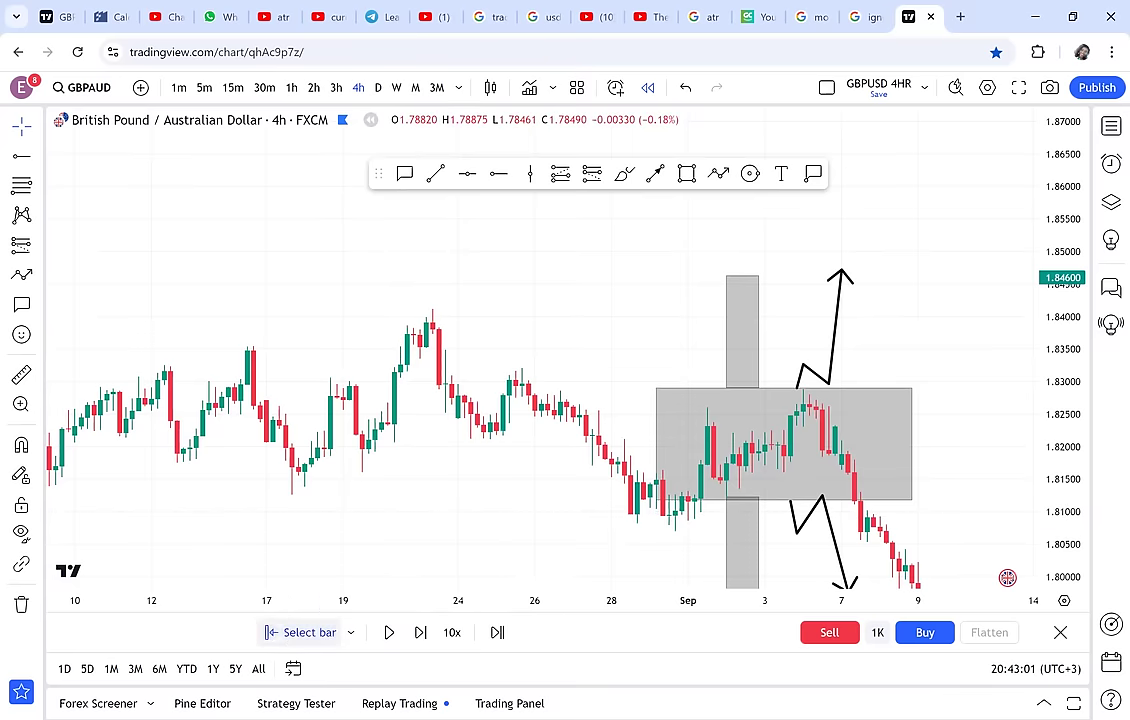
{"action": "left_click", "coordinate": [438, 446]}
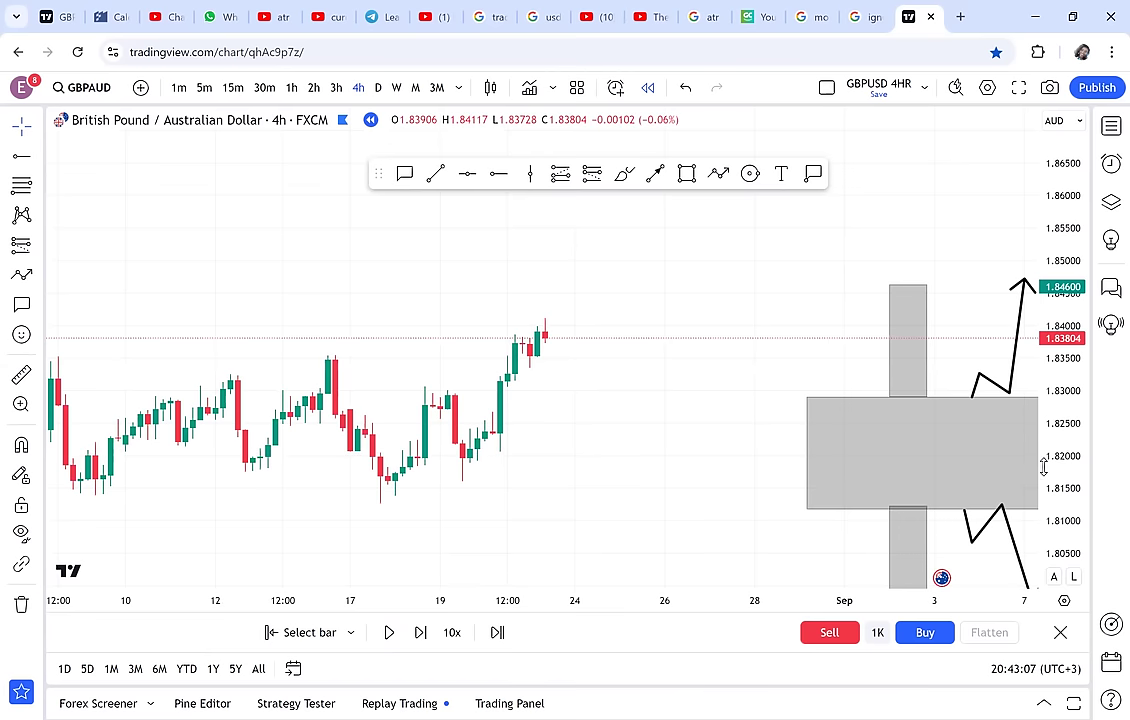
- Add a horizontal ray at 1.84111 and circle where price touched that high
{"action": "left_click_drag", "start_coordinate": [1043, 466], "coordinate": [983, 333]}
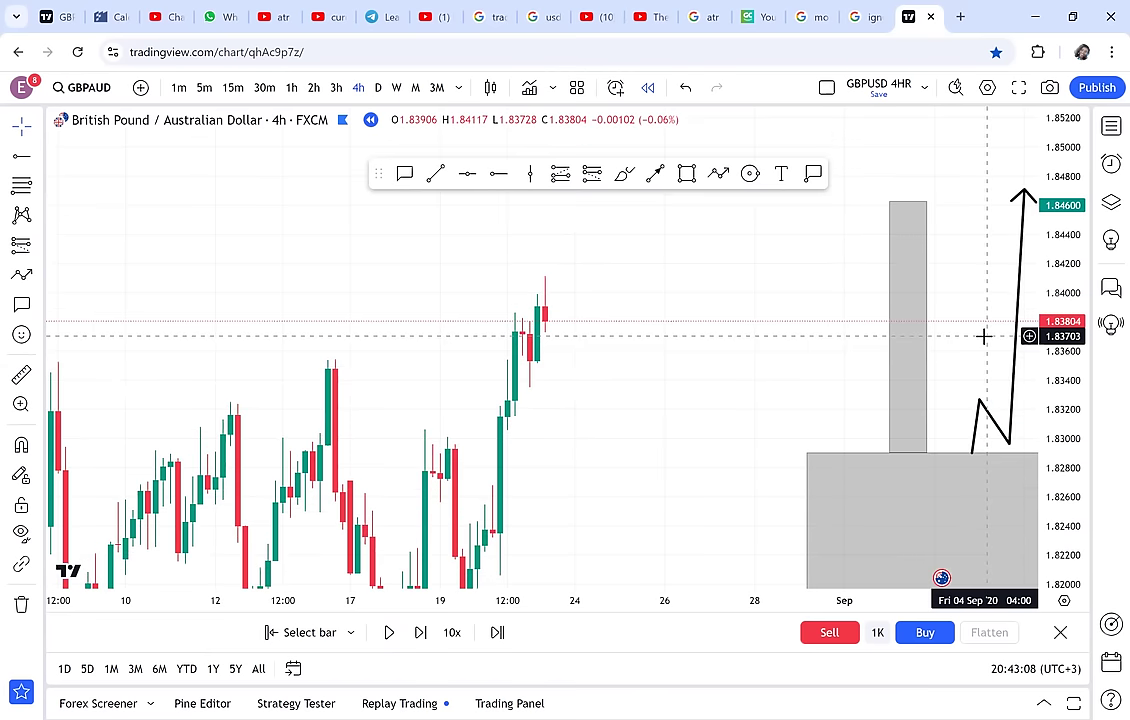
{"action": "left_click", "coordinate": [365, 276]}
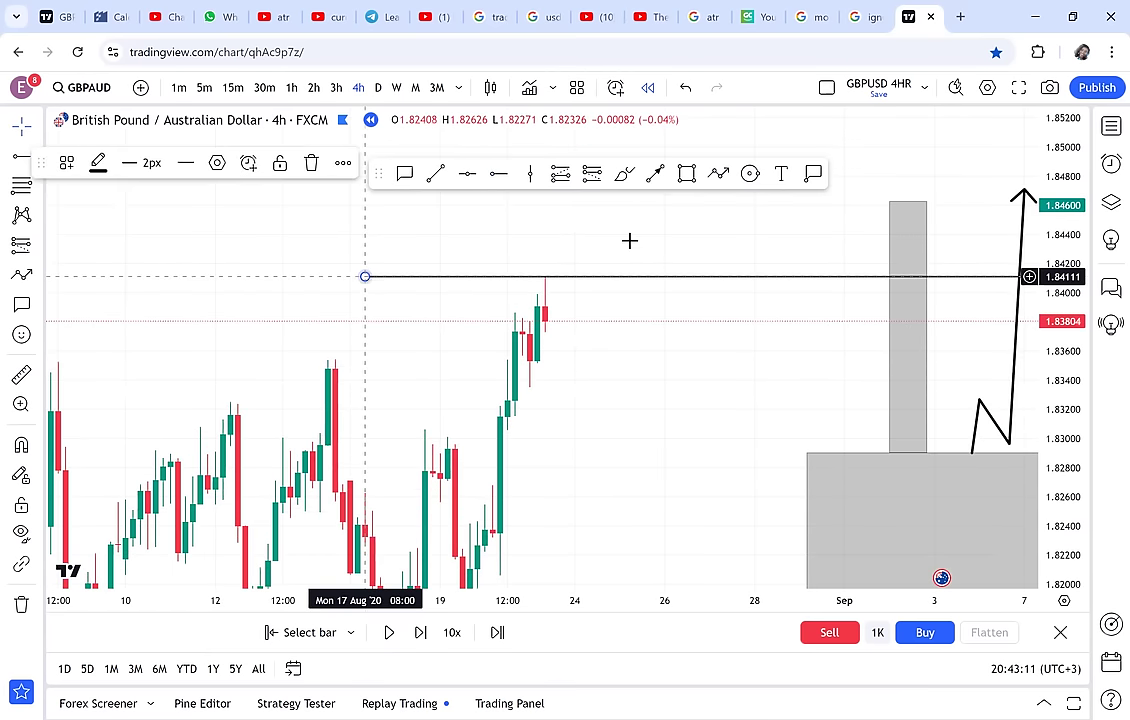
{"action": "left_click", "coordinate": [749, 176]}
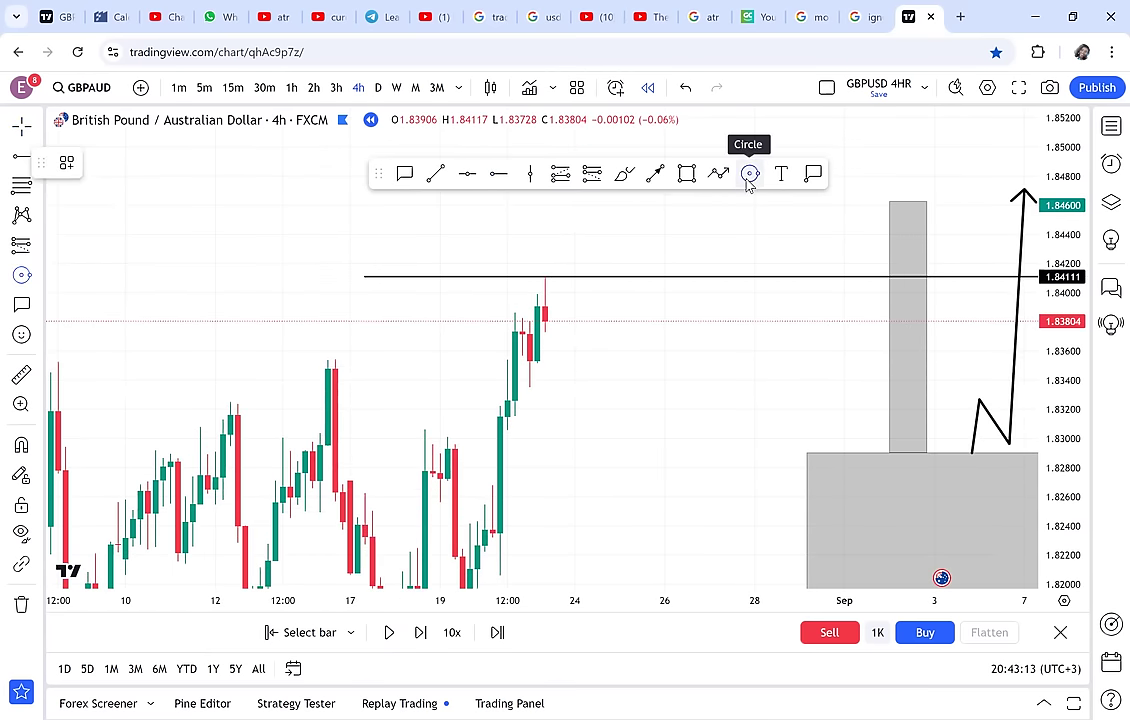
{"action": "left_click", "coordinate": [545, 273]}
{"action": "left_click", "coordinate": [547, 286]}
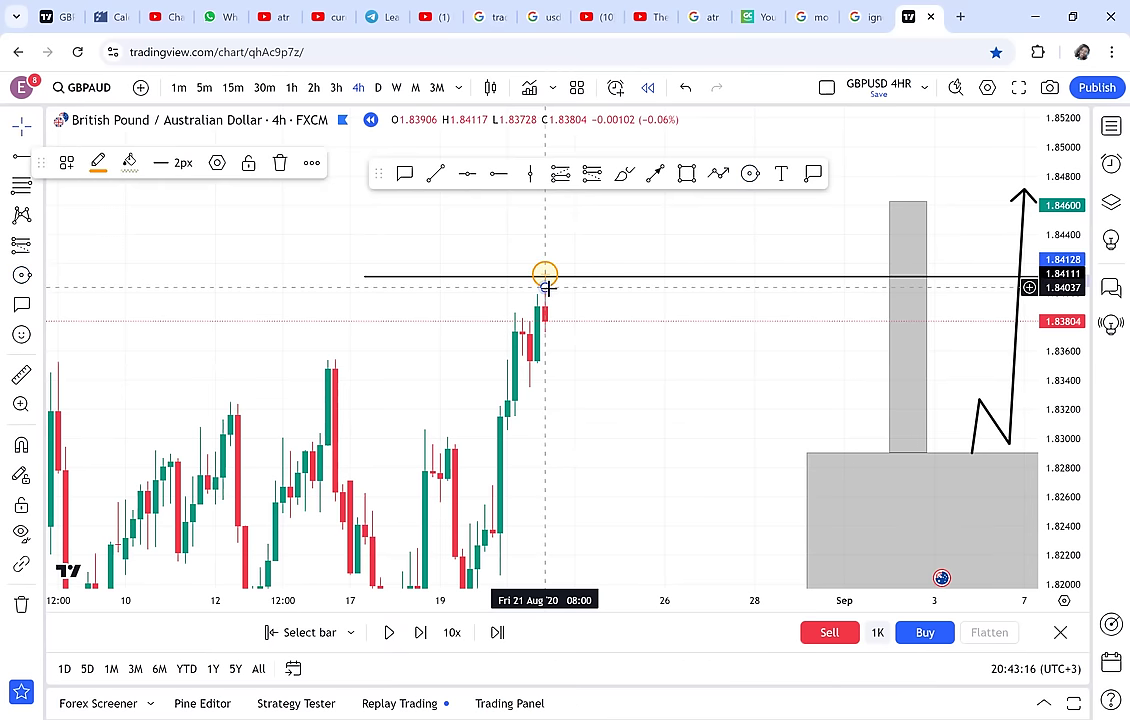
- Add a horizontal ray at 1.83363 and circle where price met that level
{"action": "left_click_drag", "start_coordinate": [495, 297], "coordinate": [410, 293]}
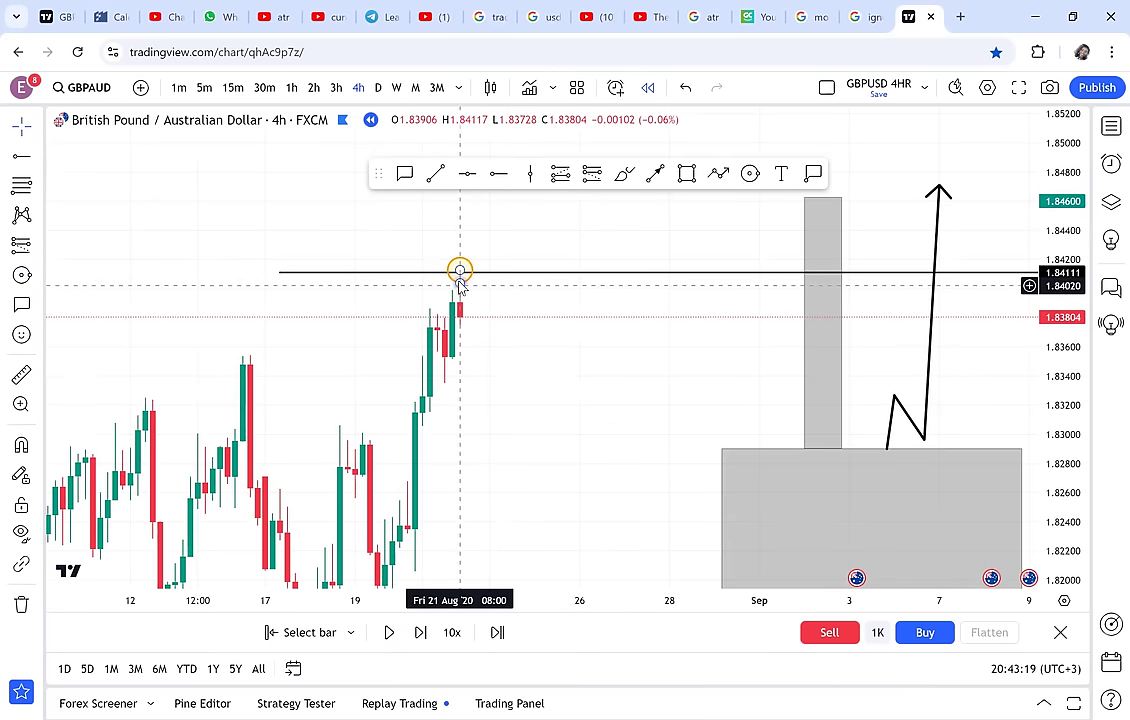
{"action": "scroll", "coordinate": [587, 255], "scroll_direction": "up", "scroll_amount": 1}
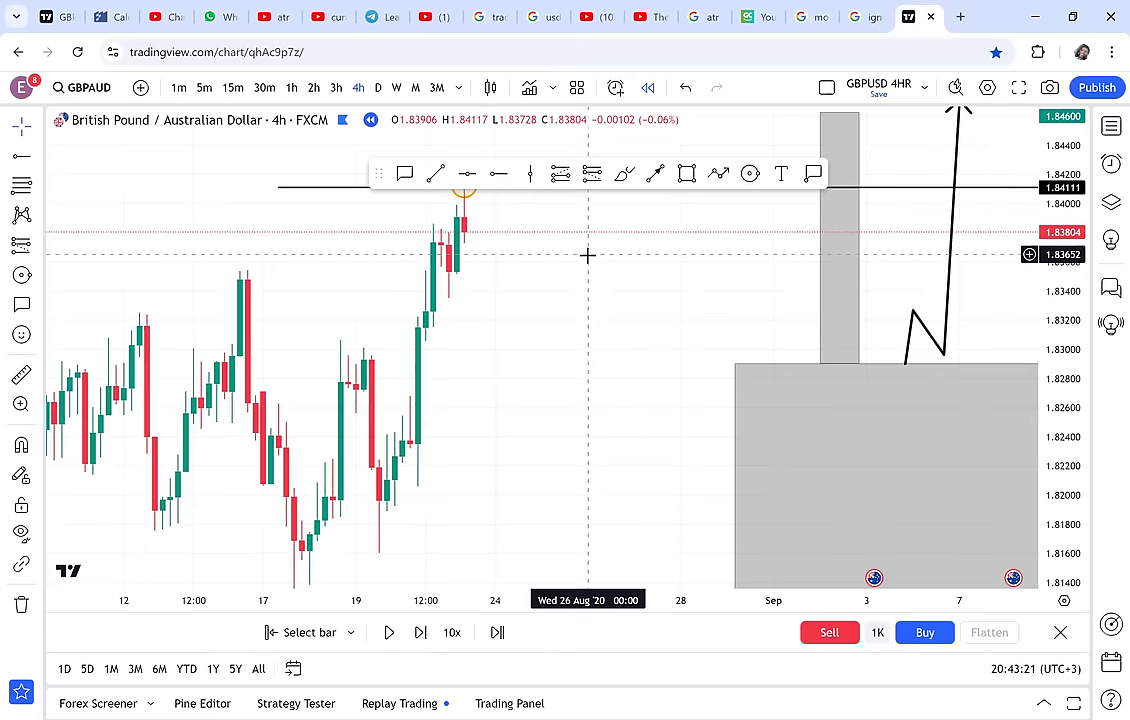
{"action": "left_click", "coordinate": [498, 174]}
{"action": "left_click", "coordinate": [292, 366]}
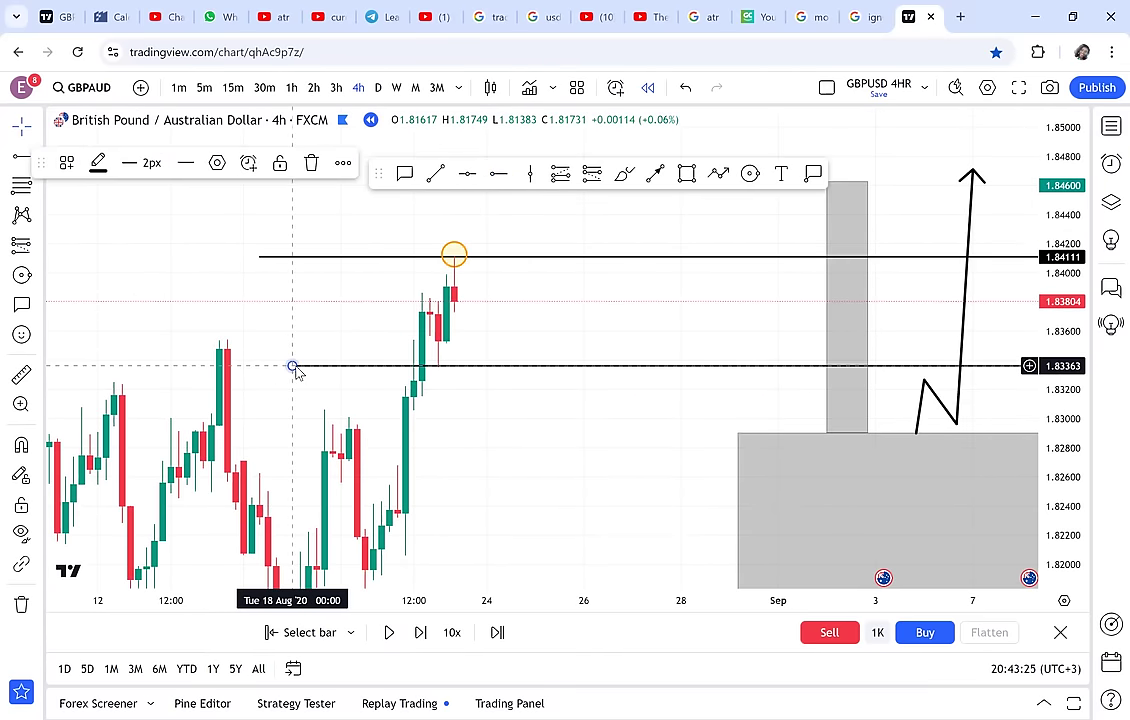
{"action": "left_click", "coordinate": [749, 175]}
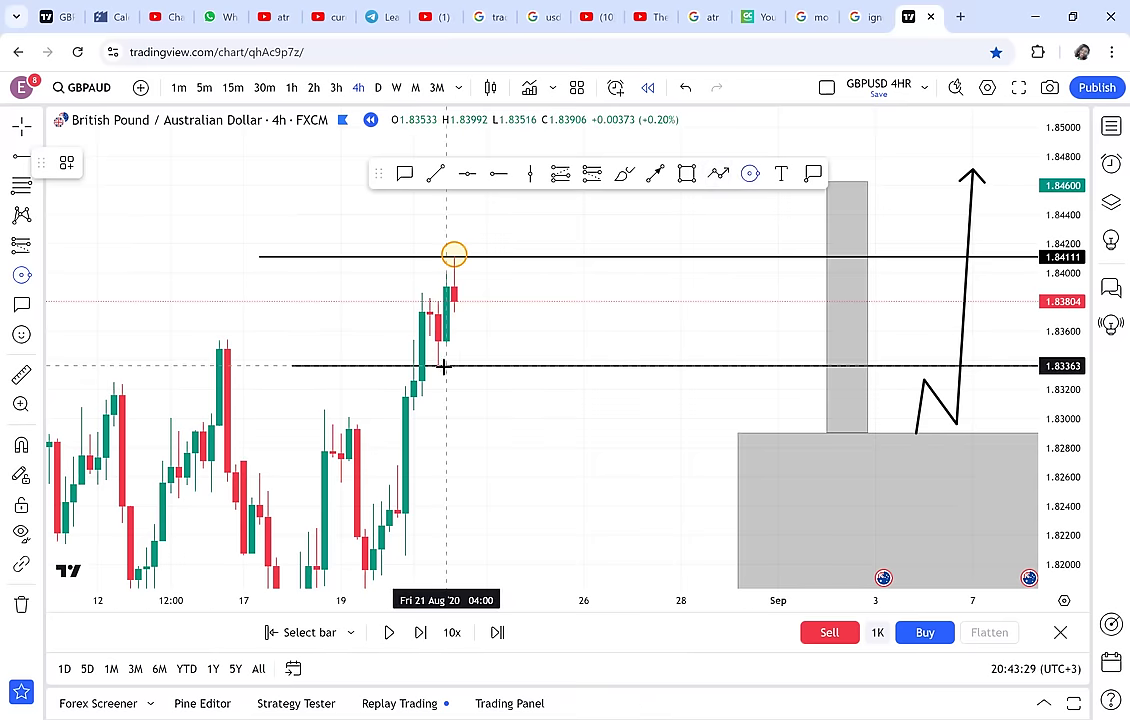
{"action": "left_click_drag", "start_coordinate": [438, 366], "coordinate": [445, 376]}
{"action": "left_click_drag", "start_coordinate": [502, 352], "coordinate": [558, 333]}
{"action": "left_click", "coordinate": [558, 333]}
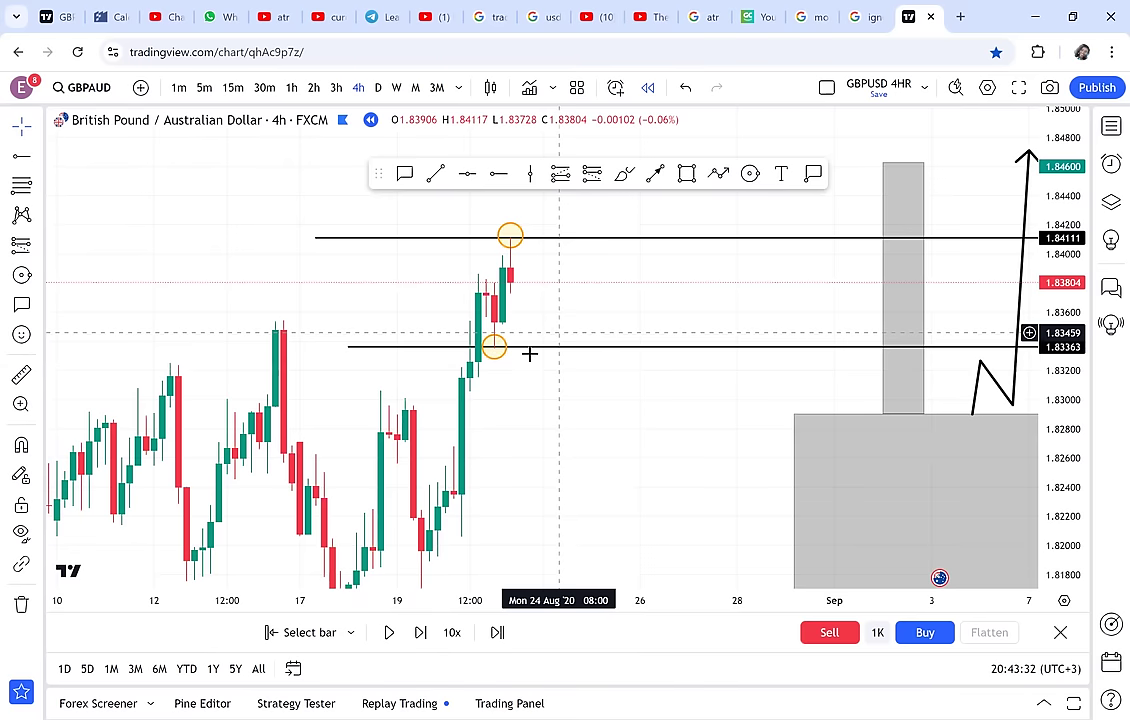
{"action": "scroll", "coordinate": [577, 335], "scroll_direction": "right", "scroll_amount": 2}
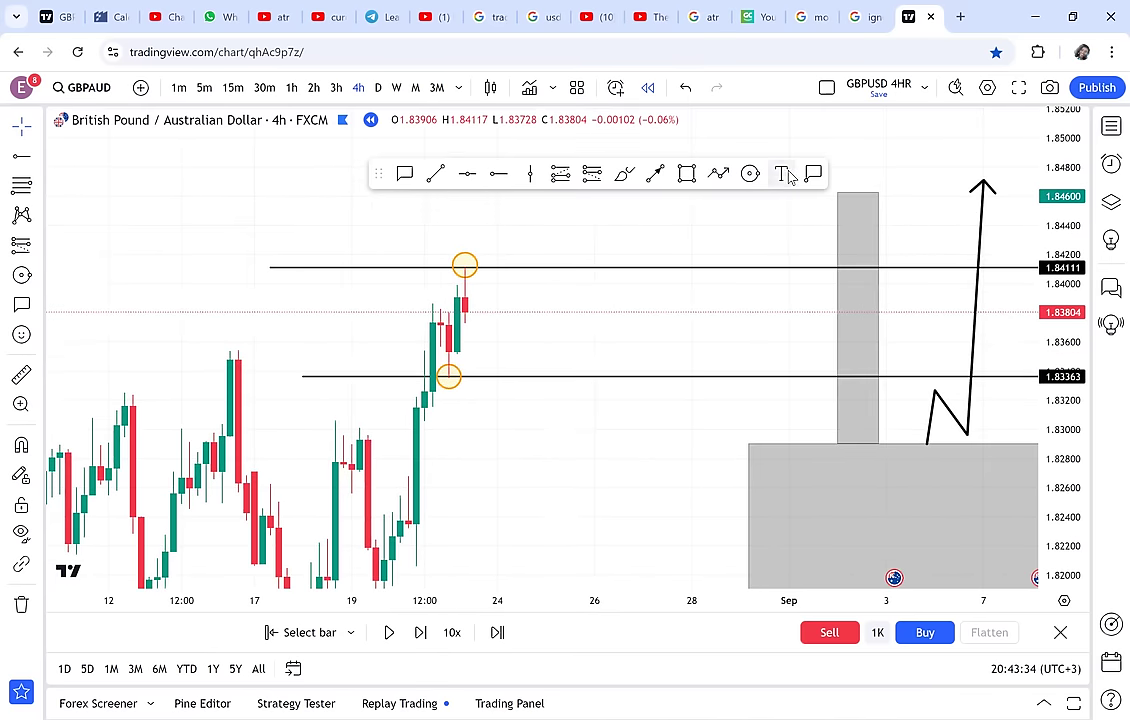
- Add a 'resistance' text label above the 1.84111 ray
{"action": "left_click", "coordinate": [782, 175]}
{"action": "left_click", "coordinate": [529, 254]}
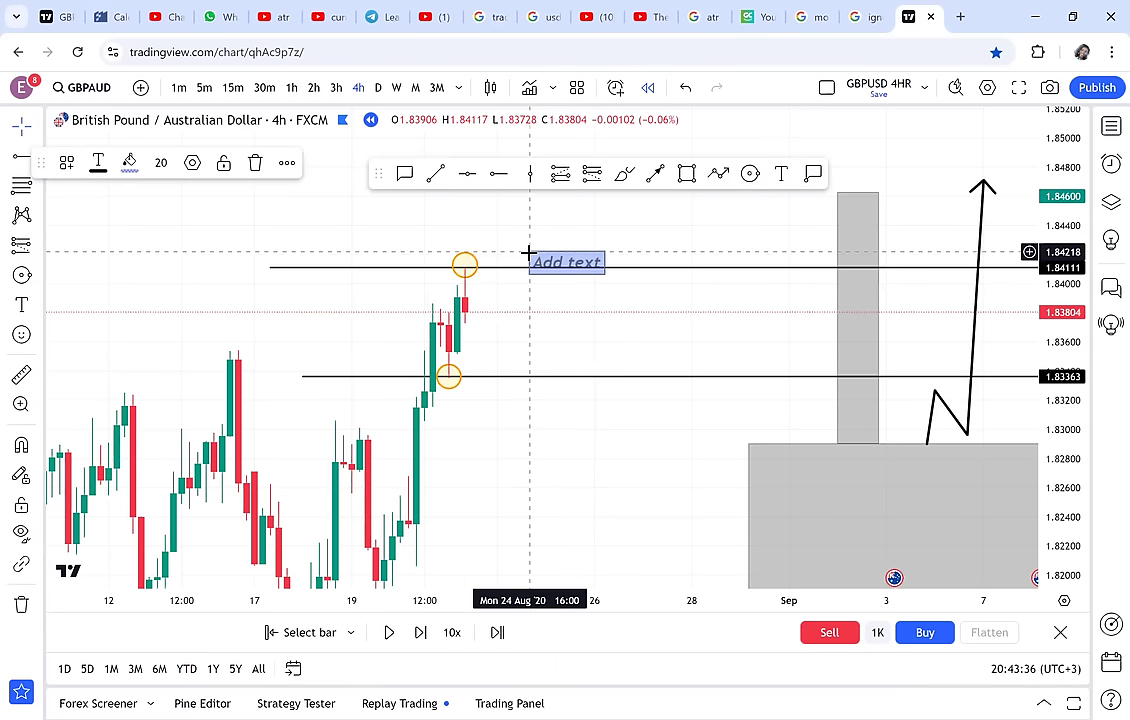
{"action": "type", "text": "resistance"}
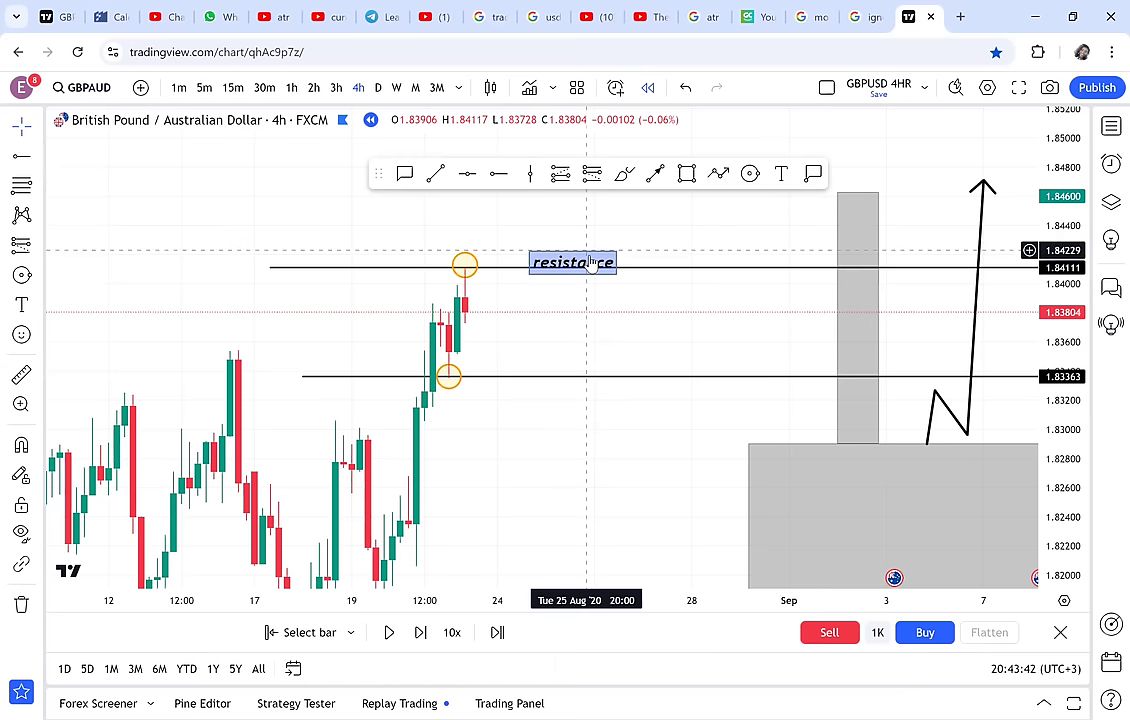
{"action": "left_click", "coordinate": [565, 243]}
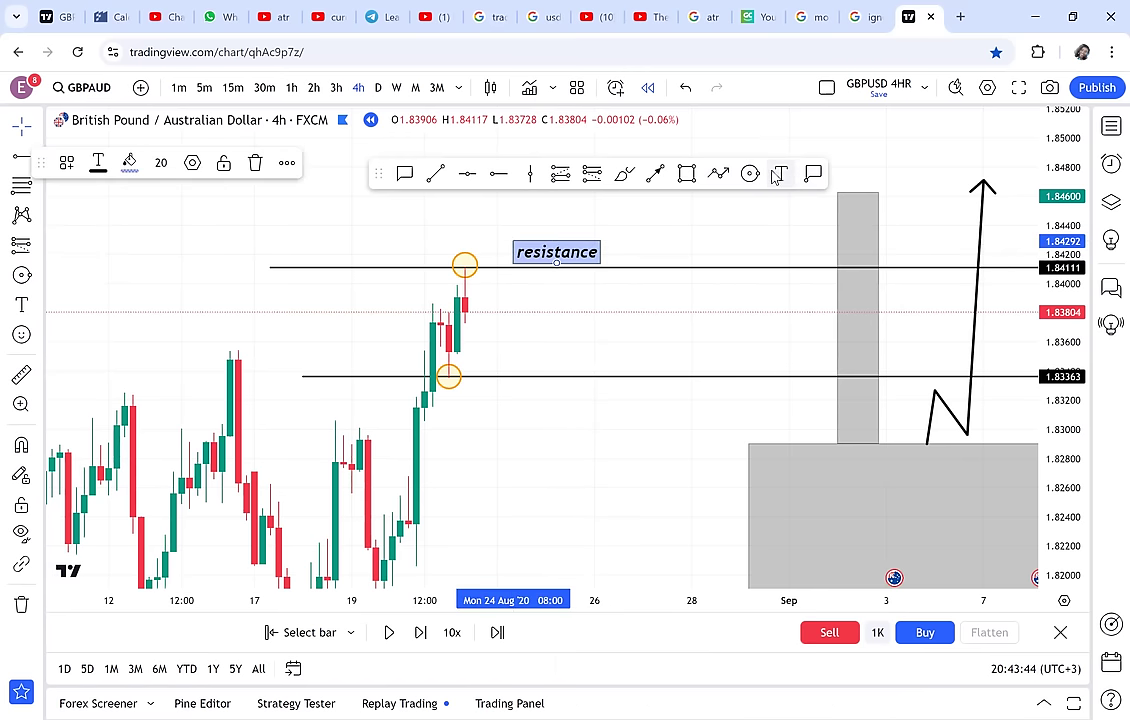
- Add a 'support' text label below the 1.83363 ray
{"action": "left_click", "coordinate": [780, 174]}
{"action": "left_click", "coordinate": [514, 386]}
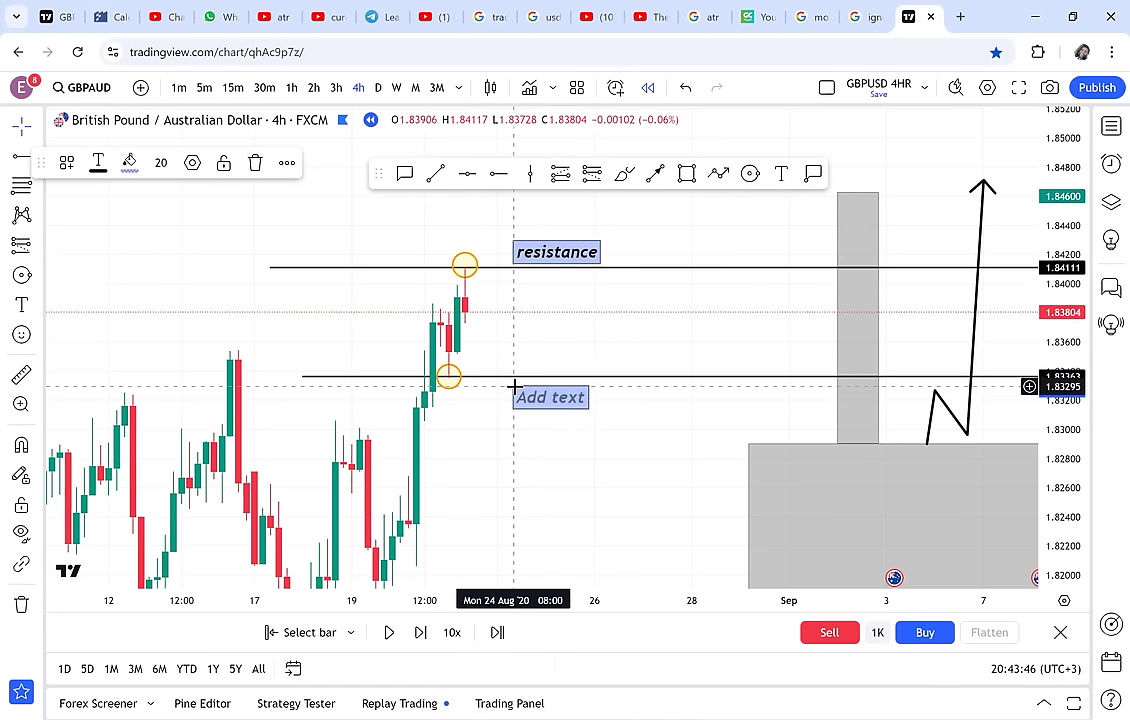
{"action": "type", "text": "support"}
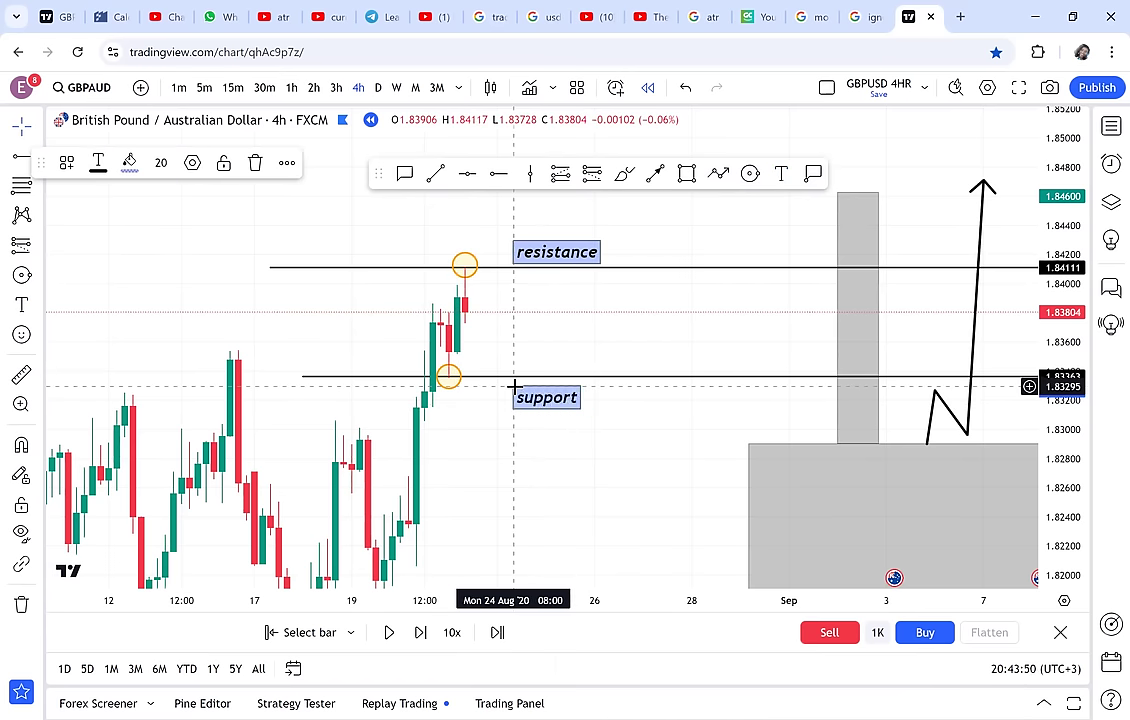
{"action": "left_click", "coordinate": [650, 340]}
{"action": "scroll", "coordinate": [650, 340], "scroll_direction": "up", "scroll_amount": 2}
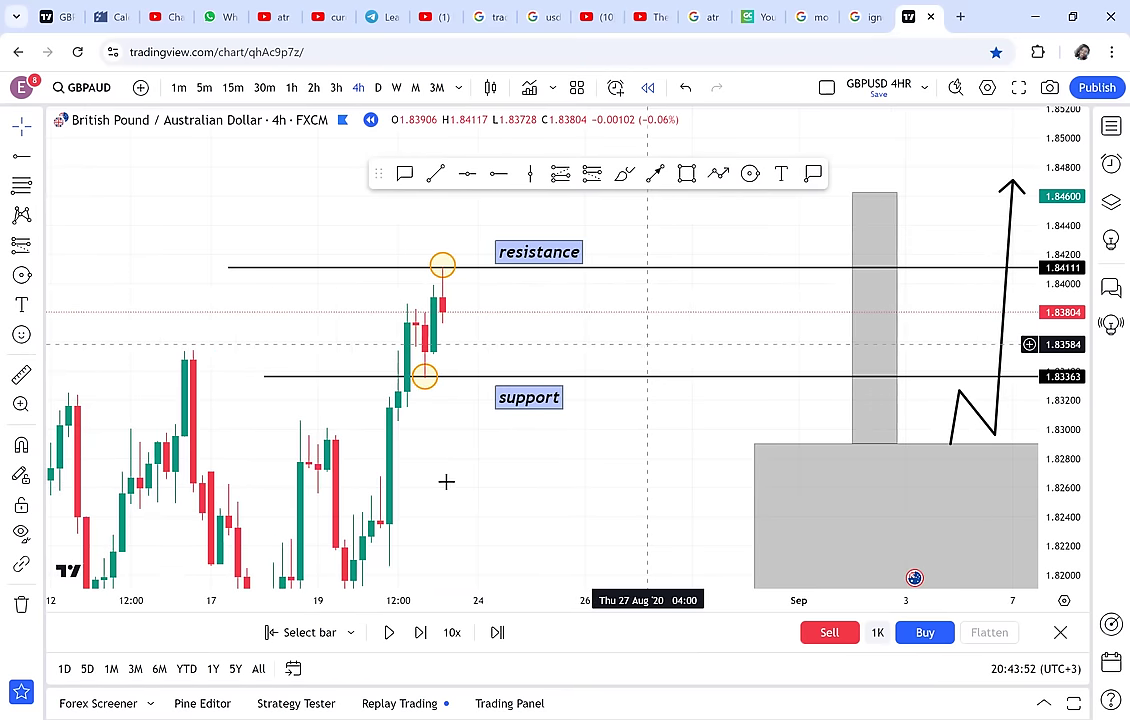
- Advance the replay two bars, then restart it from the latest bar
{"action": "left_click", "coordinate": [421, 633]}
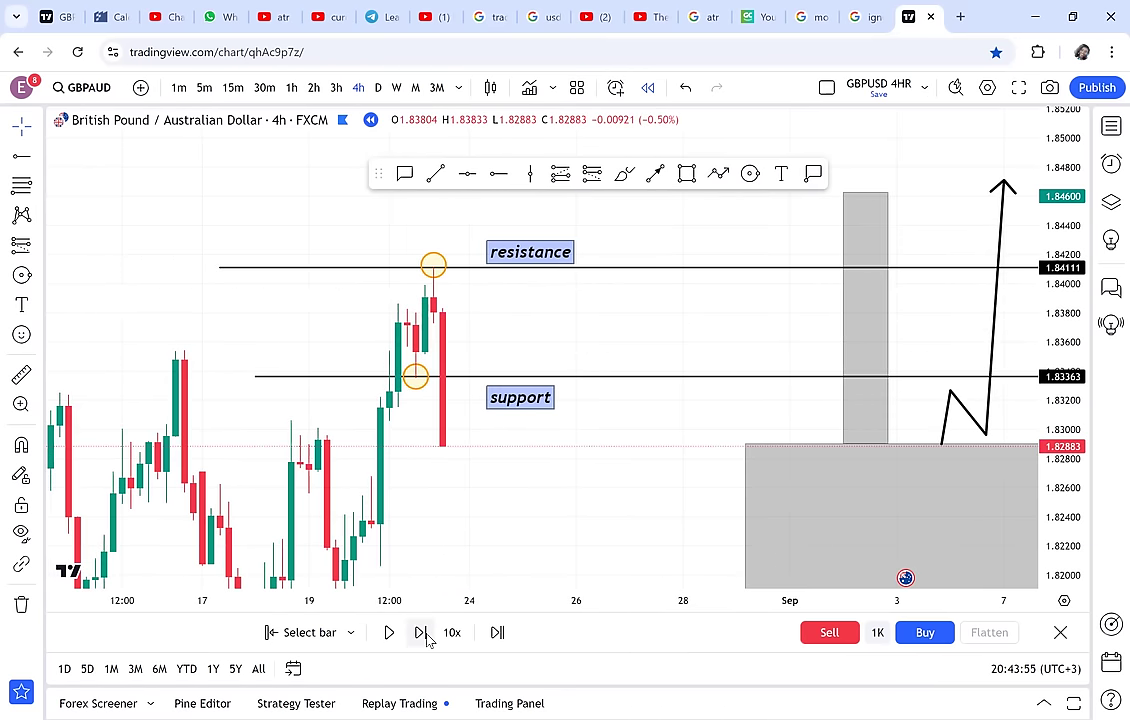
{"action": "left_click", "coordinate": [421, 633]}
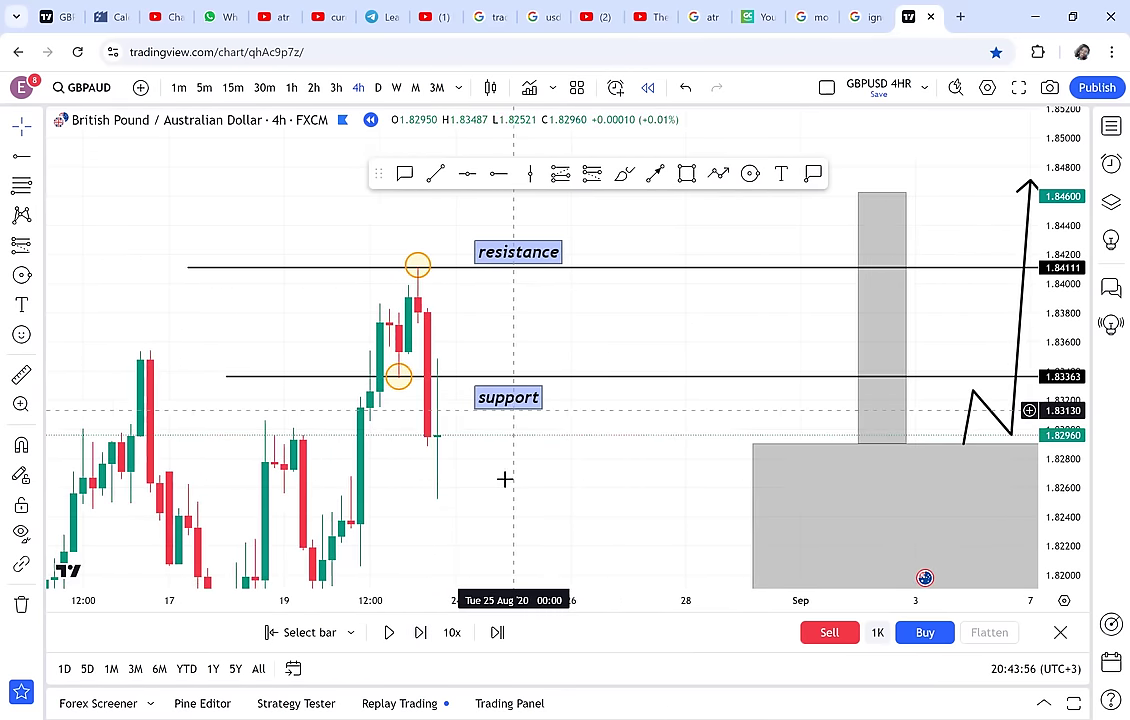
{"action": "scroll", "coordinate": [607, 418], "scroll_direction": "left", "scroll_amount": 2}
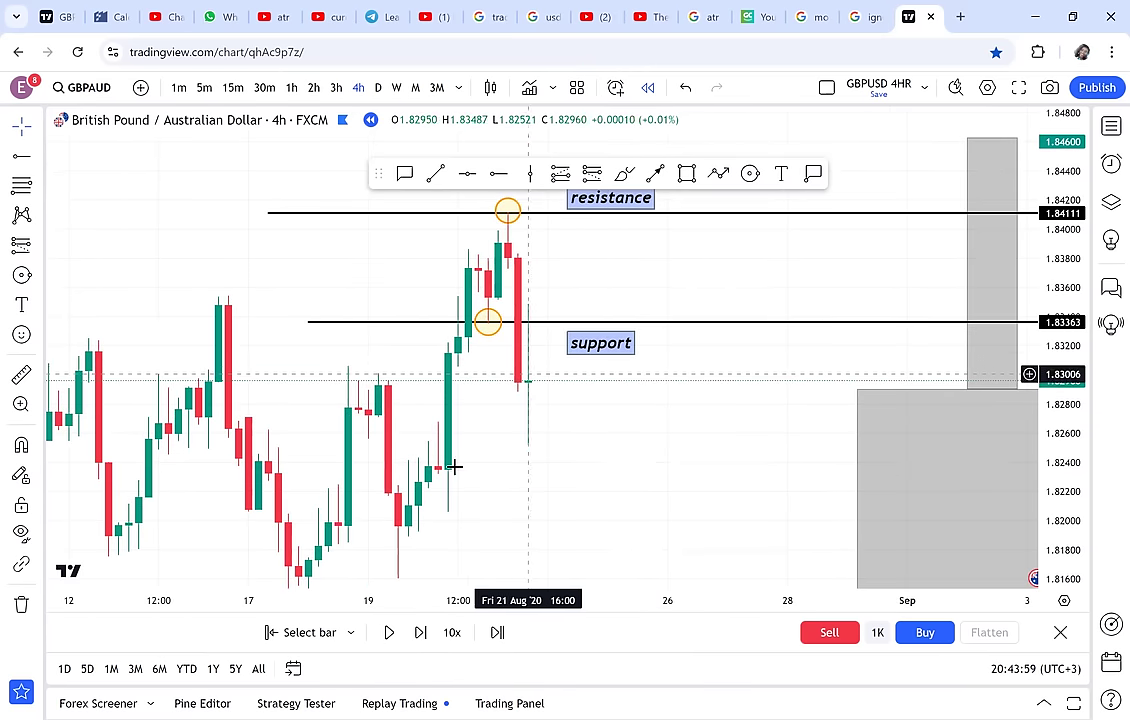
{"action": "left_click", "coordinate": [290, 635]}
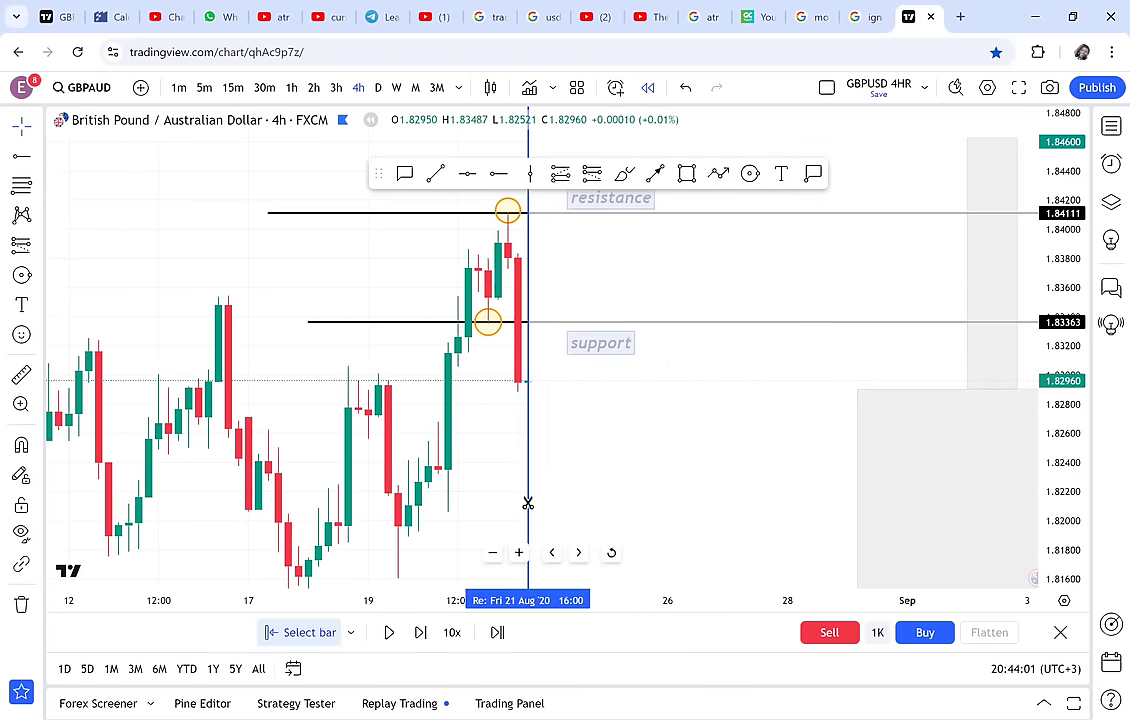
{"action": "left_click", "coordinate": [708, 442]}
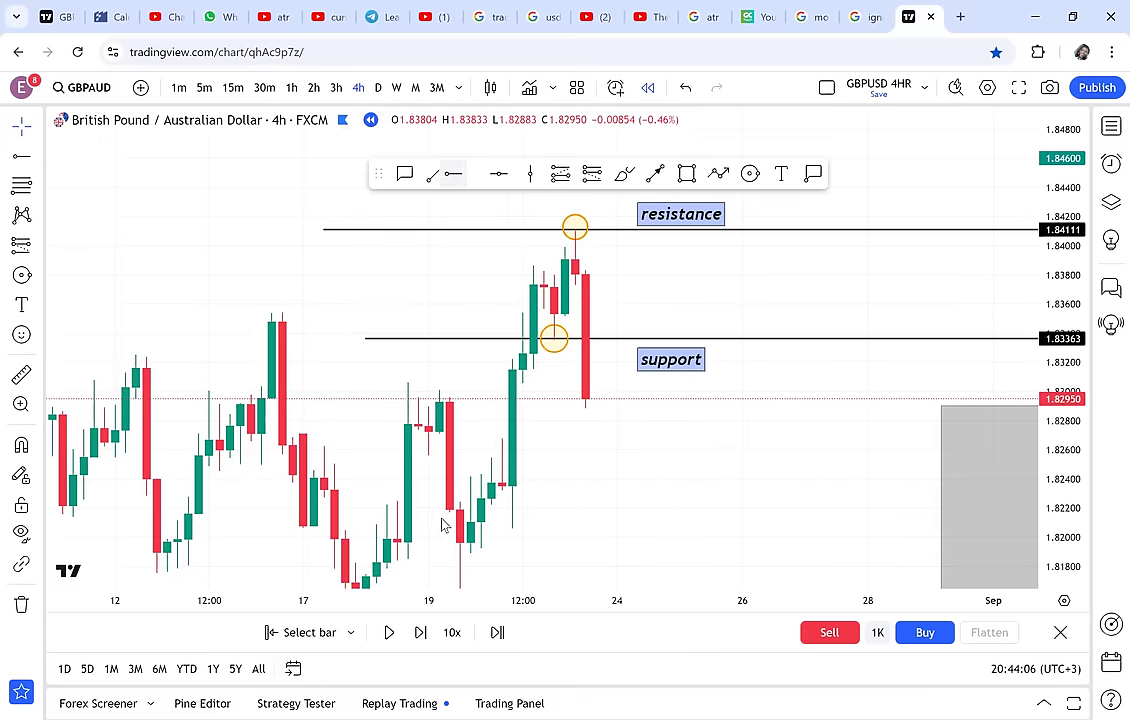
- Place a horizontal line at 1.82065
{"action": "left_click", "coordinate": [498, 174]}
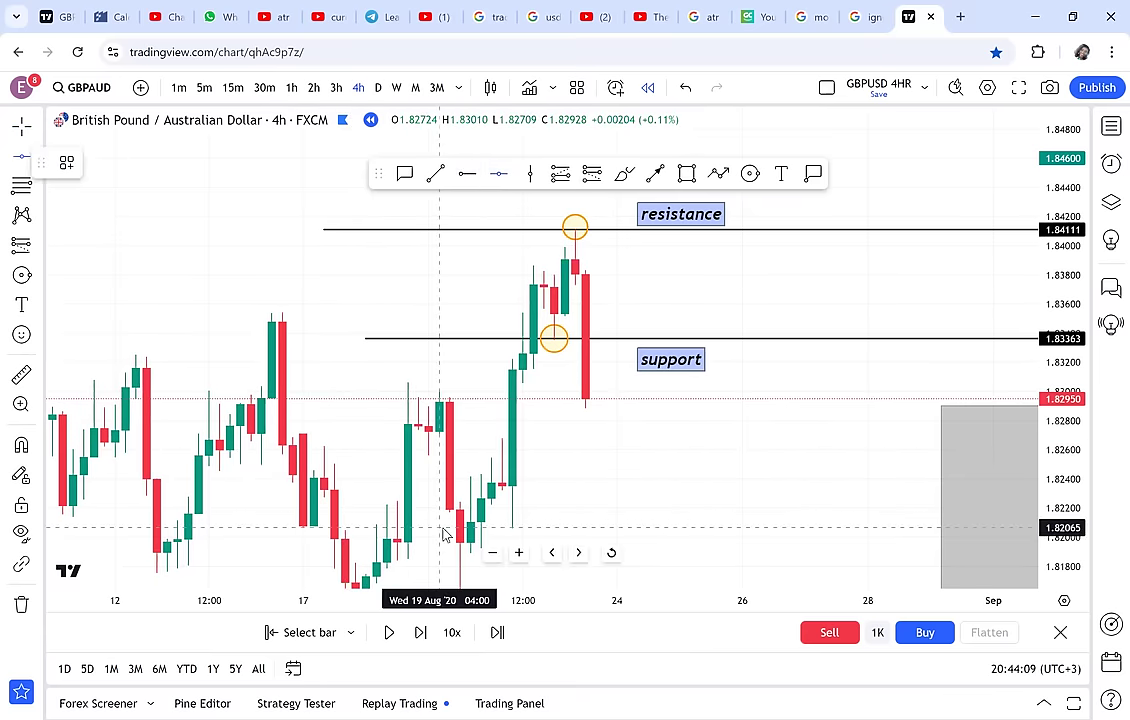
{"action": "left_click", "coordinate": [446, 528]}
{"action": "left_click_drag", "start_coordinate": [648, 465], "coordinate": [525, 441]}
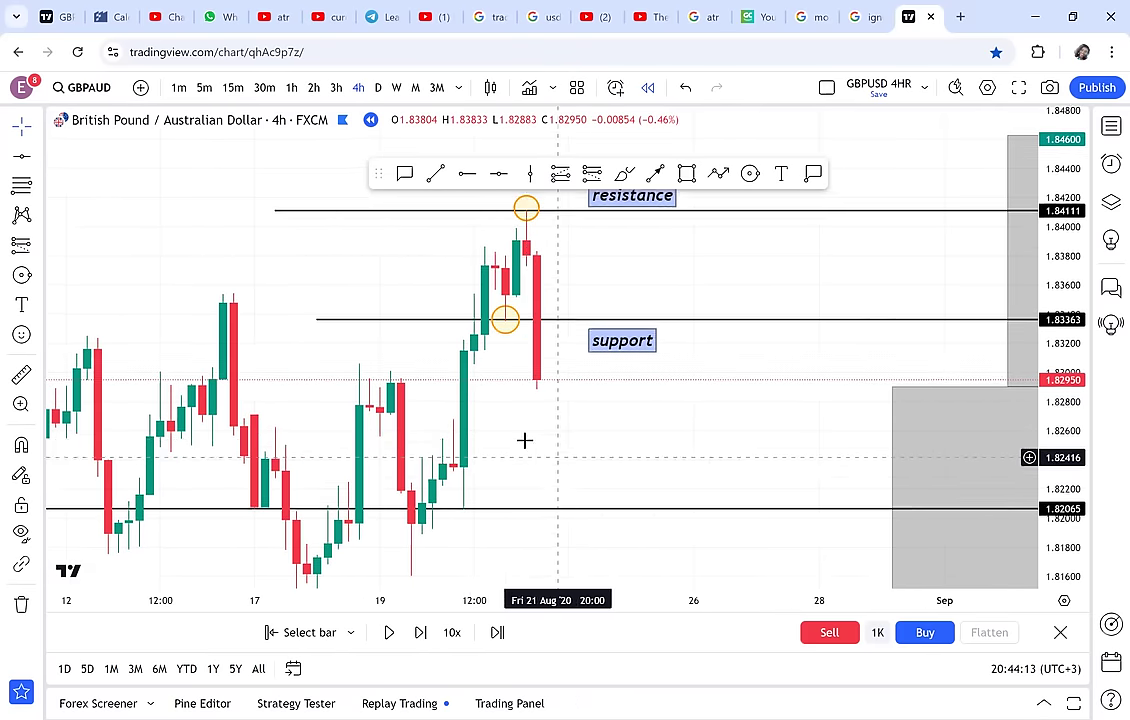
{"action": "left_click_drag", "start_coordinate": [608, 387], "coordinate": [648, 383]}
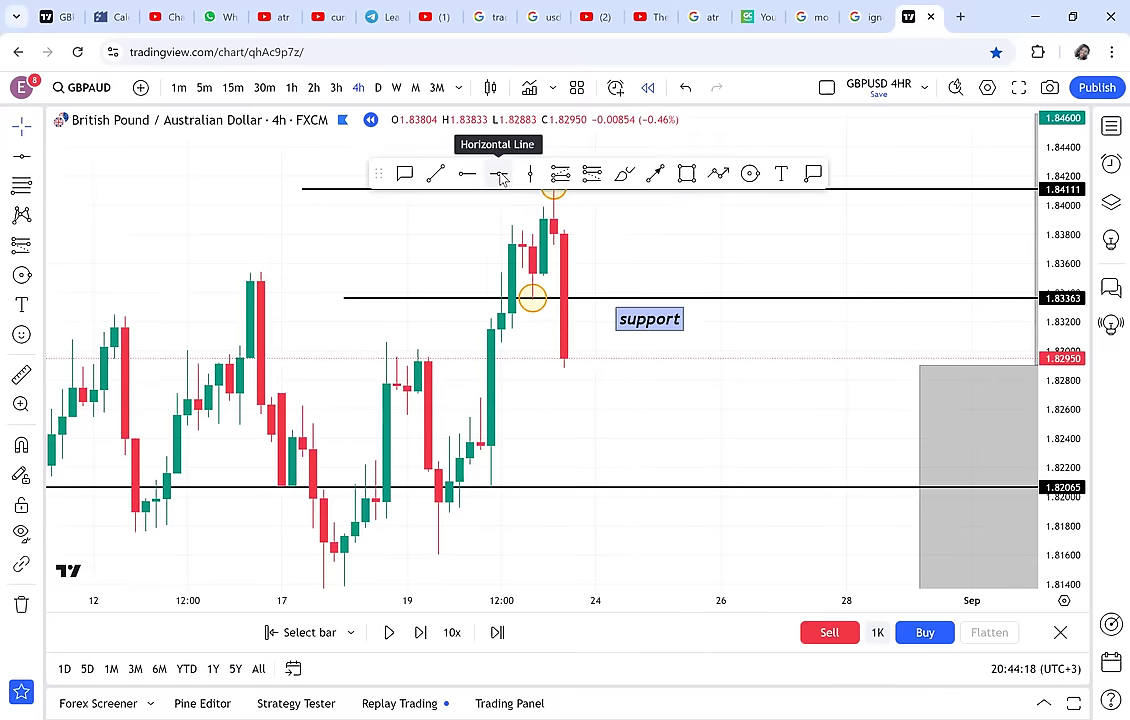
- Draw a small circle where price touched the 1.82065 line
{"action": "left_click", "coordinate": [750, 173]}
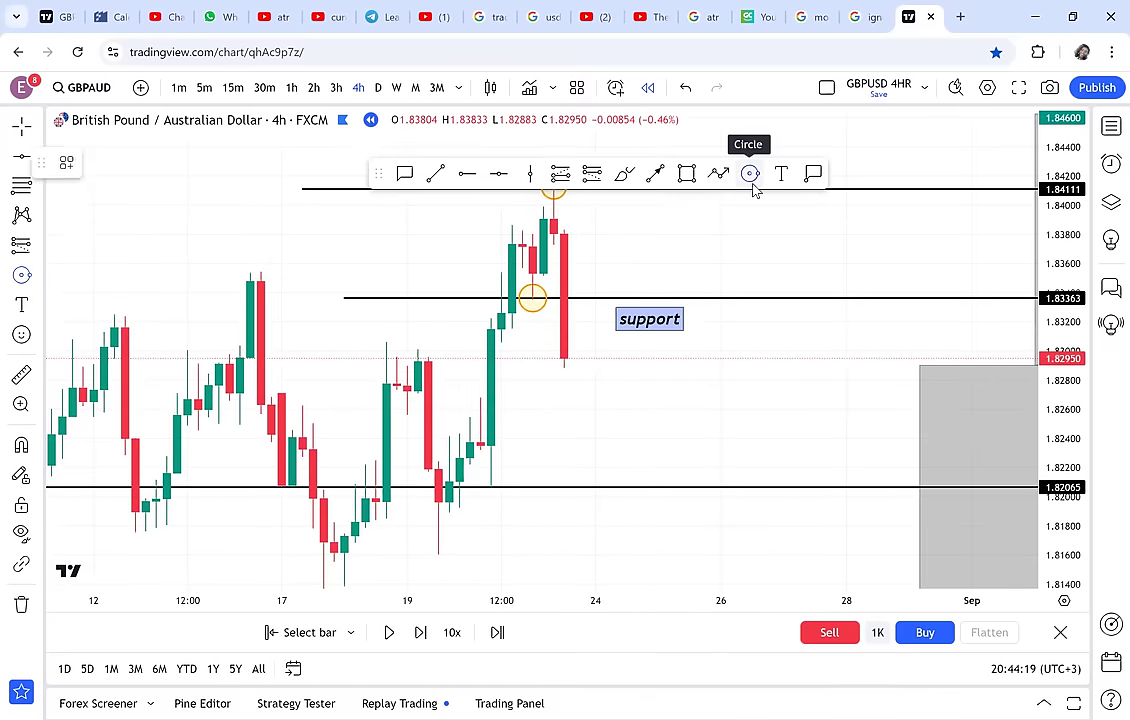
{"action": "left_click", "coordinate": [501, 488]}
{"action": "left_click", "coordinate": [491, 501]}
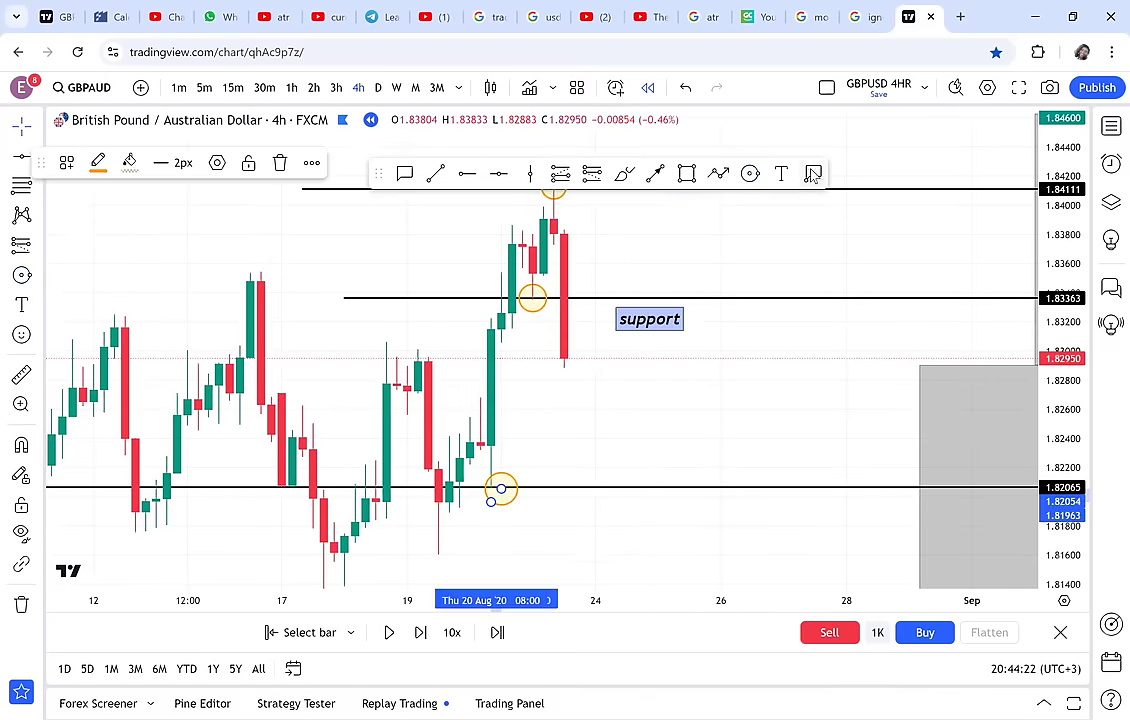
{"action": "left_click", "coordinate": [813, 174]}
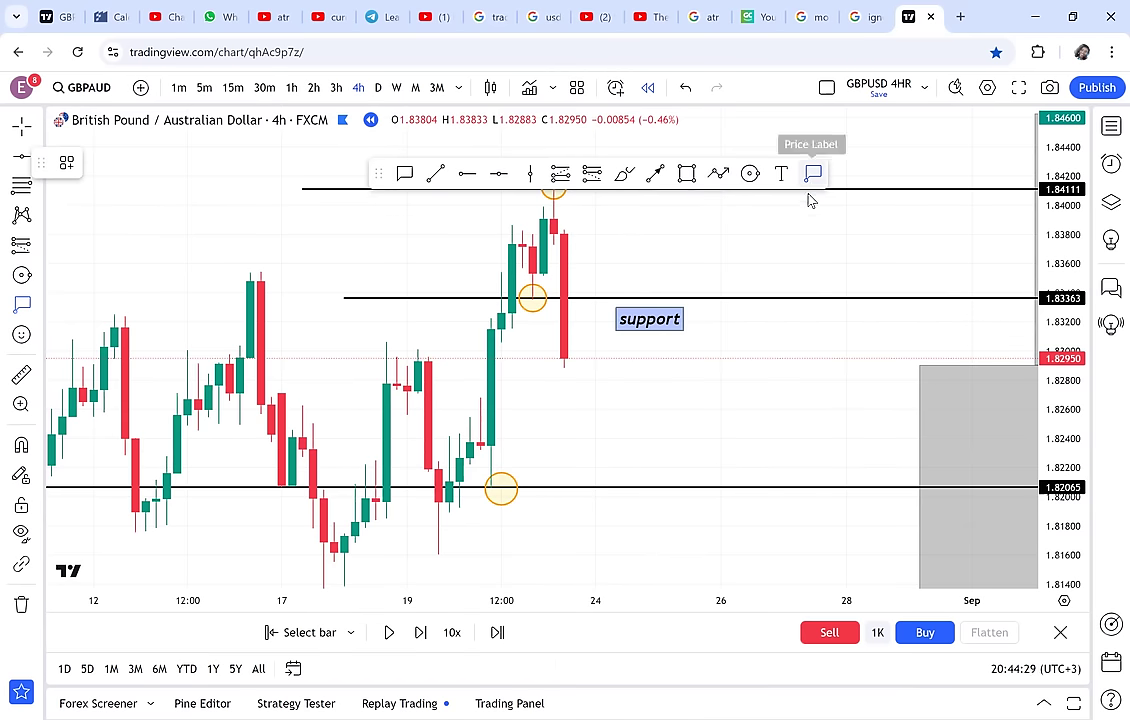
- Pause the replay and add a price label at 1.82116 on the 1.82065 line
{"action": "left_click", "coordinate": [624, 487]}
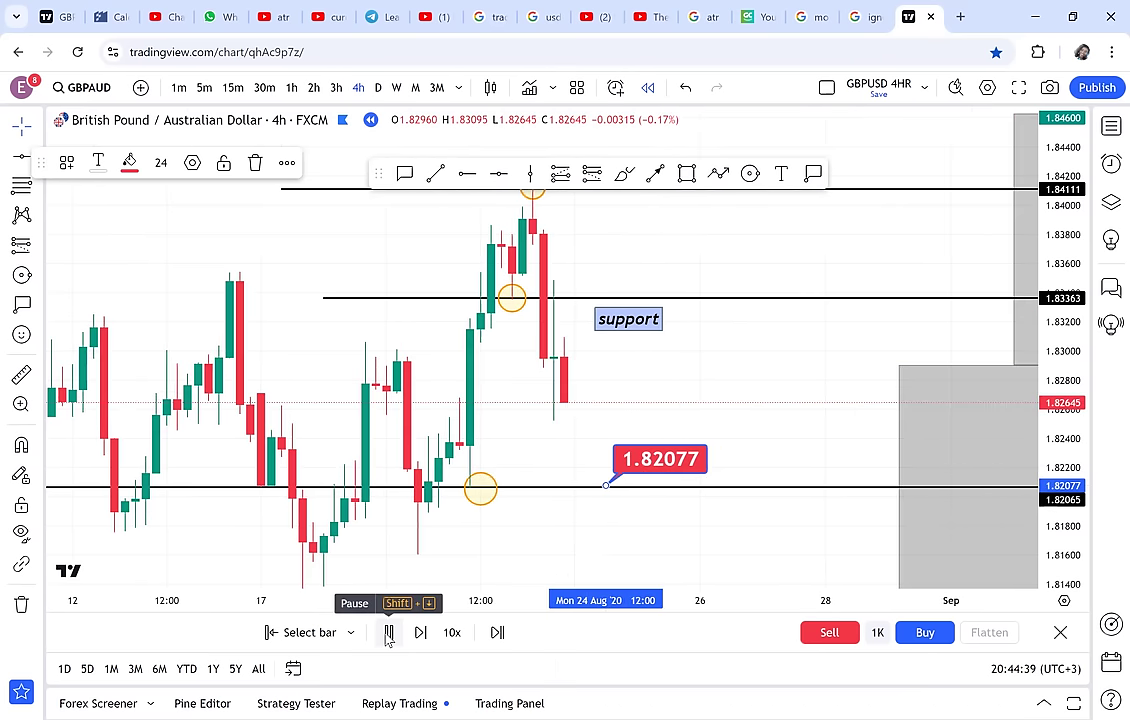
{"action": "left_click", "coordinate": [389, 632]}
{"action": "mouse_move", "coordinate": [569, 459]}
{"action": "left_mouse_down"}
{"action": "mouse_move", "coordinate": [610, 443]}
{"action": "mouse_move", "coordinate": [631, 454]}
{"action": "left_mouse_up"}
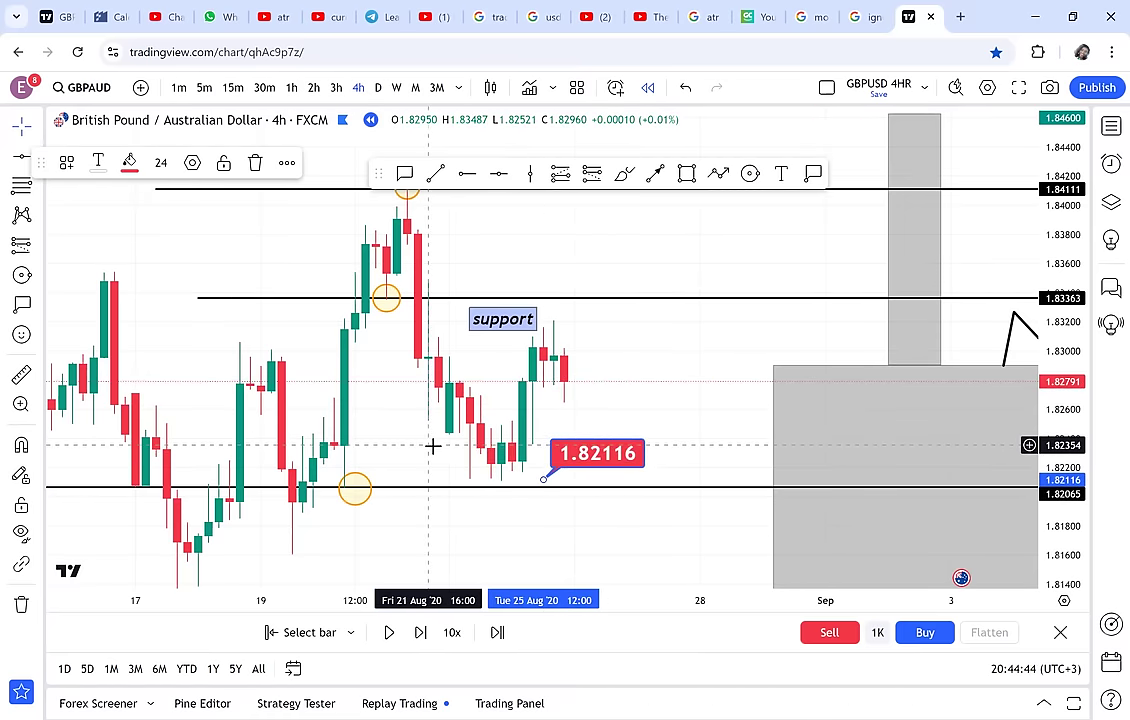
- Measure the latest pullback: −0.00238 (−0.13%) over 5 bars
{"action": "mouse_move", "coordinate": [618, 323]}
{"action": "left_mouse_down"}
{"action": "mouse_move", "coordinate": [585, 378]}
{"action": "mouse_move", "coordinate": [638, 383]}
{"action": "left_mouse_up"}
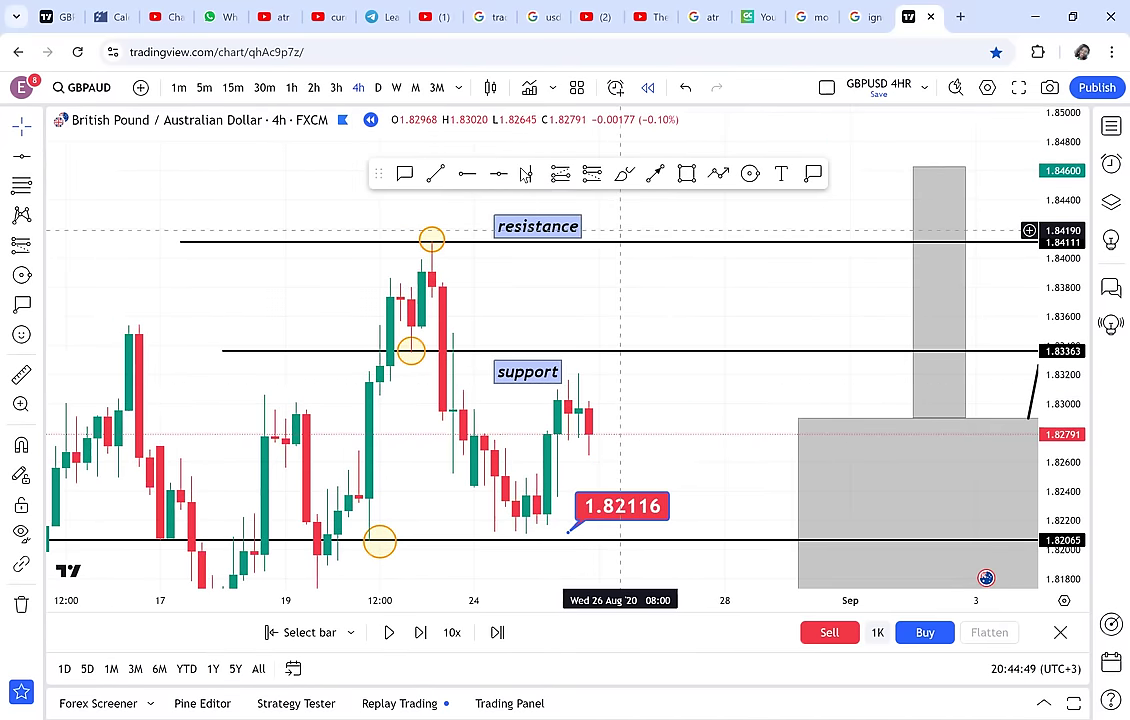
{"action": "left_click_drag", "start_coordinate": [630, 302], "coordinate": [708, 312]}
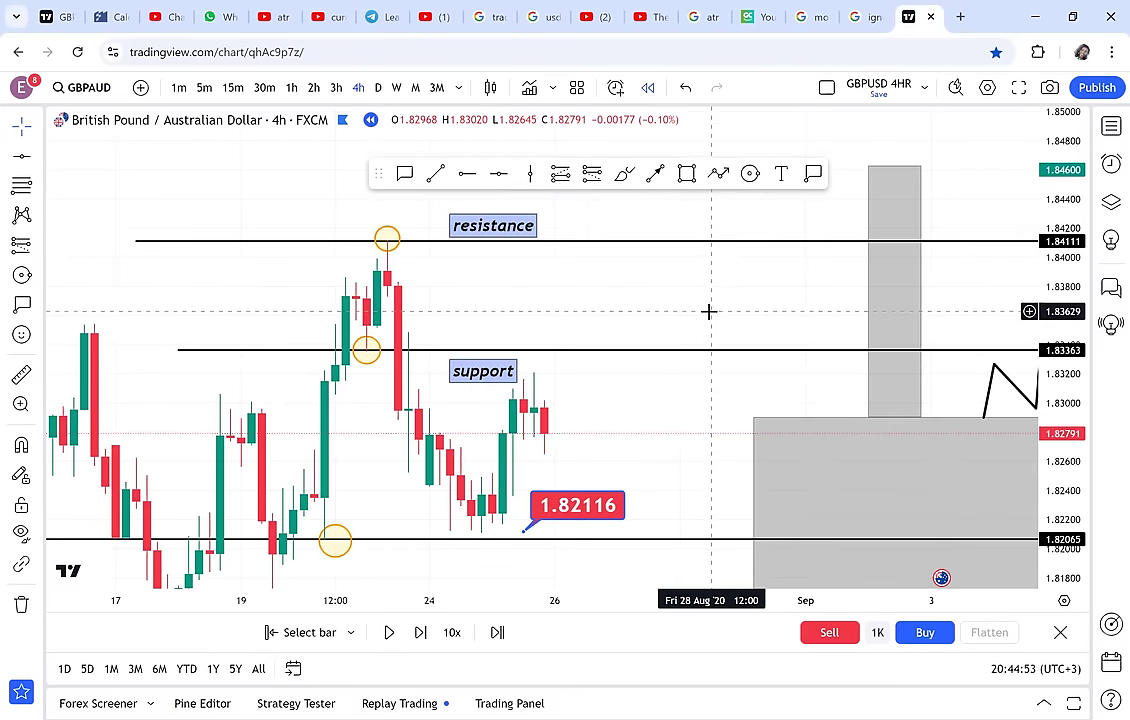
{"action": "left_click", "coordinate": [32, 376]}
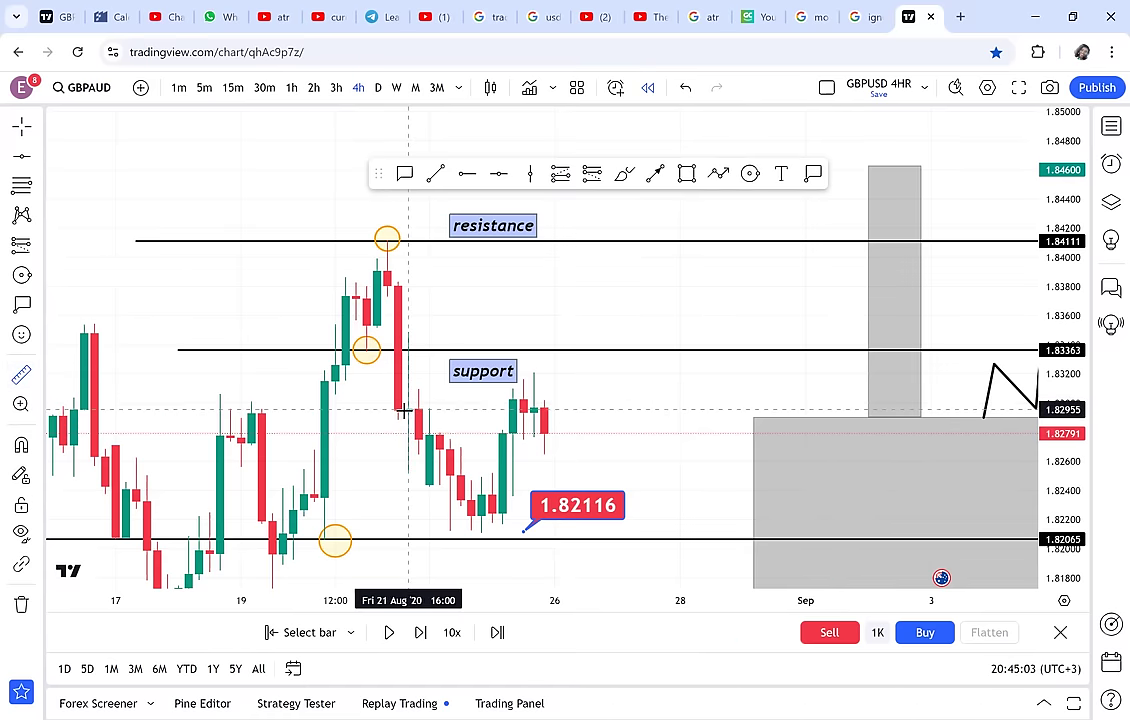
{"action": "left_click", "coordinate": [407, 410]}
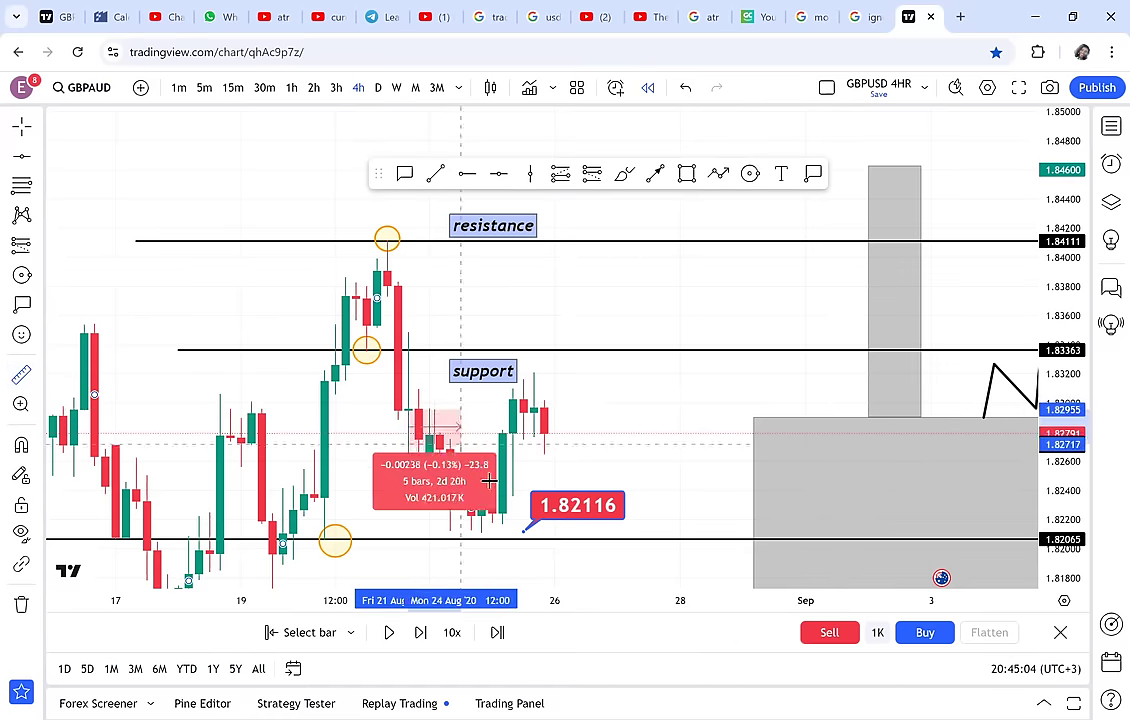
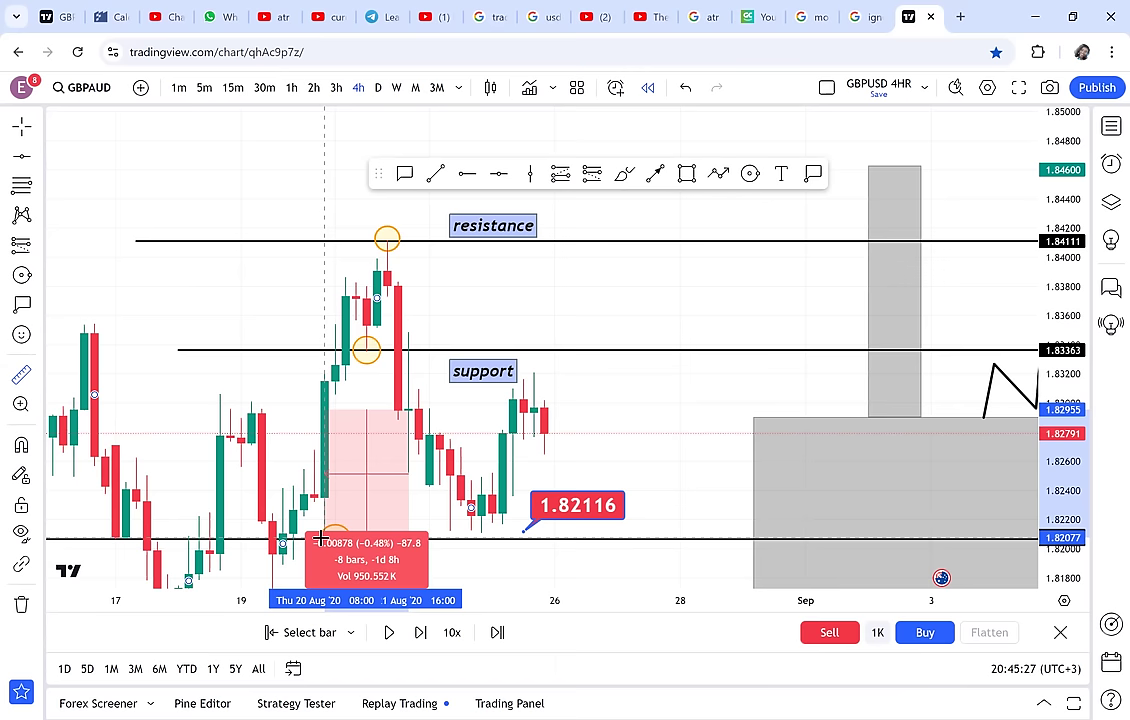
- Measure the recent 20-bar rise, then compress the price scale to show more range
{"action": "left_click", "coordinate": [578, 290], "text": "shift"}
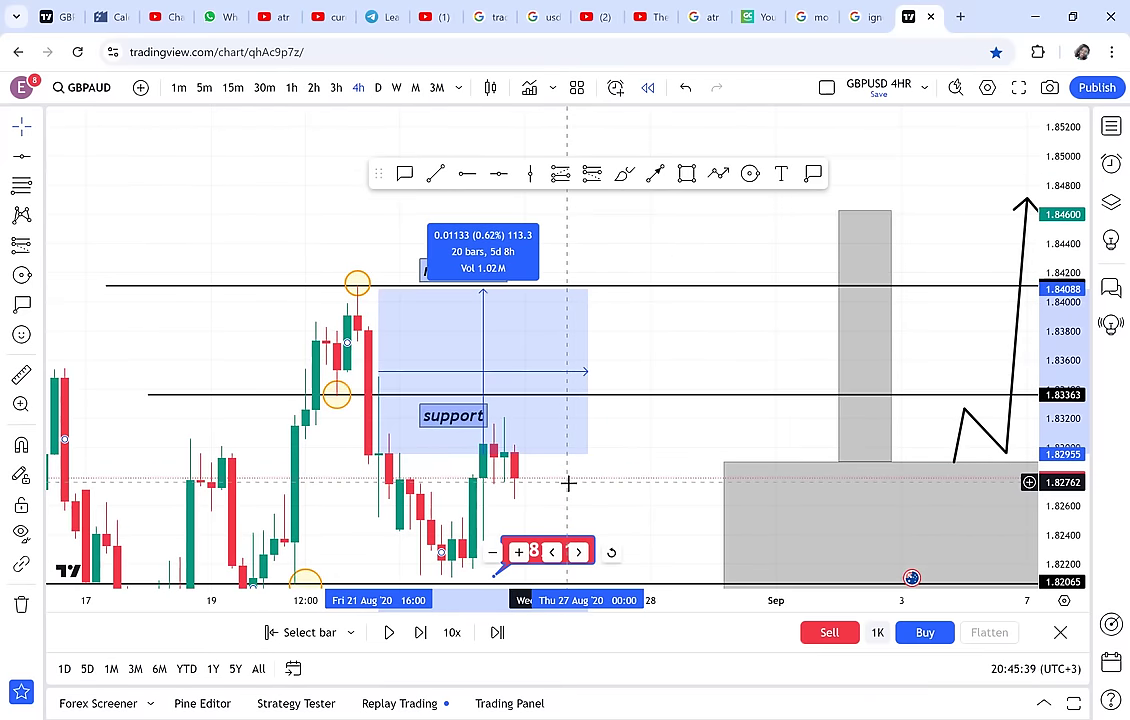
{"action": "left_click", "coordinate": [719, 318]}
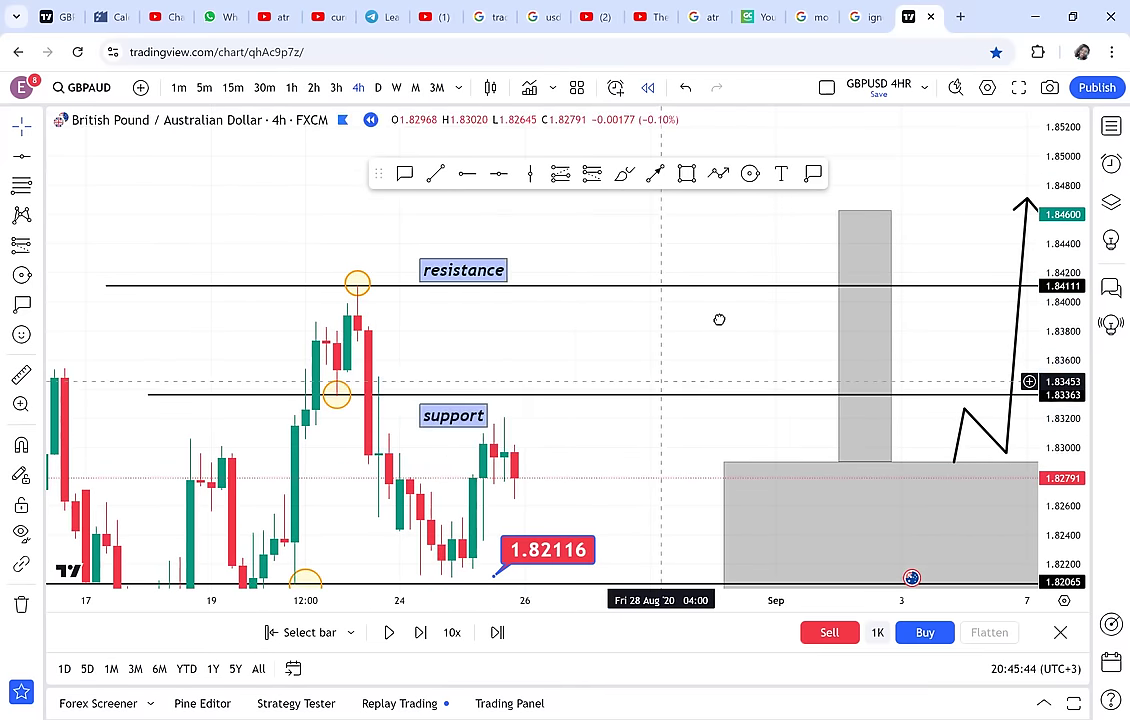
{"action": "scroll", "coordinate": [723, 303], "scroll_direction": "left", "scroll_amount": 3}
{"action": "left_click_drag", "start_coordinate": [1060, 207], "coordinate": [373, 323]}
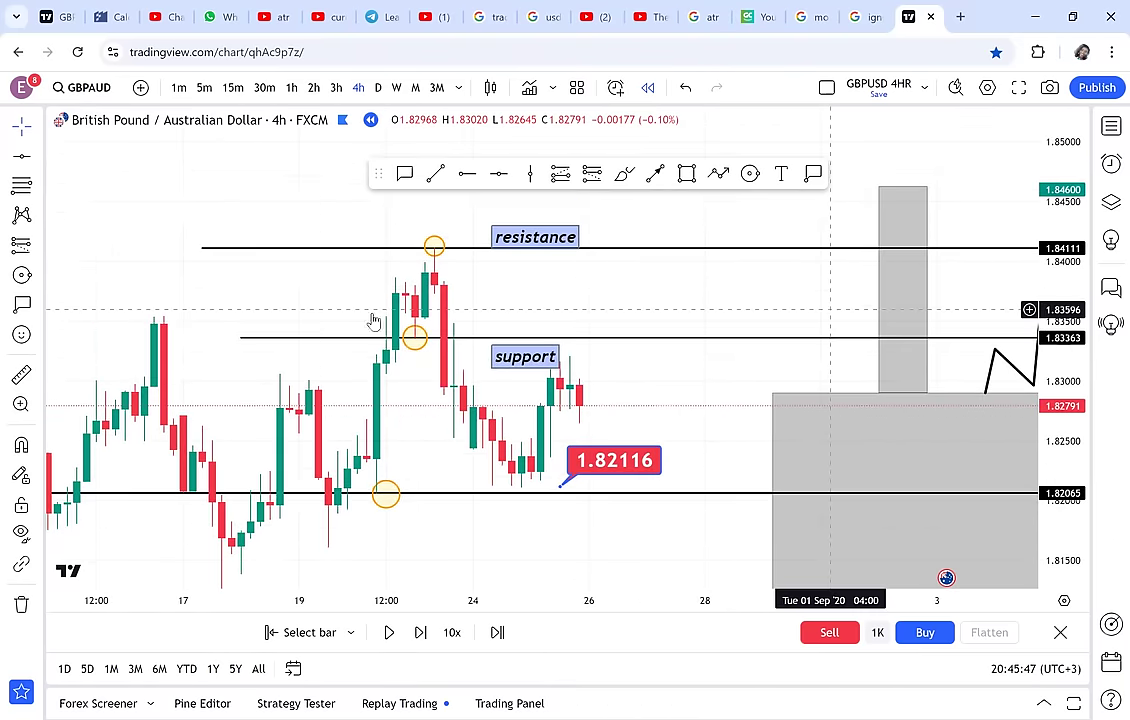
- Measure the price range from the recent swing low, then pan back to the late-July bars
{"action": "left_click", "coordinate": [22, 375]}
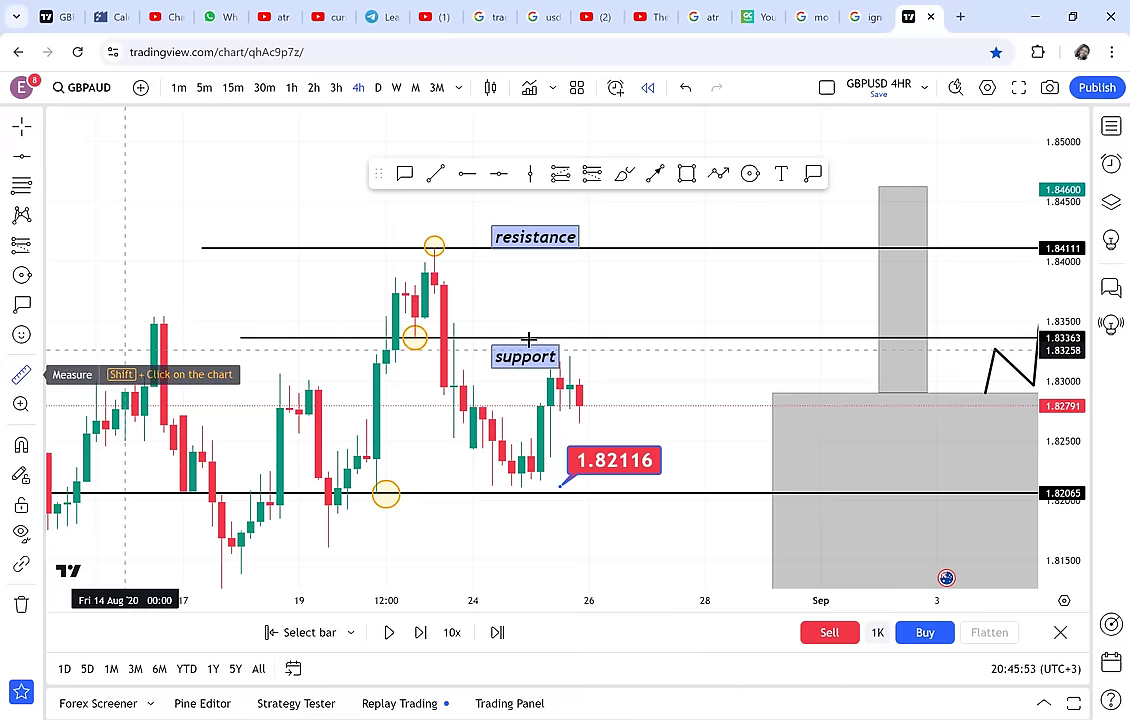
{"action": "left_click", "coordinate": [512, 484]}
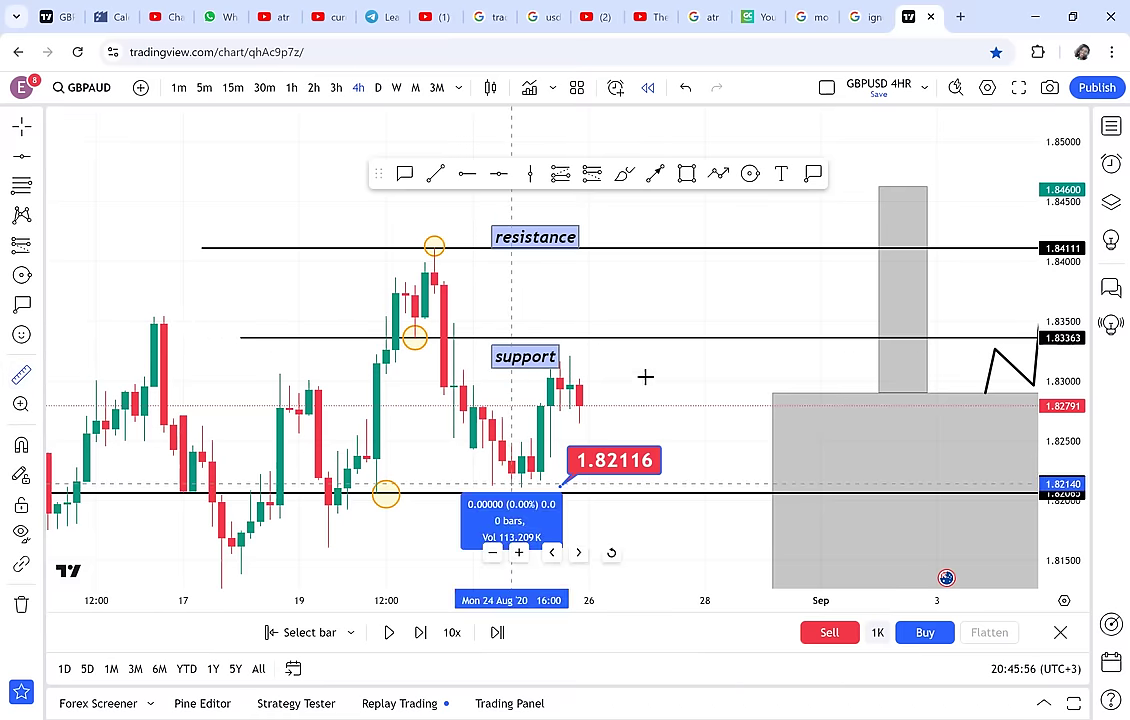
{"action": "left_click", "coordinate": [704, 358]}
{"action": "left_click_drag", "start_coordinate": [339, 379], "coordinate": [647, 313]}
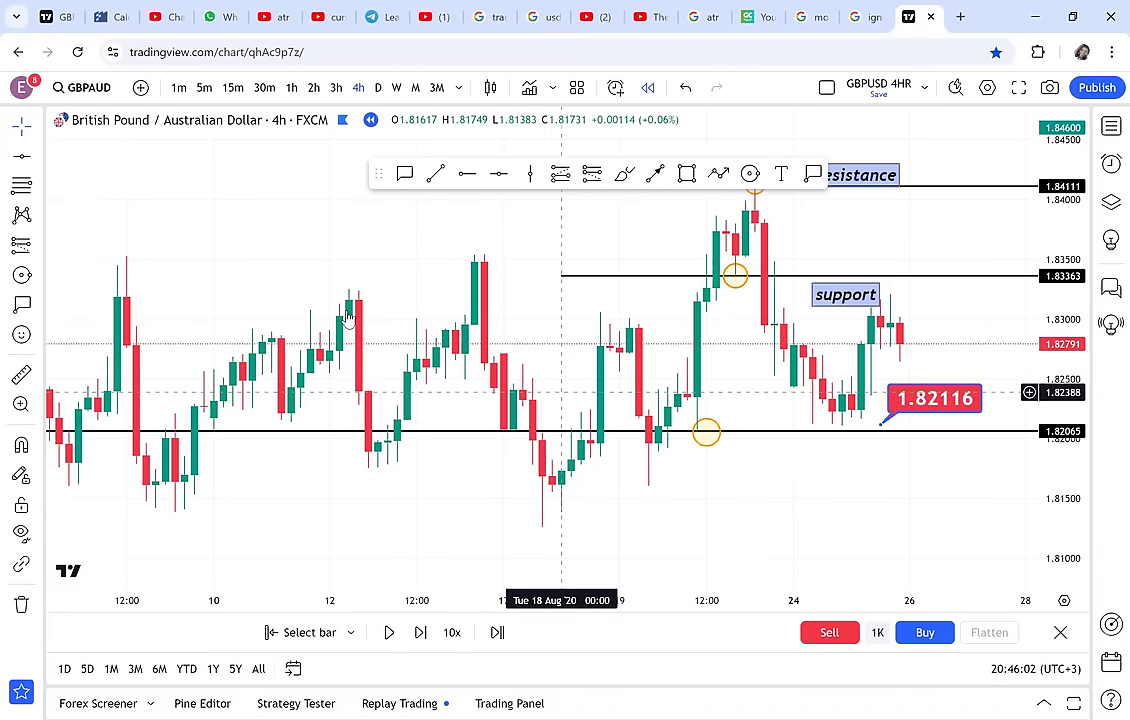
{"action": "left_click_drag", "start_coordinate": [205, 320], "coordinate": [575, 325]}
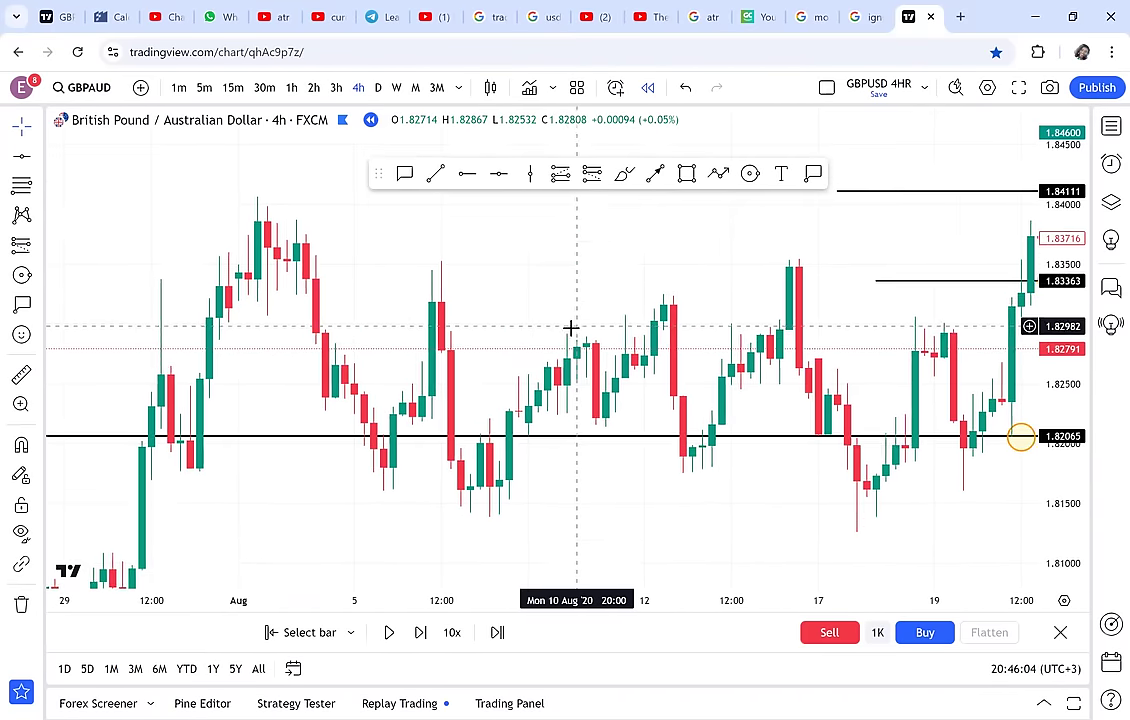
- Add a callout reading 'marubozu' anchored on the big red early-August candle
{"action": "left_click", "coordinate": [404, 173]}
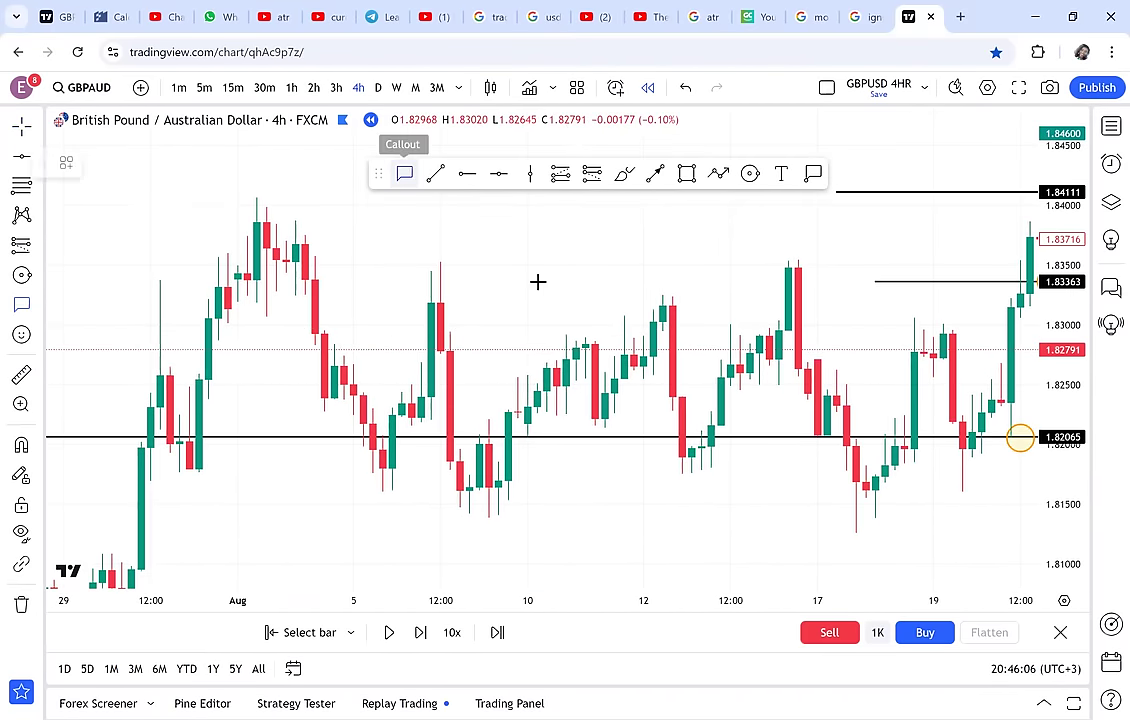
{"action": "left_click", "coordinate": [450, 378]}
{"action": "left_click", "coordinate": [557, 296]}
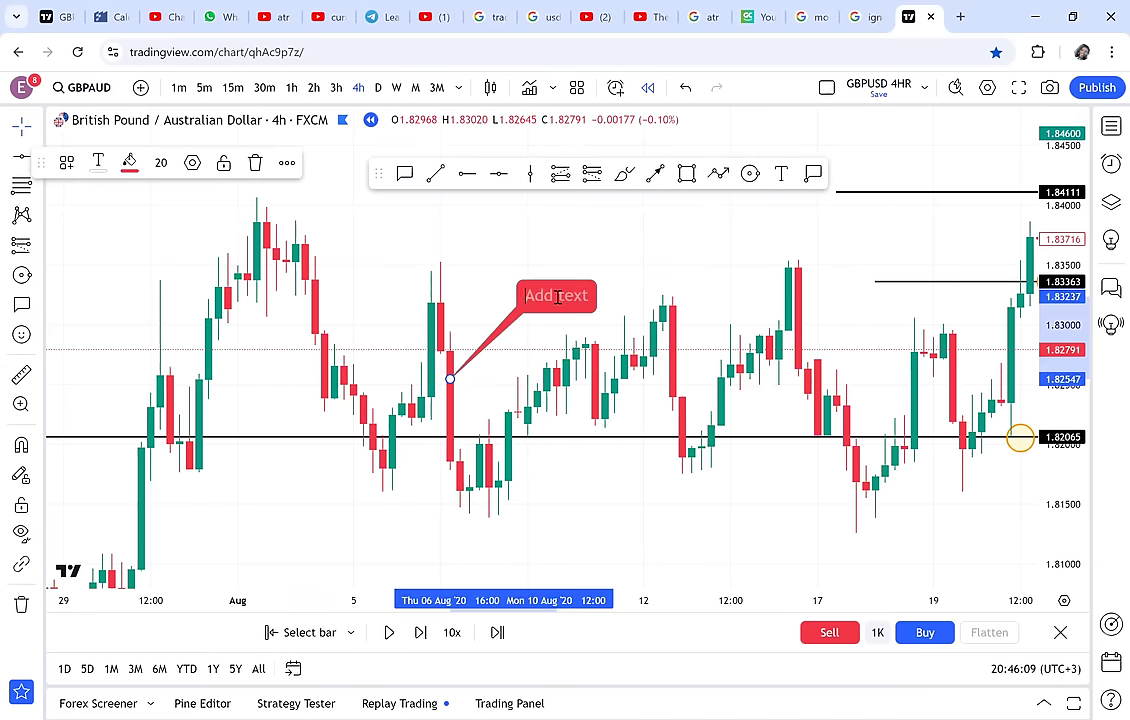
{"action": "key", "text": "Escape"}
{"action": "type", "text": "mar"}
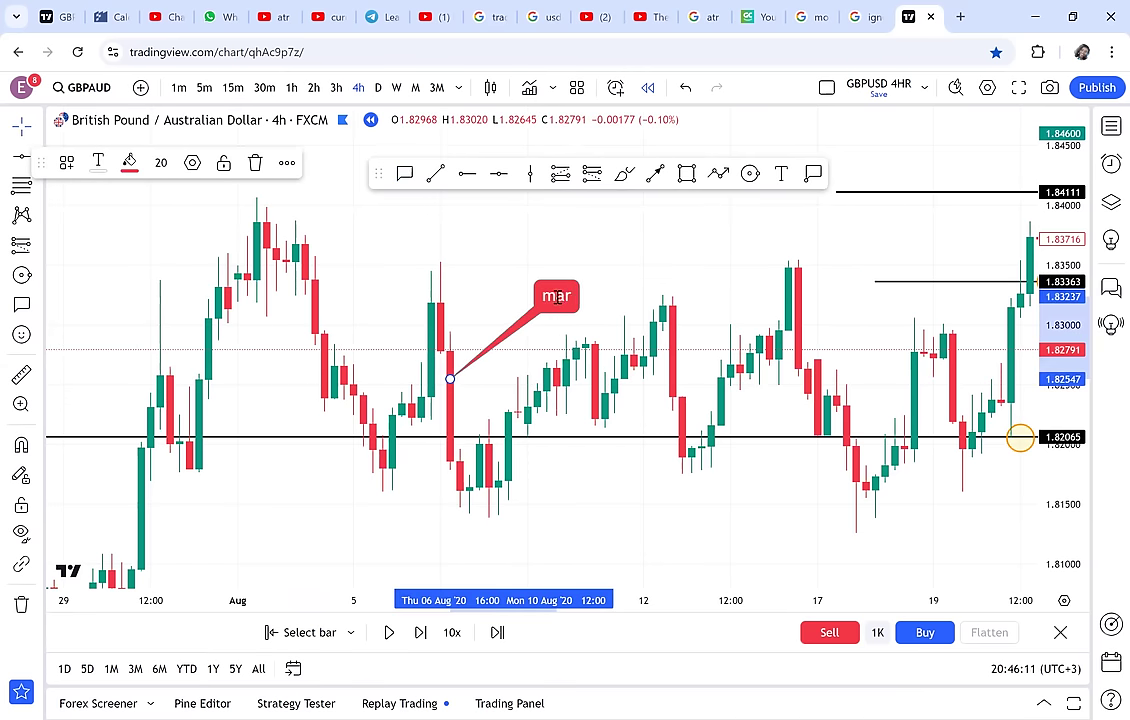
{"action": "type", "text": "ubozu"}
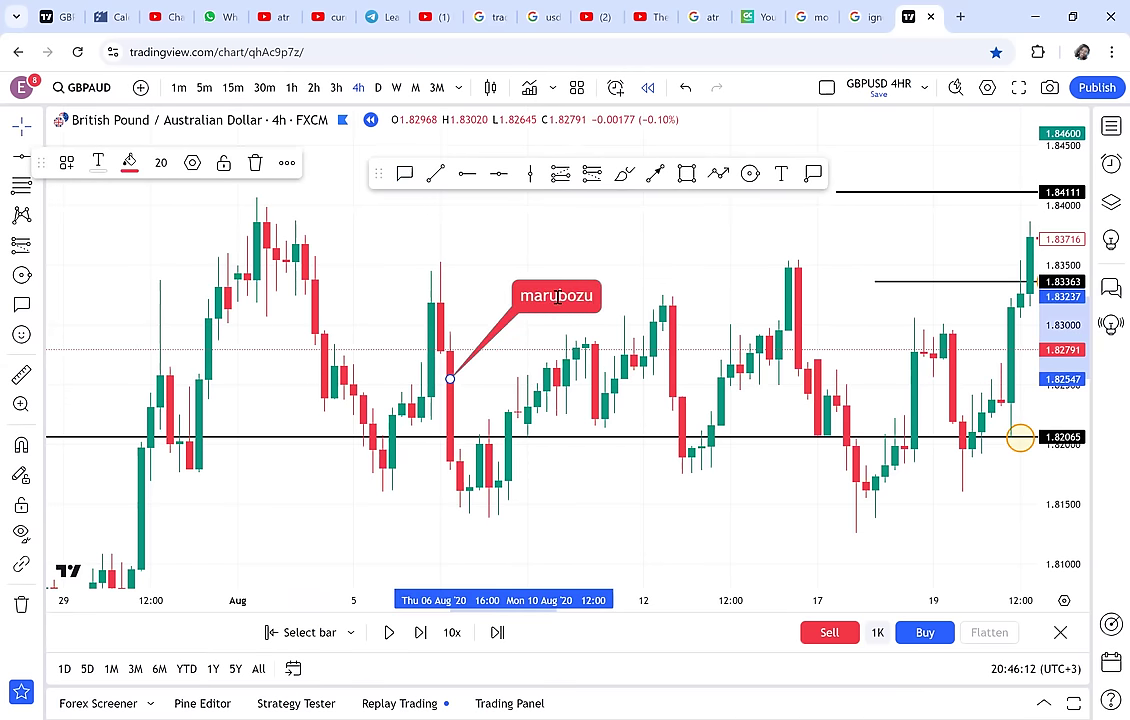
{"action": "left_click", "coordinate": [585, 267]}
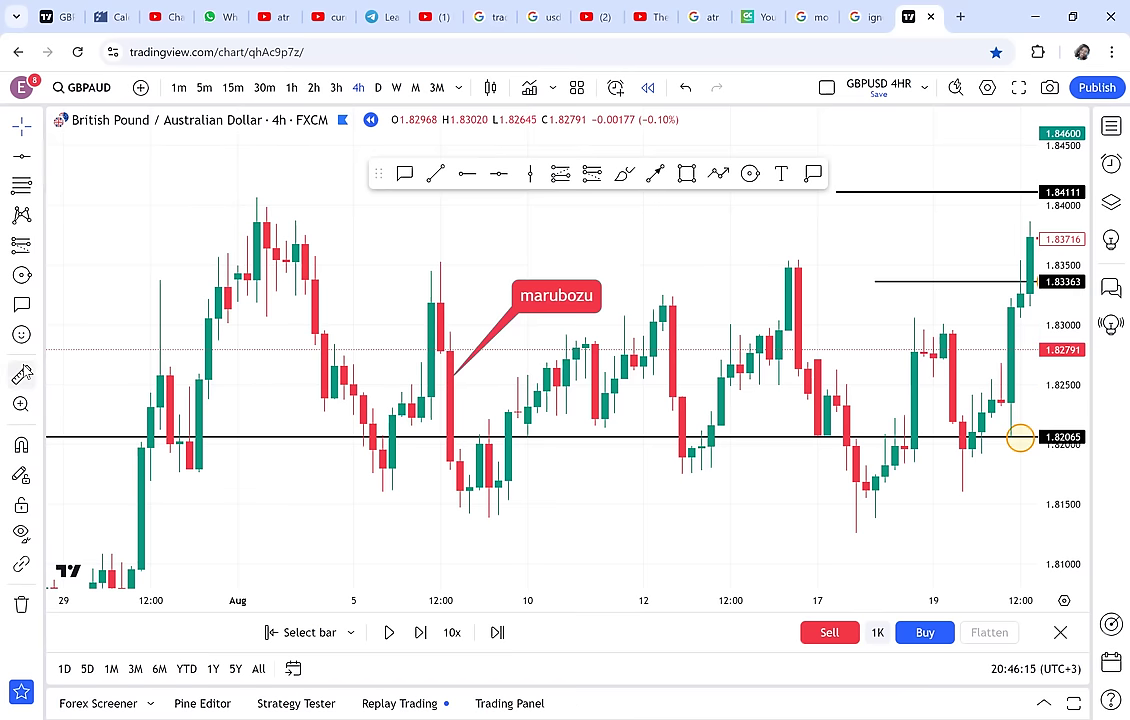
- Measure the candles after the marubozu, then pan to the recent swing near 1.82116
{"action": "left_click", "coordinate": [22, 374]}
{"action": "left_click", "coordinate": [447, 348]}
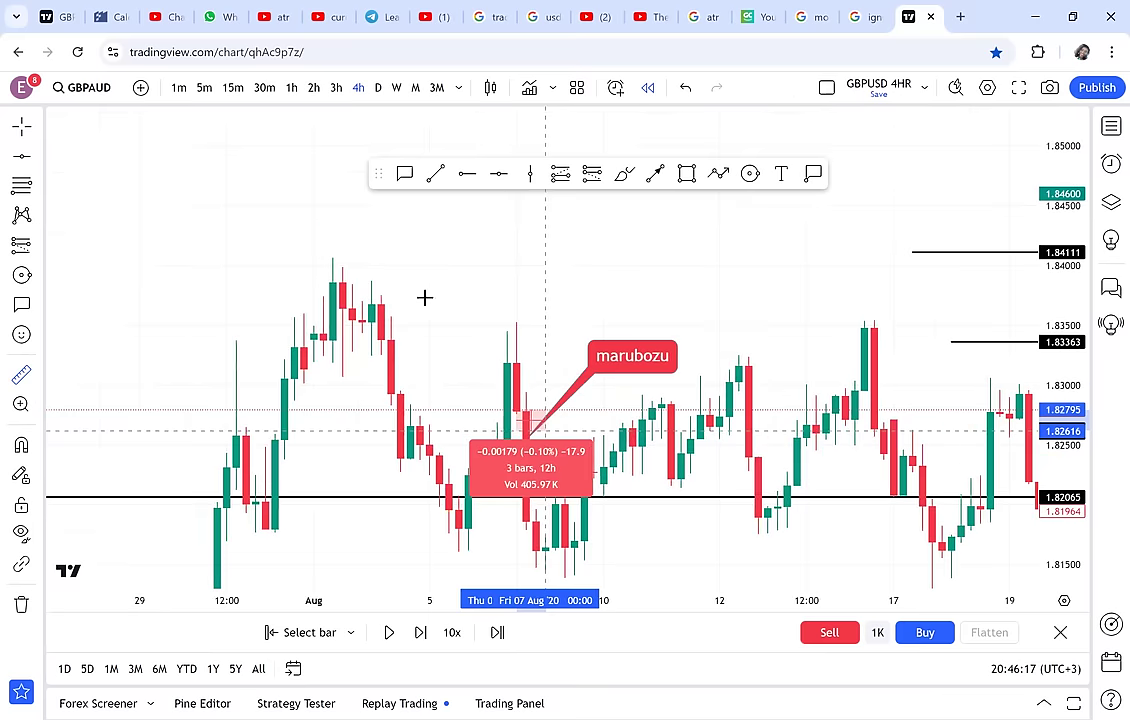
{"action": "scroll", "coordinate": [617, 393], "scroll_direction": "right", "scroll_amount": 3}
{"action": "left_click", "coordinate": [769, 411]}
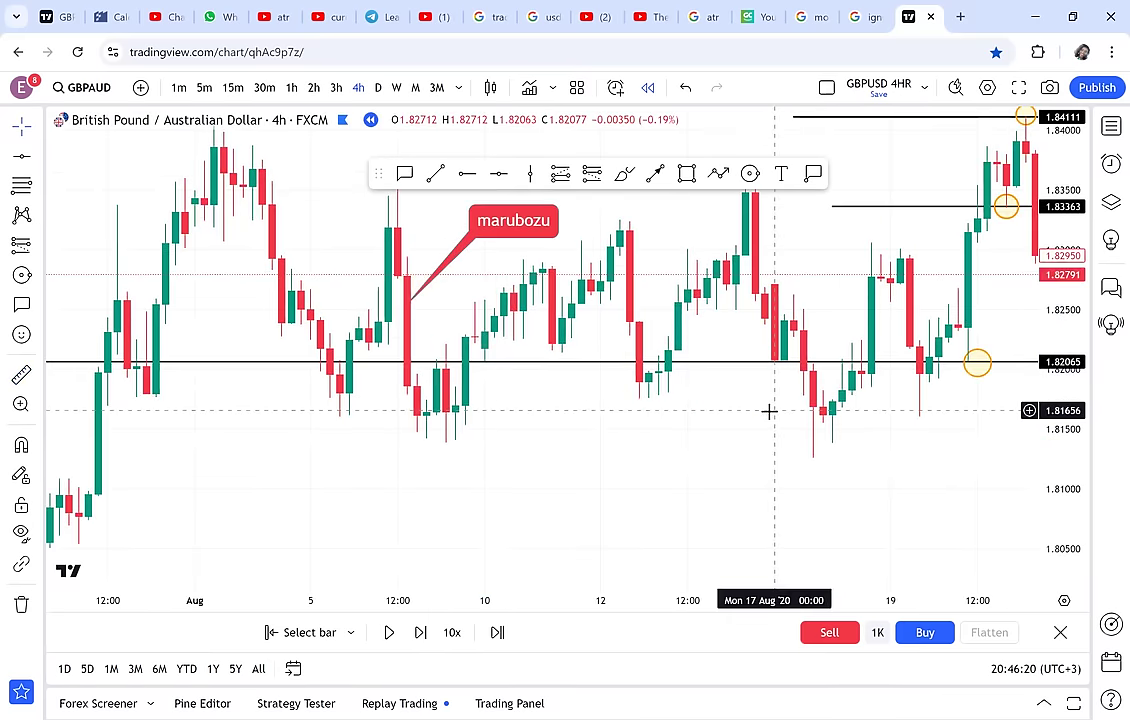
{"action": "left_click_drag", "start_coordinate": [646, 535], "coordinate": [475, 531]}
{"action": "left_click_drag", "start_coordinate": [245, 526], "coordinate": [71, 522]}
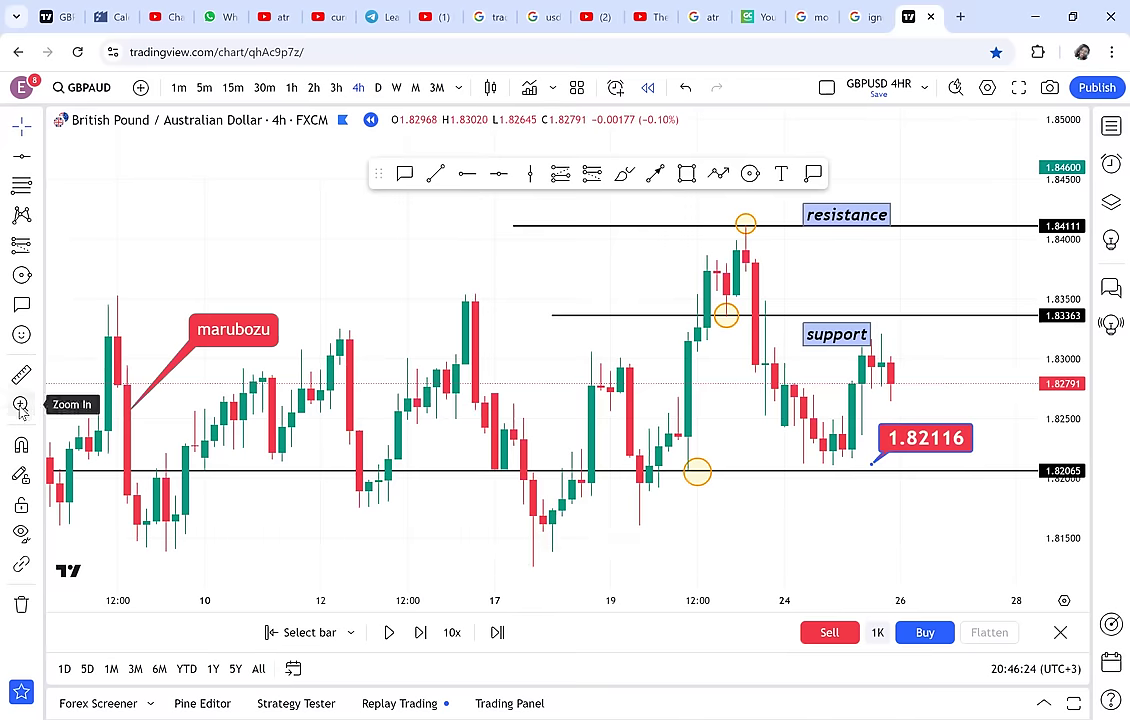
- Zoom in on the area around the middle rejection circle and centre it
{"action": "left_click", "coordinate": [21, 405]}
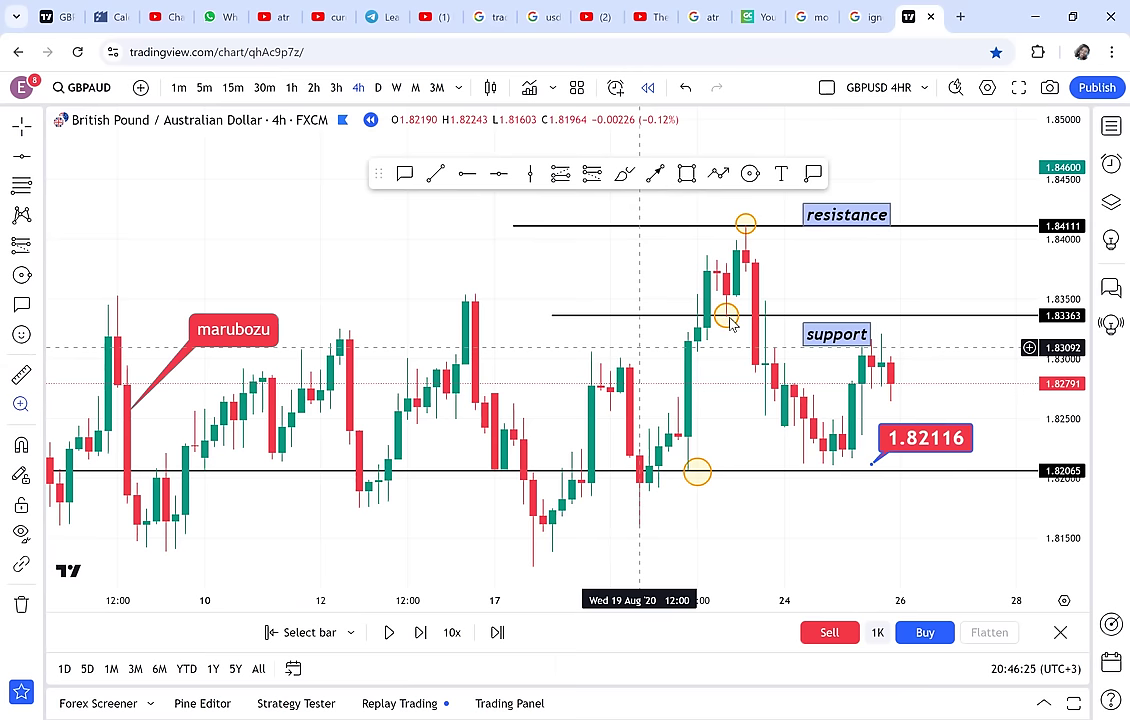
{"action": "left_click_drag", "start_coordinate": [727, 318], "coordinate": [504, 366]}
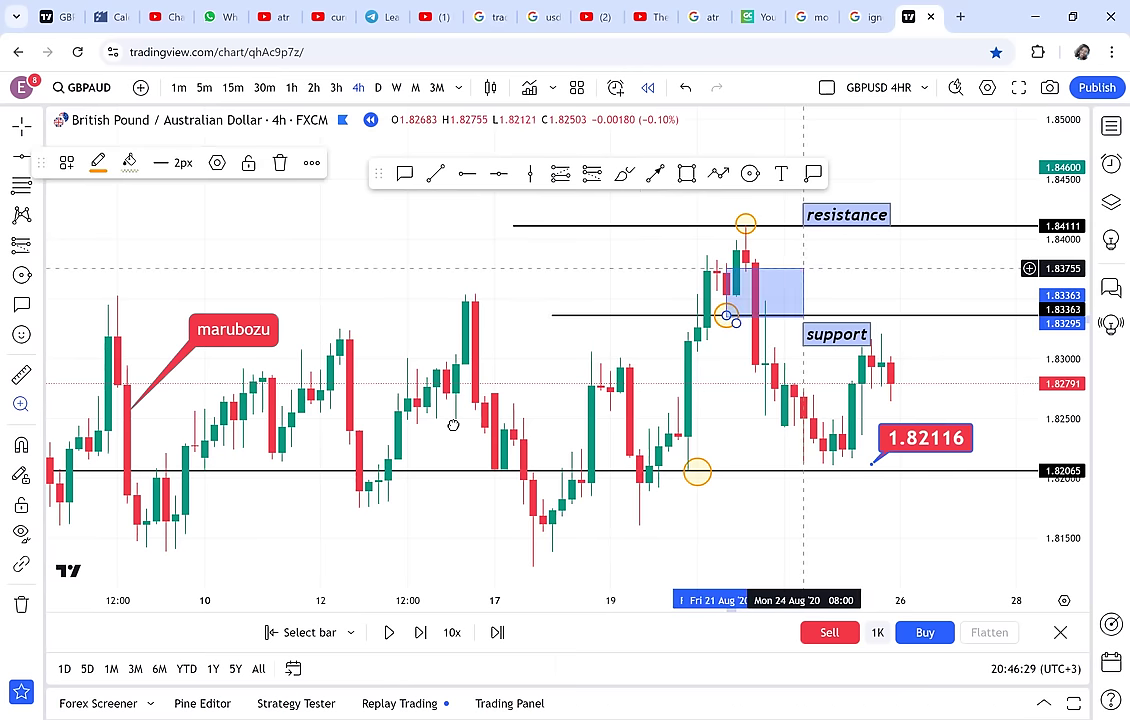
{"action": "left_click", "coordinate": [803, 268]}
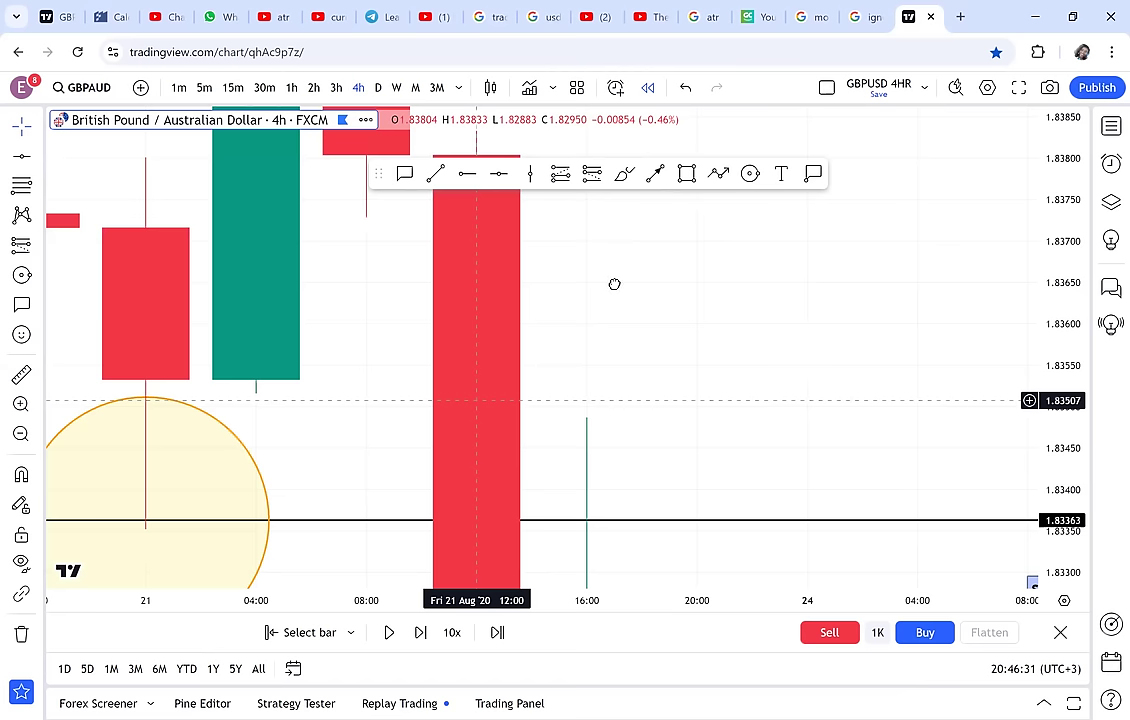
{"action": "left_click_drag", "start_coordinate": [614, 284], "coordinate": [640, 312]}
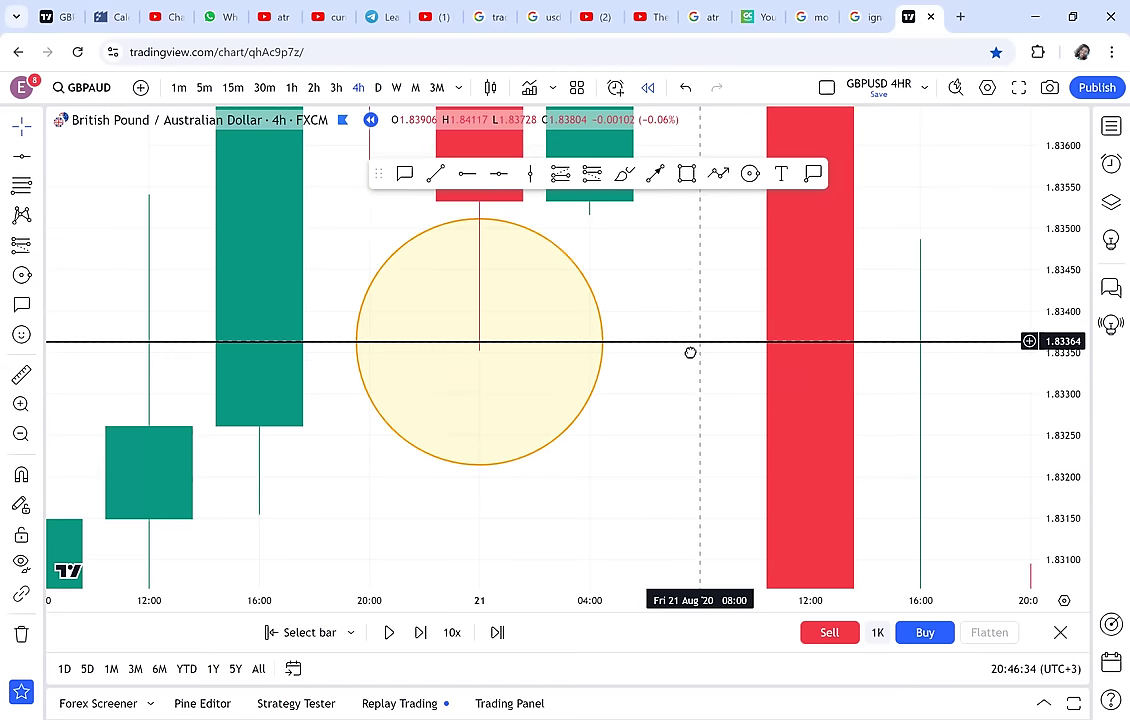
- Nudge the support line through the circle from 1.83363 to 1.83352
{"action": "left_click", "coordinate": [569, 351]}
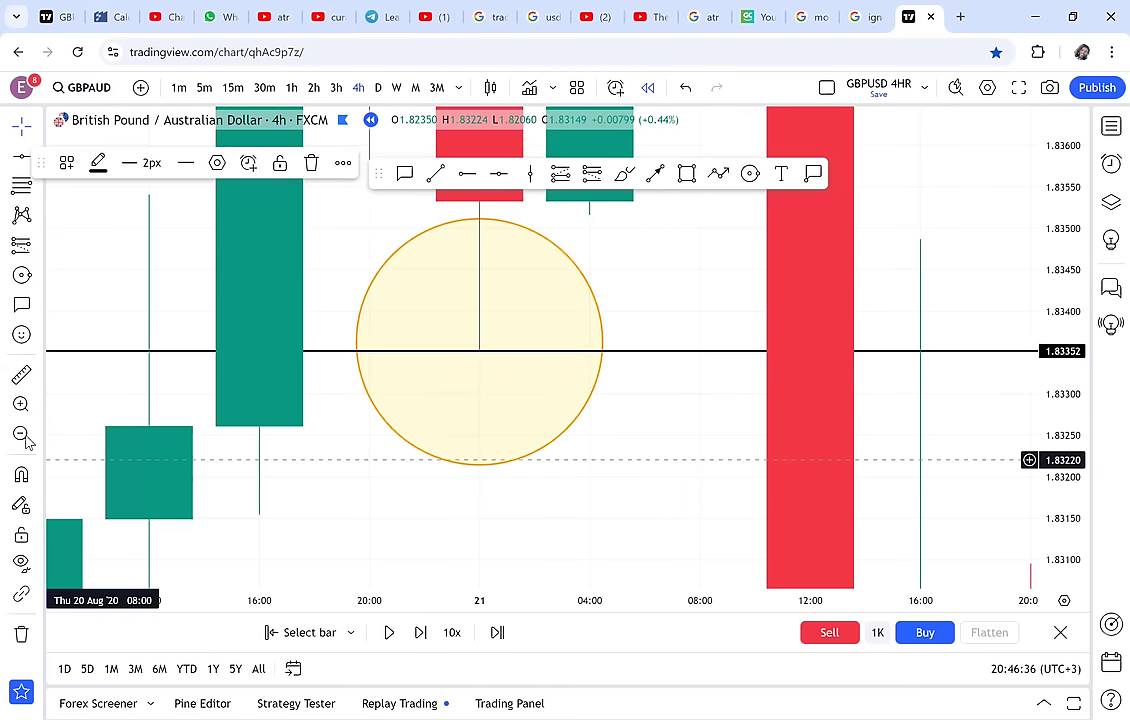
{"action": "scroll", "coordinate": [470, 430], "scroll_direction": "down", "scroll_amount": 5}
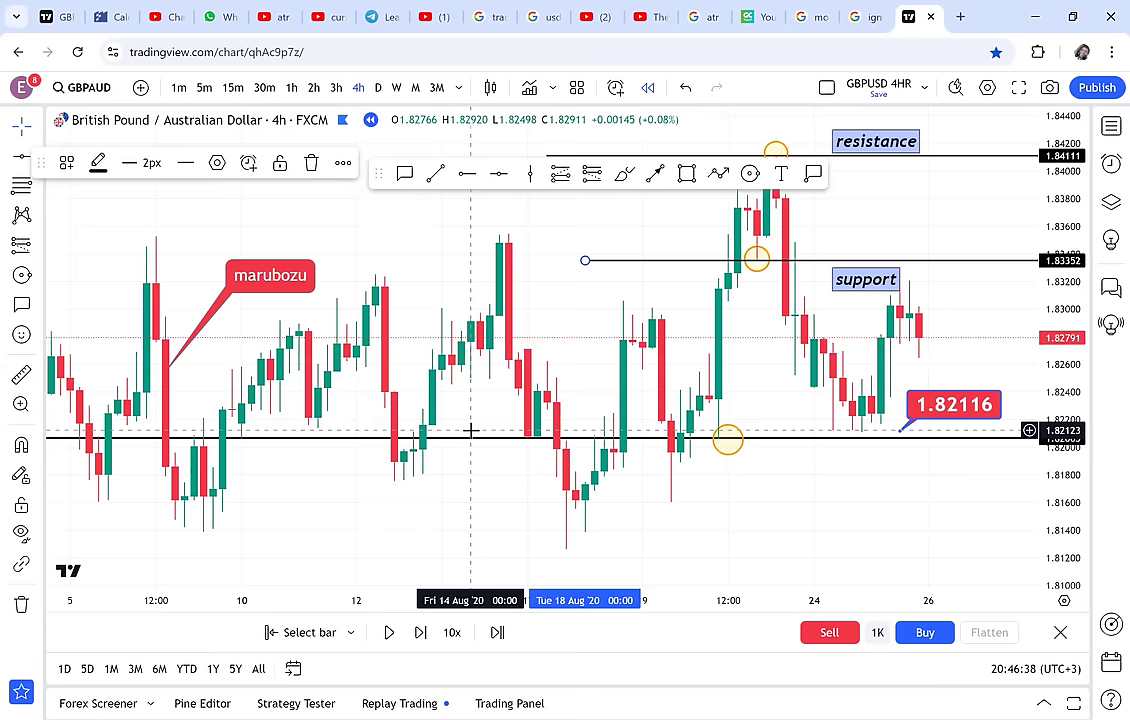
{"action": "scroll", "coordinate": [470, 430], "scroll_direction": "down", "scroll_amount": 2}
{"action": "scroll", "coordinate": [470, 430], "scroll_direction": "down", "scroll_amount": 1}
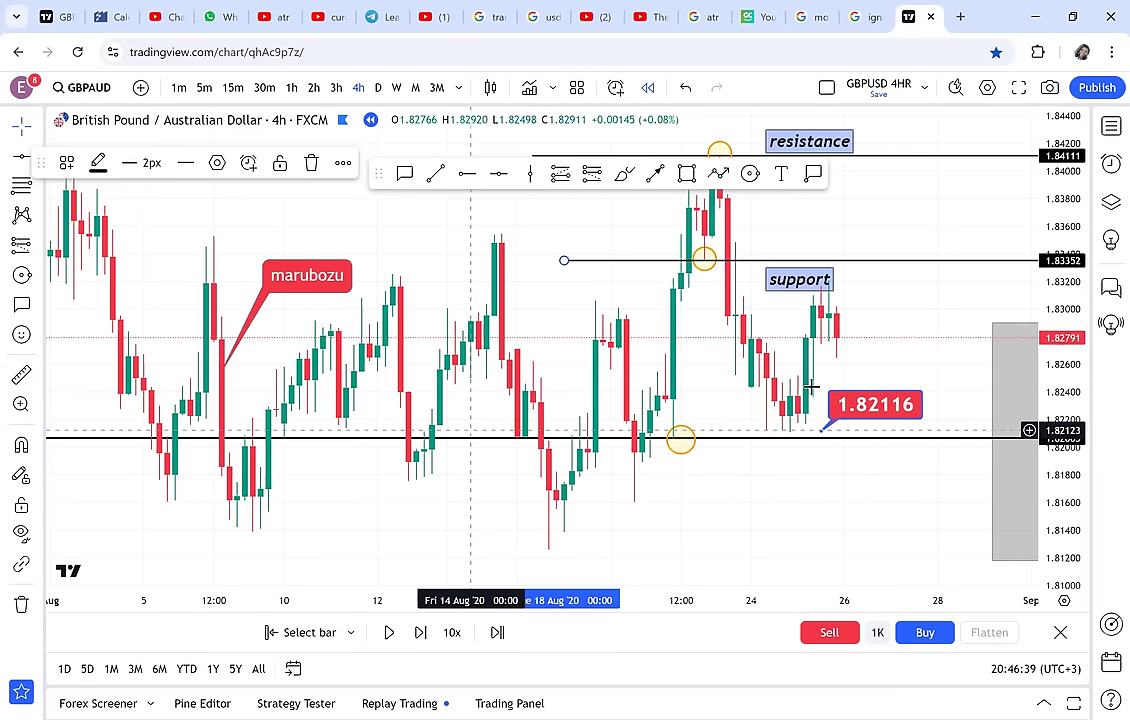
{"action": "scroll", "coordinate": [812, 386], "scroll_direction": "left", "scroll_amount": 5}
{"action": "scroll", "coordinate": [721, 368], "scroll_direction": "up", "scroll_amount": 3}
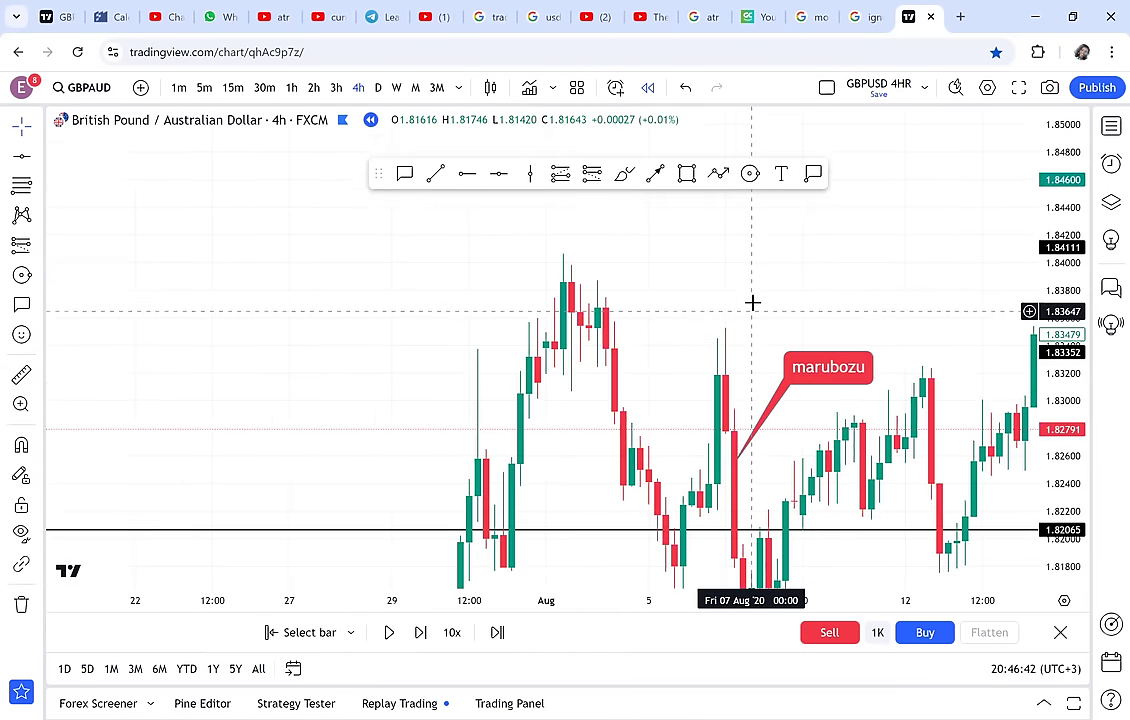
- Draw a horizontal ray at about 1.81764 from the 29 July bar
{"action": "left_click_drag", "start_coordinate": [643, 268], "coordinate": [527, 219]}
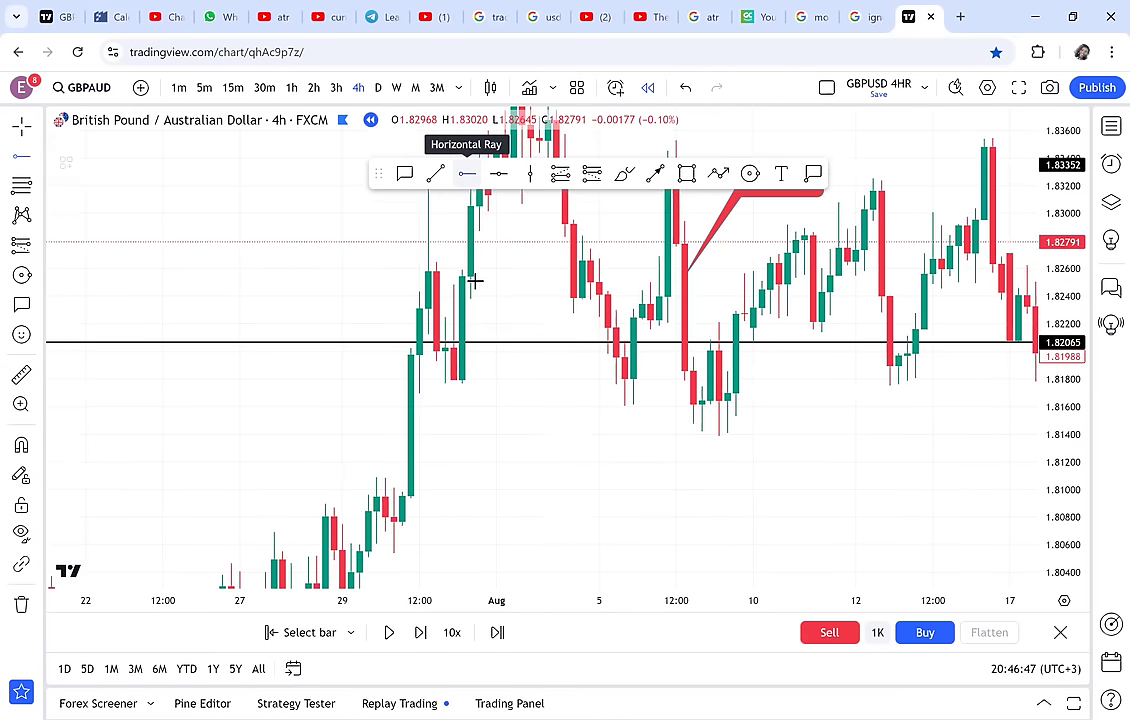
{"action": "left_click", "coordinate": [467, 174]}
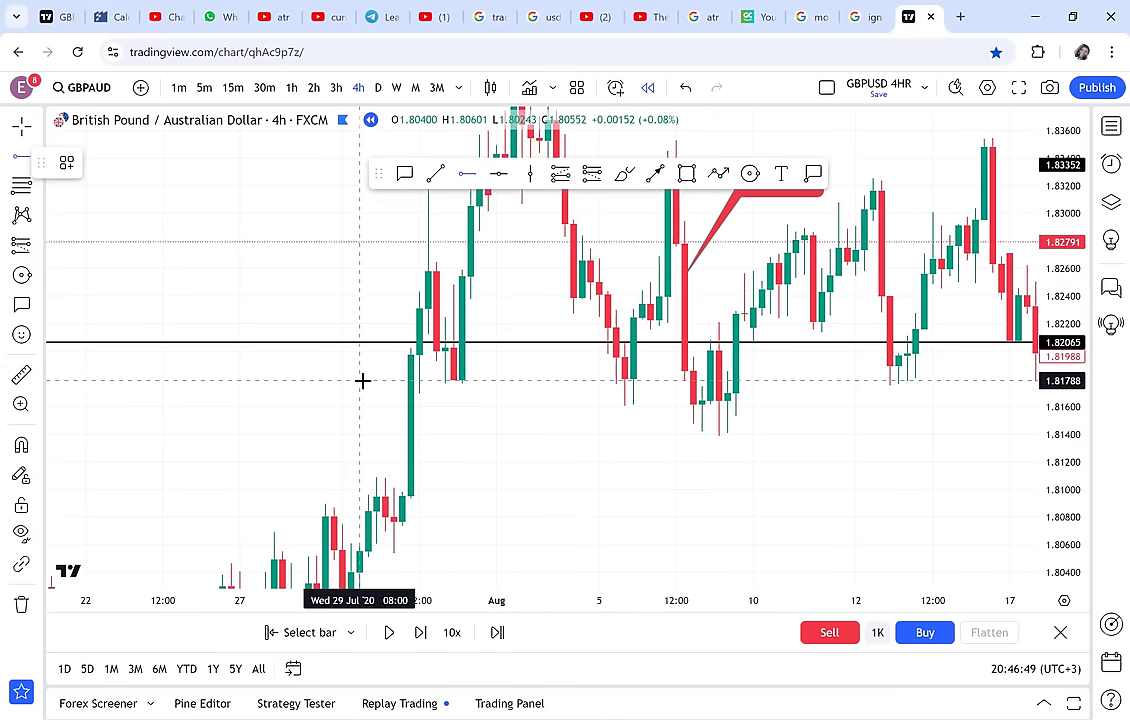
{"action": "left_click", "coordinate": [360, 384]}
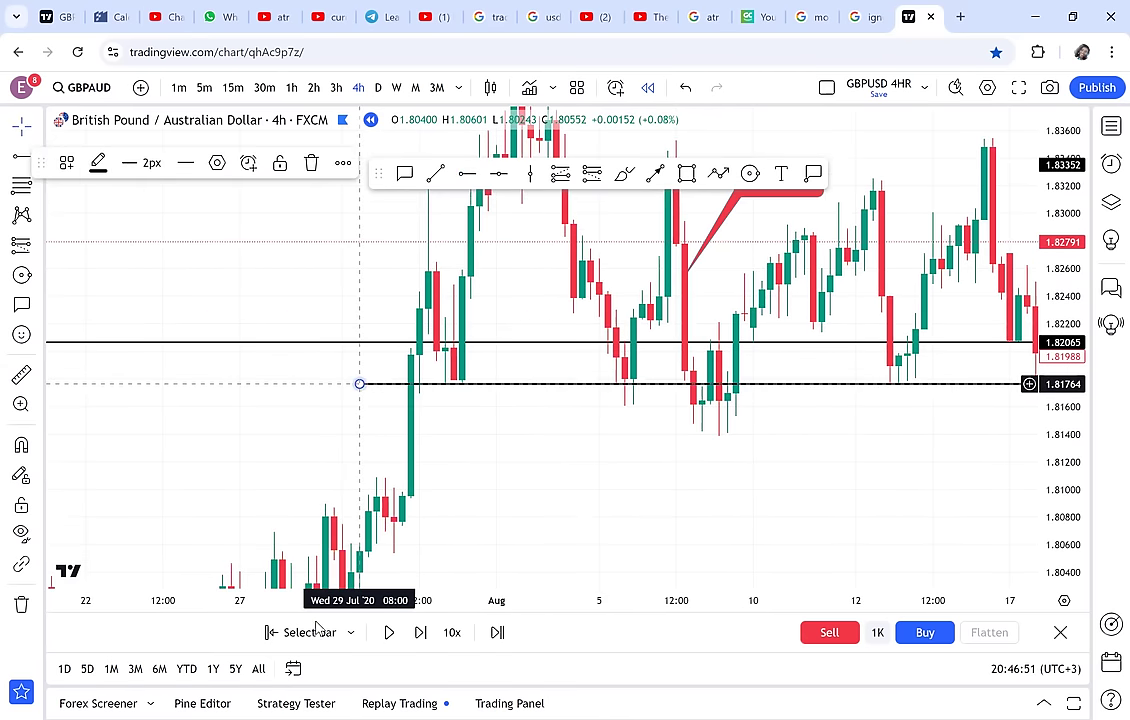
- Restart the replay from the 31 Jul 2020 08:00 bar and bring the marubozu callout into view
{"action": "left_click", "coordinate": [292, 636]}
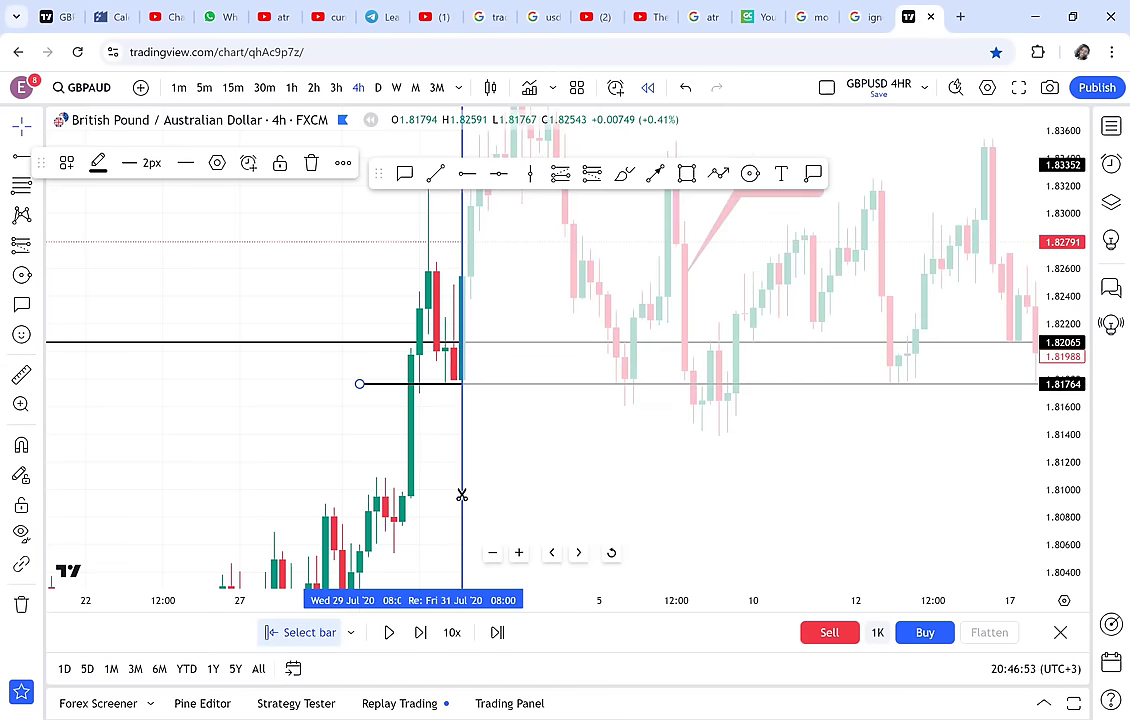
{"action": "left_click", "coordinate": [462, 491]}
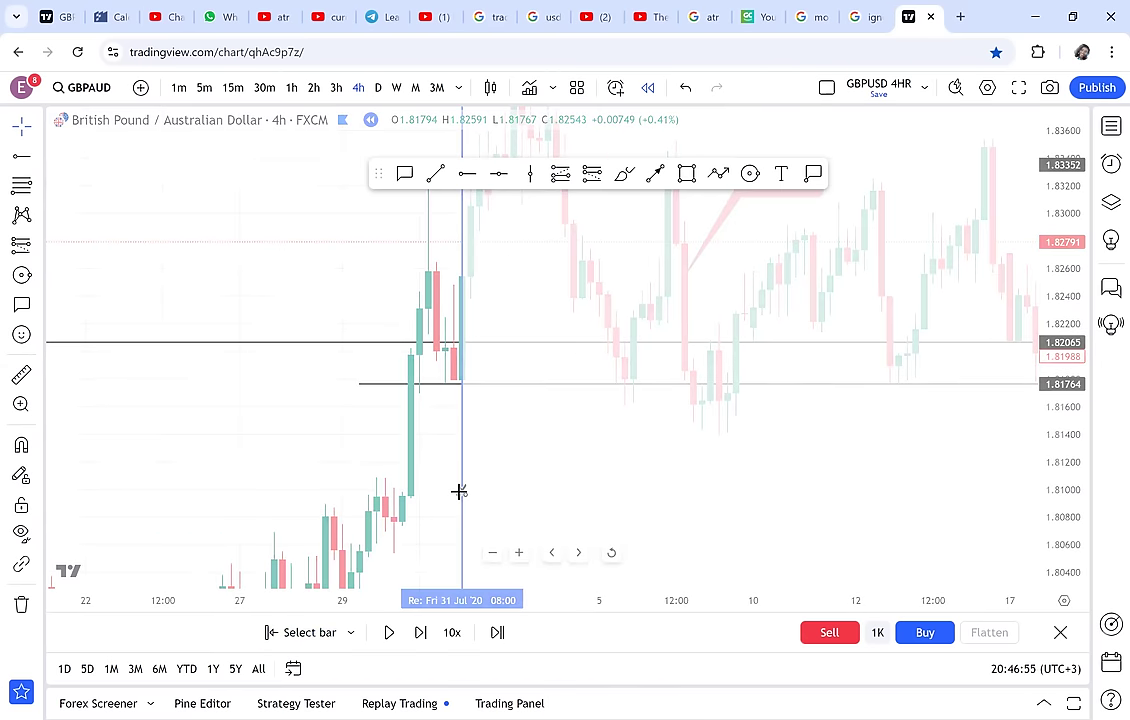
{"action": "left_click", "coordinate": [622, 345]}
{"action": "left_click", "coordinate": [618, 345]}
{"action": "left_click_drag", "start_coordinate": [562, 353], "coordinate": [51, 343]}
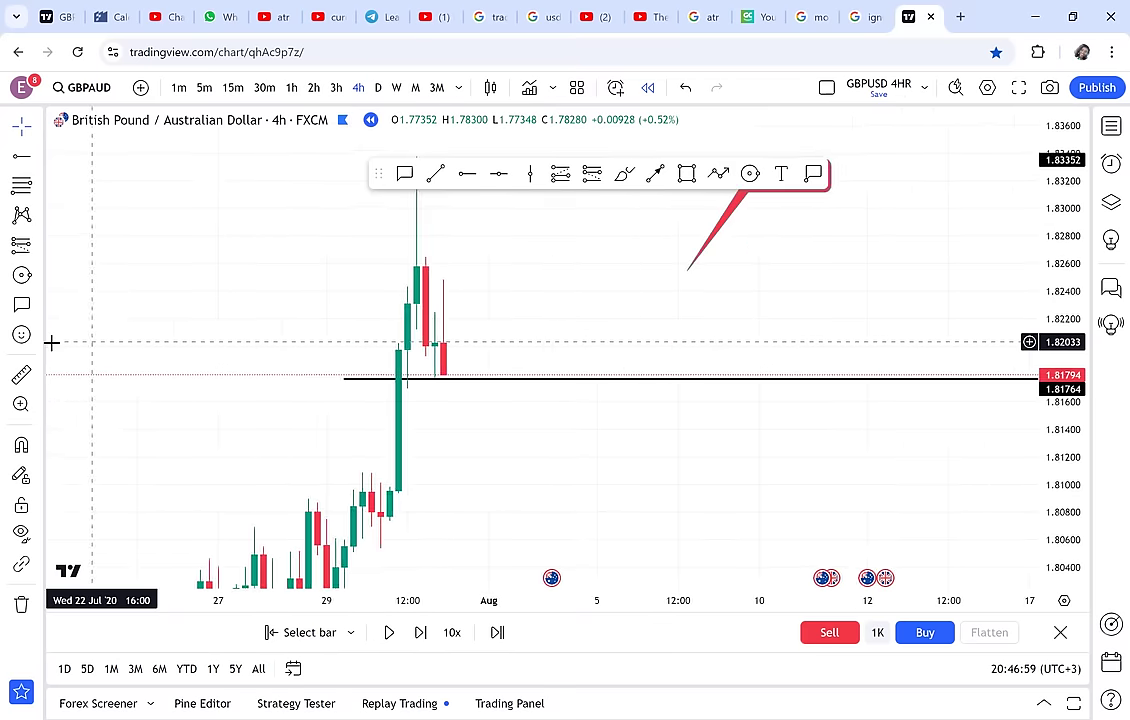
- Zoom into the 30–31 Jul candles and circle the 31 Jul low rejection at 1.81764
{"action": "scroll", "coordinate": [356, 446], "scroll_direction": "down", "scroll_amount": 1}
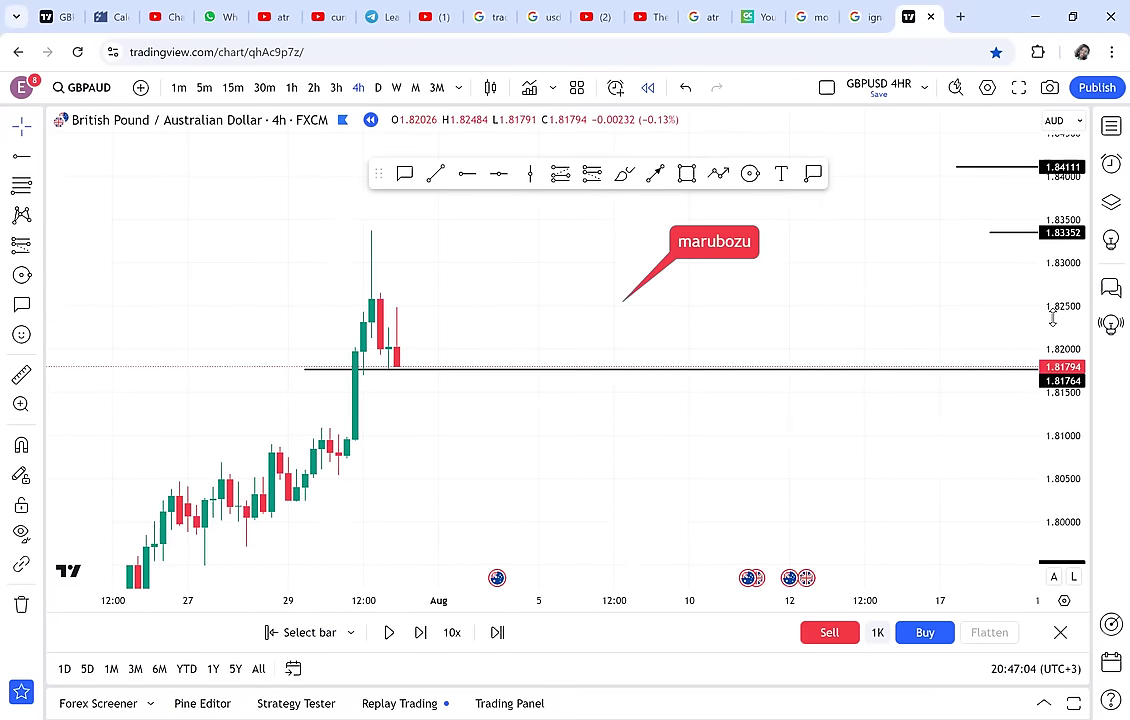
{"action": "left_click_drag", "start_coordinate": [1052, 318], "coordinate": [1006, 424]}
{"action": "left_click_drag", "start_coordinate": [683, 434], "coordinate": [744, 457]}
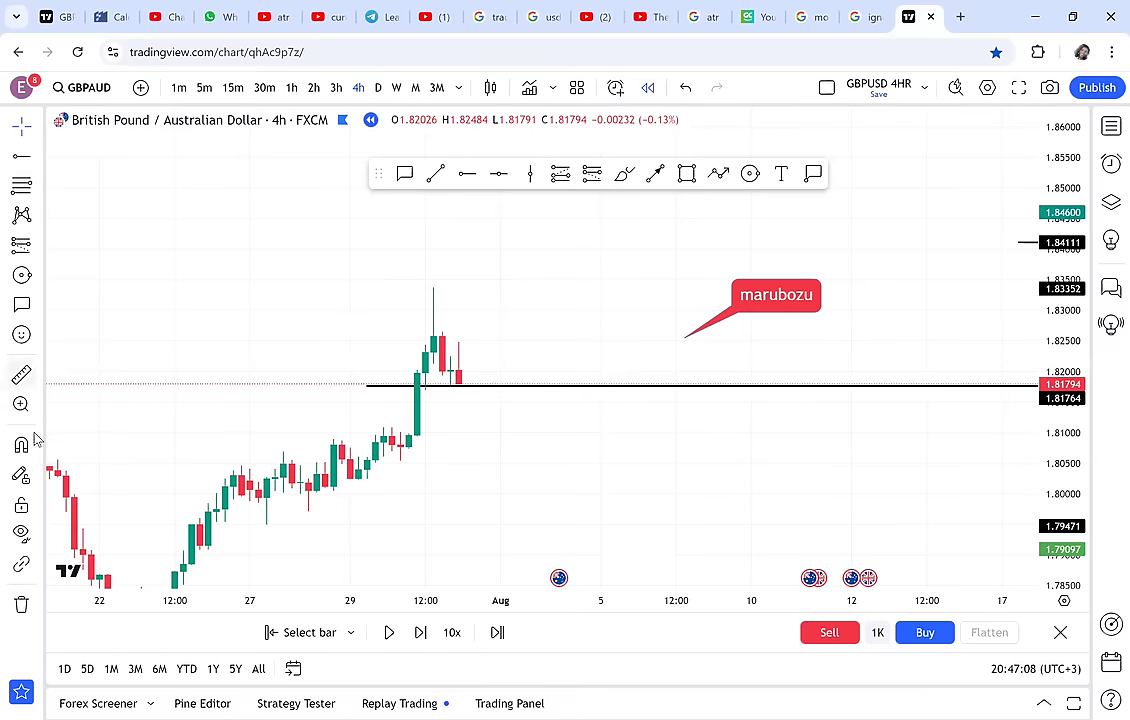
{"action": "left_click", "coordinate": [21, 404]}
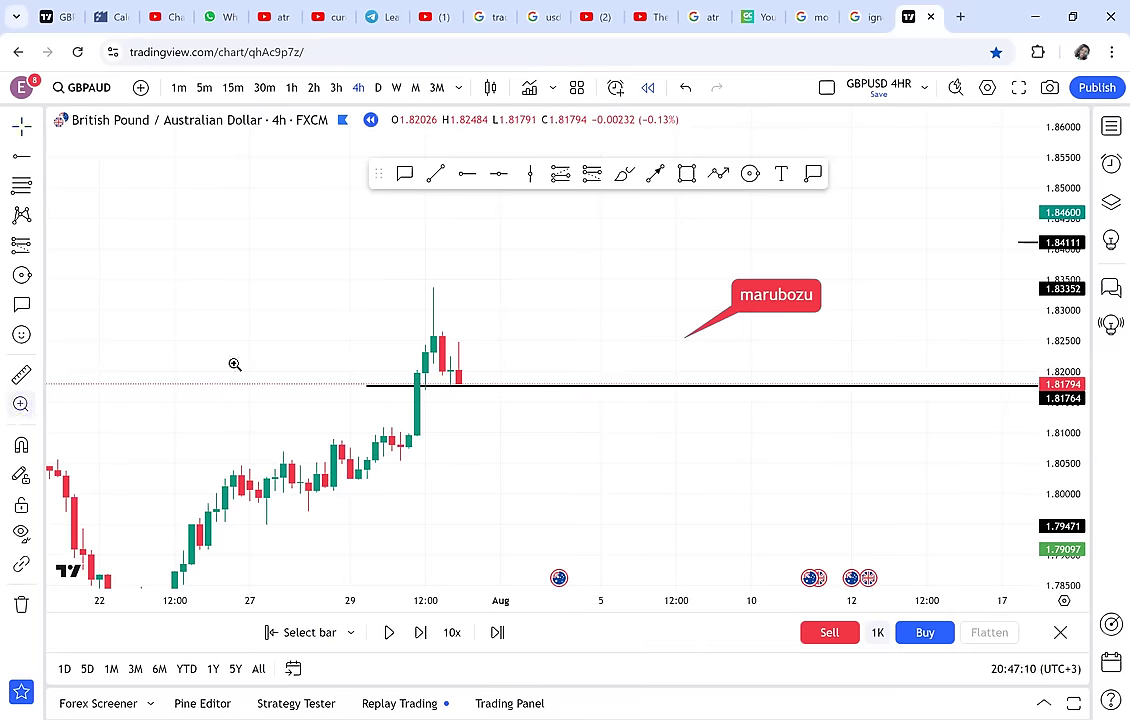
{"action": "left_click_drag", "start_coordinate": [368, 328], "coordinate": [568, 430]}
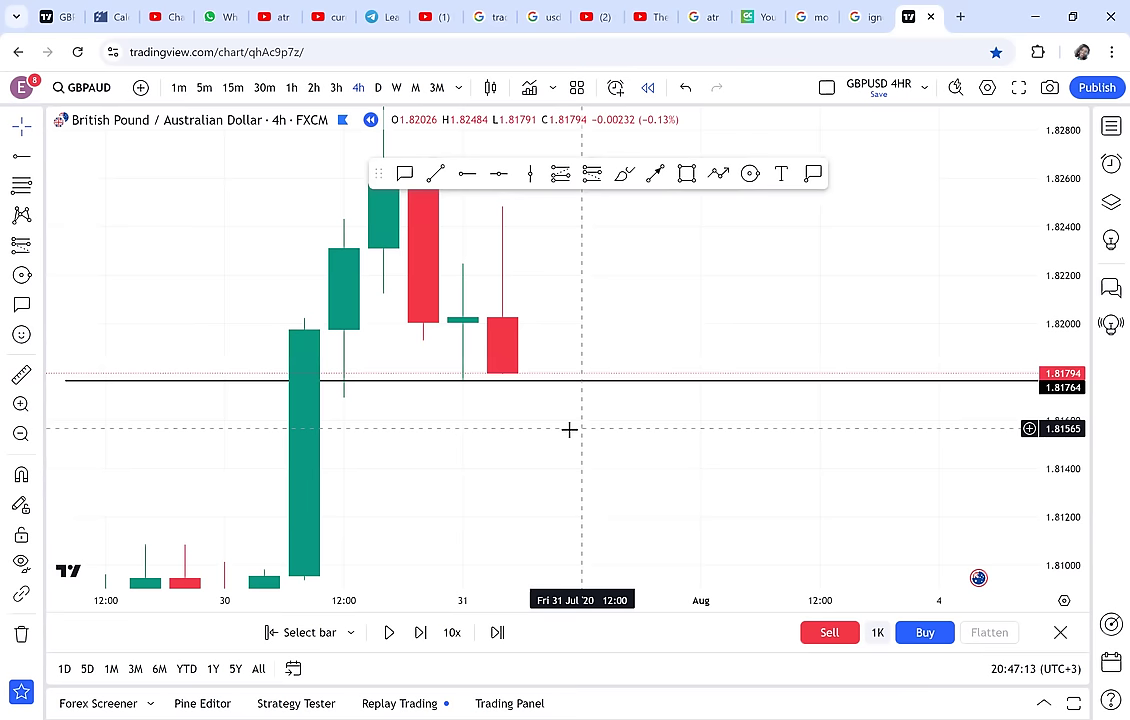
{"action": "left_click_drag", "start_coordinate": [1045, 508], "coordinate": [1001, 362]}
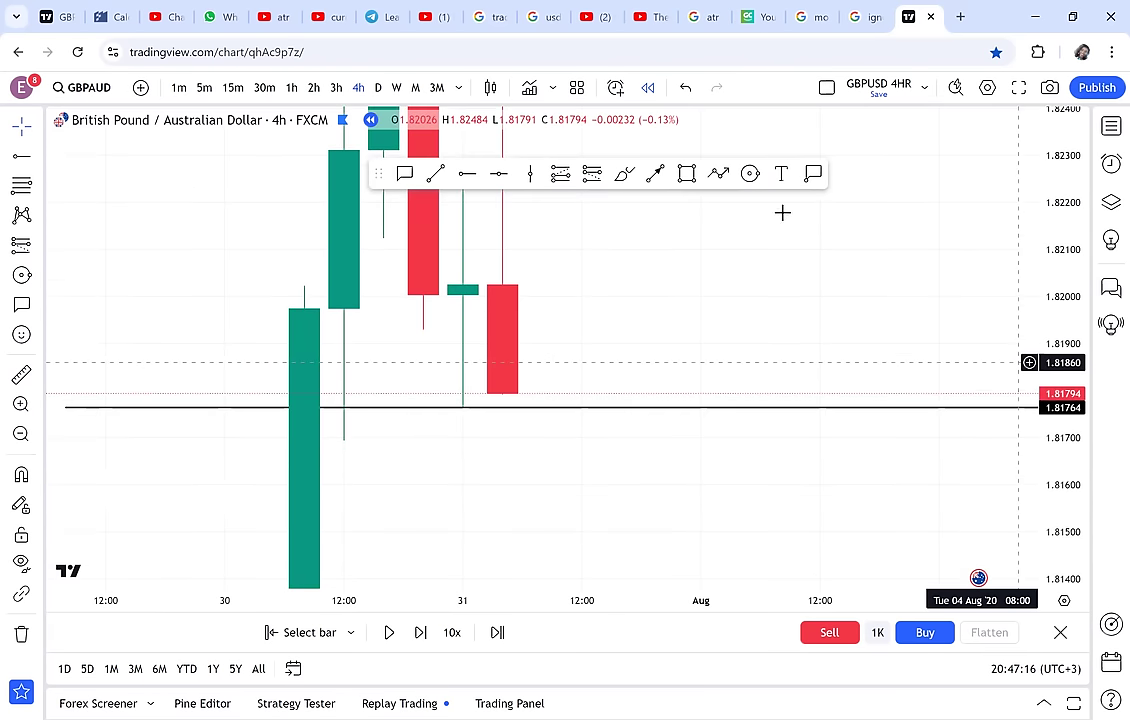
{"action": "left_click", "coordinate": [750, 173]}
{"action": "left_click", "coordinate": [463, 408]}
{"action": "left_click", "coordinate": [455, 432]}
- Add a horizontal ray at the 1.83375 spike high and circle the spike top
{"action": "left_click_drag", "start_coordinate": [729, 469], "coordinate": [762, 602]}
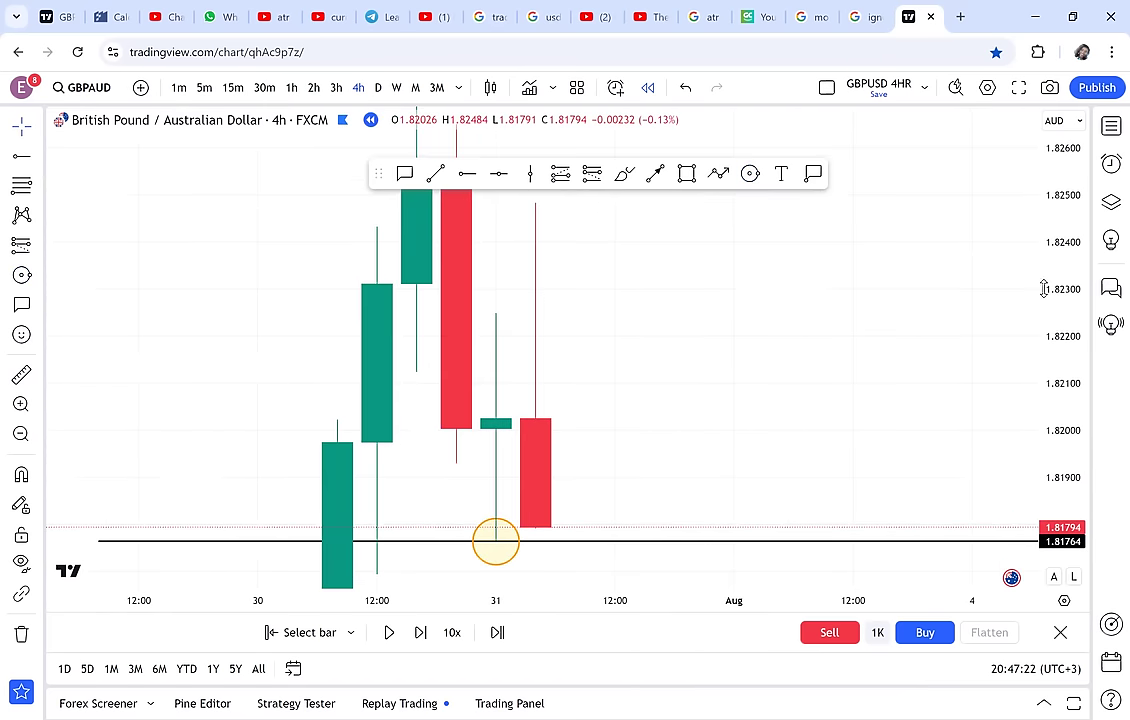
{"action": "left_click_drag", "start_coordinate": [1075, 232], "coordinate": [716, 393]}
{"action": "left_click", "coordinate": [467, 173]}
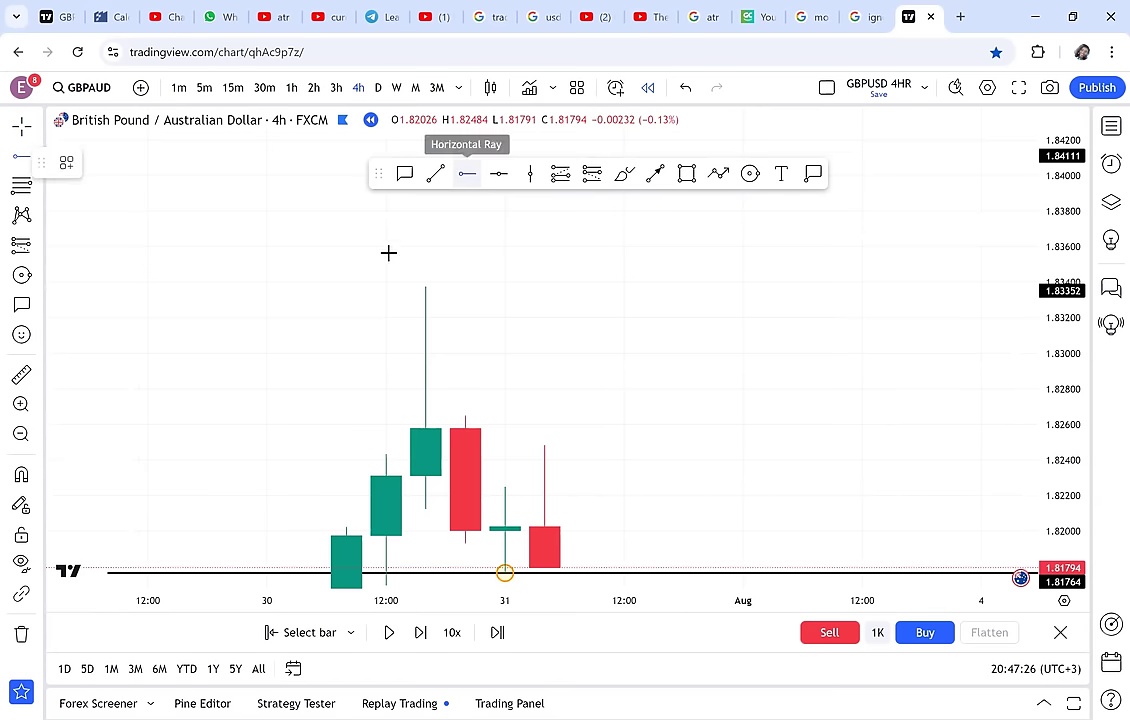
{"action": "left_click", "coordinate": [307, 286]}
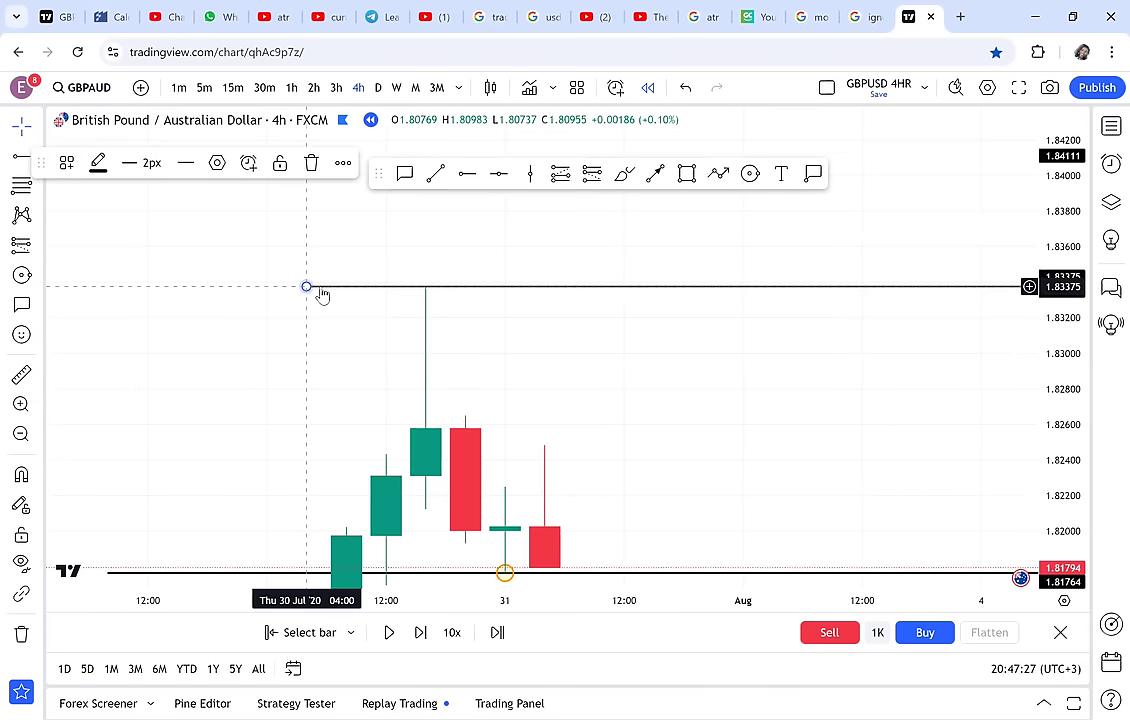
{"action": "left_click", "coordinate": [750, 174]}
{"action": "left_click", "coordinate": [425, 287]}
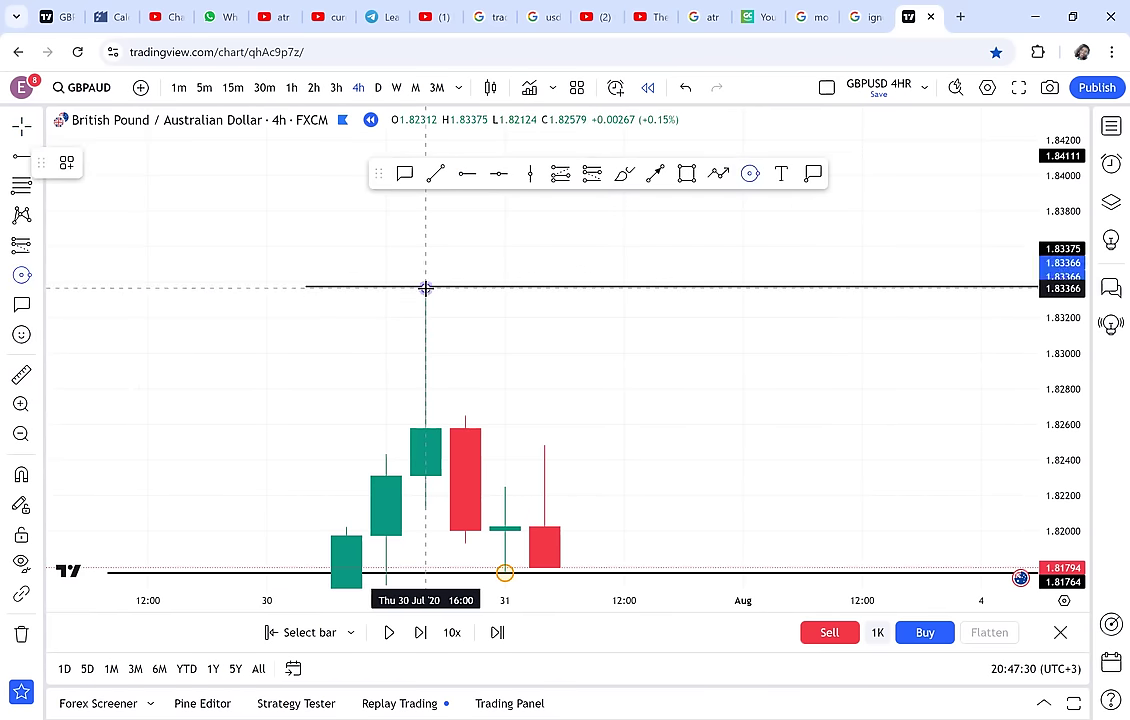
{"action": "left_click", "coordinate": [434, 315]}
- Replay forward to the 4 August 2020 bars, pause, and exit the bar replay
{"action": "left_click_drag", "start_coordinate": [552, 323], "coordinate": [522, 293]}
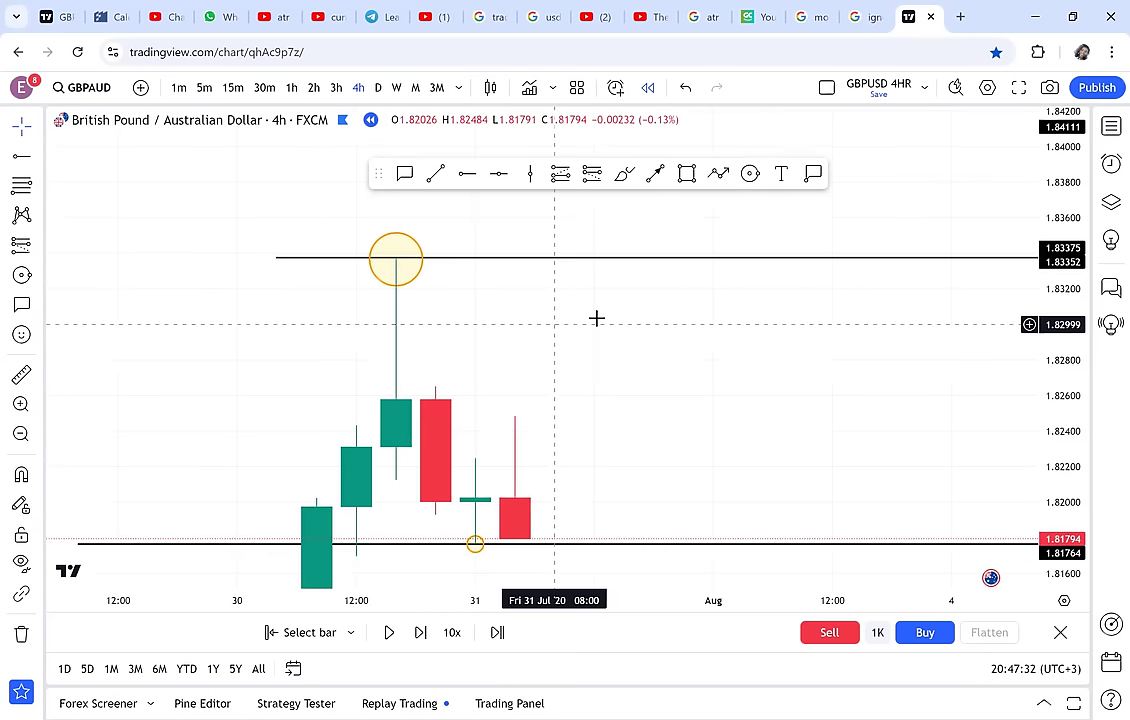
{"action": "left_click_drag", "start_coordinate": [1070, 272], "coordinate": [1040, 390]}
{"action": "left_click", "coordinate": [389, 633]}
{"action": "left_click", "coordinate": [389, 633]}
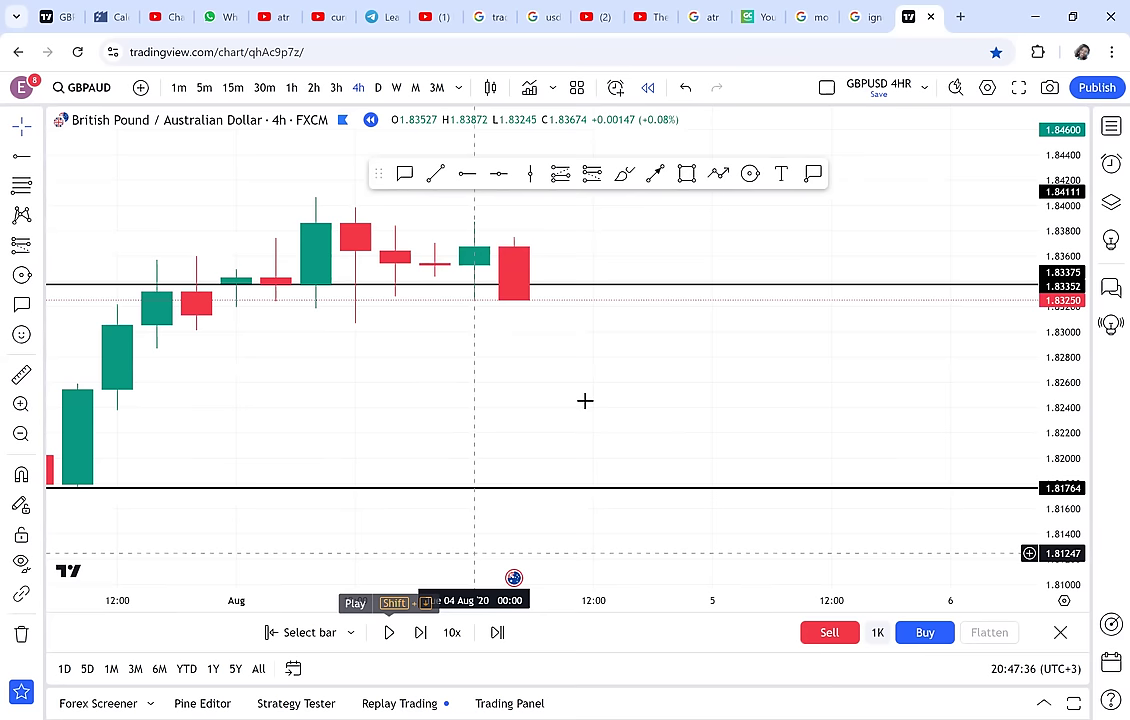
{"action": "scroll", "coordinate": [584, 400], "scroll_direction": "down", "scroll_amount": 1}
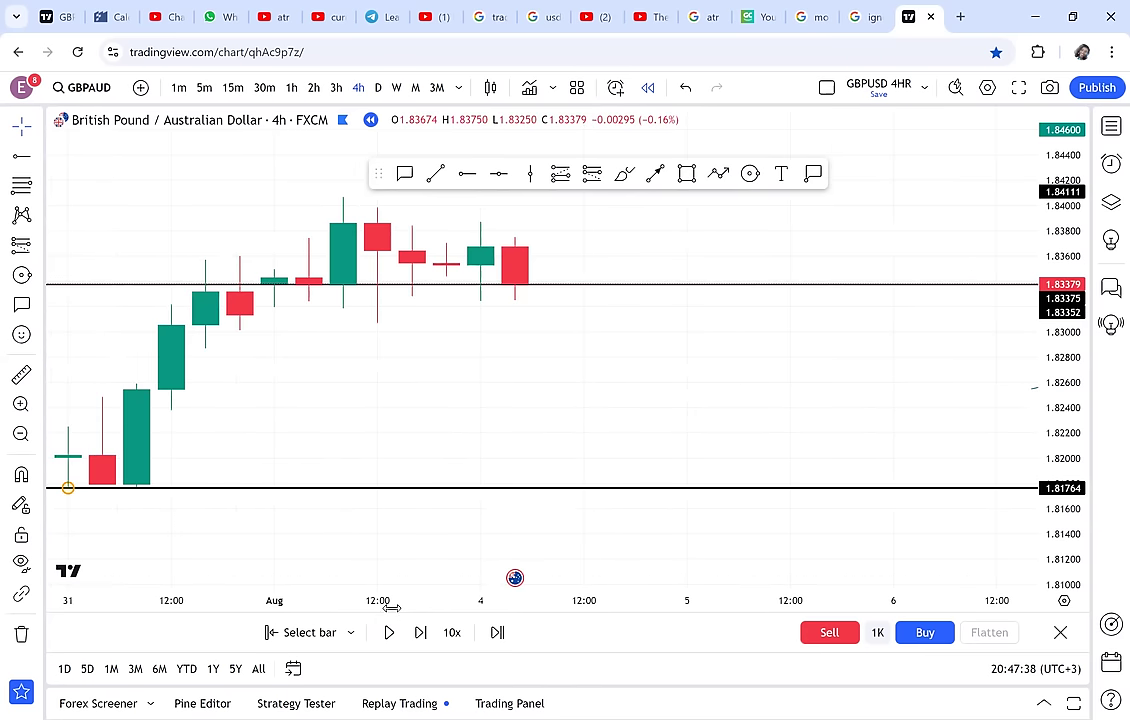
{"action": "scroll", "coordinate": [903, 518], "scroll_direction": "down", "scroll_amount": 5}
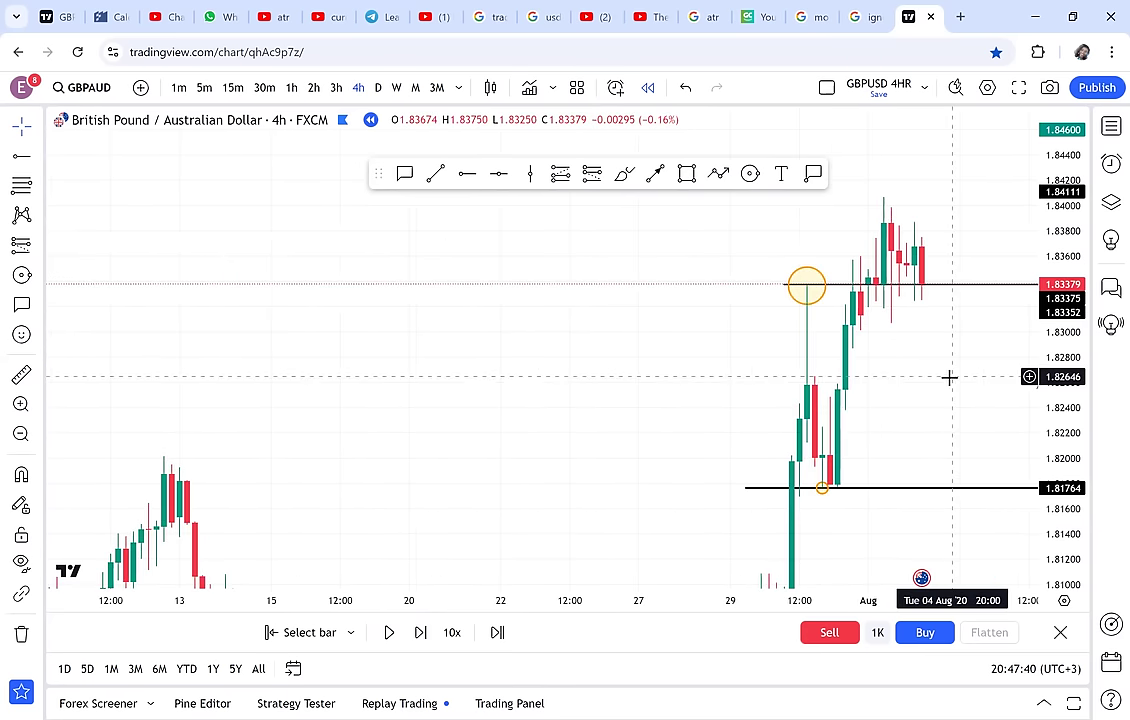
{"action": "left_click_drag", "start_coordinate": [820, 383], "coordinate": [581, 394]}
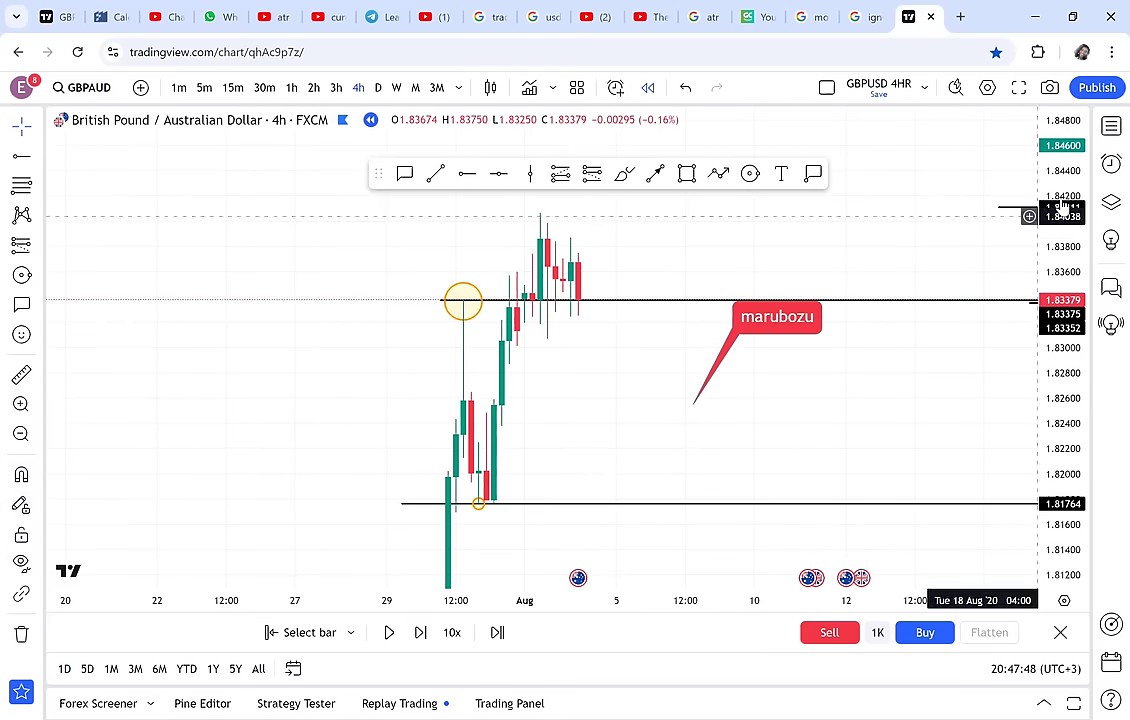
{"action": "left_click", "coordinate": [1060, 632]}
- Return to live data and box the late-September to mid-October range with a grey rectangle
{"action": "left_click", "coordinate": [725, 442]}
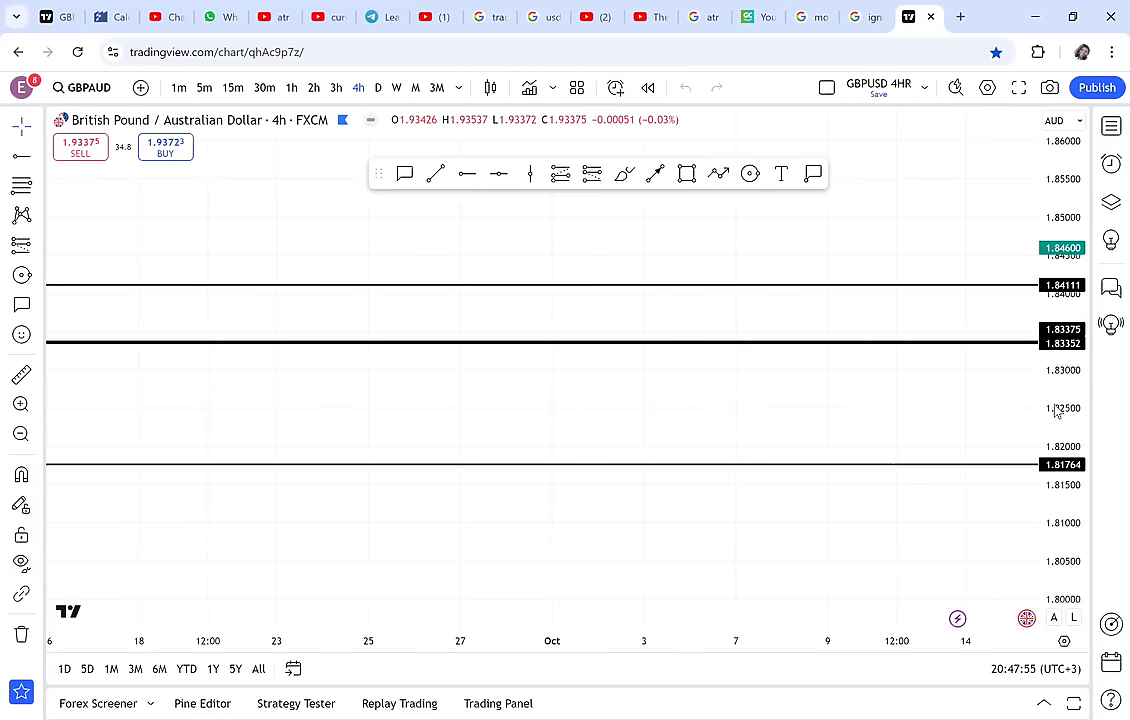
{"action": "scroll", "coordinate": [578, 412], "scroll_direction": "down", "scroll_amount": 5}
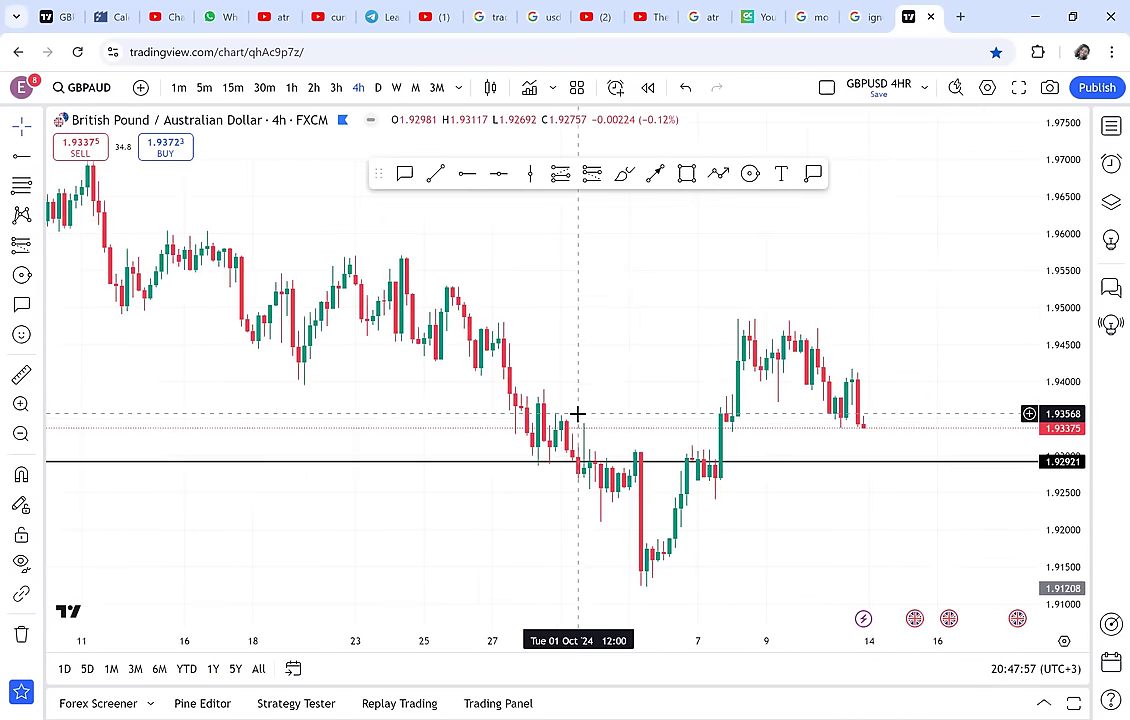
{"action": "scroll", "coordinate": [931, 285], "scroll_direction": "right", "scroll_amount": 2}
{"action": "left_click", "coordinate": [686, 174]}
{"action": "left_click_drag", "start_coordinate": [296, 319], "coordinate": [684, 517]}
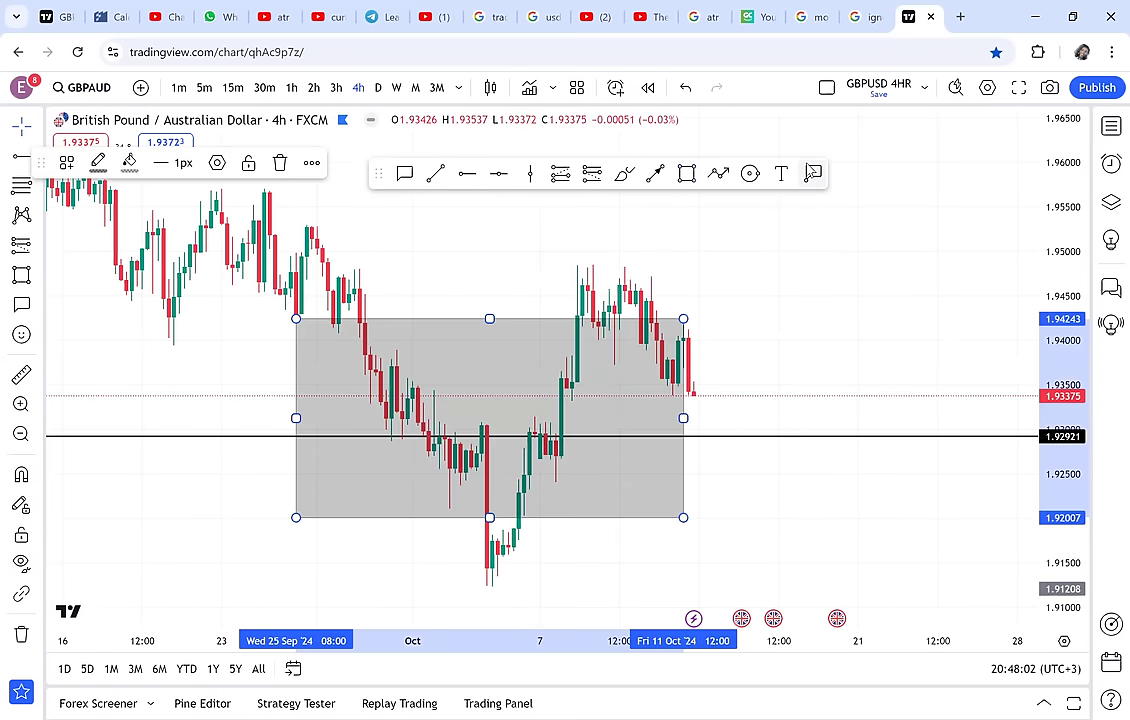
- Add a 1.92935 price note and a red trend line from the September high, then hide all drawings
{"action": "left_click", "coordinate": [813, 173]}
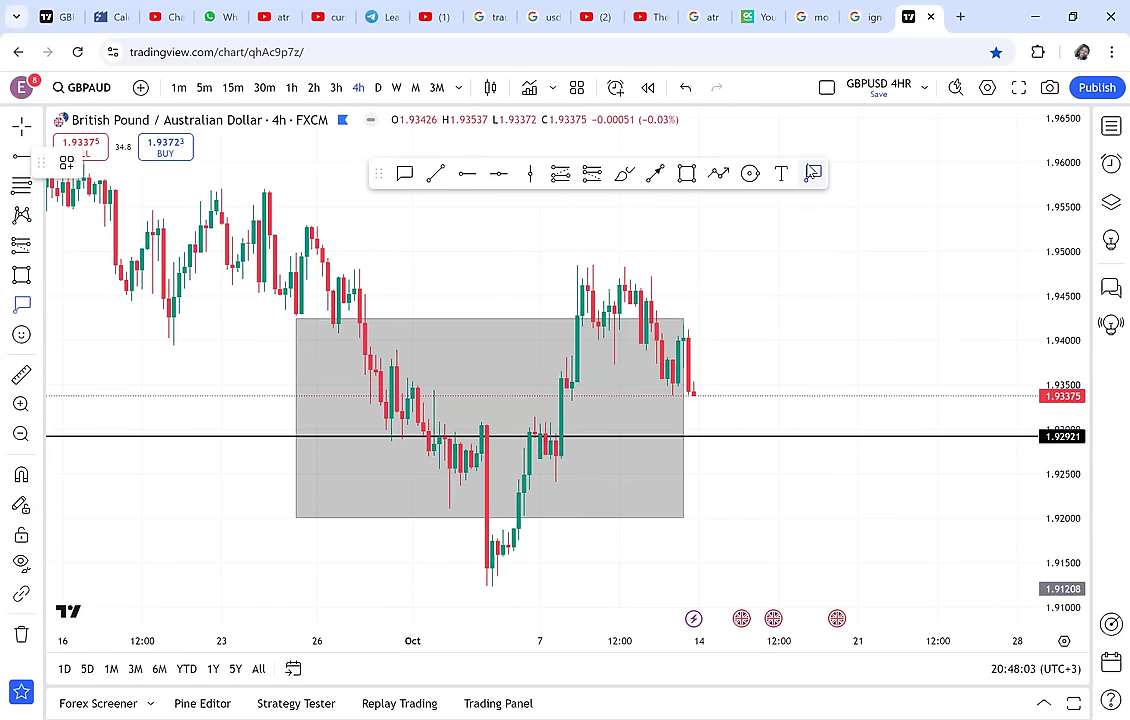
{"action": "left_click", "coordinate": [784, 435]}
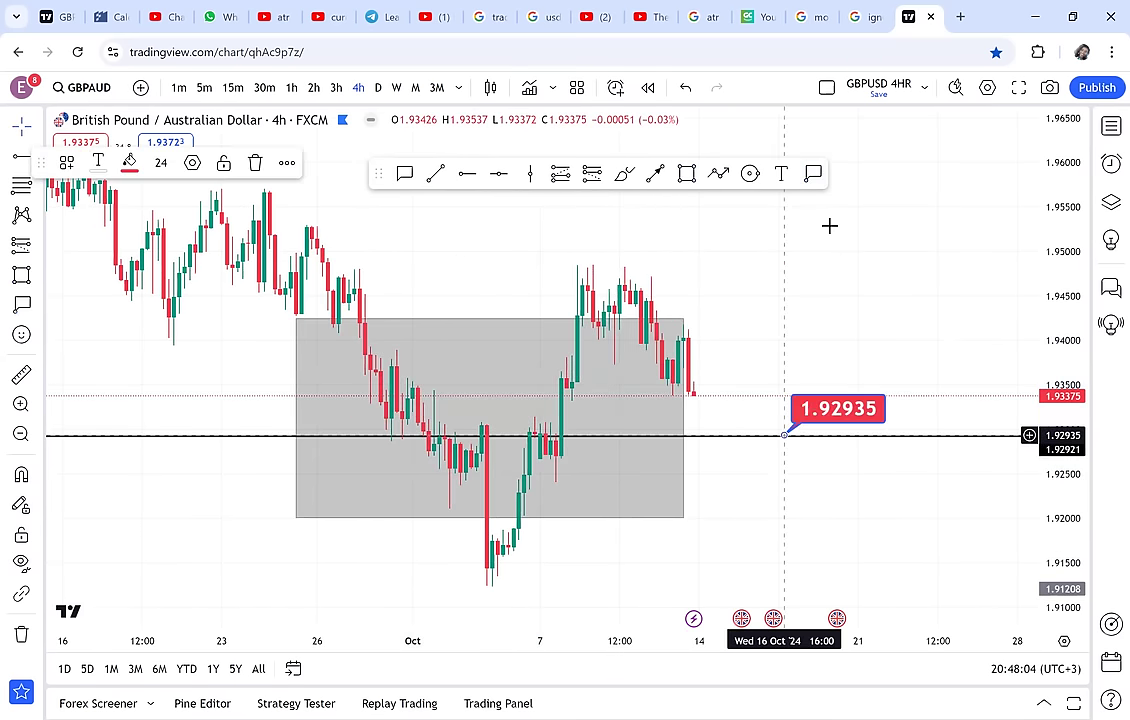
{"action": "left_click", "coordinate": [436, 174]}
{"action": "left_click", "coordinate": [110, 321]}
{"action": "left_click", "coordinate": [560, 622]}
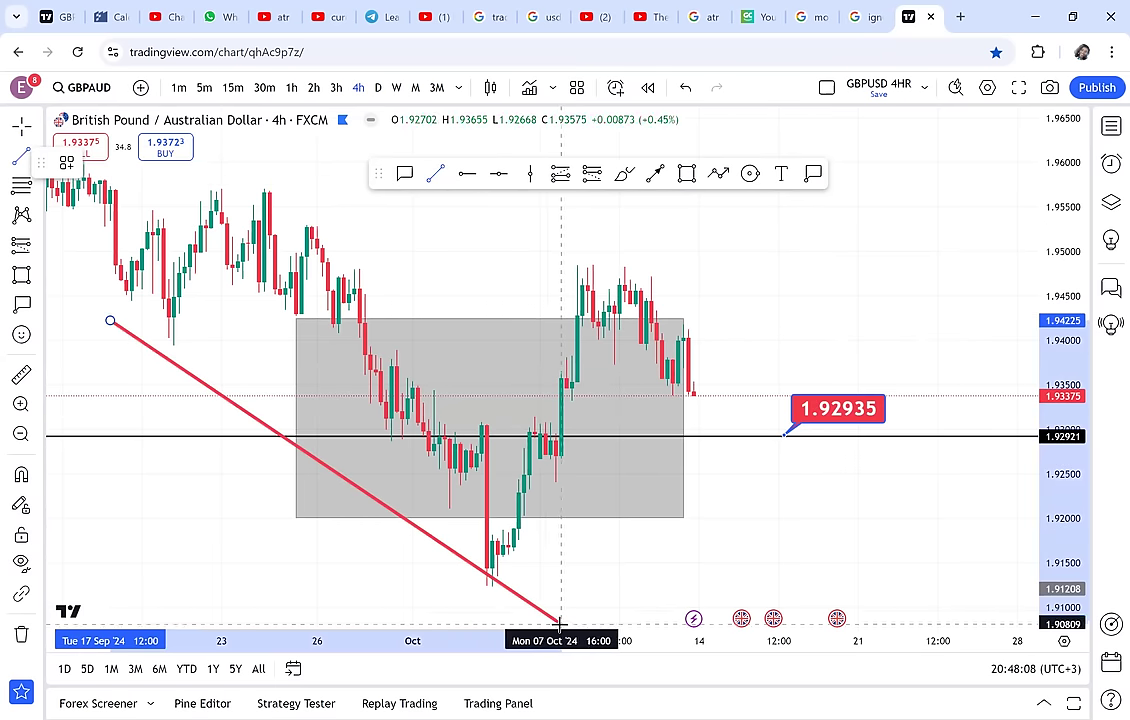
{"action": "left_click_drag", "start_coordinate": [785, 470], "coordinate": [784, 471]}
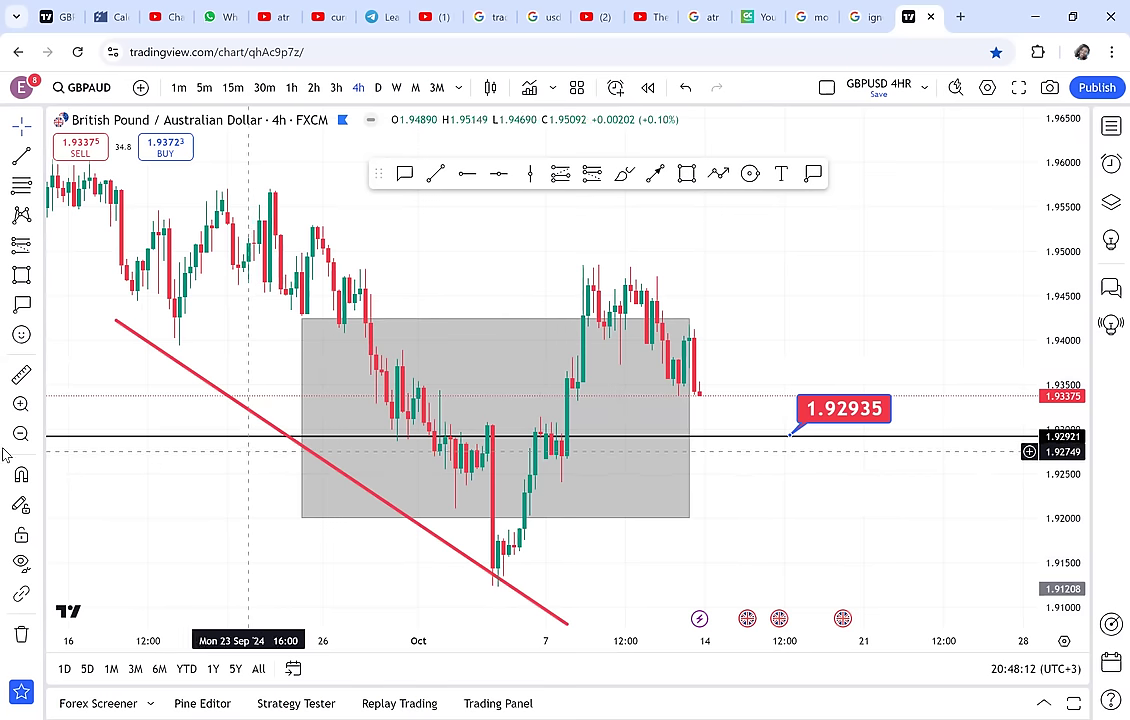
{"action": "left_click", "coordinate": [22, 563]}
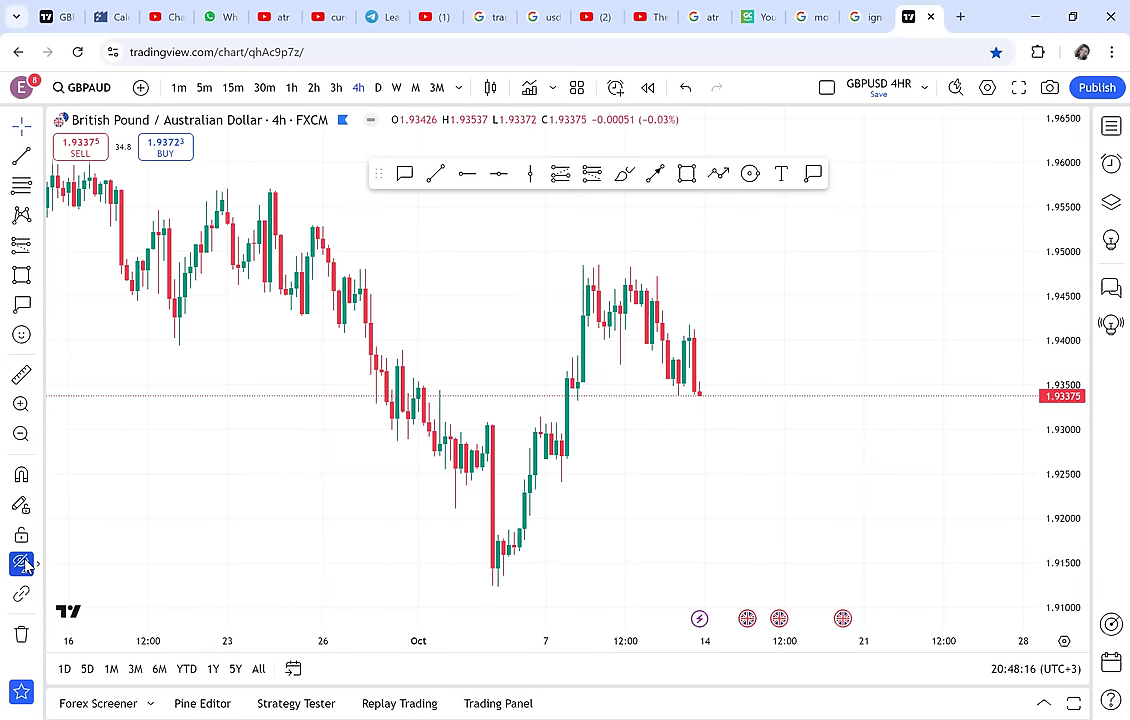
- Show the drawings again, then remove all 41 drawings so only candles remain
{"action": "left_click", "coordinate": [23, 563]}
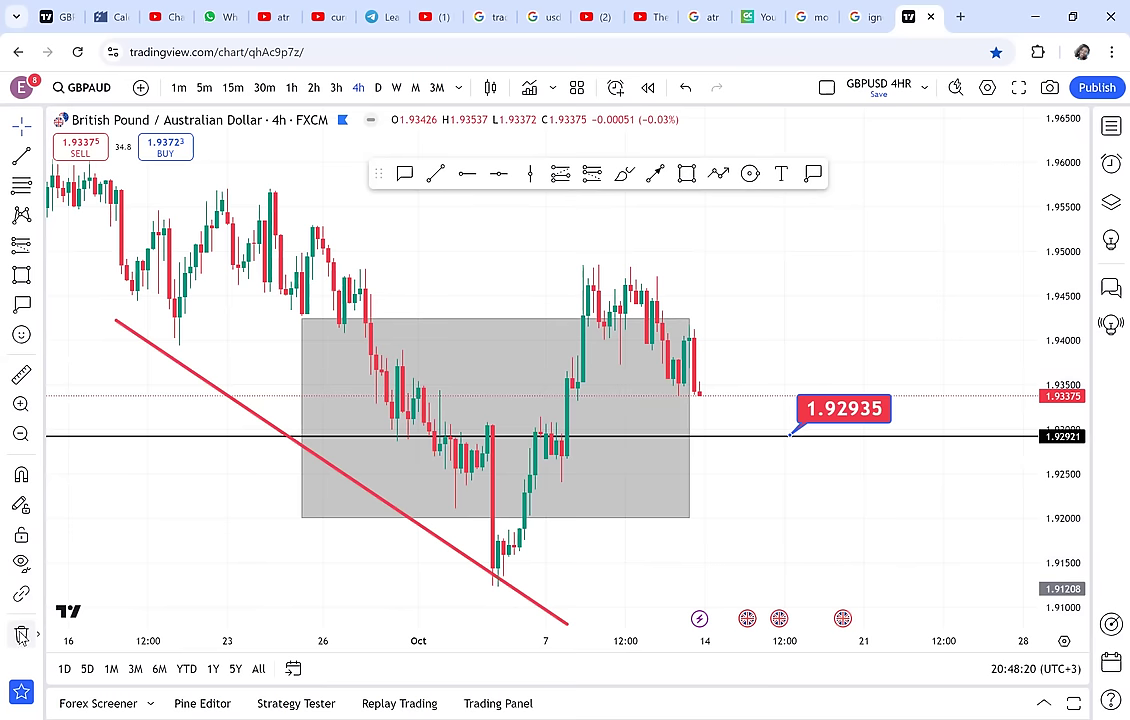
{"action": "left_click", "coordinate": [21, 635]}
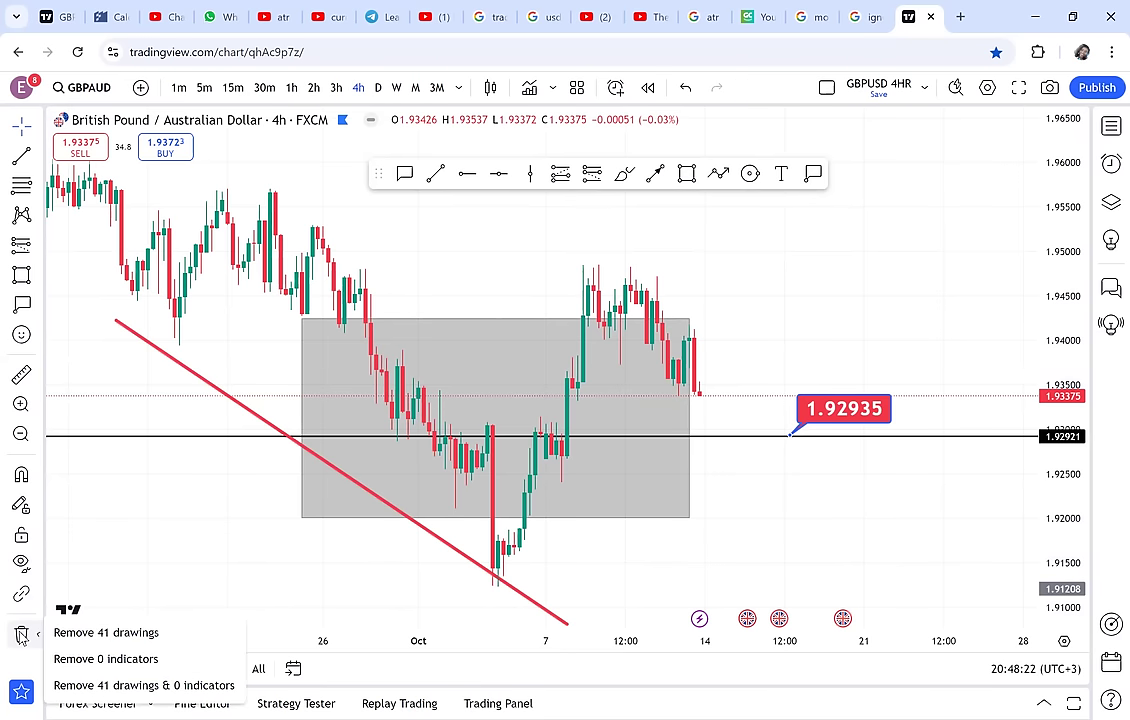
{"action": "left_click", "coordinate": [95, 634]}
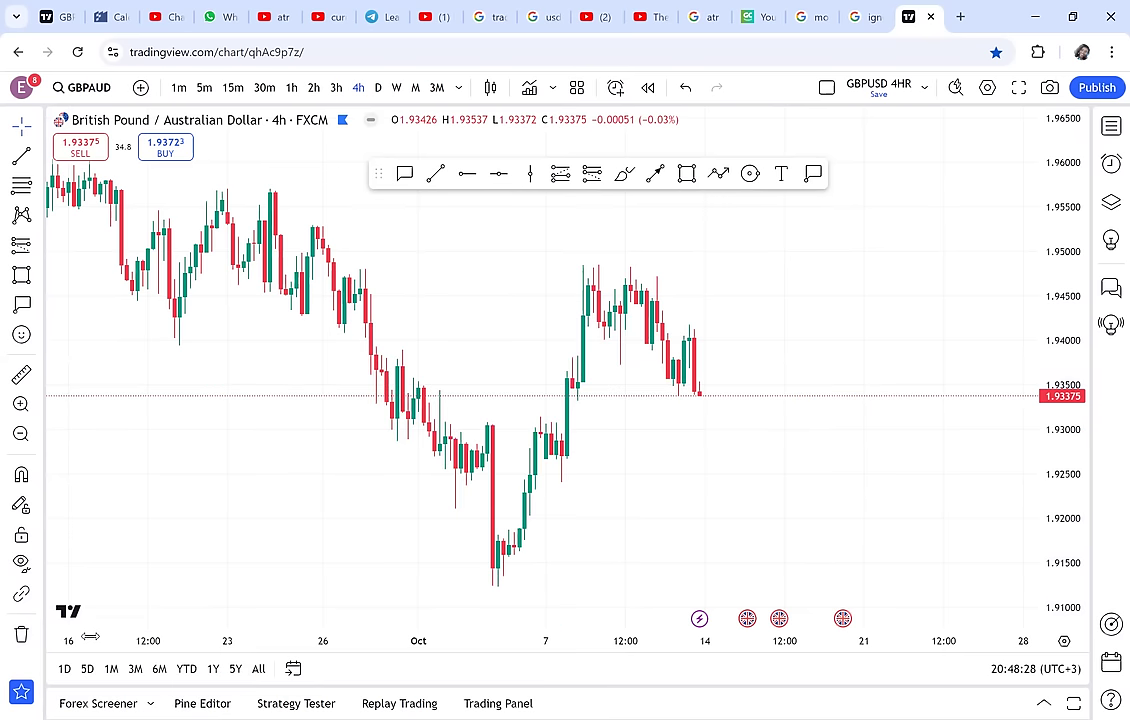
{"action": "left_click_drag", "start_coordinate": [718, 305], "coordinate": [805, 308]}
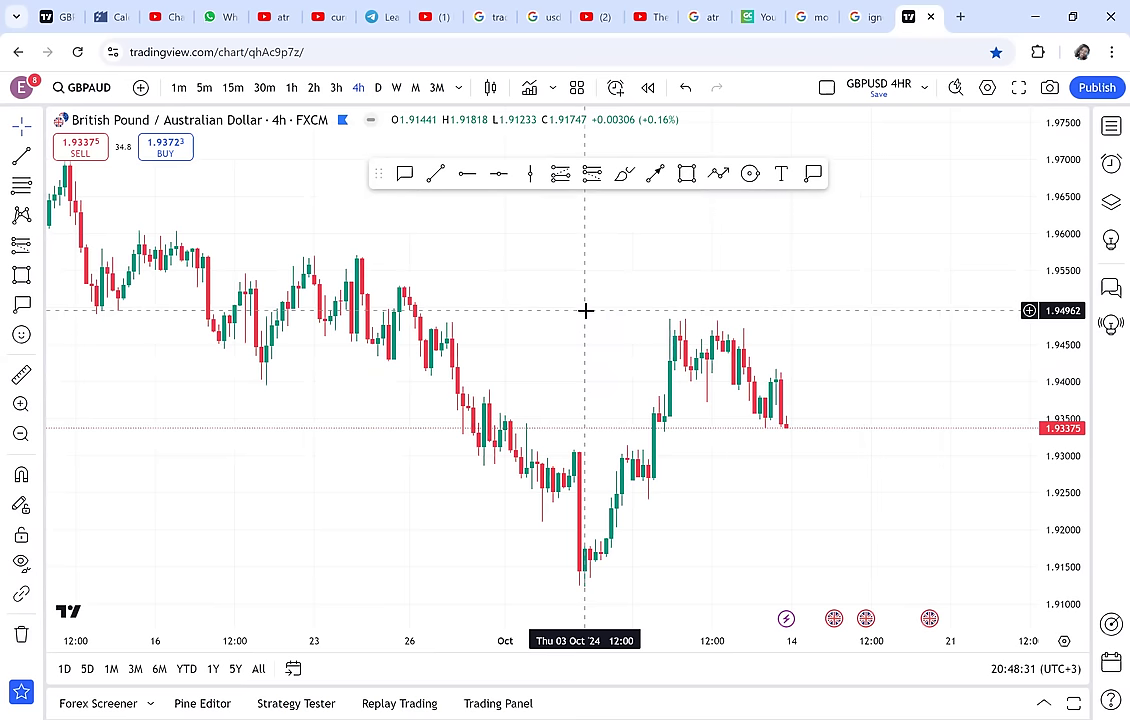
- Load the FXCM GBPUSD chart
{"action": "left_click", "coordinate": [87, 92]}
{"action": "type", "text": "G"}
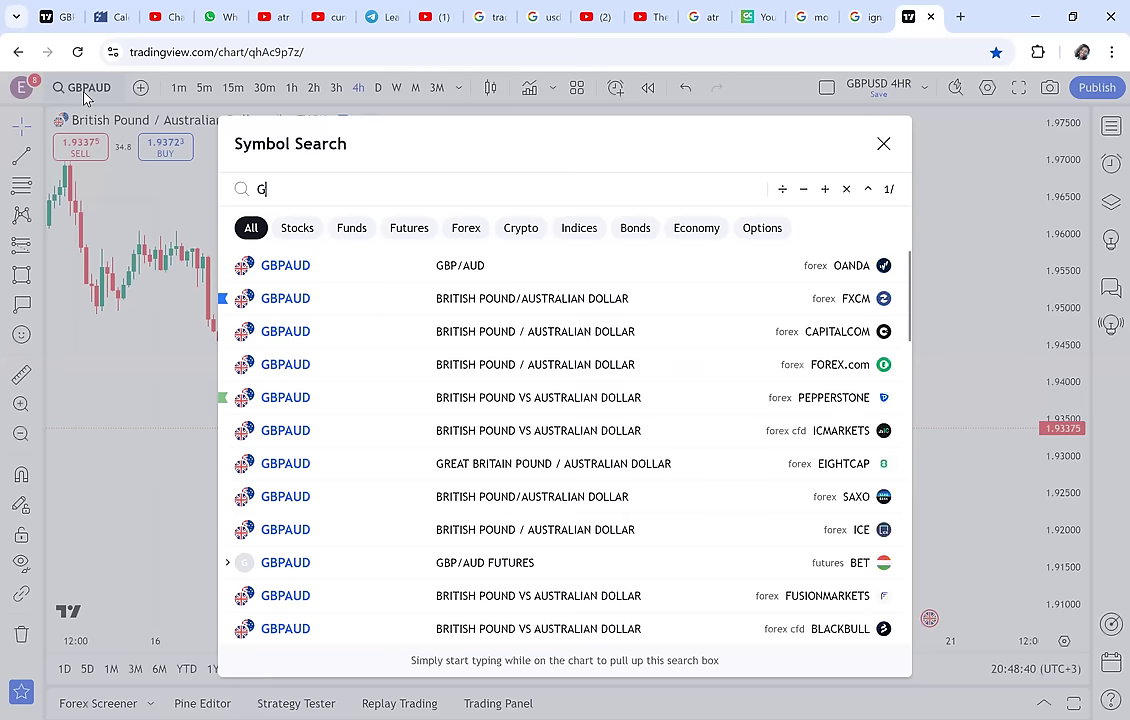
{"action": "type", "text": "BPUSD"}
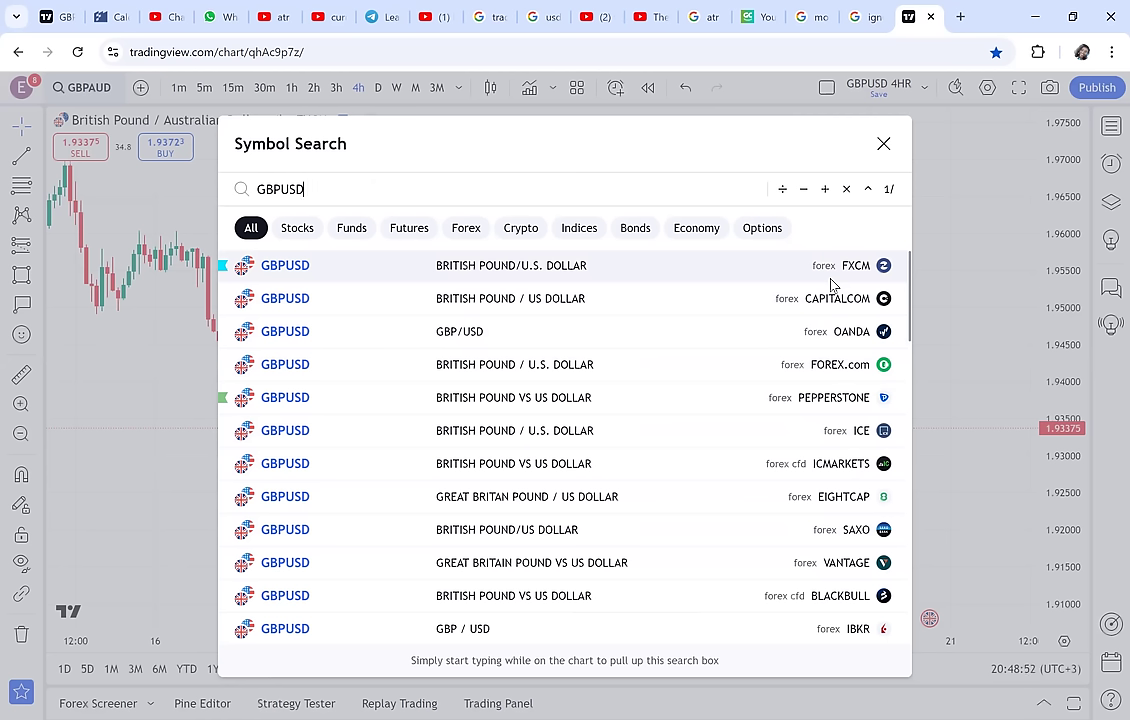
{"action": "left_click", "coordinate": [818, 277]}
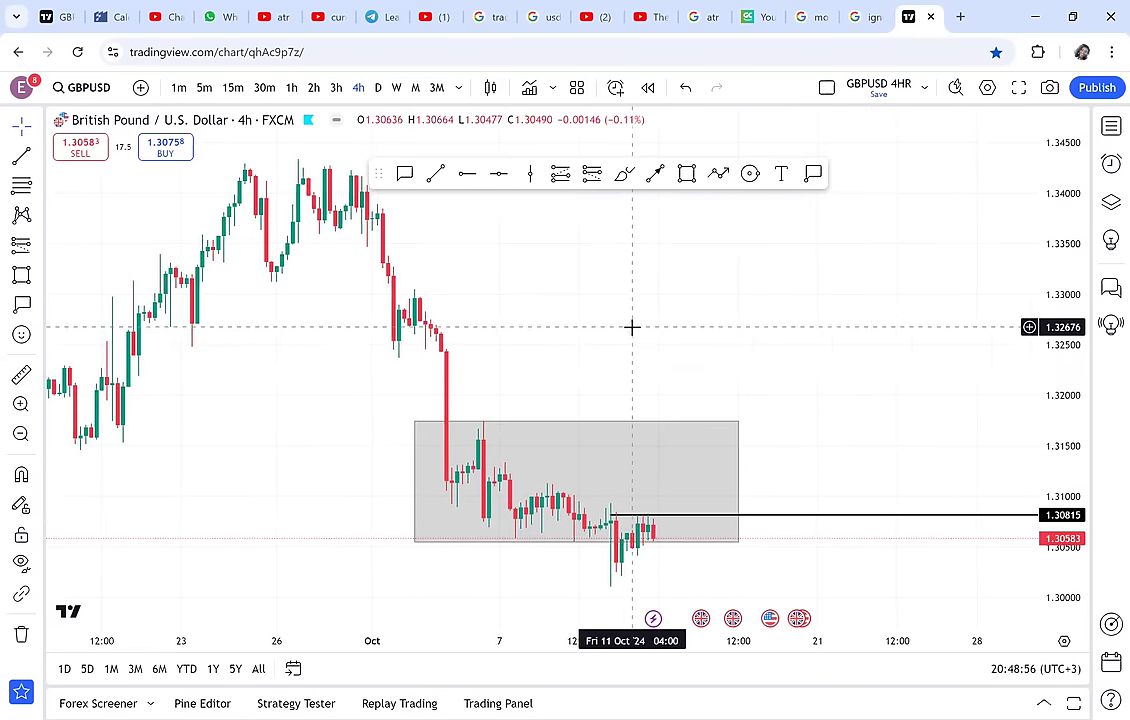
- Load the FXCM AUDUSD 4-hour chart with its BTB box drawings
{"action": "left_click", "coordinate": [92, 90]}
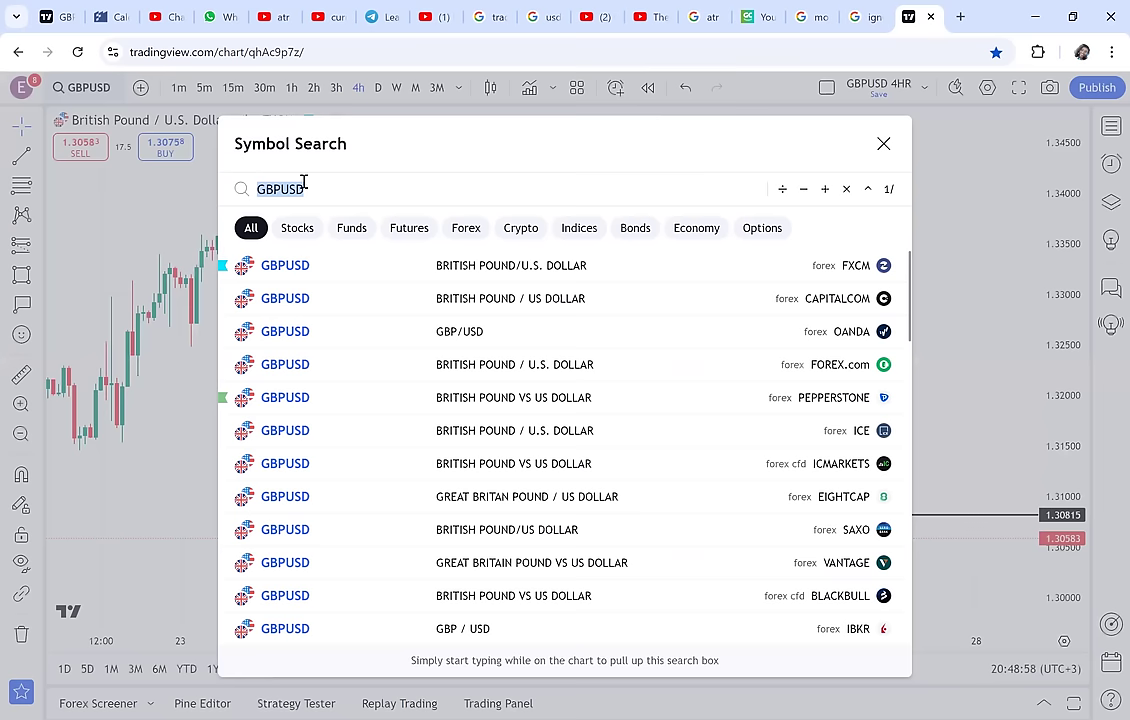
{"action": "type", "text": "AU"}
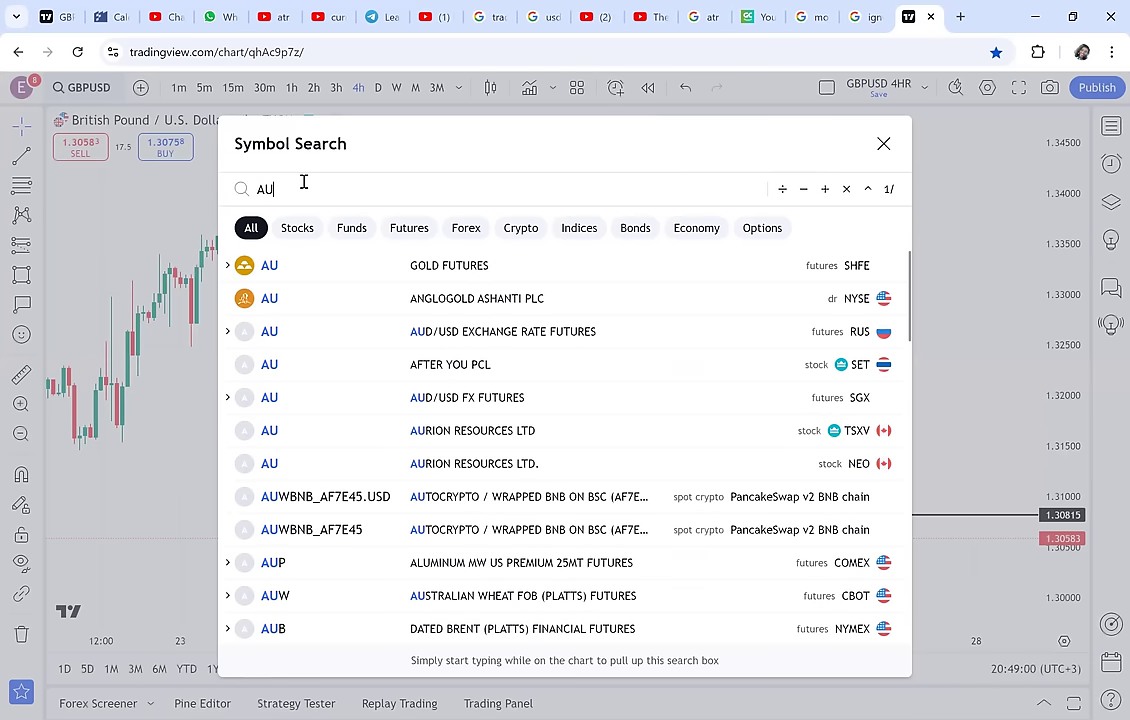
{"action": "type", "text": "DUSD"}
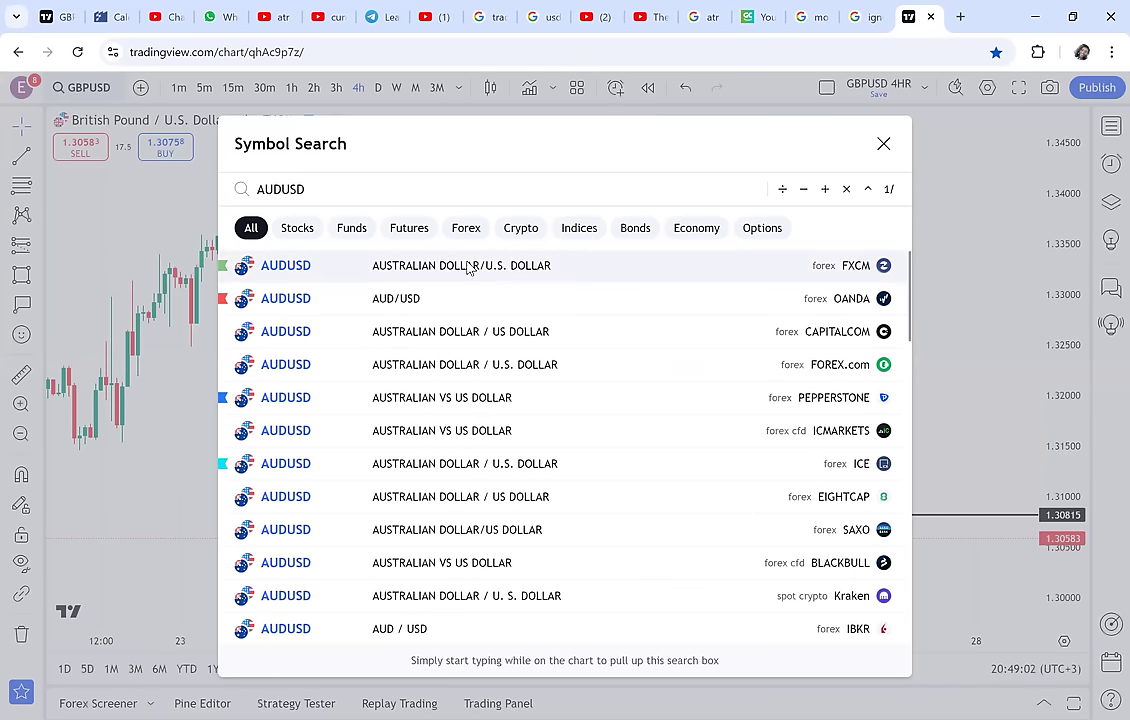
{"action": "left_click", "coordinate": [470, 266]}
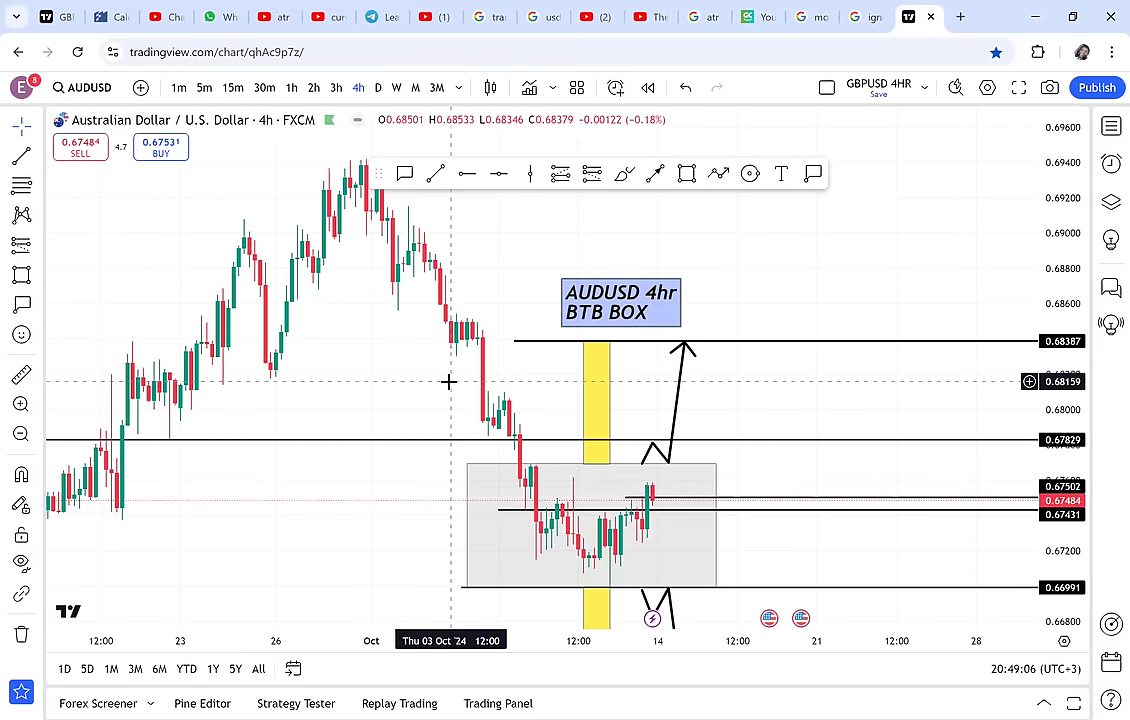
- Reframe the AUDUSD view around the BTB box and switch to the 2-hour timeframe
{"action": "scroll", "coordinate": [724, 280], "scroll_direction": "right", "scroll_amount": 3}
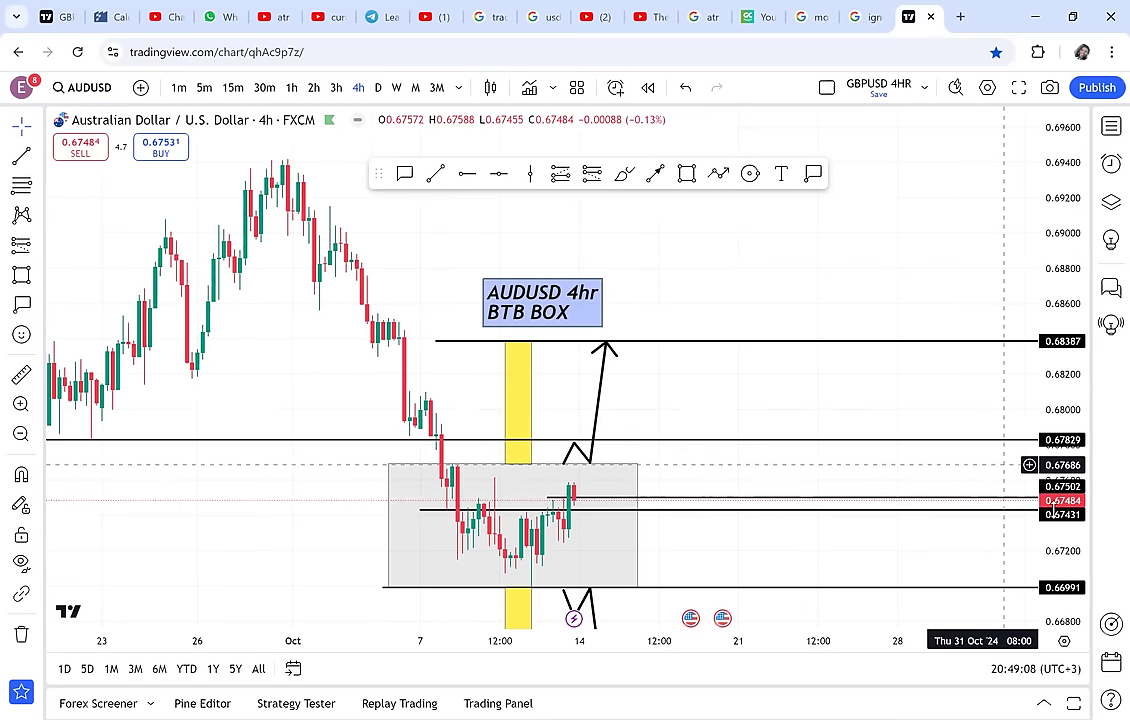
{"action": "left_click_drag", "start_coordinate": [1055, 510], "coordinate": [999, 467]}
{"action": "left_click_drag", "start_coordinate": [860, 398], "coordinate": [853, 290]}
{"action": "left_click_drag", "start_coordinate": [1060, 400], "coordinate": [1060, 440]}
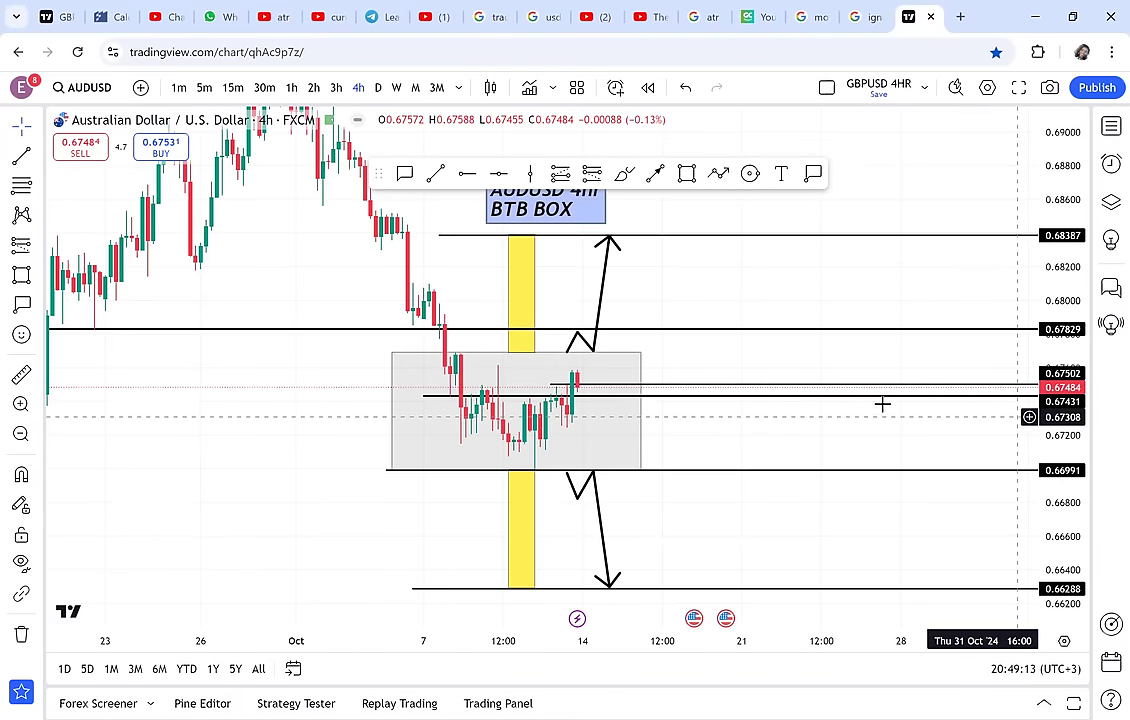
{"action": "left_click_drag", "start_coordinate": [765, 295], "coordinate": [788, 352]}
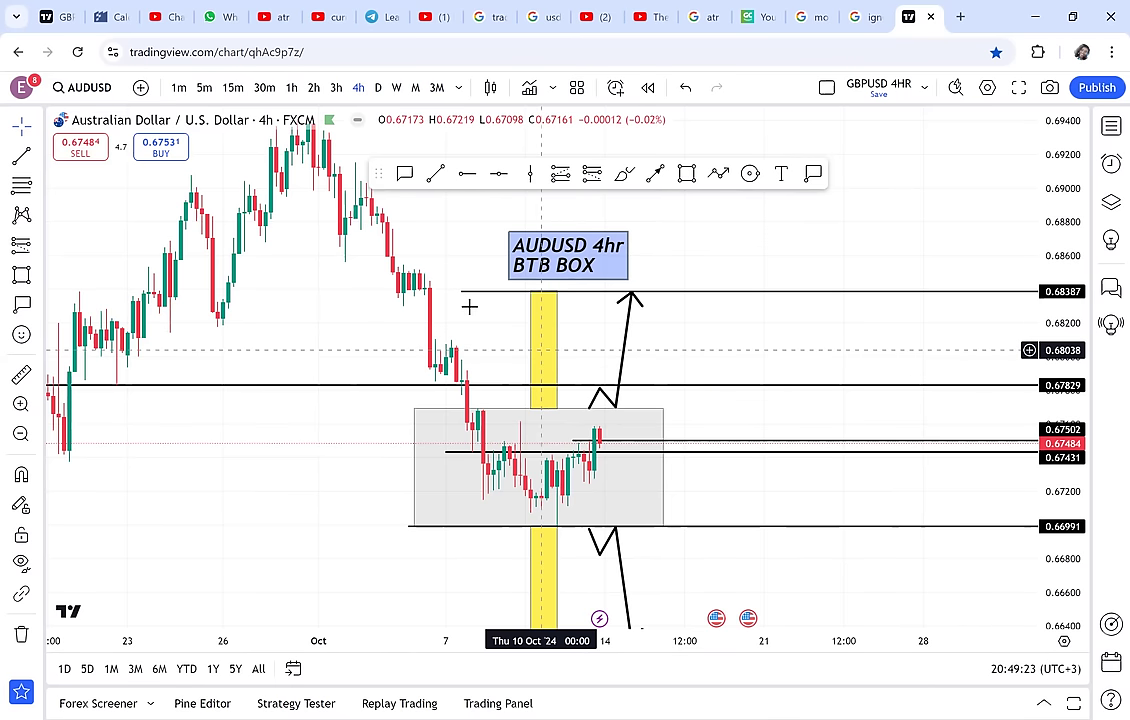
{"action": "left_click", "coordinate": [314, 88]}
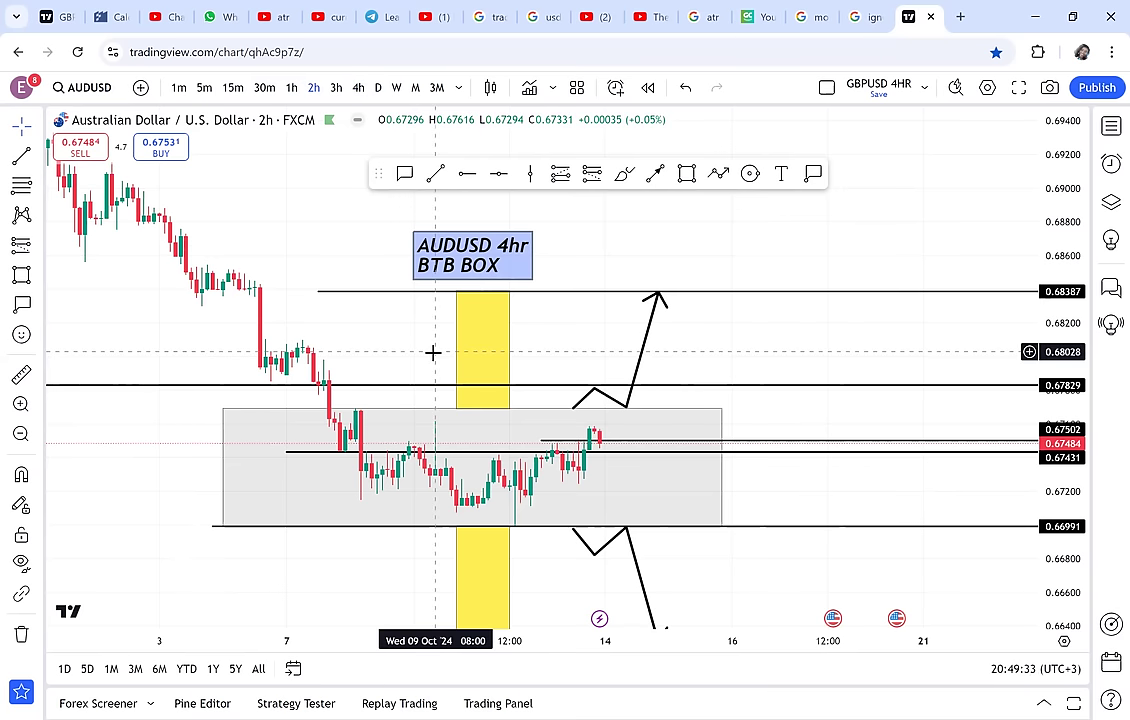
- Cycle AUDUSD through the 4H, 1D and 1W timeframes
{"action": "type", "text": "4H"}
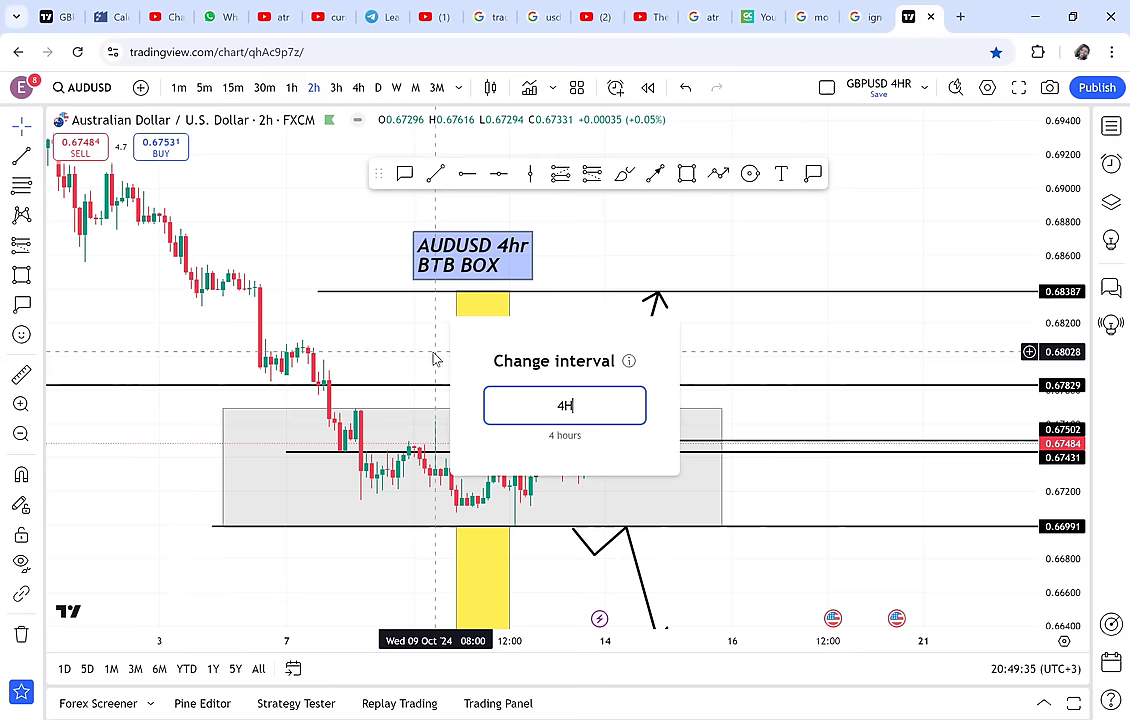
{"action": "key", "text": "Return"}
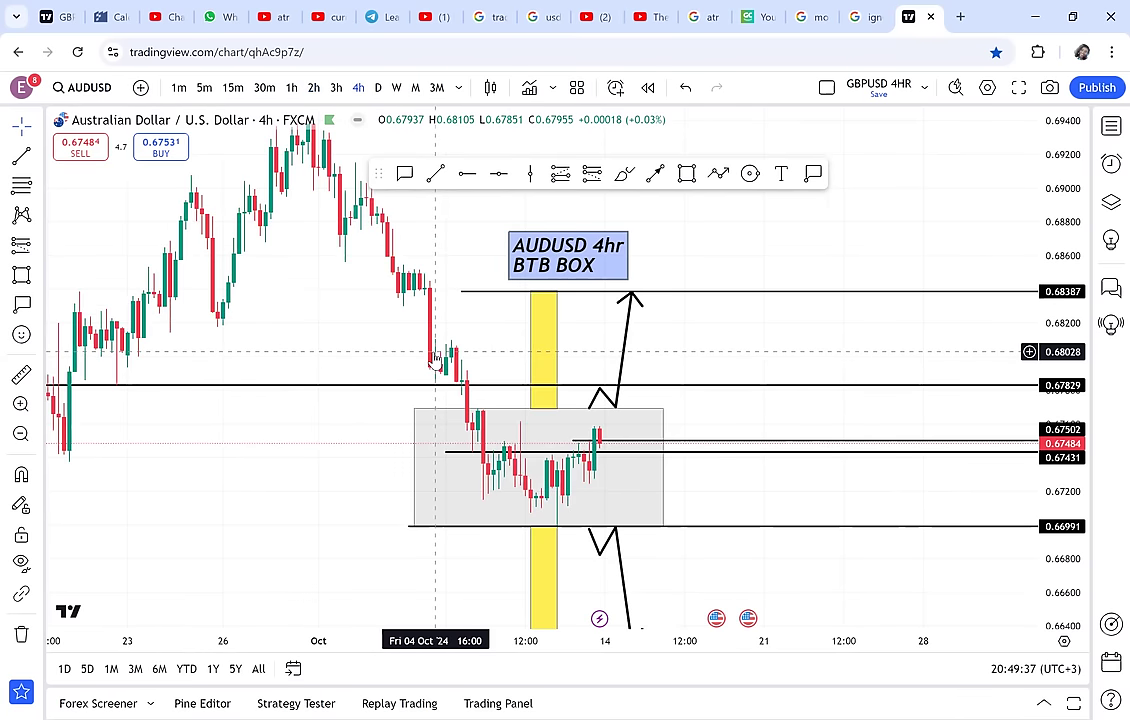
{"action": "type", "text": "1D"}
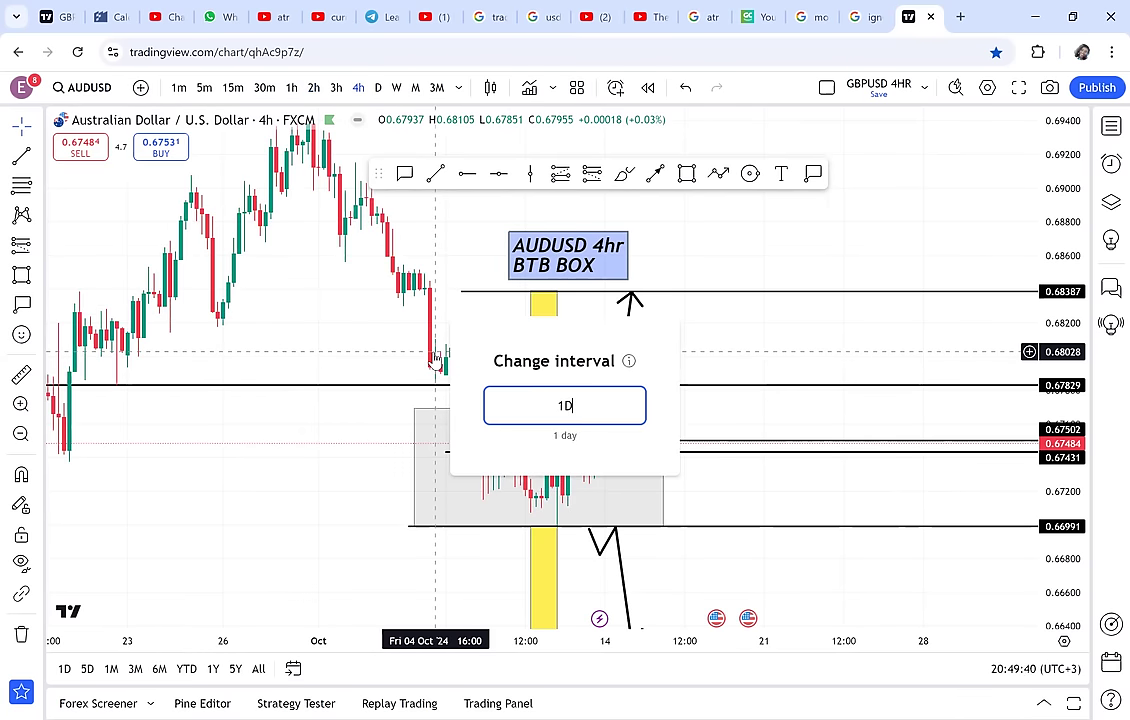
{"action": "key", "text": "Return"}
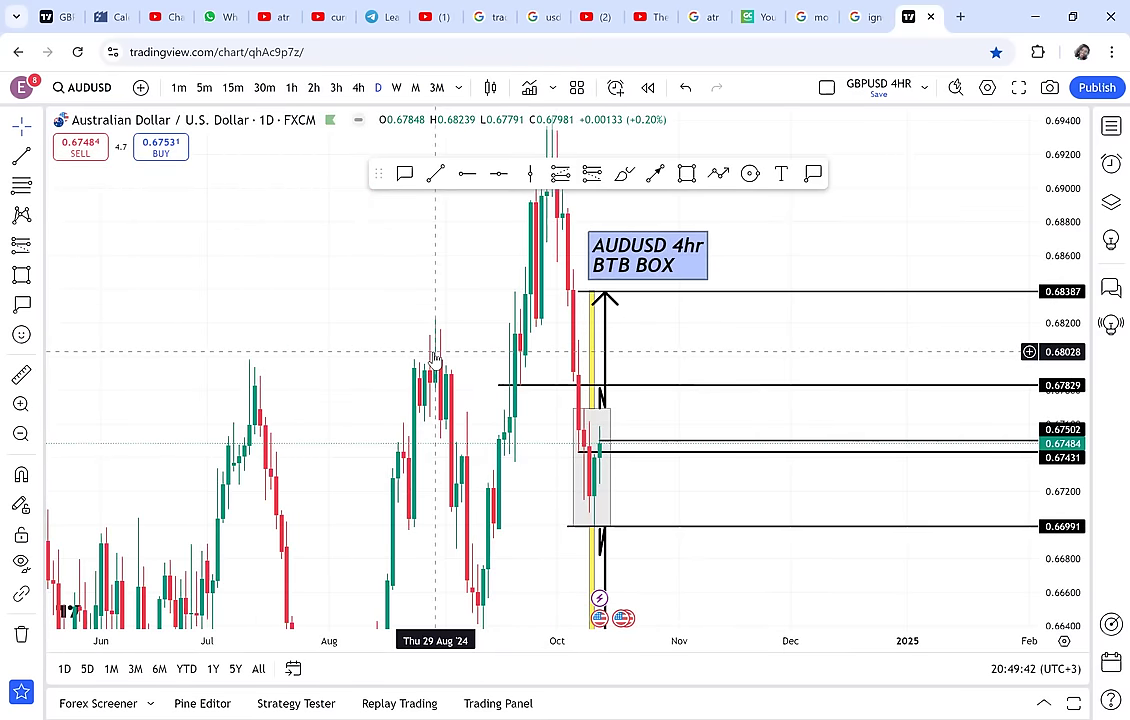
{"action": "type", "text": "1W"}
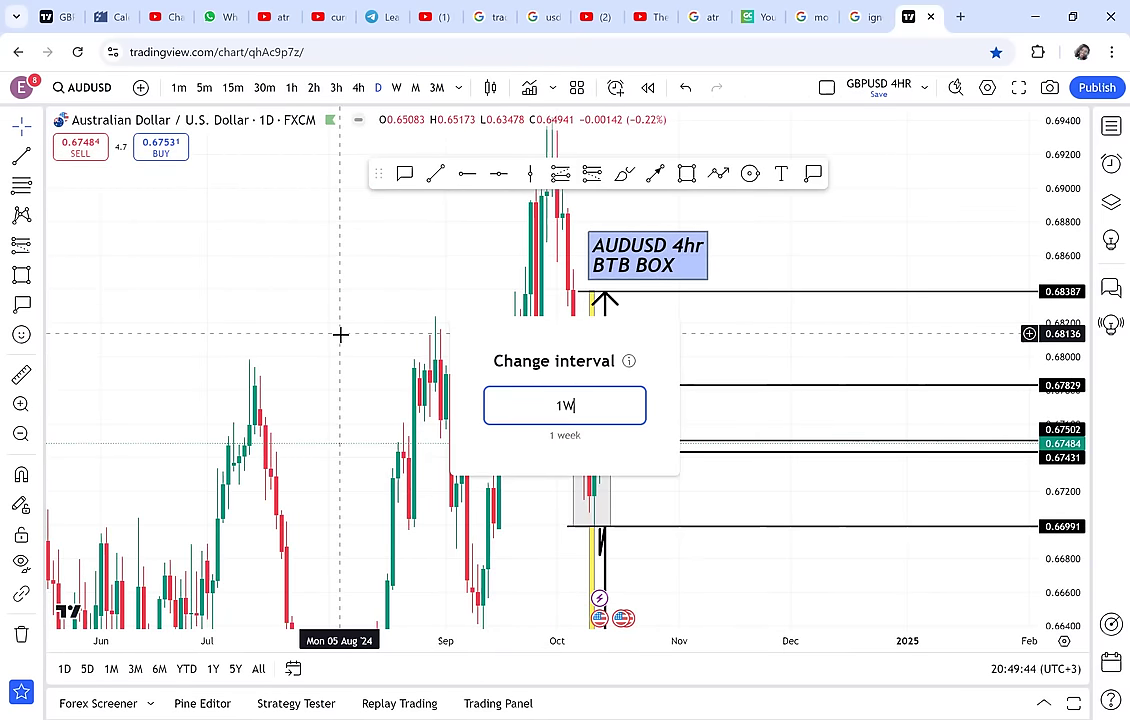
{"action": "key", "text": "Return"}
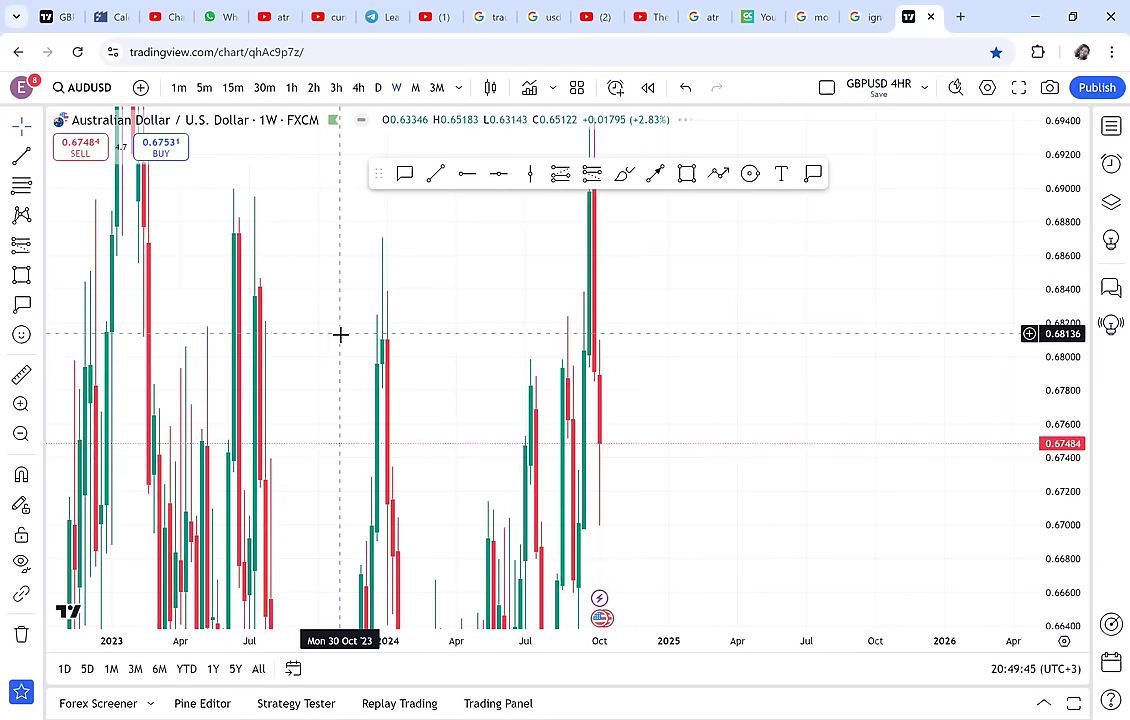
- Switch to the 15-minute timeframe and refit the price scale to the candles
{"action": "type", "text": "1"}
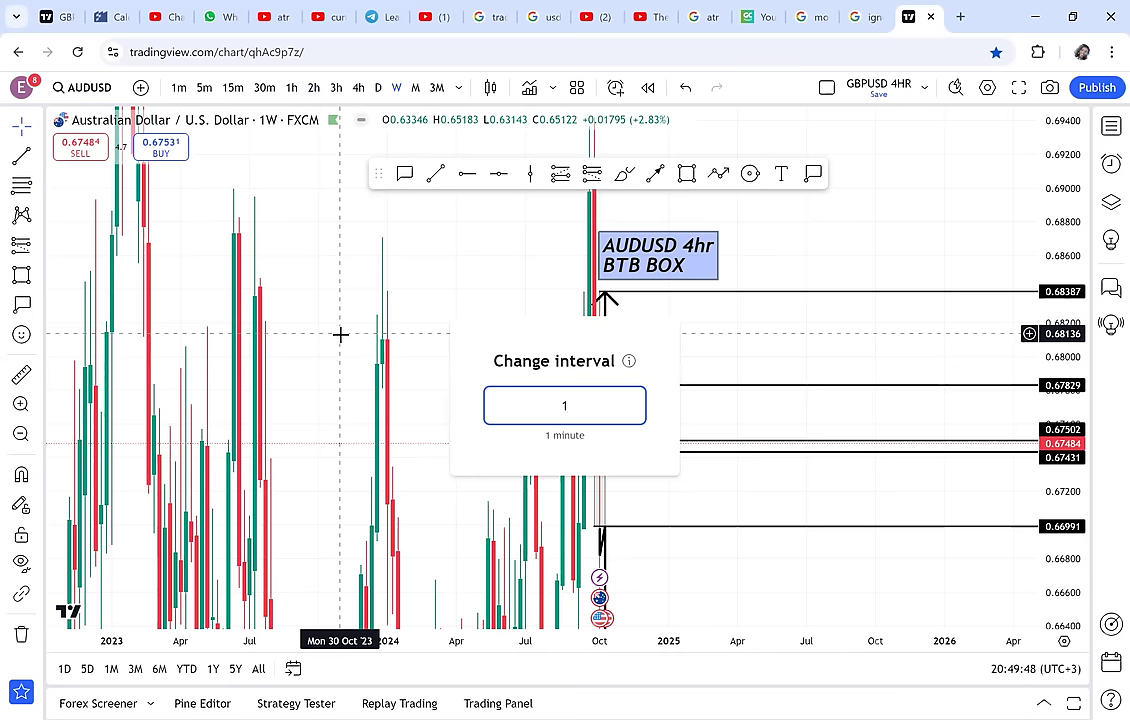
{"action": "type", "text": "5"}
{"action": "key", "text": "Return"}
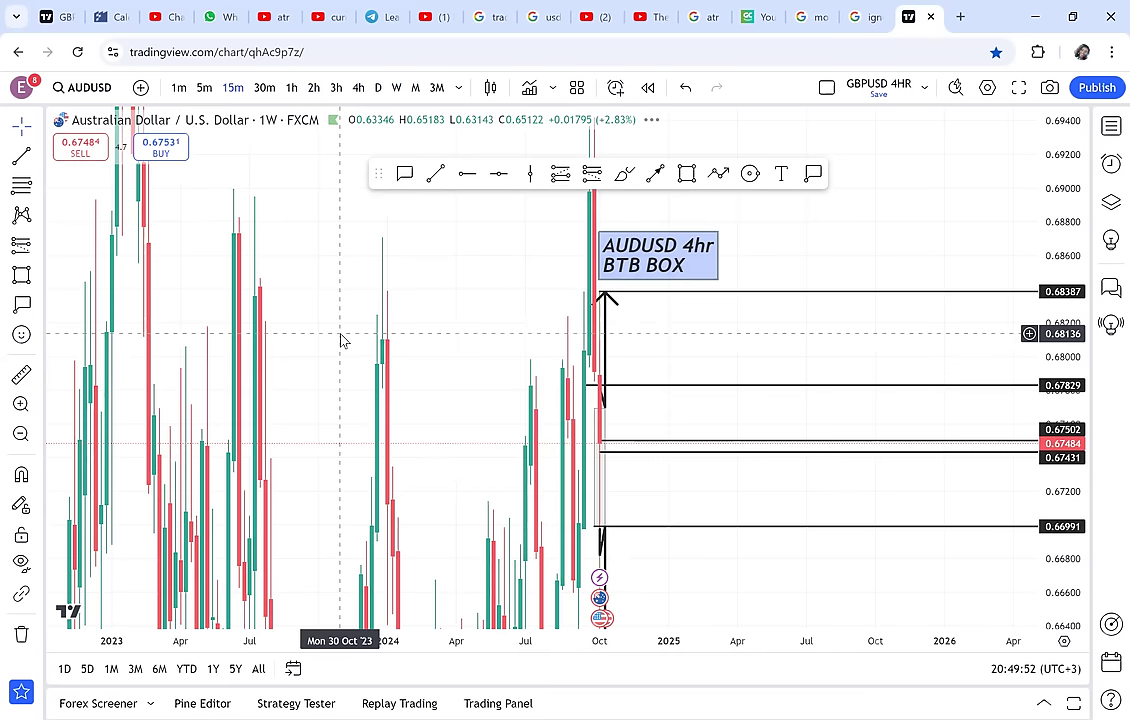
{"action": "double_click", "coordinate": [1049, 471]}
{"action": "left_click_drag", "start_coordinate": [1057, 290], "coordinate": [827, 460]}
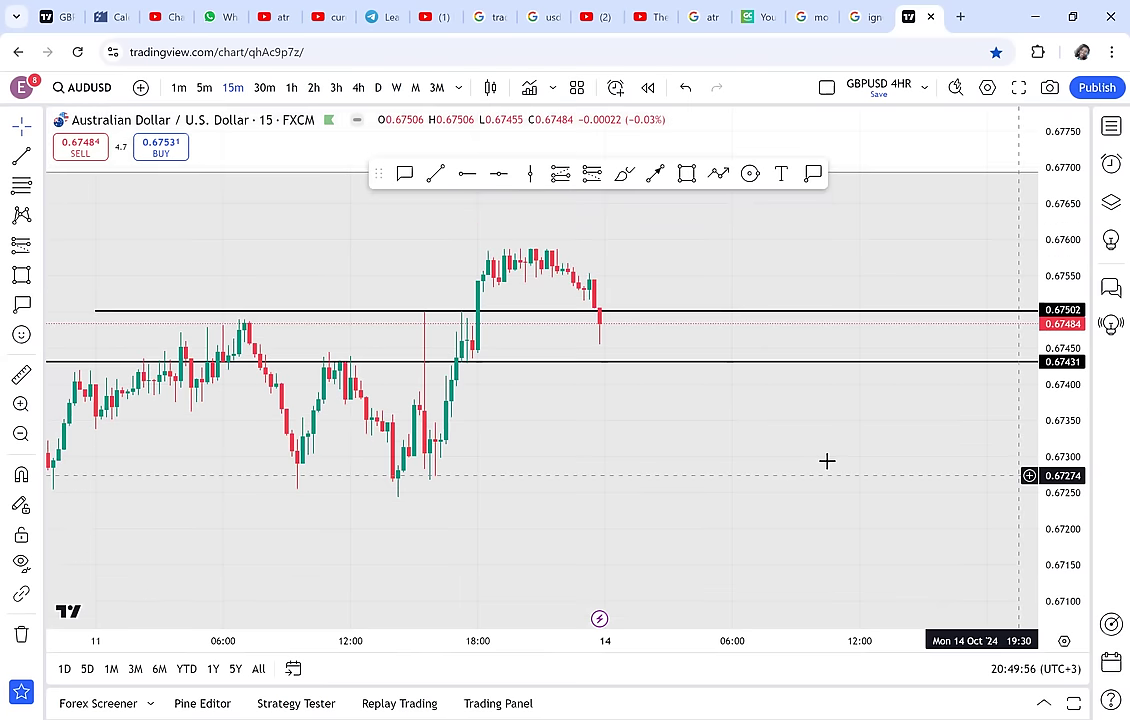
- Load the FXCM GBPAUD chart and switch it to the 4-hour timeframe
{"action": "left_click", "coordinate": [77, 84]}
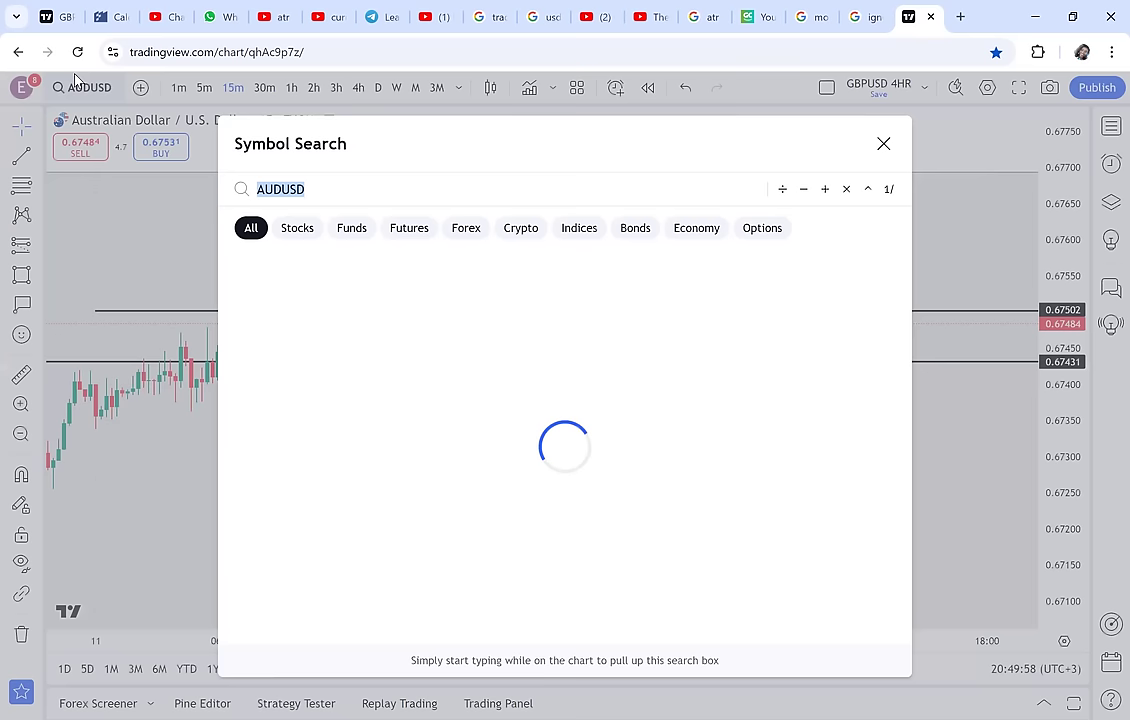
{"action": "type", "text": "GBP"}
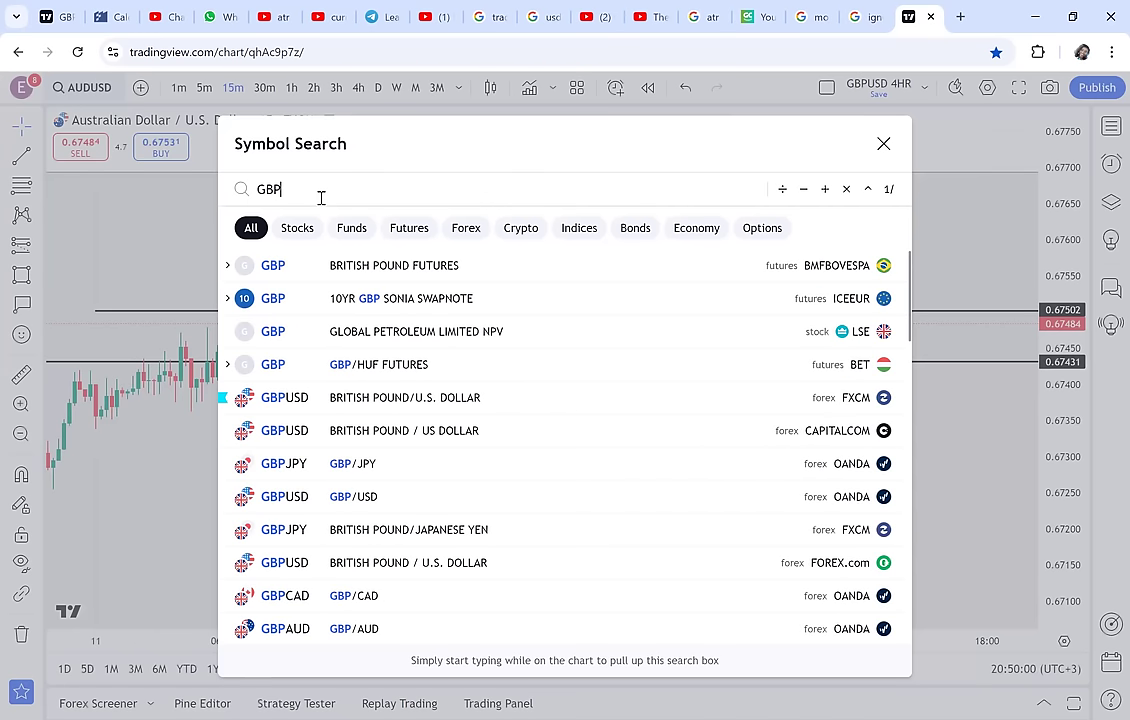
{"action": "type", "text": "AUD"}
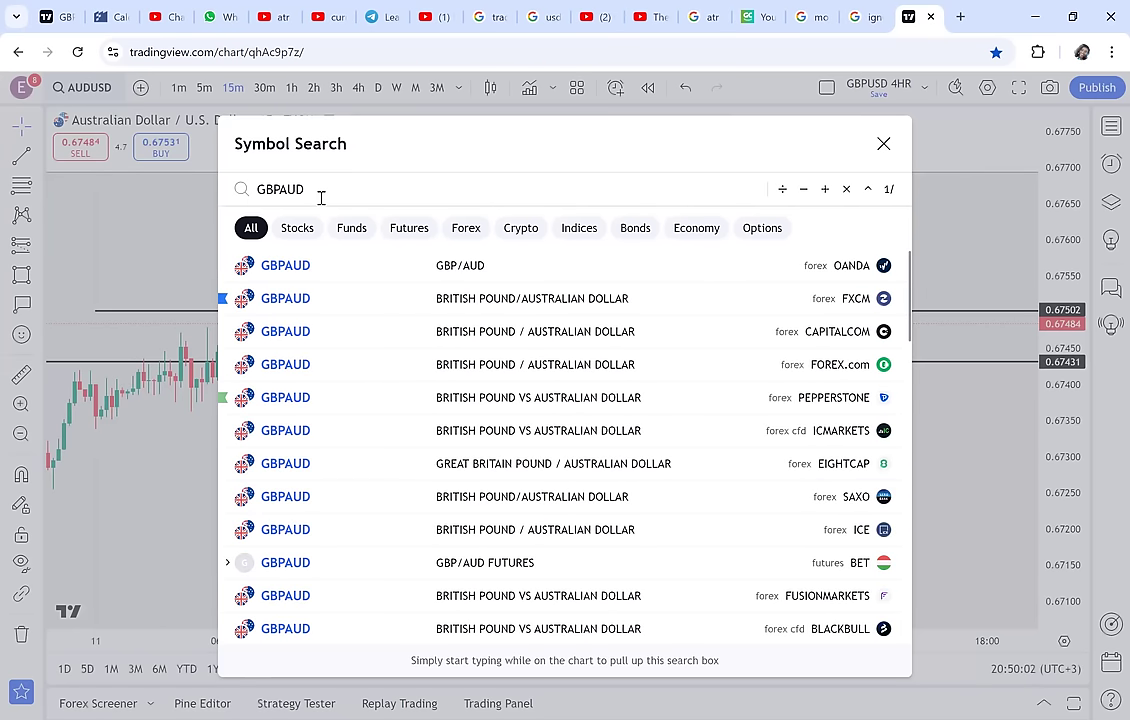
{"action": "left_click", "coordinate": [501, 305]}
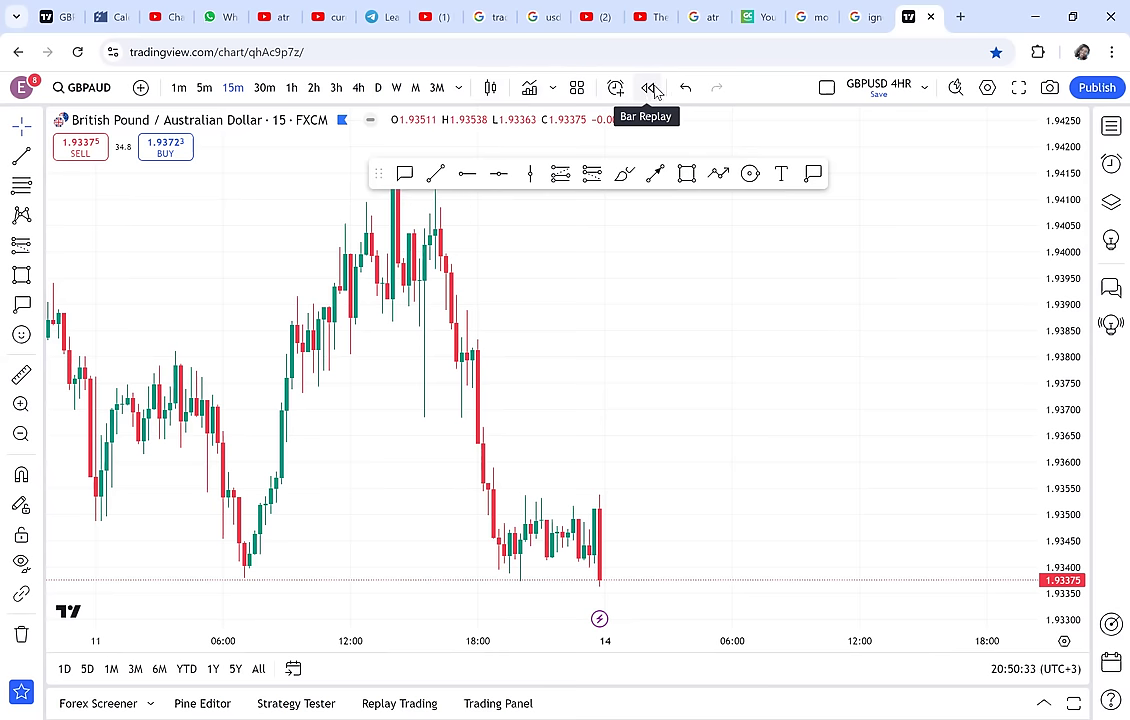
{"action": "left_click", "coordinate": [359, 88]}
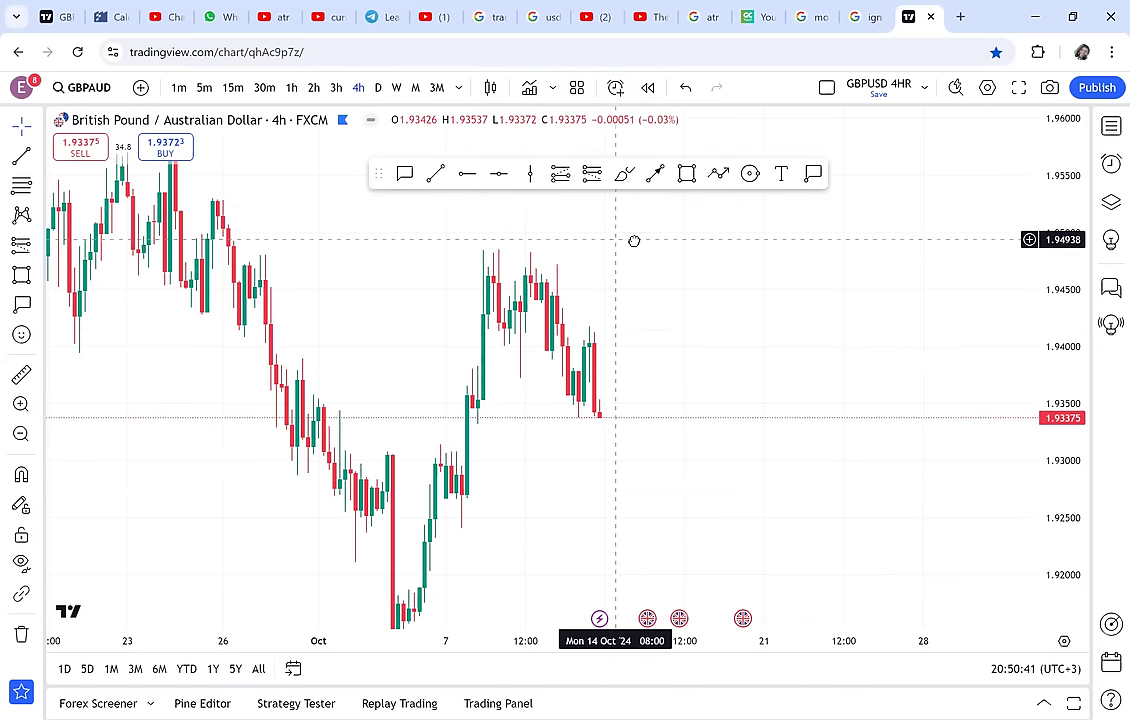
- Draw a rectangle range box from the left peak to the right peak near 1.948
{"action": "left_click", "coordinate": [686, 175]}
{"action": "left_click", "coordinate": [291, 291]}
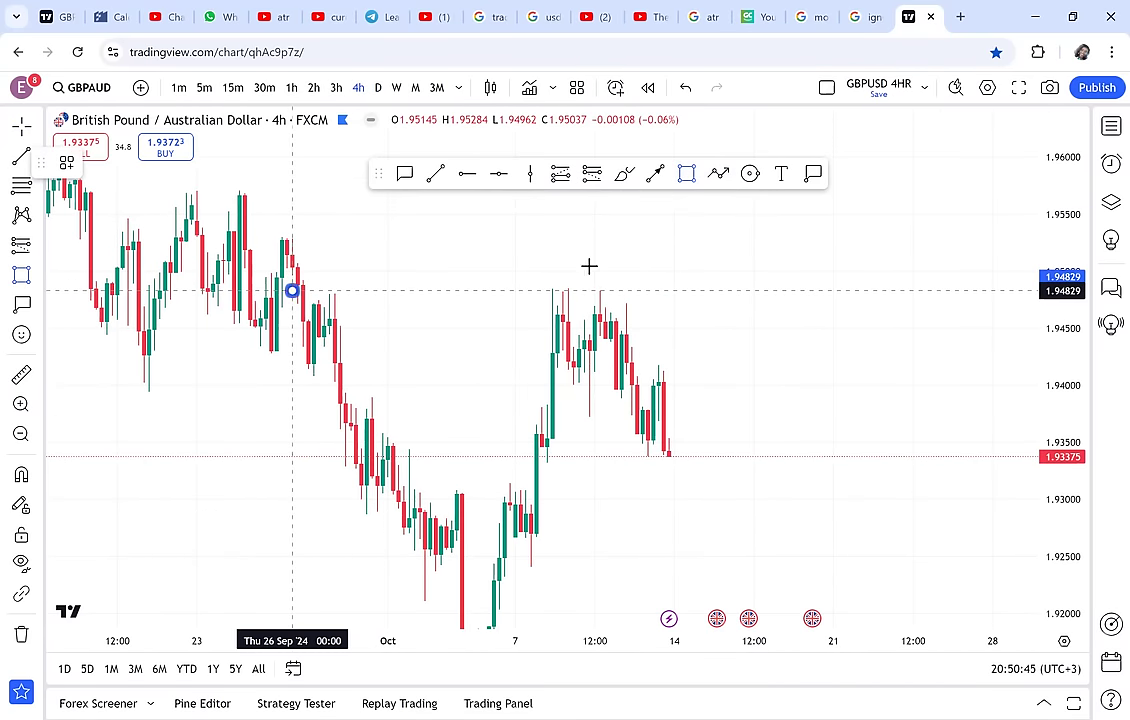
{"action": "left_click", "coordinate": [716, 305]}
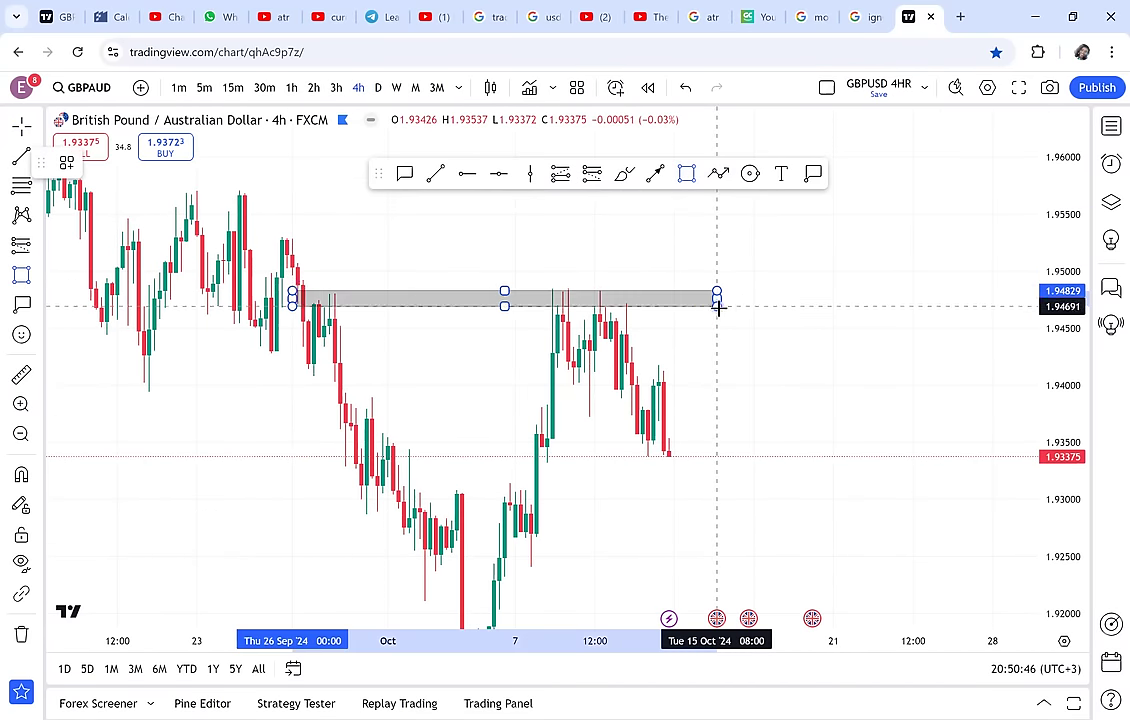
- Circle the left and right peaks at the 1.94684–1.94829 box, then recentre the chart
{"action": "left_click", "coordinate": [750, 174]}
{"action": "left_click", "coordinate": [329, 298]}
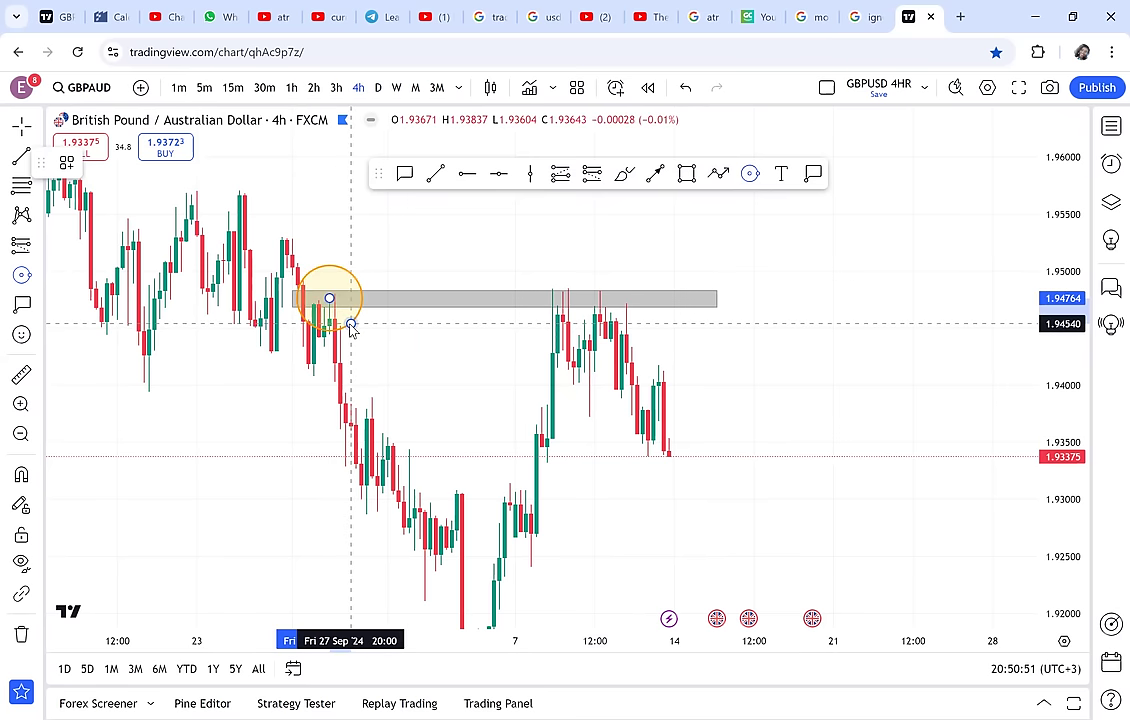
{"action": "left_click", "coordinate": [350, 328]}
{"action": "left_click", "coordinate": [641, 278]}
{"action": "left_click", "coordinate": [573, 292]}
{"action": "left_click", "coordinate": [595, 304]}
{"action": "left_click", "coordinate": [728, 380]}
{"action": "left_click_drag", "start_coordinate": [728, 380], "coordinate": [726, 352]}
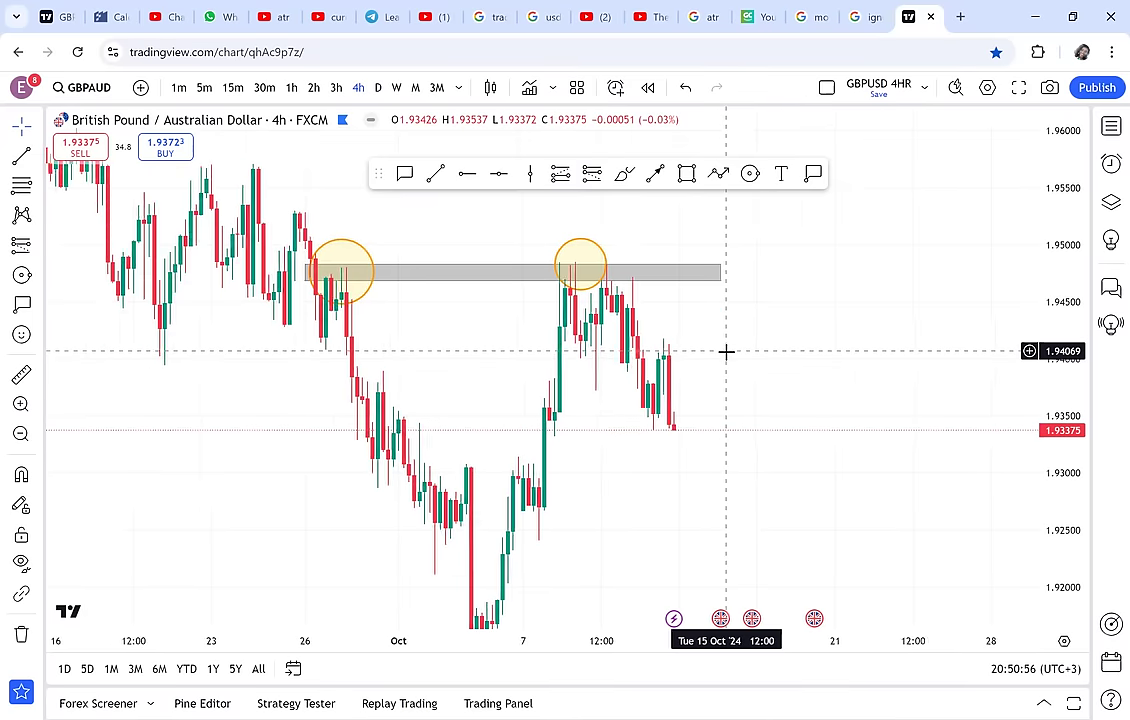
{"action": "scroll", "coordinate": [726, 351], "scroll_direction": "down", "scroll_amount": 1}
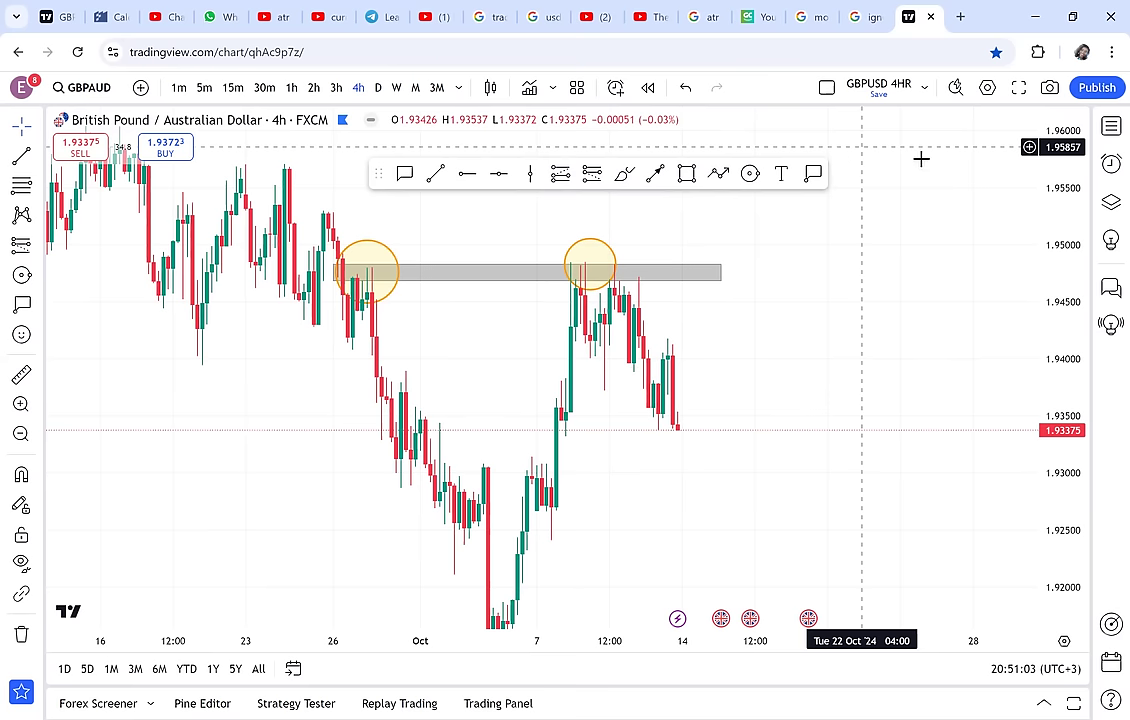
- Download a chart snapshot image of the annotated GBPAUD chart and view it
{"action": "left_click", "coordinate": [1050, 89]}
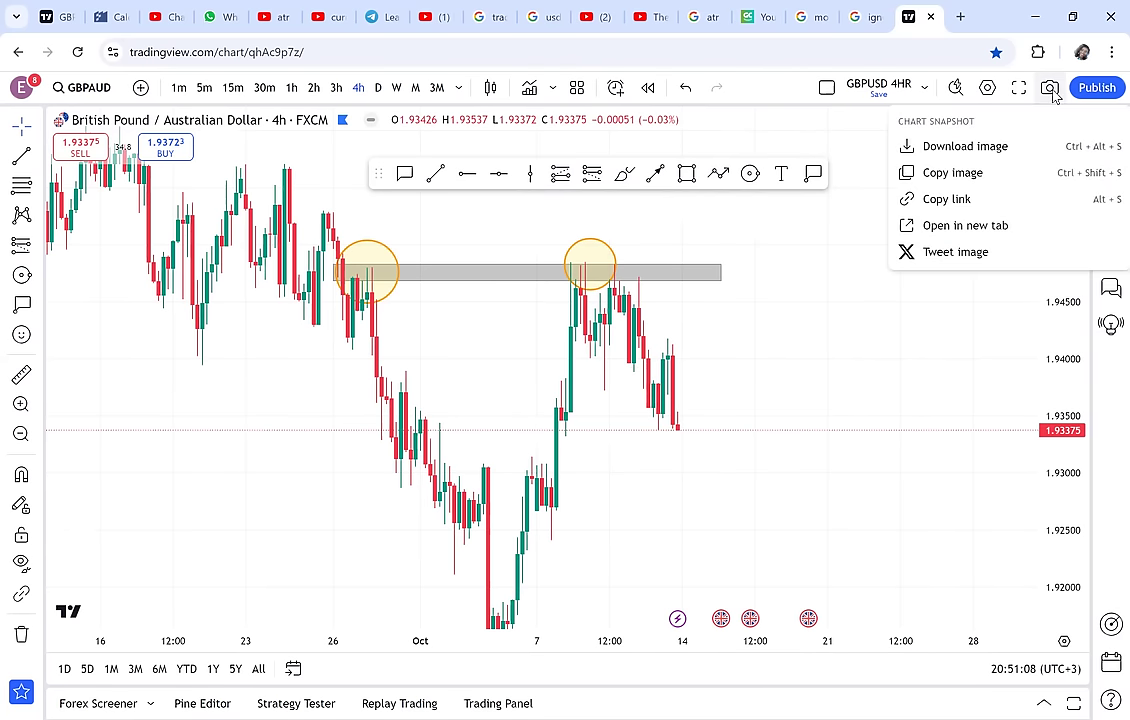
{"action": "key", "text": "Escape"}
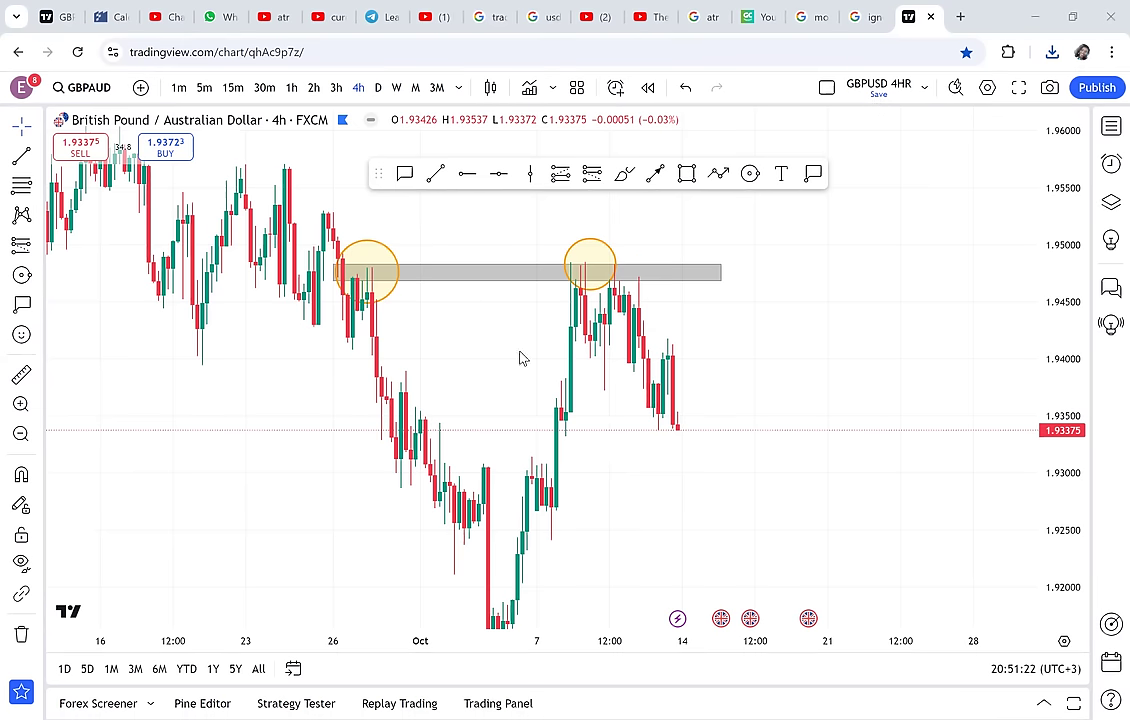
{"action": "key", "text": "alt+Tab"}
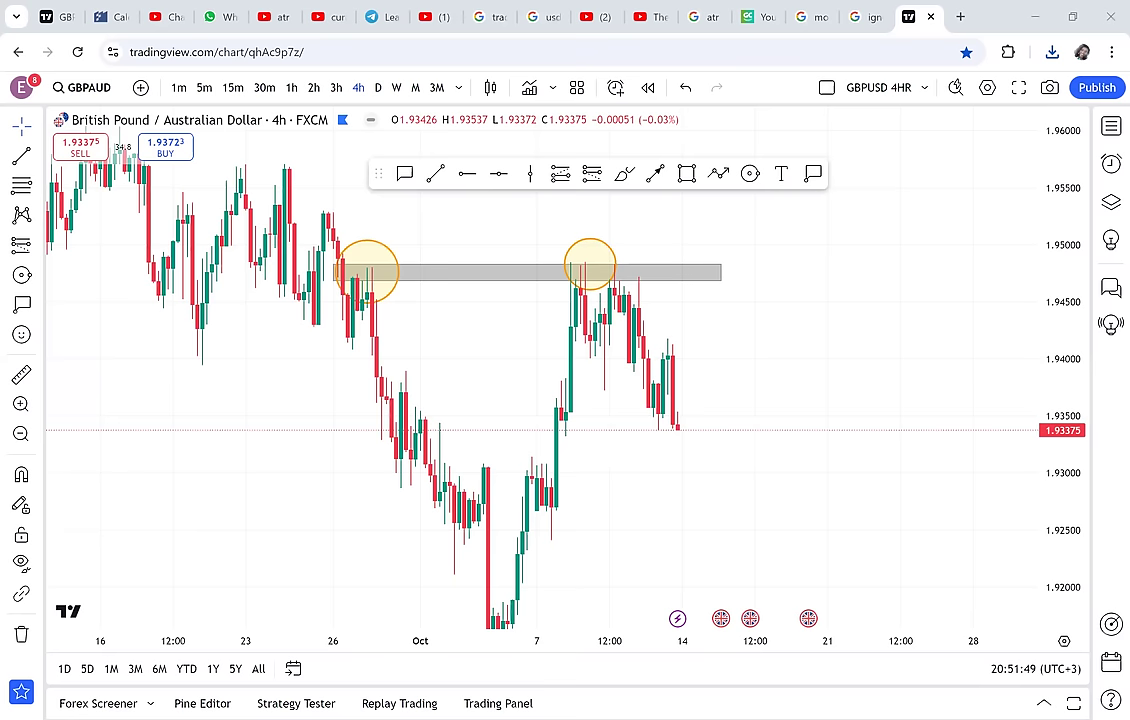
- Adjust the chart view, show the GBP PAIRS watchlist, and move the drawing toolbar higher
{"action": "left_click", "coordinate": [718, 272]}
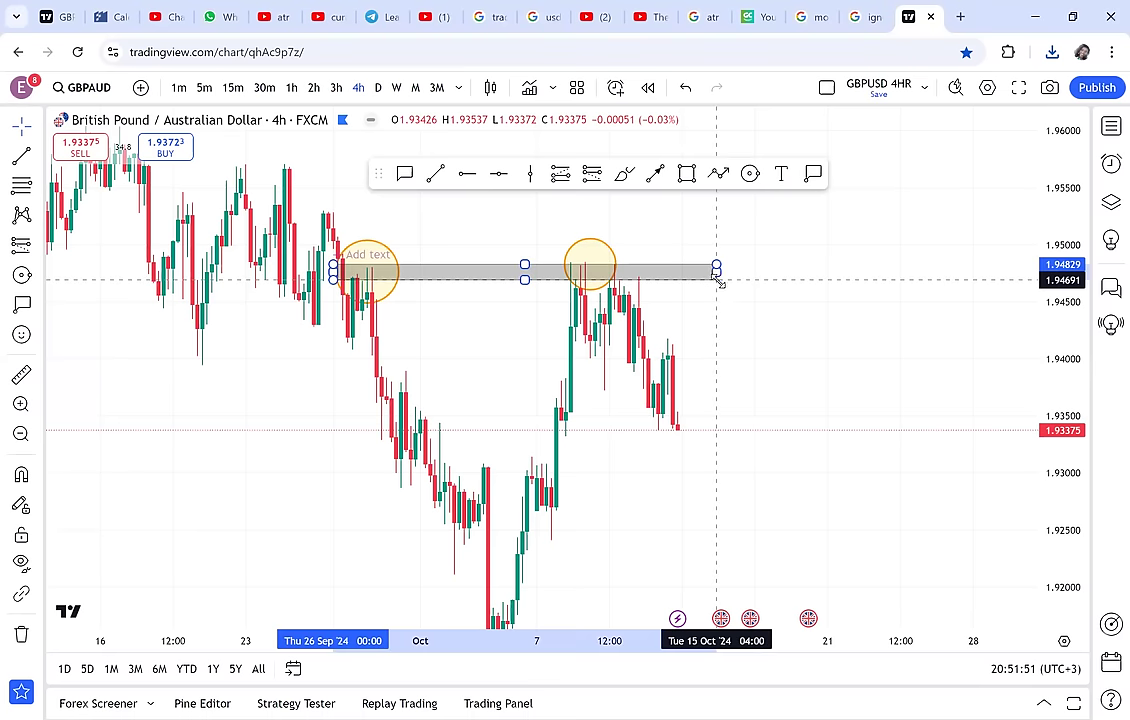
{"action": "left_click_drag", "start_coordinate": [916, 318], "coordinate": [886, 318]}
{"action": "left_click_drag", "start_coordinate": [1071, 280], "coordinate": [1069, 323]}
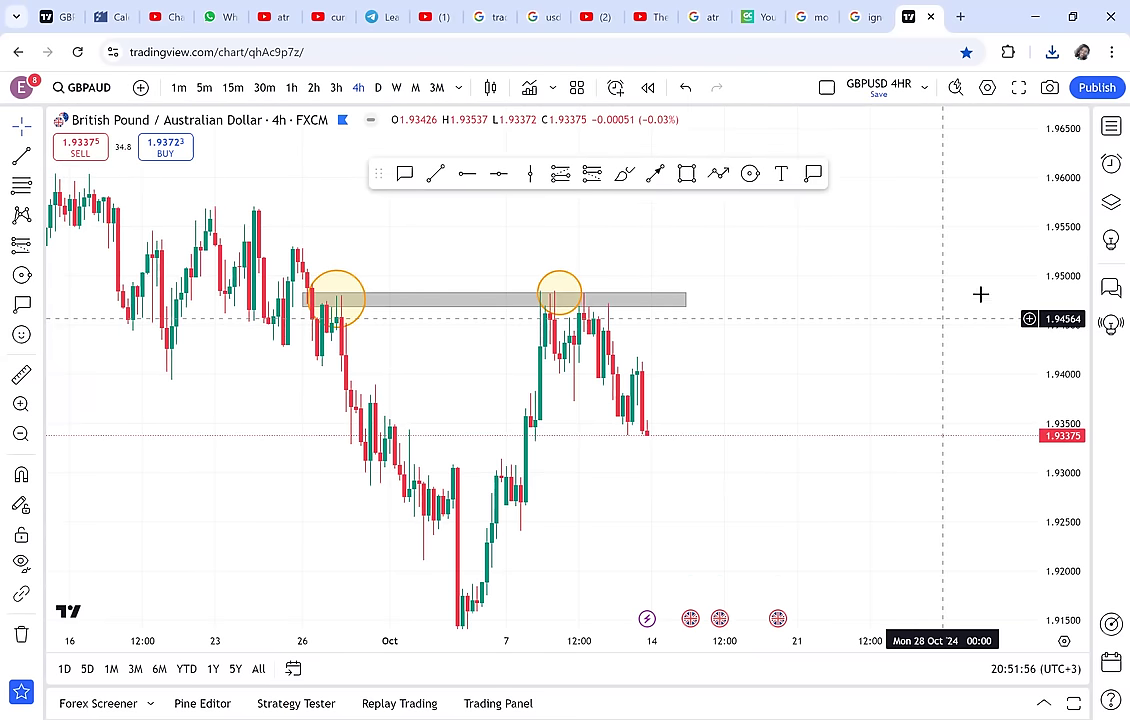
{"action": "left_click", "coordinate": [1107, 136]}
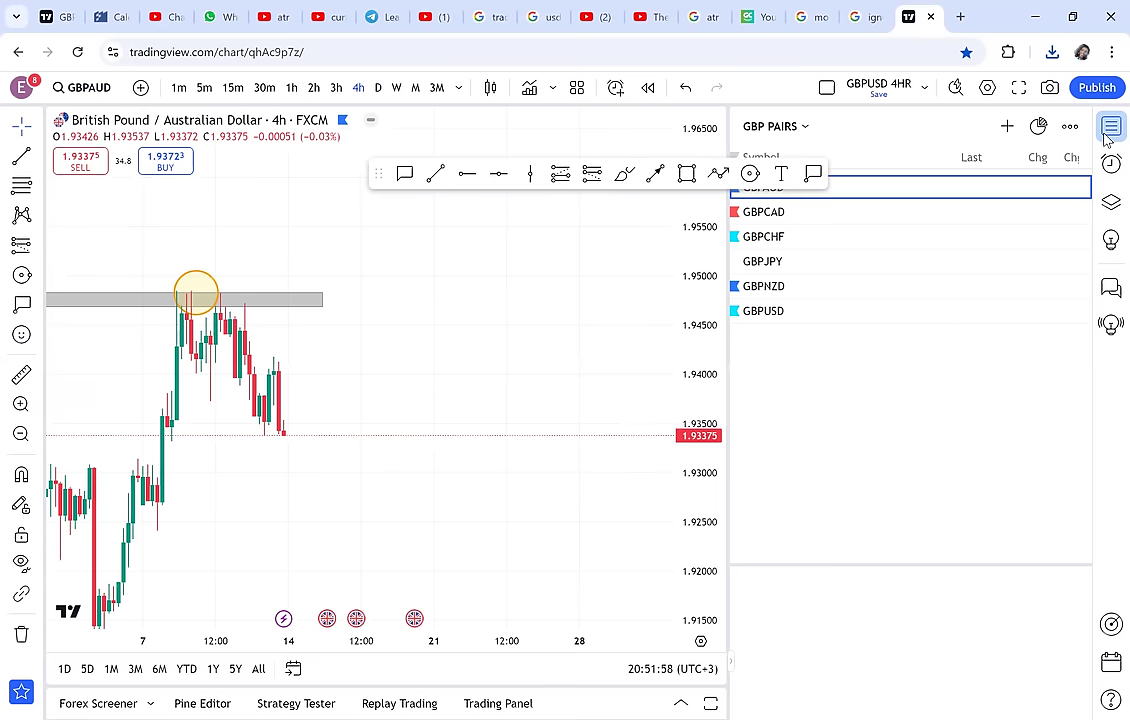
{"action": "left_click_drag", "start_coordinate": [378, 174], "coordinate": [297, 140]}
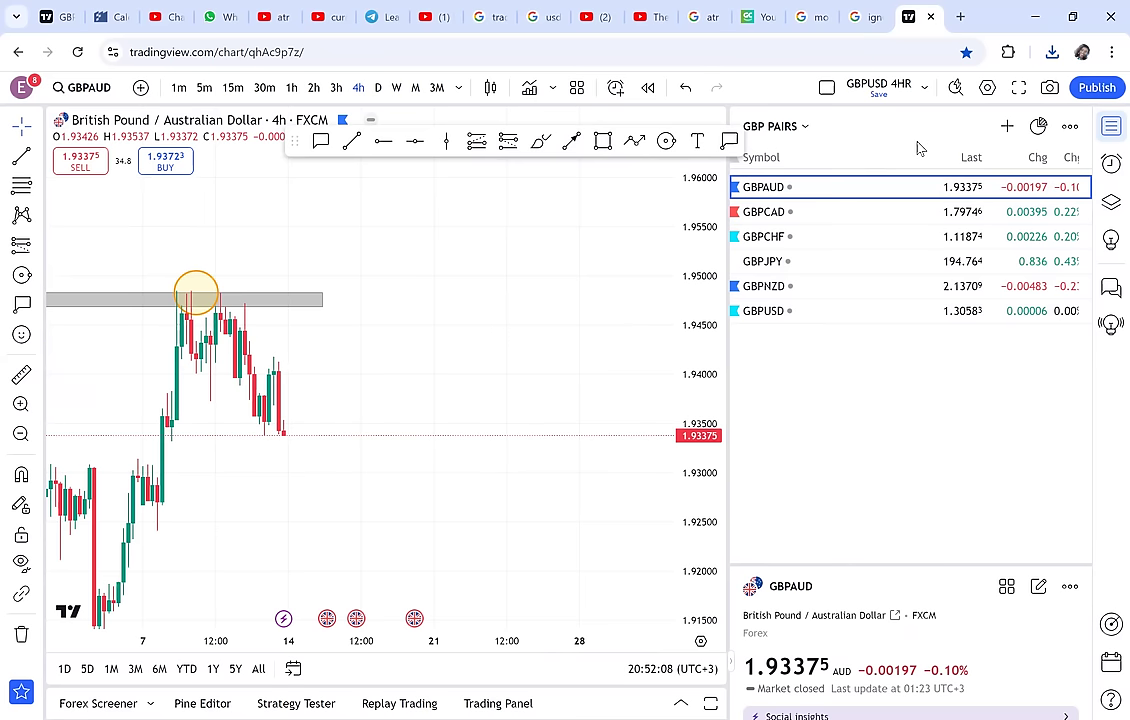
- Add FXCM EURUSD to the GBP PAIRS watchlist, then hide the watchlist panel
{"action": "left_click", "coordinate": [1008, 127]}
{"action": "type", "text": "EURU"}
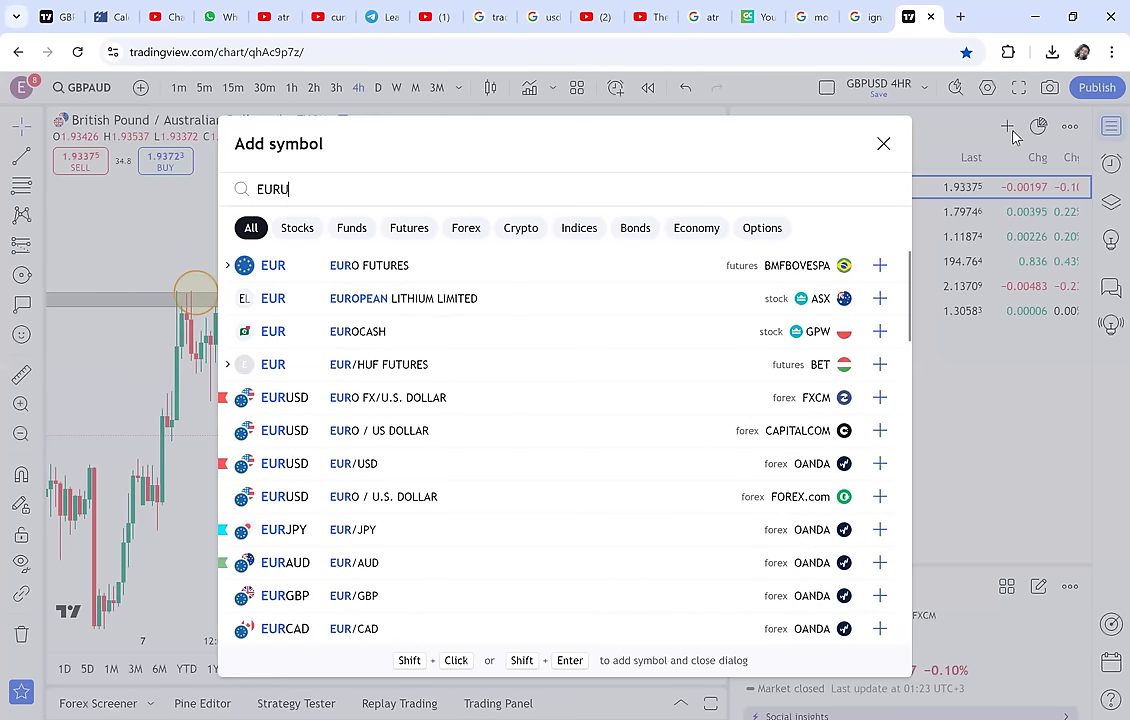
{"action": "type", "text": "SD"}
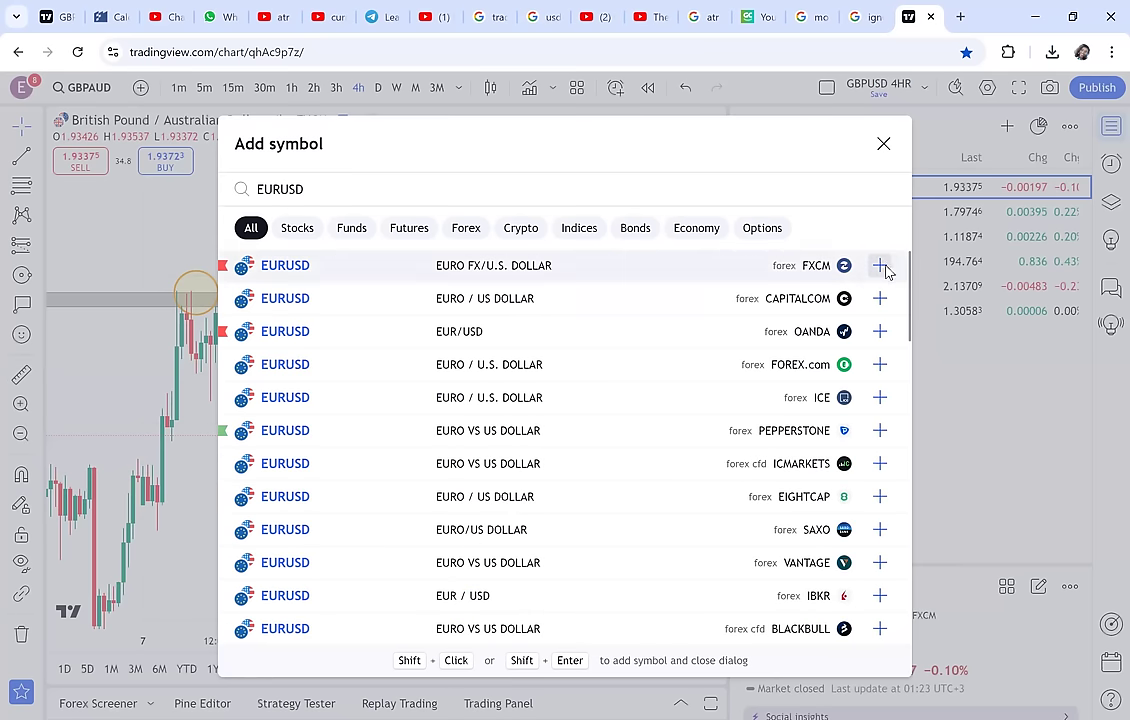
{"action": "left_click", "coordinate": [880, 265]}
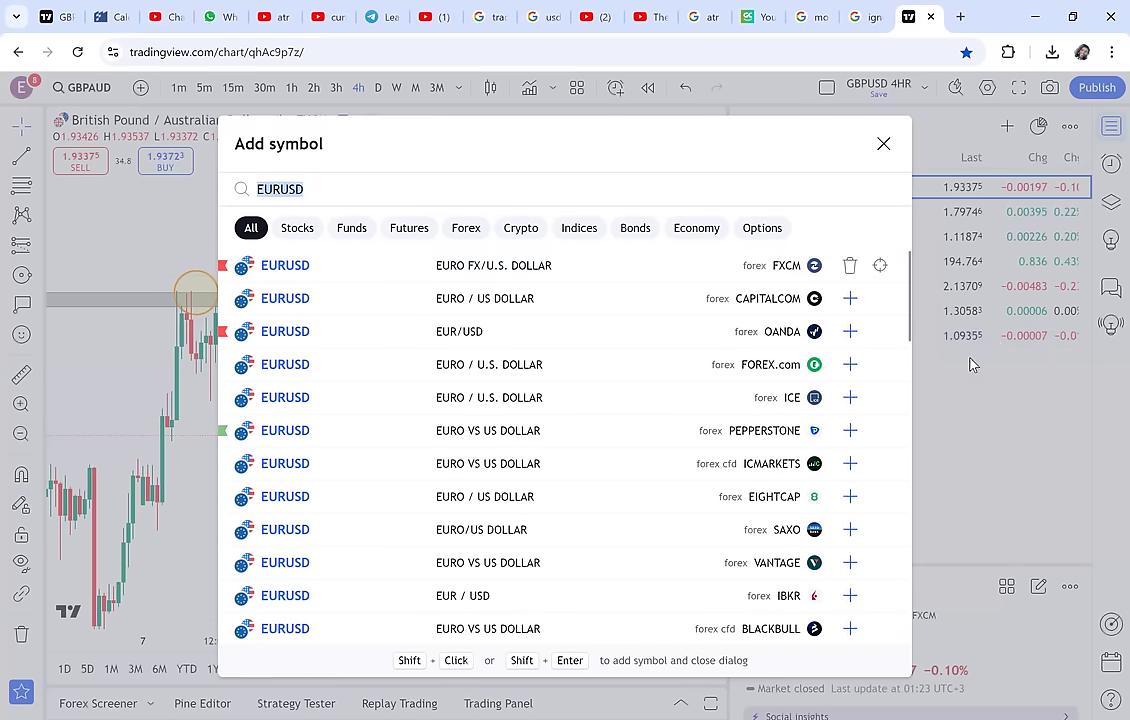
{"action": "left_click", "coordinate": [971, 368]}
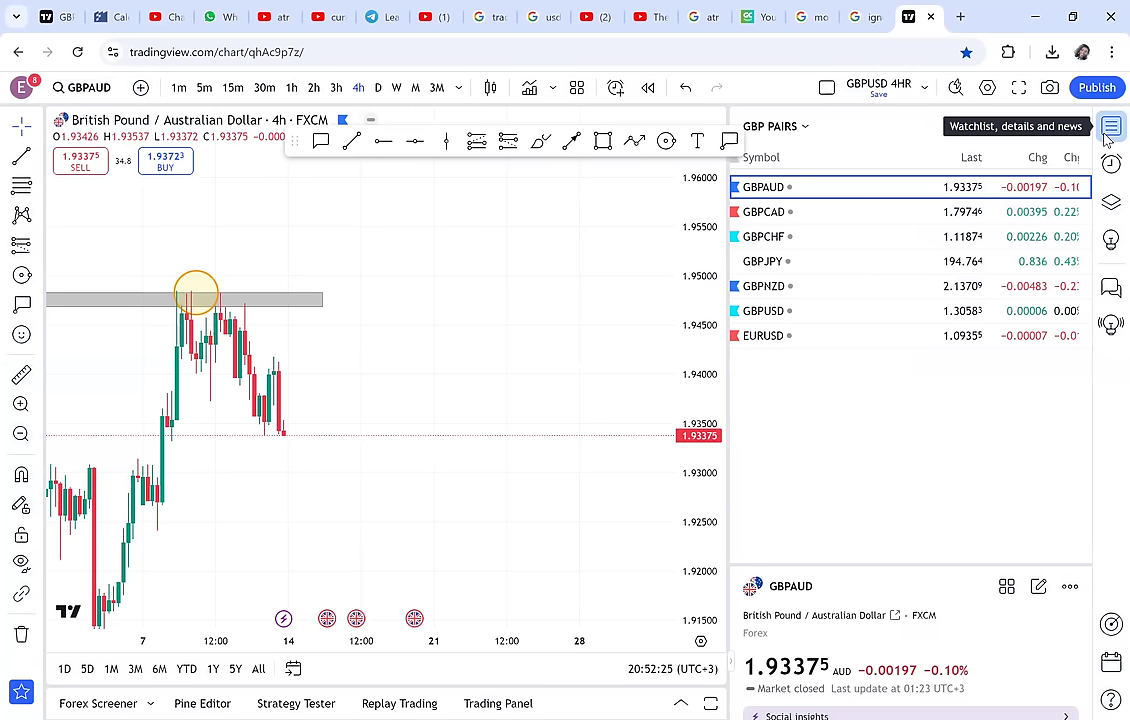
{"action": "left_click", "coordinate": [1107, 132]}
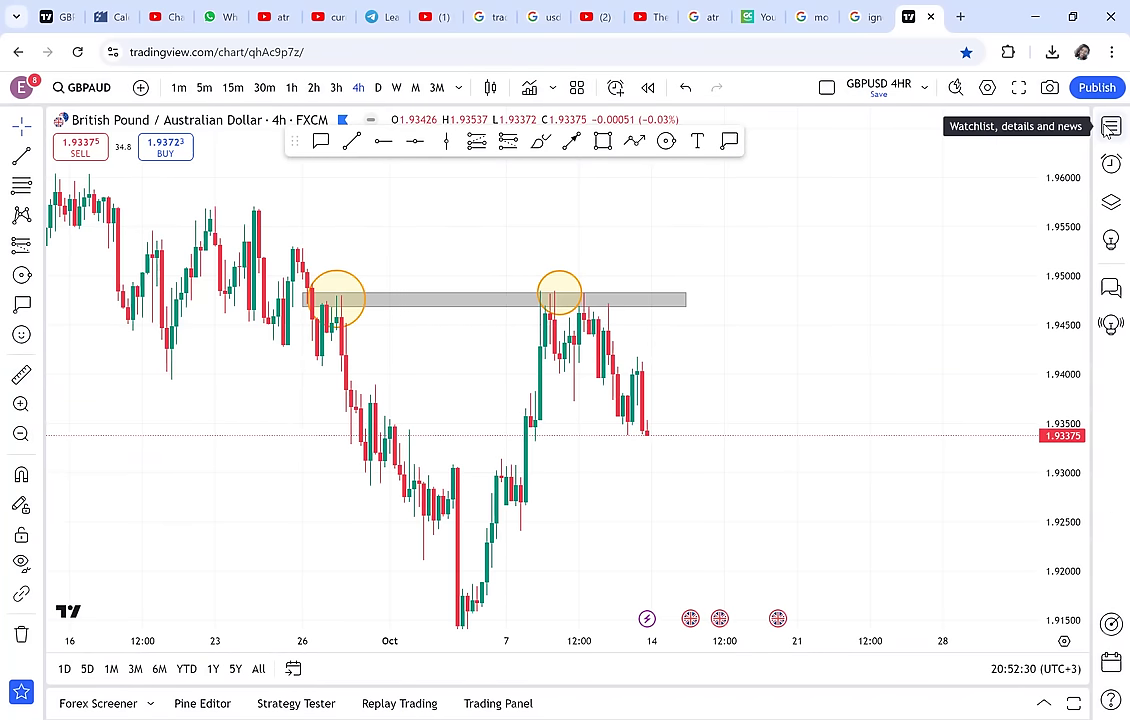
{"action": "left_click", "coordinate": [1110, 128]}
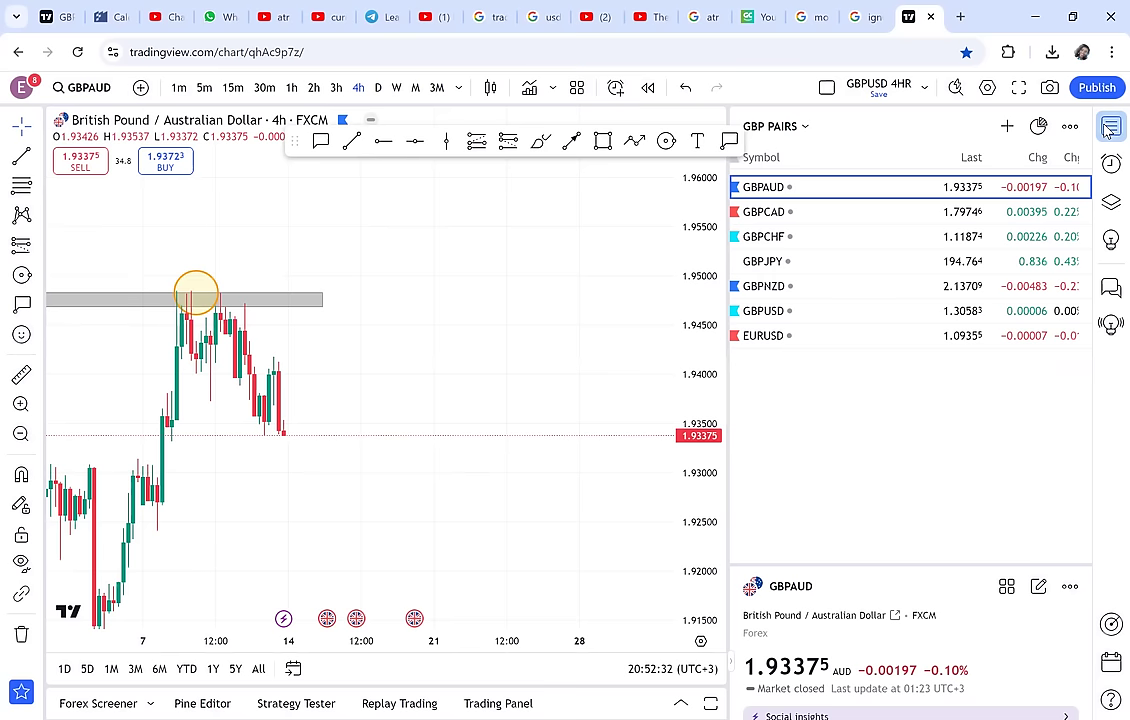
{"action": "left_click", "coordinate": [831, 216]}
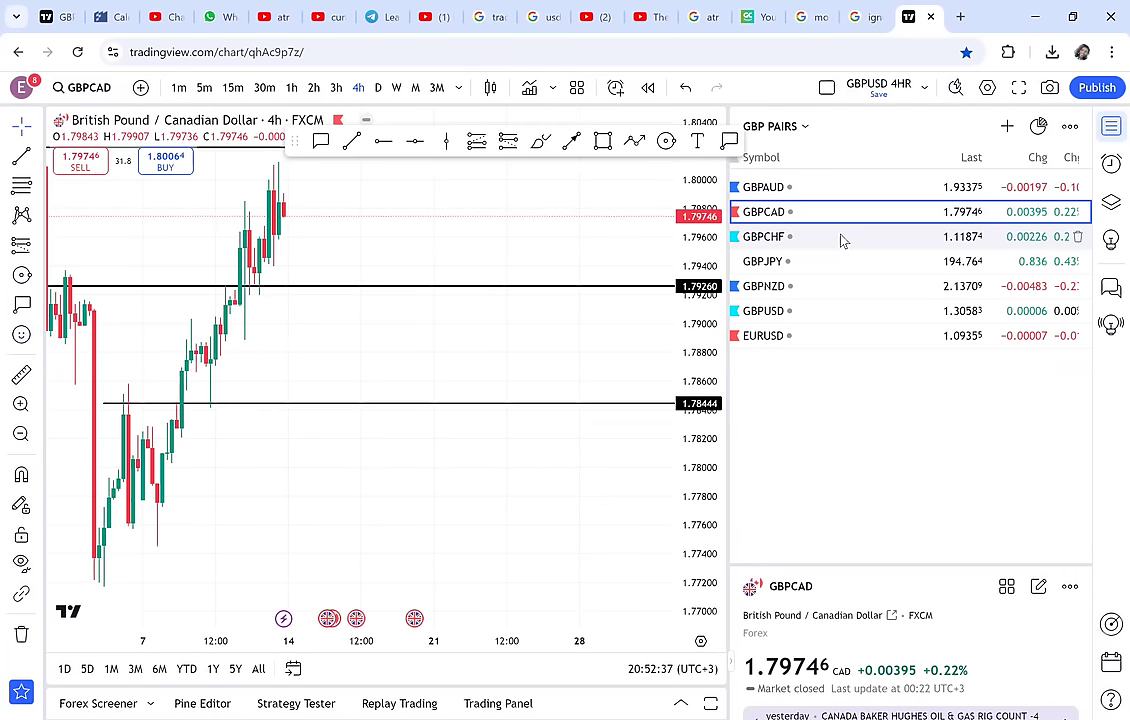
{"action": "left_click", "coordinate": [842, 240]}
{"action": "left_click", "coordinate": [835, 262]}
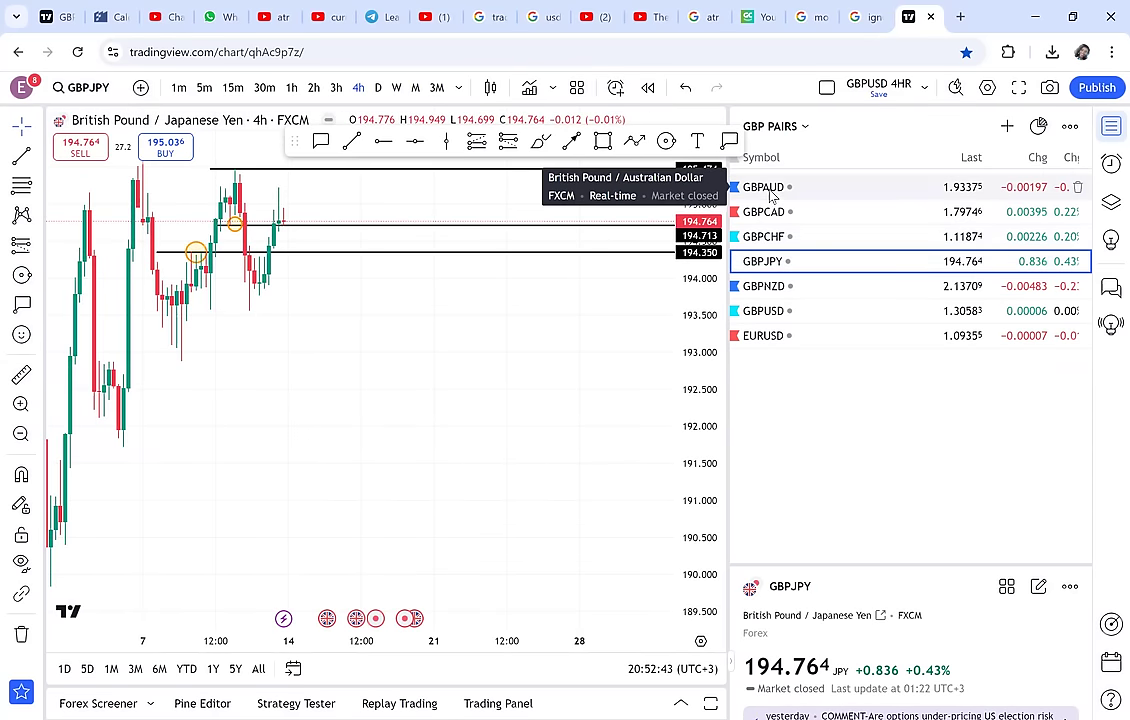
{"action": "left_click", "coordinate": [1110, 127]}
{"action": "left_click", "coordinate": [1110, 128]}
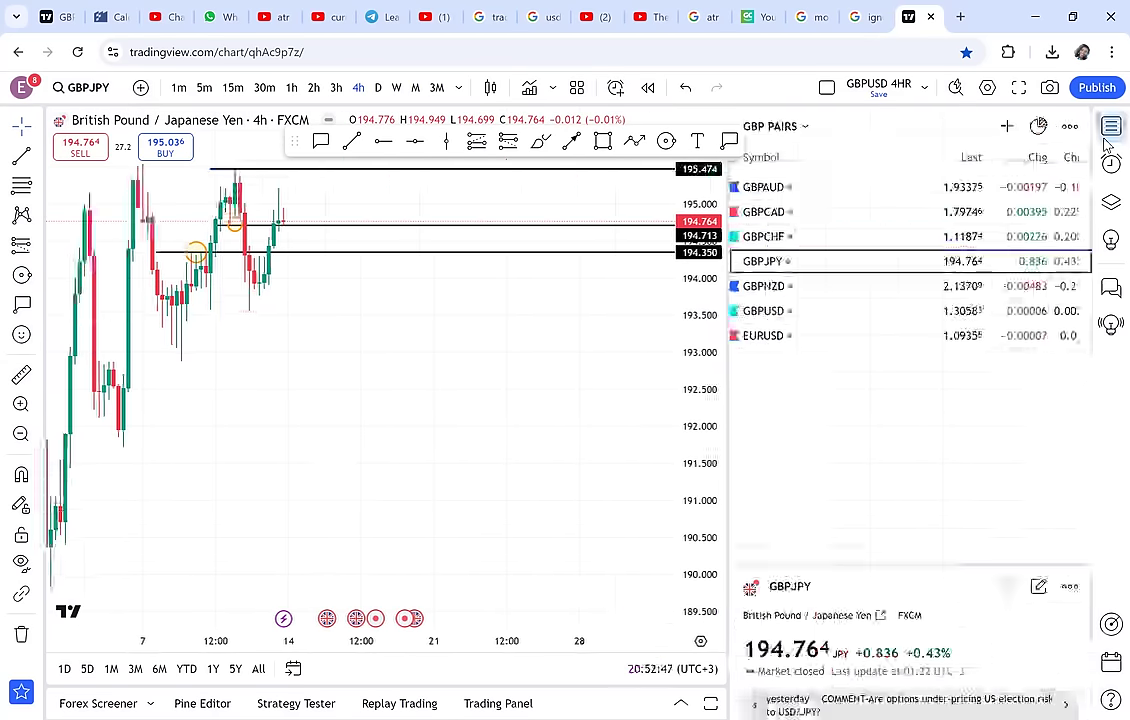
{"action": "left_click", "coordinate": [890, 190]}
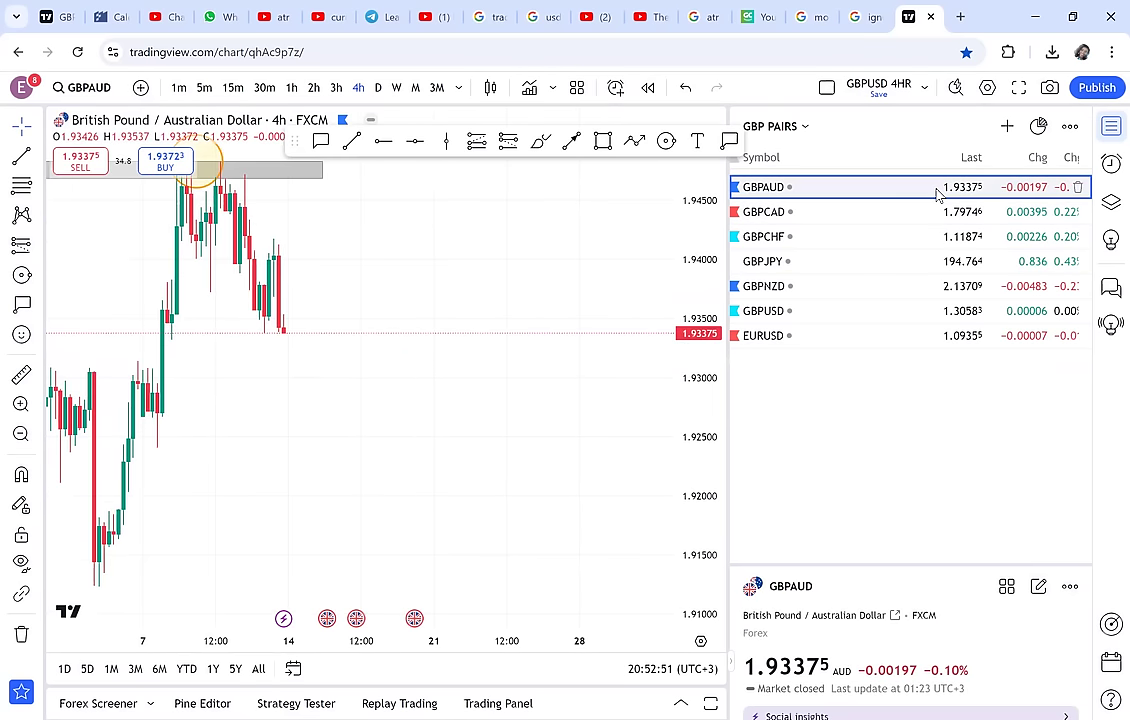
{"action": "left_click", "coordinate": [1110, 128]}
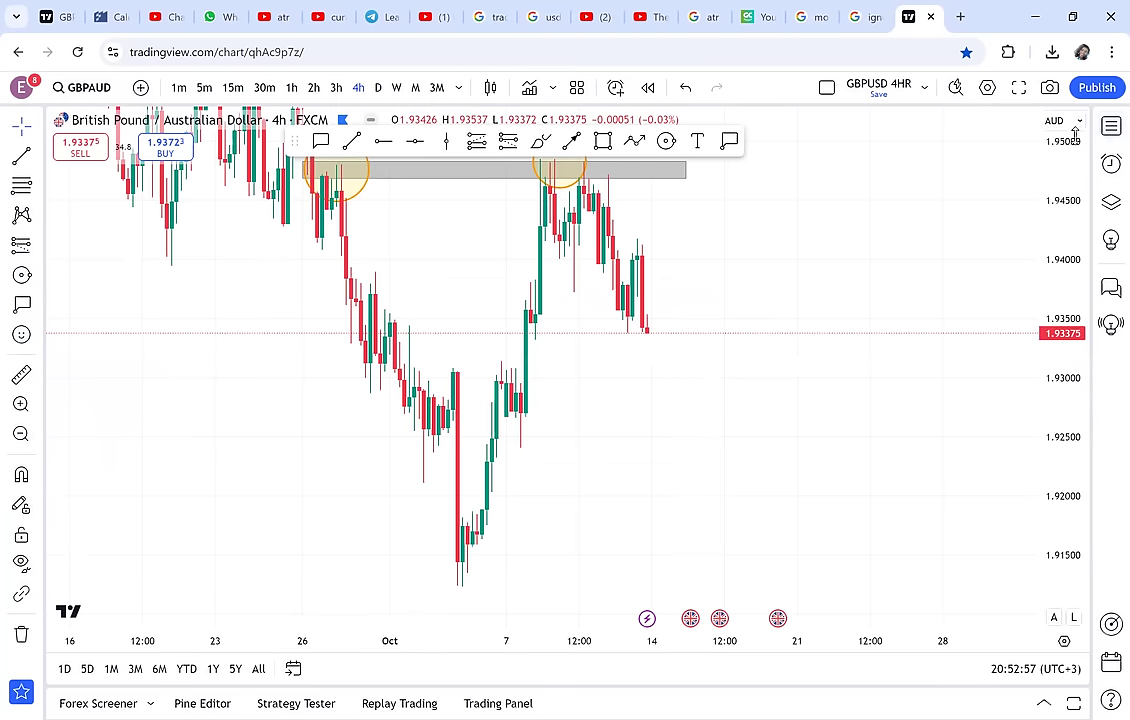
- Remove the range box and both peak circles, then zoom and pan the bare chart
{"action": "left_click_drag", "start_coordinate": [1031, 288], "coordinate": [848, 275]}
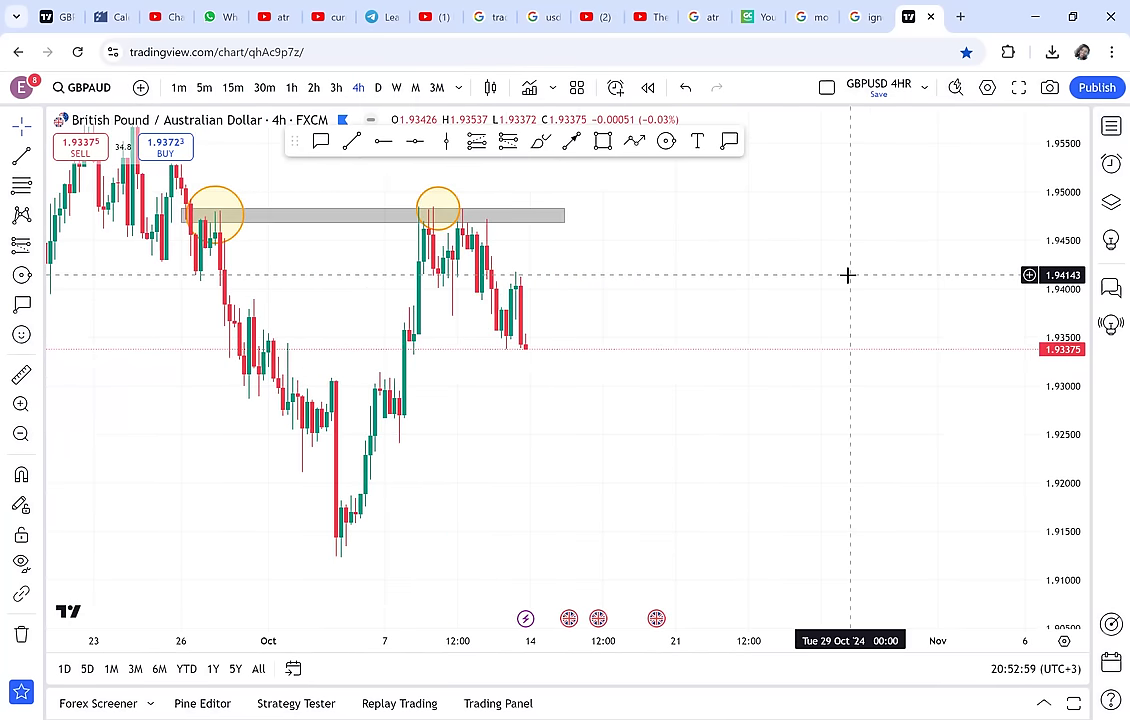
{"action": "scroll", "coordinate": [435, 316], "scroll_direction": "left", "scroll_amount": 3}
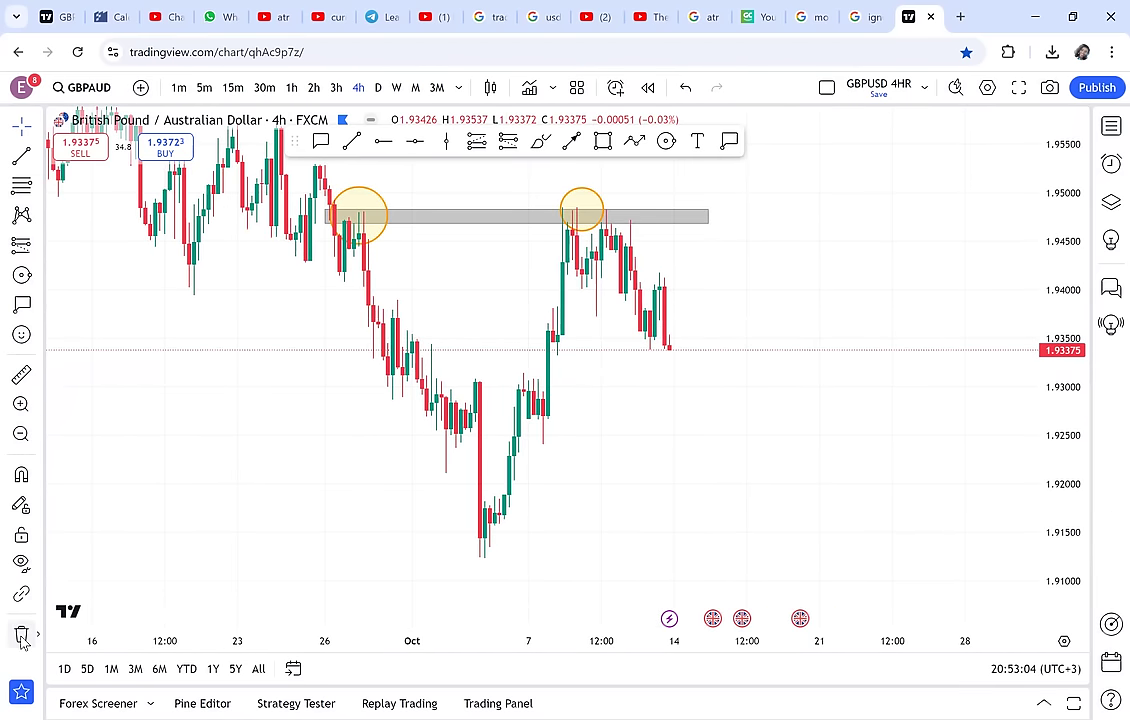
{"action": "left_click", "coordinate": [22, 637]}
{"action": "left_click", "coordinate": [100, 632]}
{"action": "scroll", "coordinate": [580, 303], "scroll_direction": "up", "scroll_amount": 1}
{"action": "scroll", "coordinate": [580, 303], "scroll_direction": "up", "scroll_amount": 2}
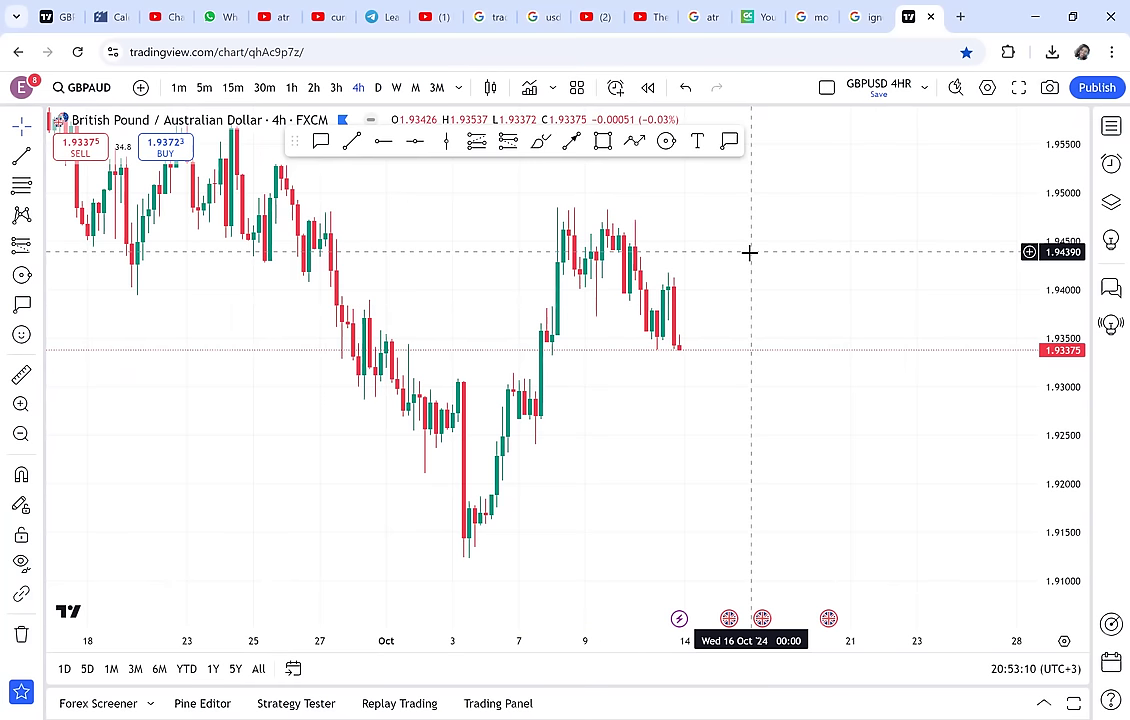
{"action": "left_click_drag", "start_coordinate": [747, 252], "coordinate": [709, 296]}
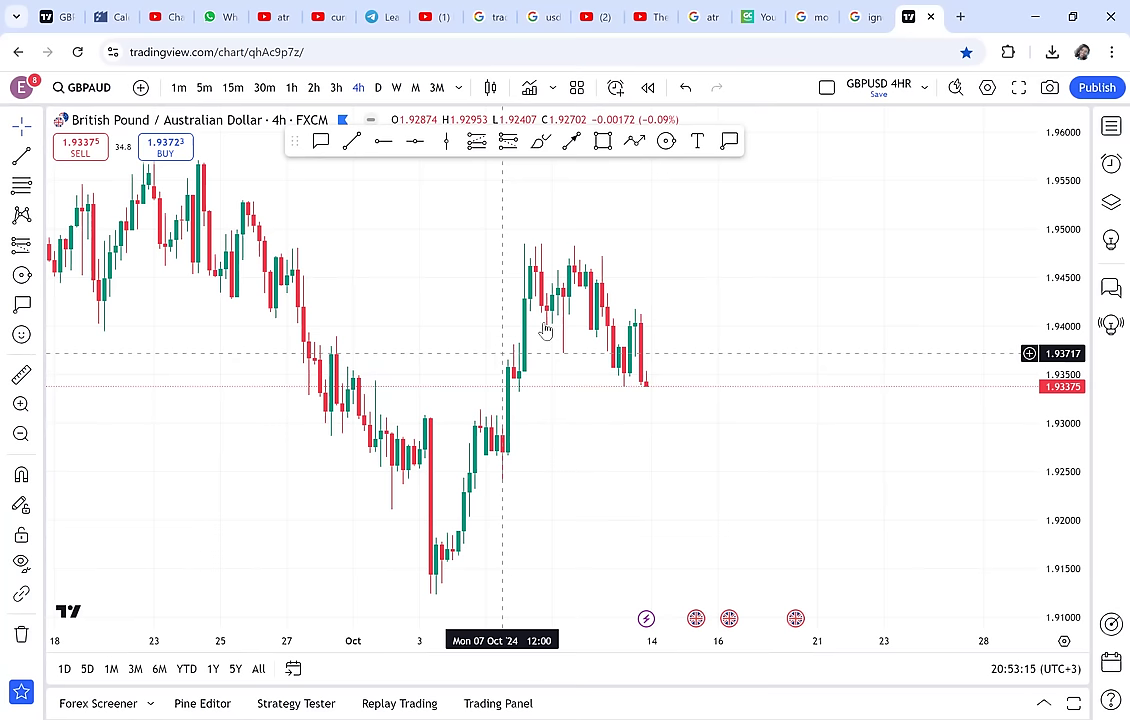
- Redraw the range box as a thin band across both tops
{"action": "left_click", "coordinate": [602, 142]}
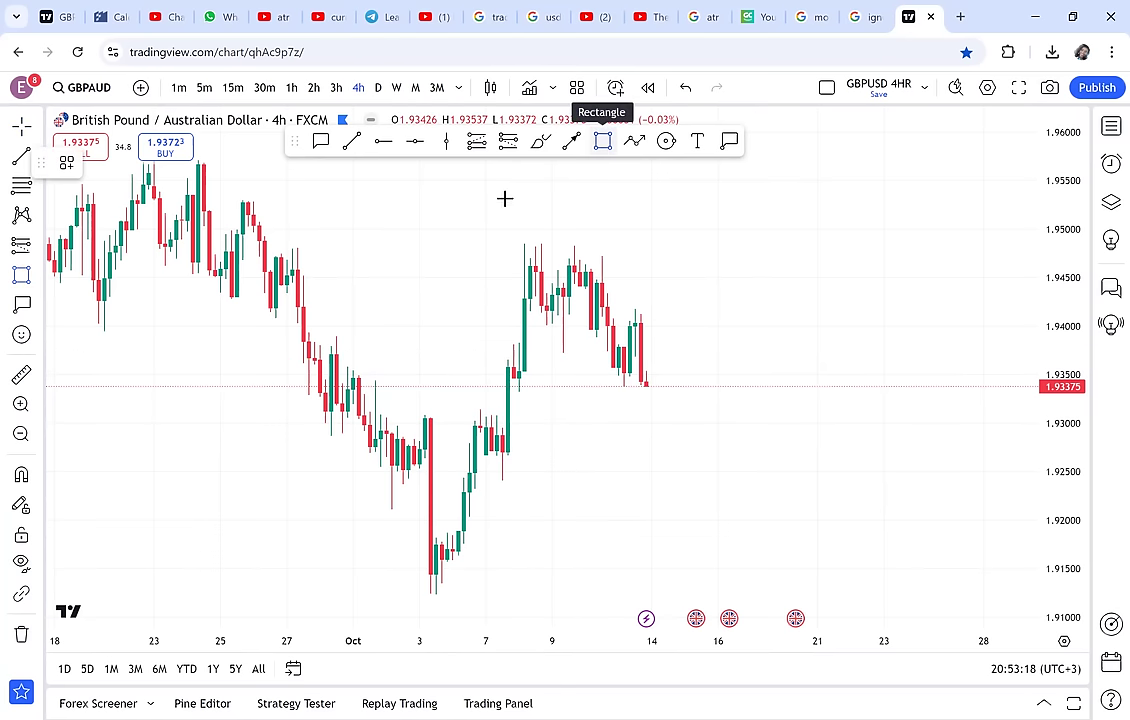
{"action": "left_click_drag", "start_coordinate": [590, 237], "coordinate": [658, 253]}
{"action": "left_click", "coordinate": [677, 199]}
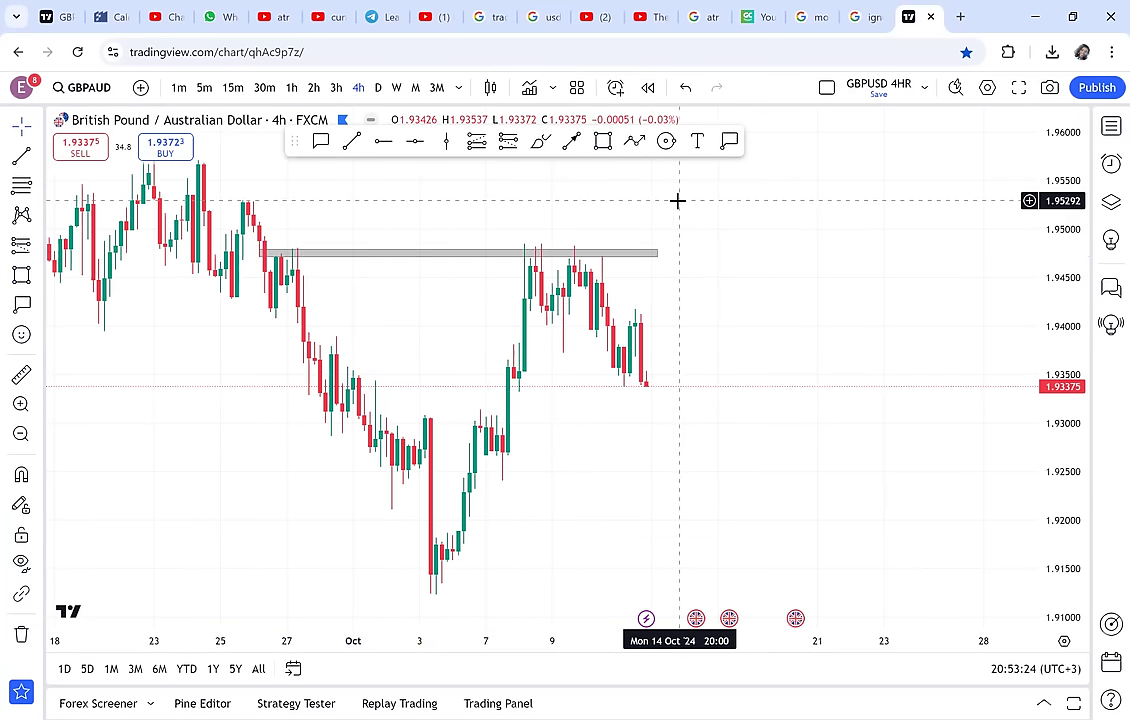
- Circle the first and second tops where they touch the band
{"action": "left_click", "coordinate": [666, 143]}
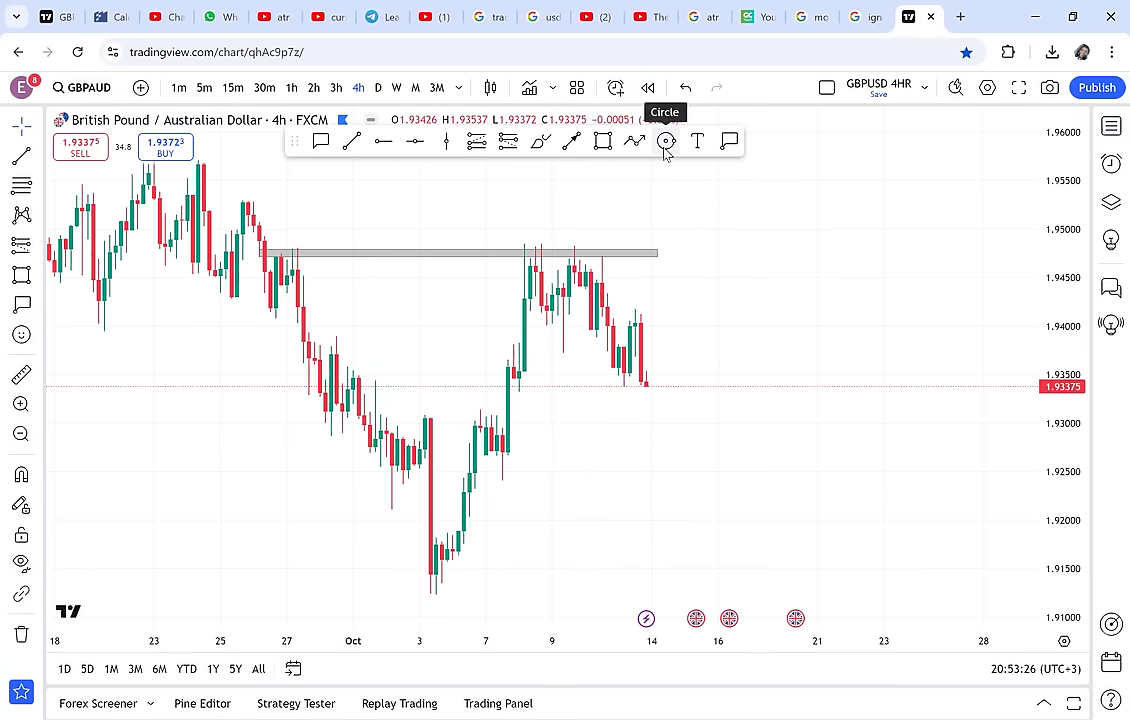
{"action": "left_click", "coordinate": [288, 250]}
{"action": "left_click", "coordinate": [309, 266]}
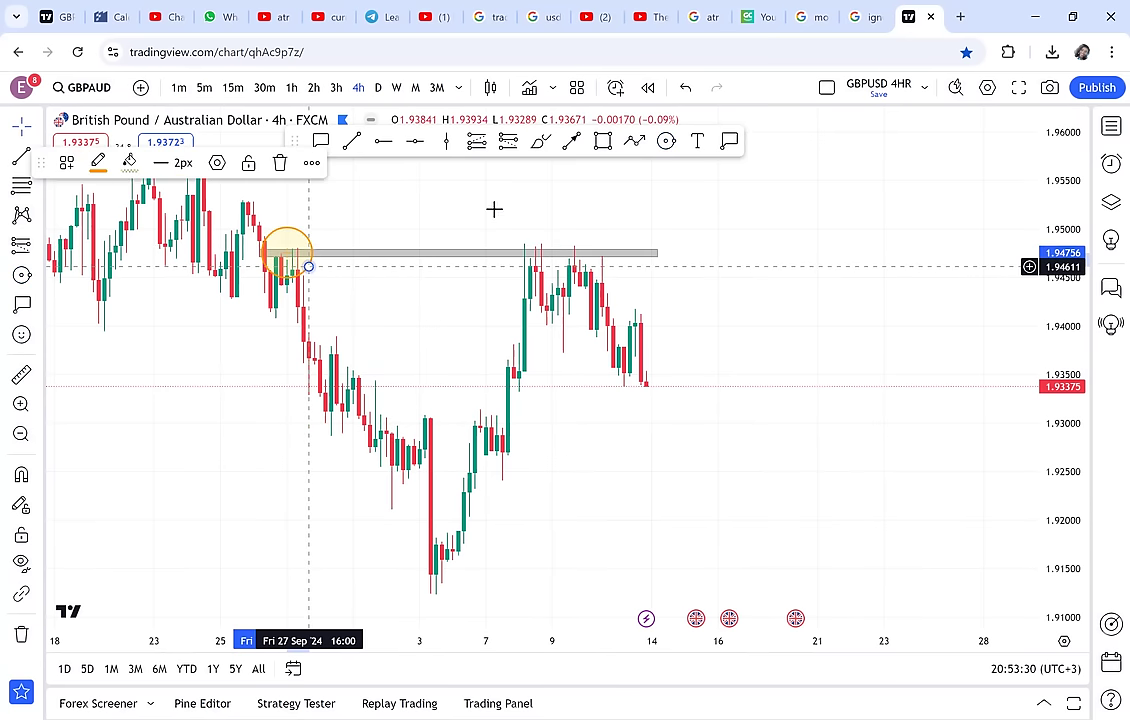
{"action": "left_click", "coordinate": [666, 140]}
{"action": "left_click", "coordinate": [530, 250]}
{"action": "left_click", "coordinate": [549, 265]}
{"action": "left_click", "coordinate": [606, 232]}
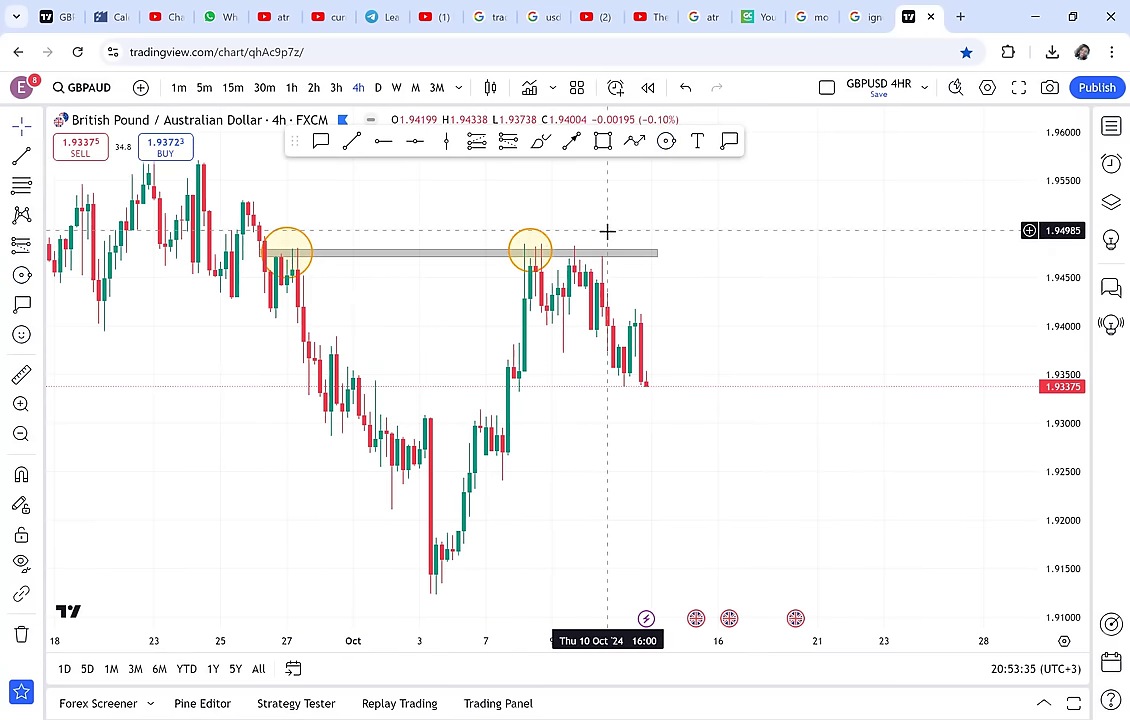
{"action": "left_click", "coordinate": [415, 140]}
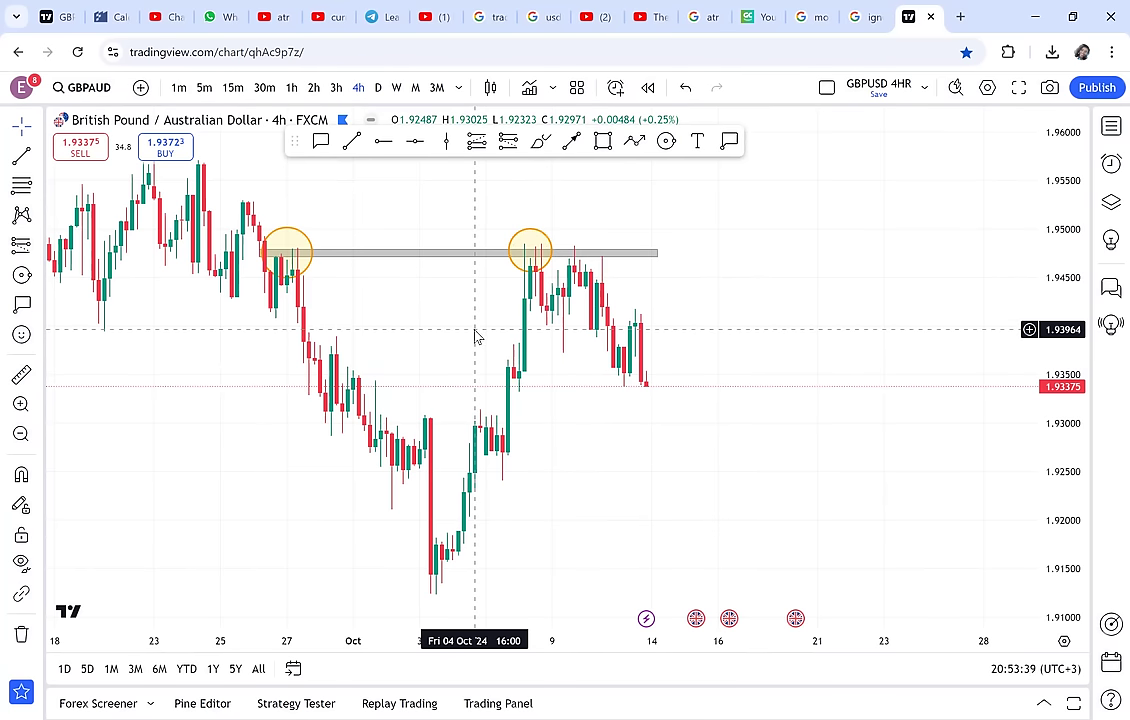
- View the double top on 1D candles and extend the range box's left end slightly
{"action": "type", "text": "1D"}
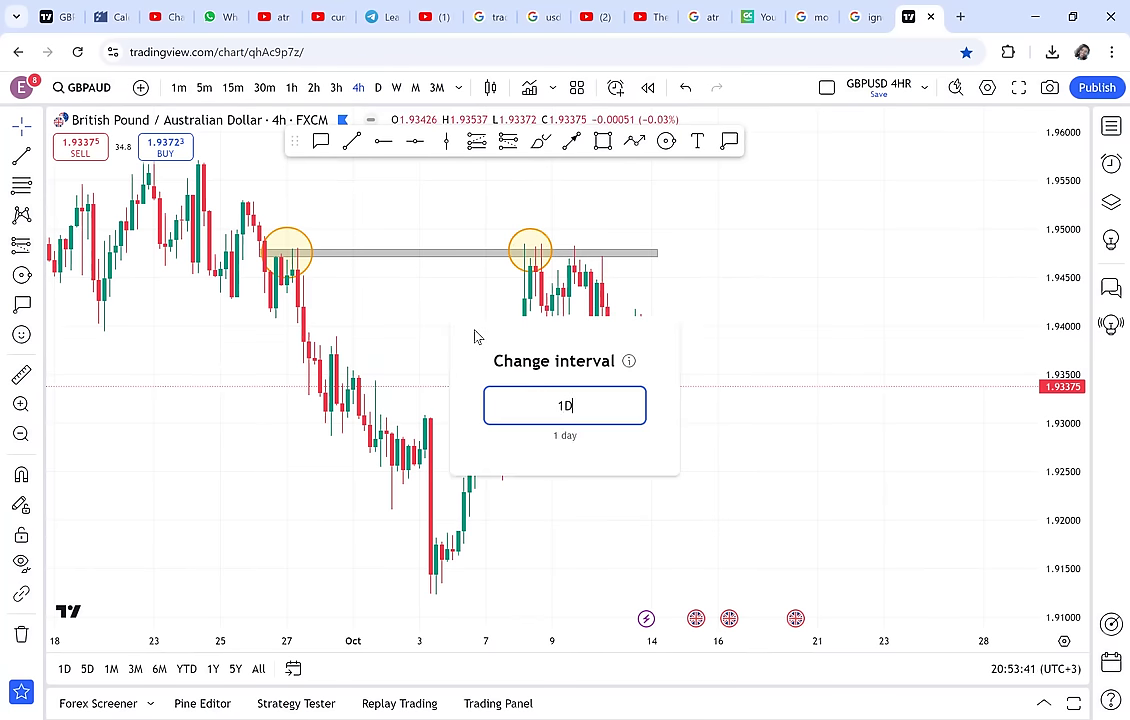
{"action": "key", "text": "Return"}
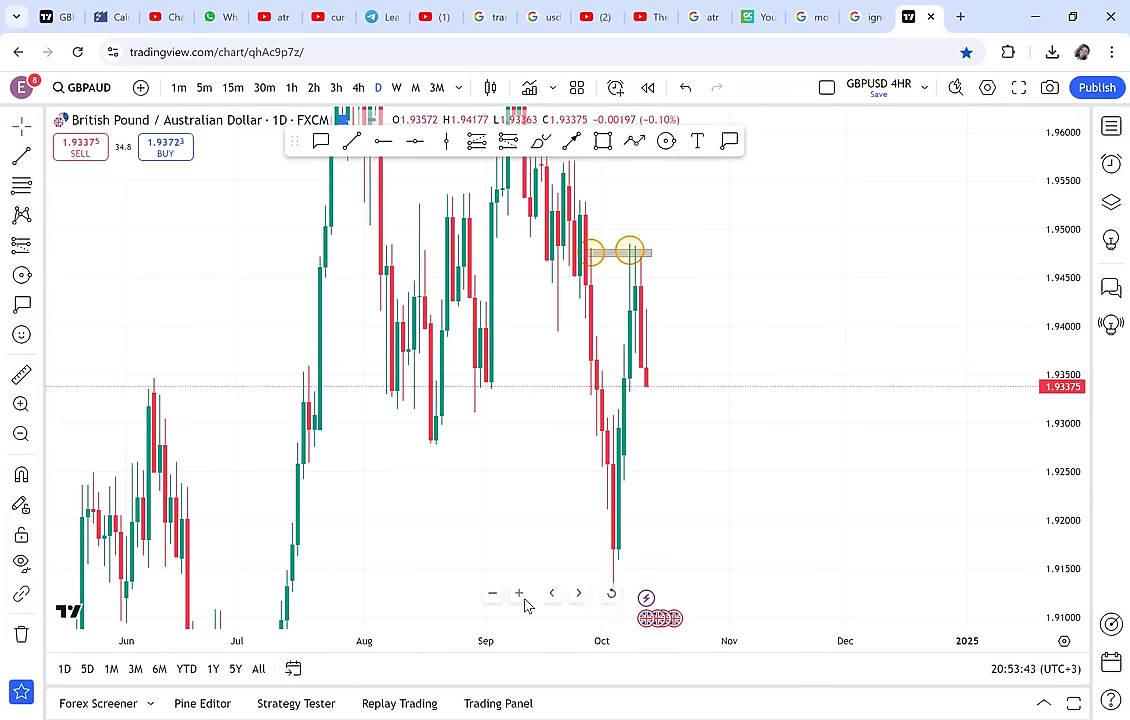
{"action": "left_click", "coordinate": [519, 593]}
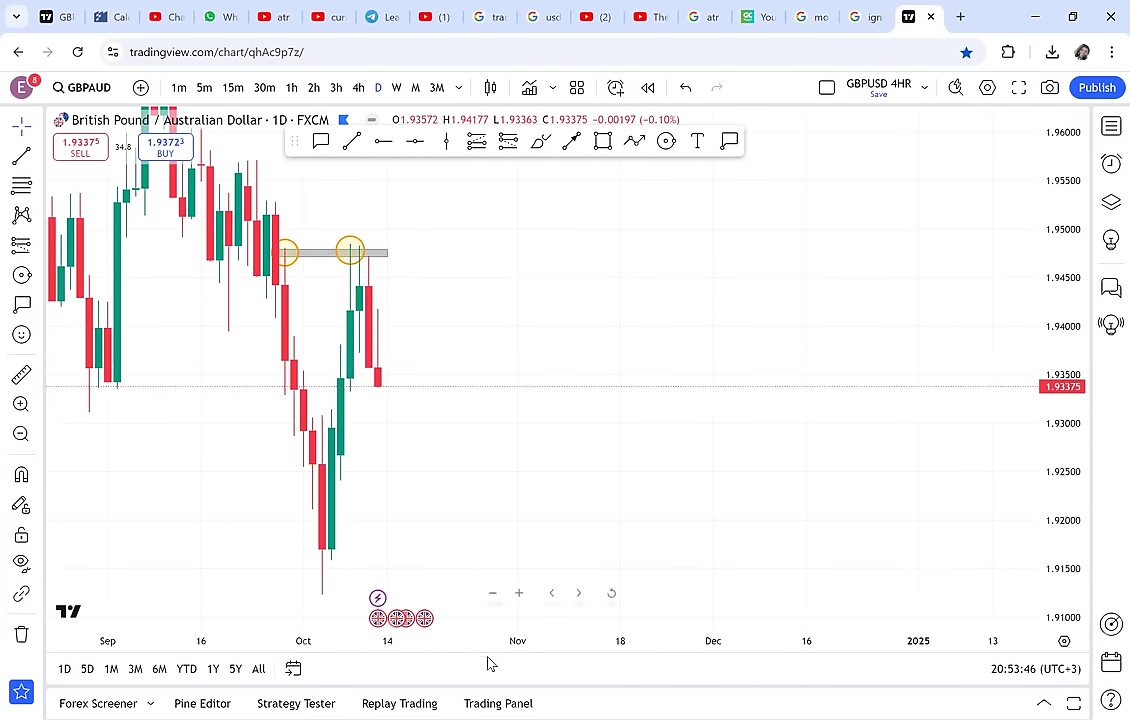
{"action": "left_click", "coordinate": [519, 593]}
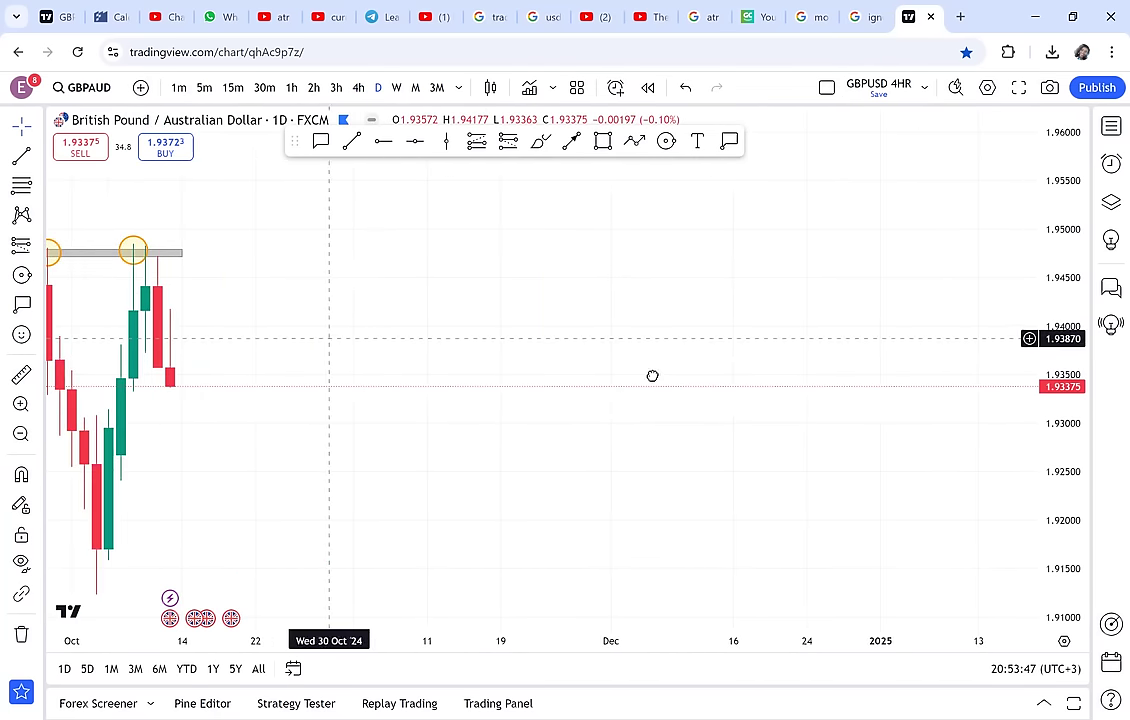
{"action": "left_click_drag", "start_coordinate": [329, 338], "coordinate": [652, 375]}
{"action": "left_click_drag", "start_coordinate": [362, 300], "coordinate": [348, 290]}
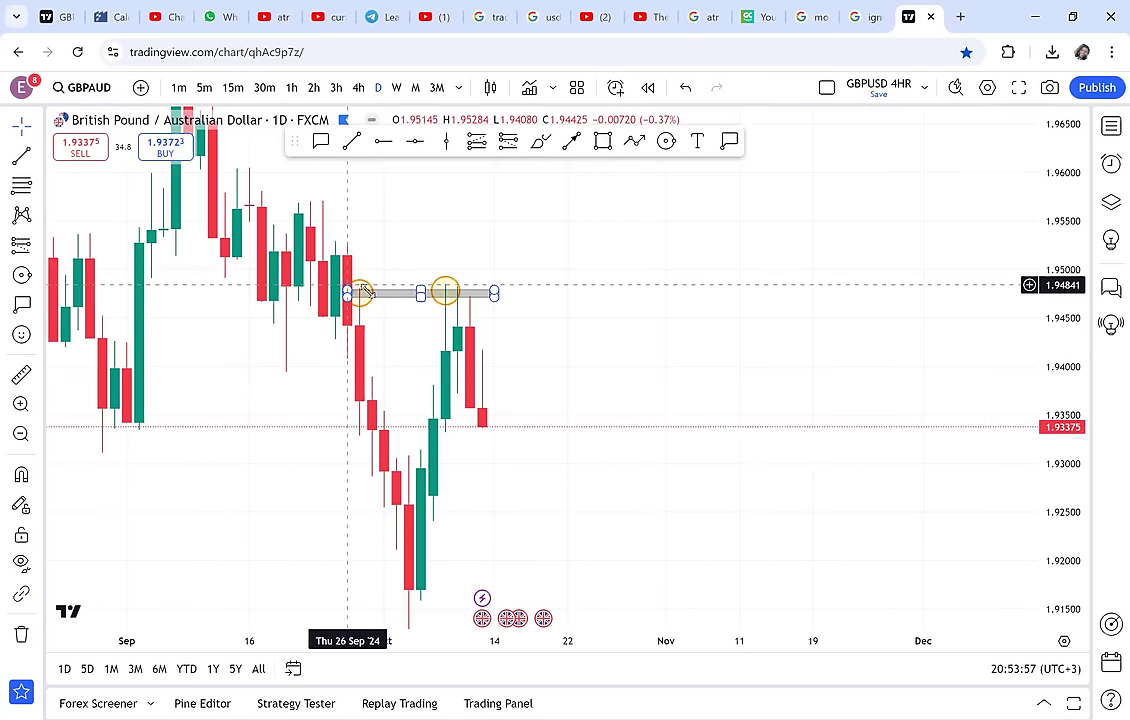
{"action": "left_click", "coordinate": [412, 334]}
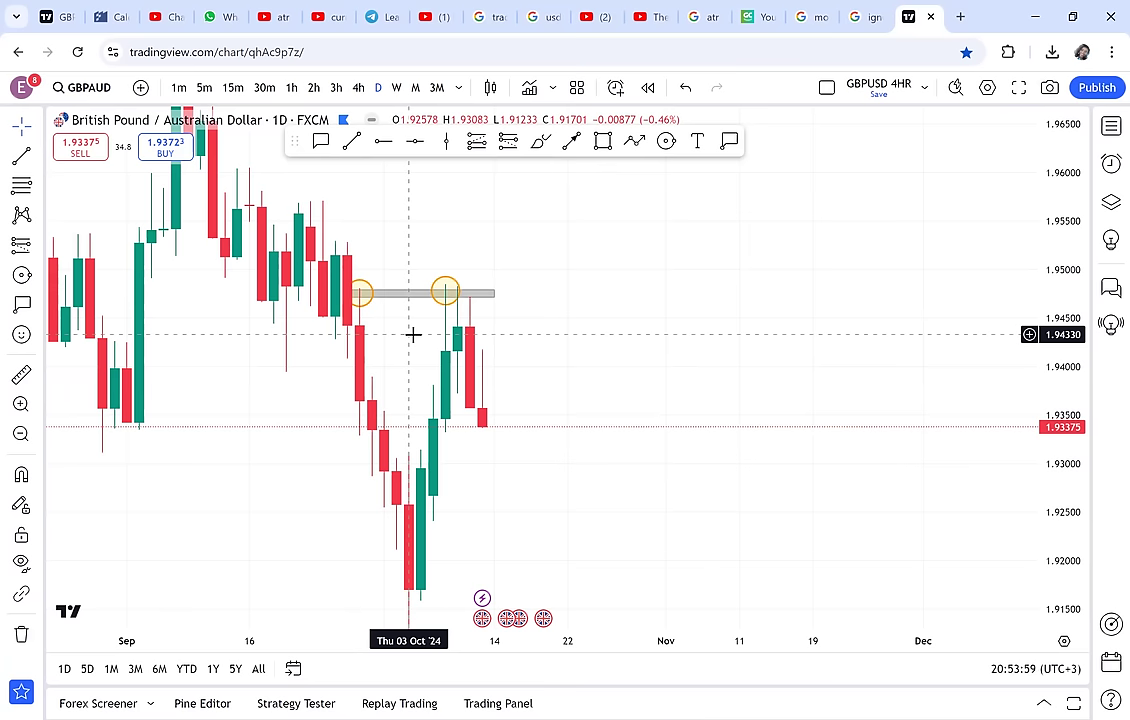
- Return the chart to the 4H timeframe
{"action": "type", "text": "4H"}
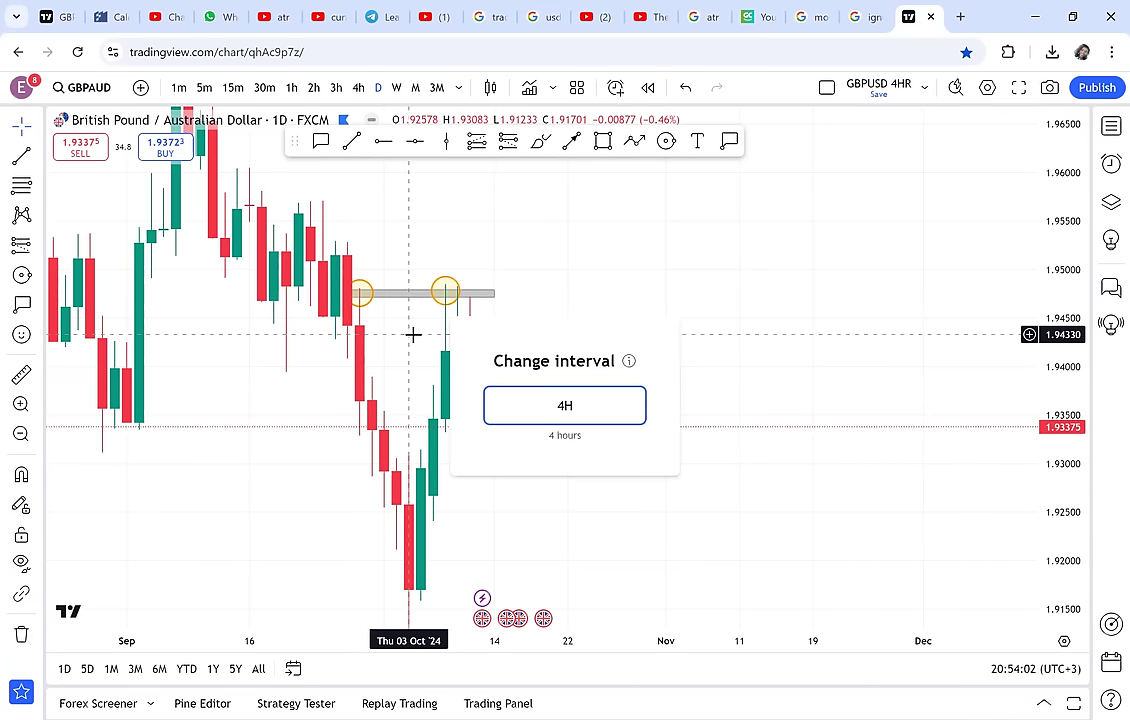
{"action": "key", "text": "Return"}
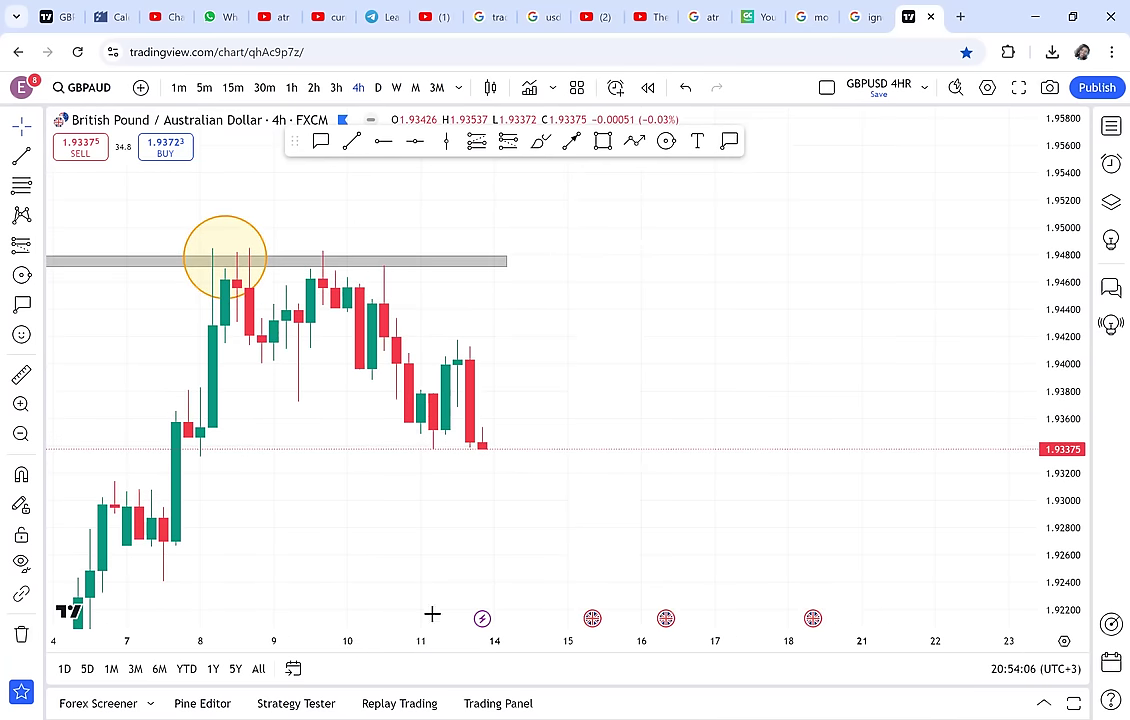
{"action": "scroll", "coordinate": [432, 614], "scroll_direction": "down", "scroll_amount": 3}
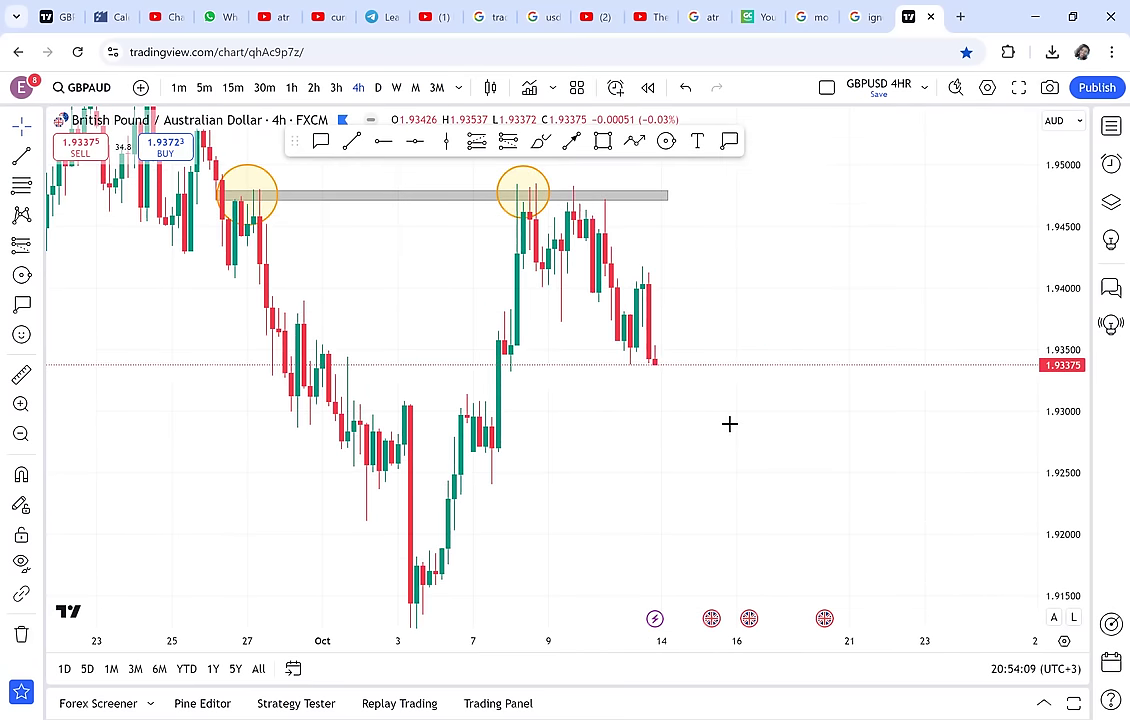
{"action": "left_click", "coordinate": [422, 148]}
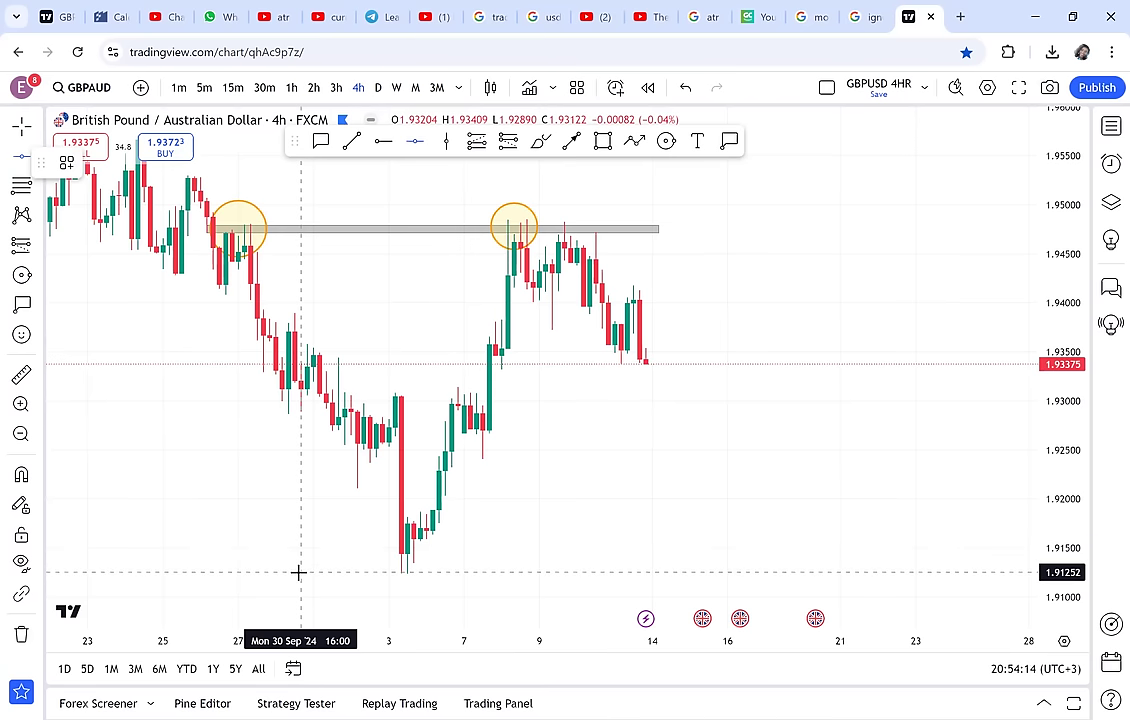
- Place a horizontal line at the October low and fine-tune it to 1.91243
{"action": "left_click", "coordinate": [298, 572]}
{"action": "left_click_drag", "start_coordinate": [451, 541], "coordinate": [474, 542]}
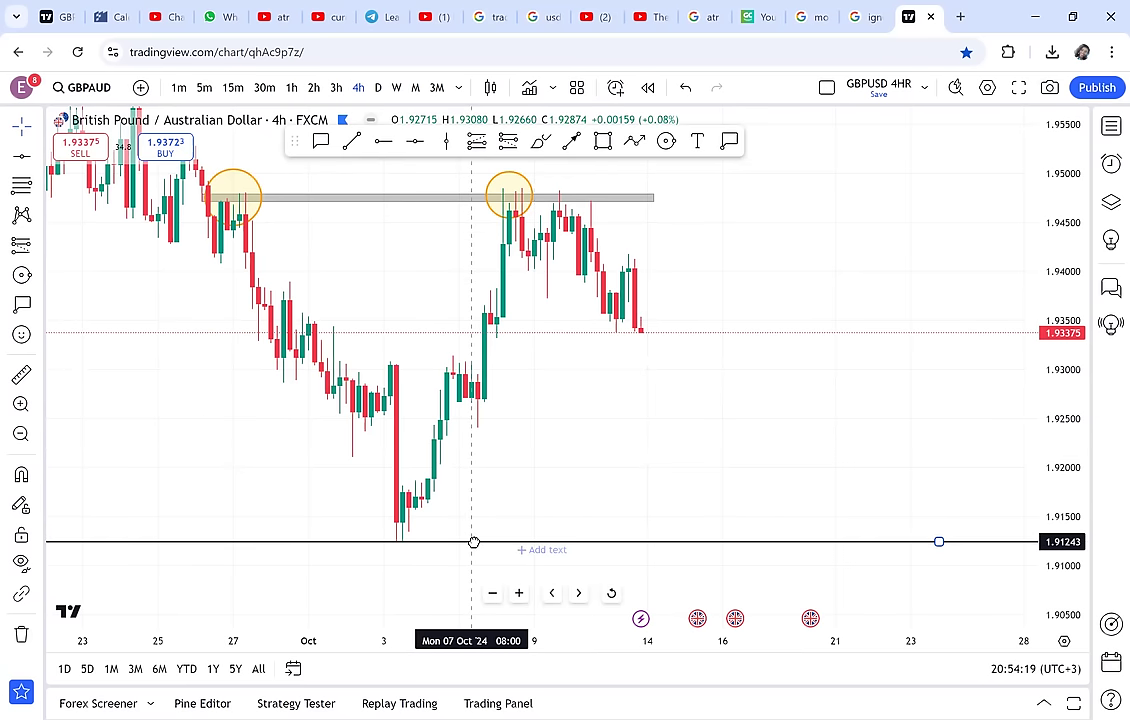
{"action": "left_click", "coordinate": [525, 429]}
{"action": "left_click_drag", "start_coordinate": [525, 429], "coordinate": [513, 392]}
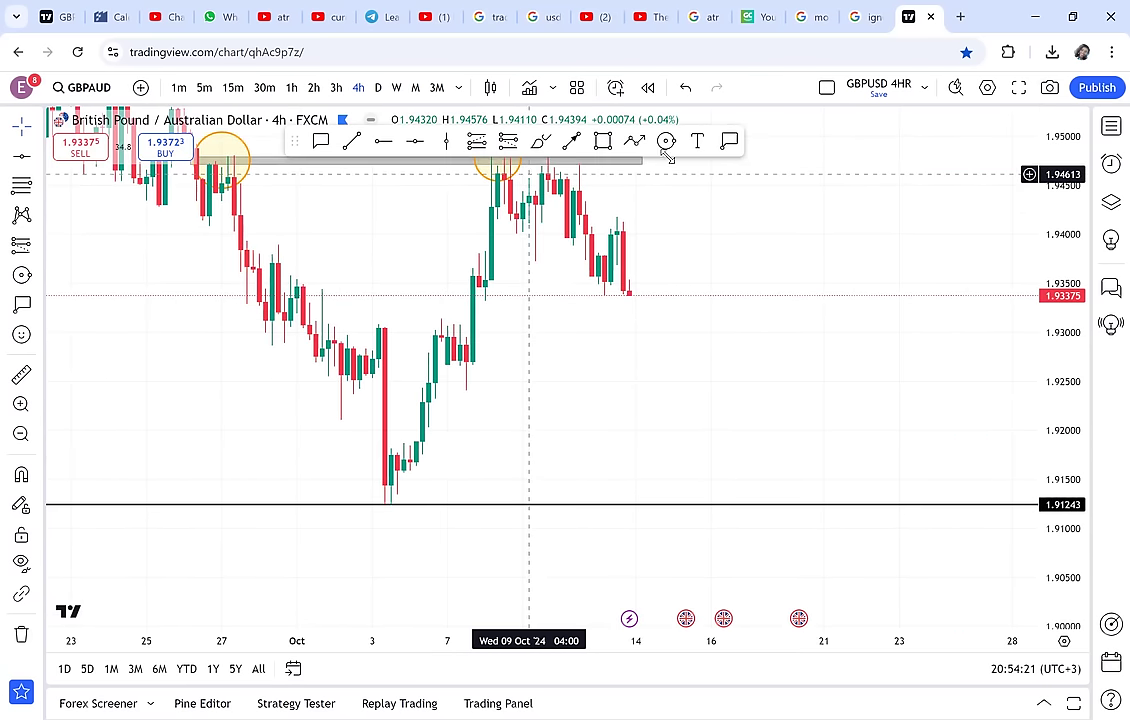
- Add the text label 'neckline' beneath the horizontal line
{"action": "left_click", "coordinate": [697, 142]}
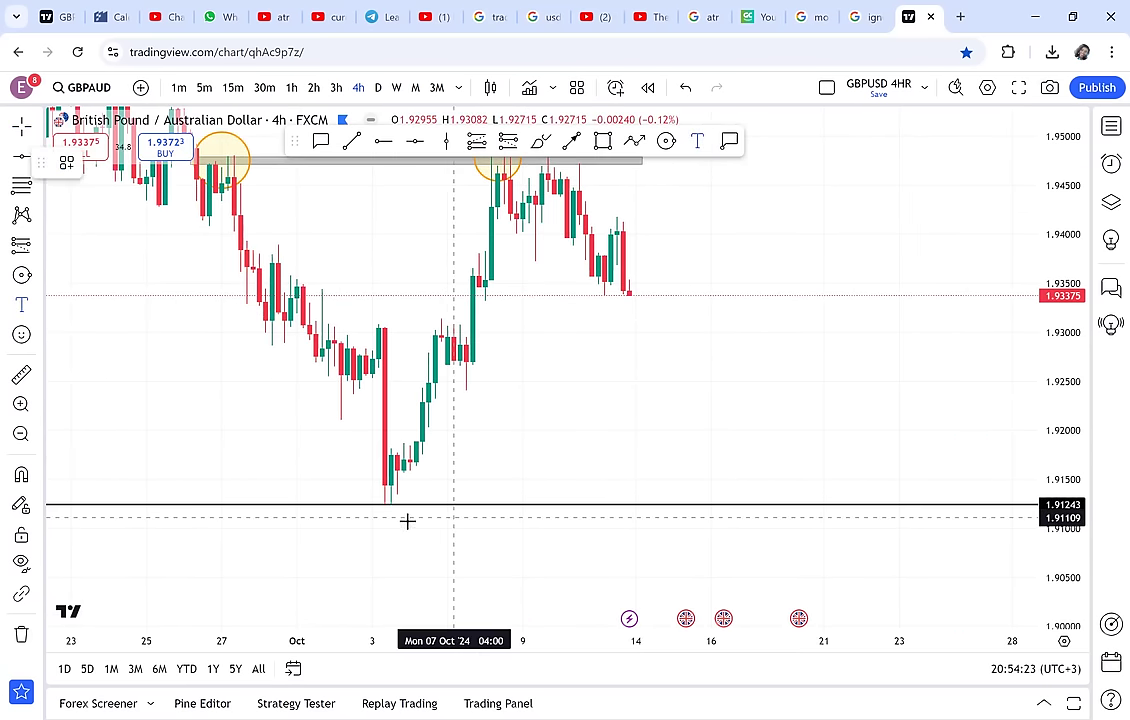
{"action": "left_click", "coordinate": [373, 516]}
{"action": "type", "text": "neckline"}
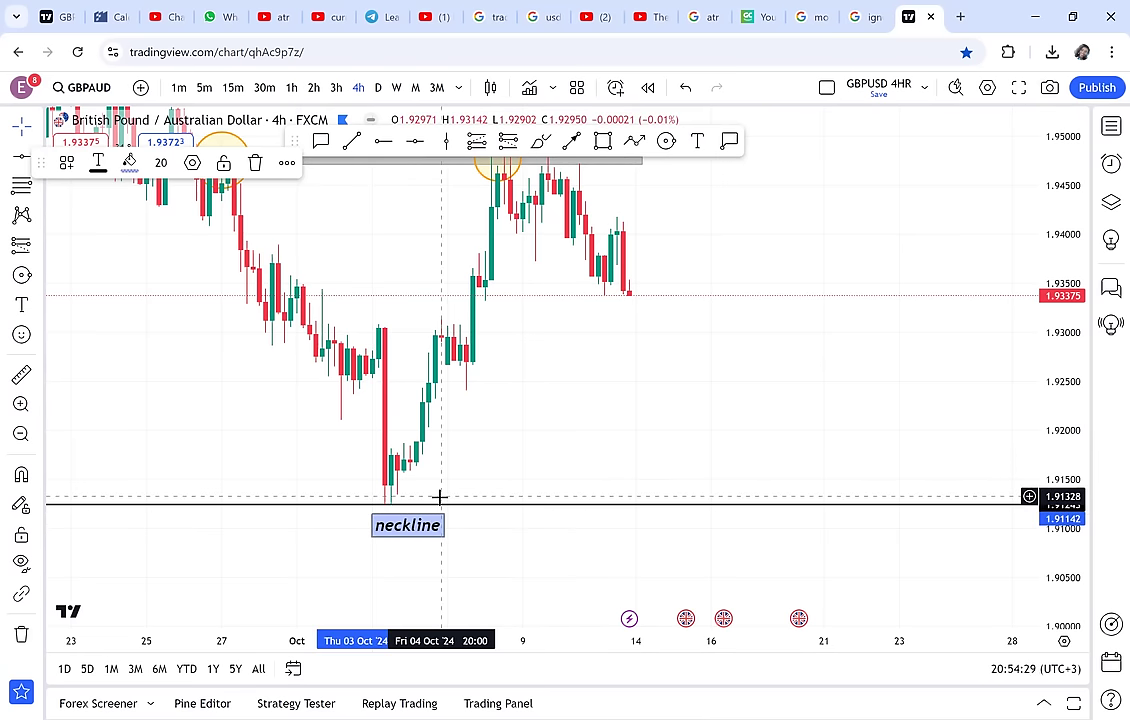
{"action": "left_click", "coordinate": [440, 497]}
{"action": "left_click_drag", "start_coordinate": [328, 399], "coordinate": [322, 438]}
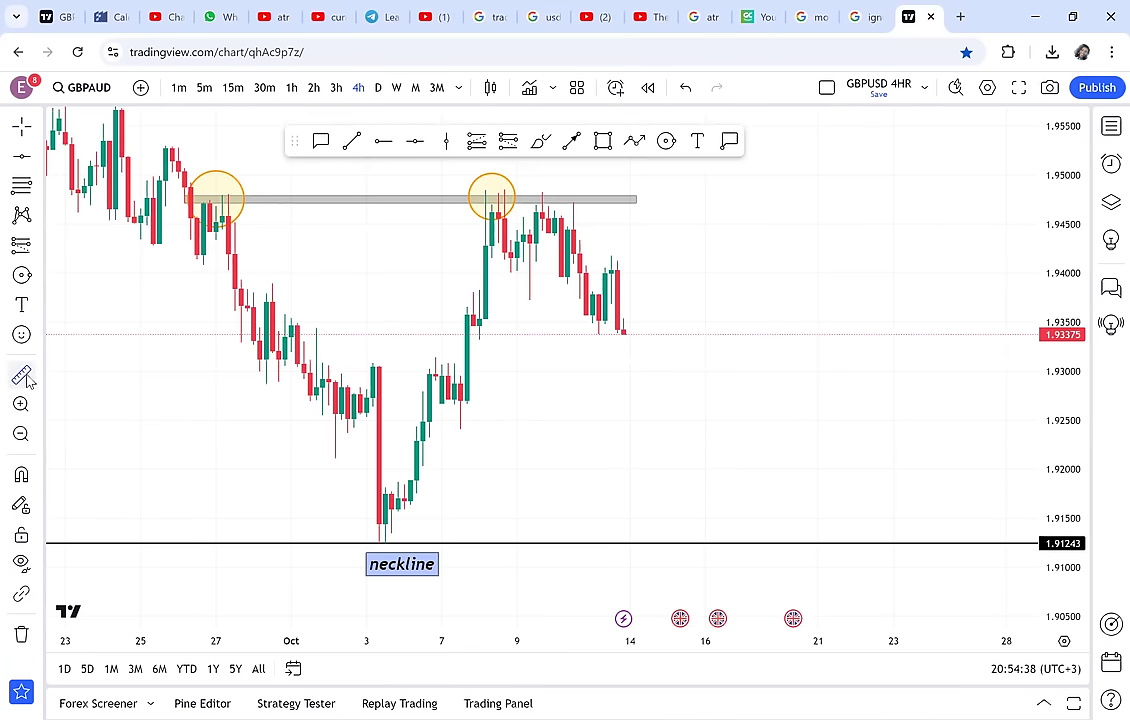
- Measure the price range from the box, then add a green horizontal line at 1.93021
{"action": "left_click", "coordinate": [185, 195]}
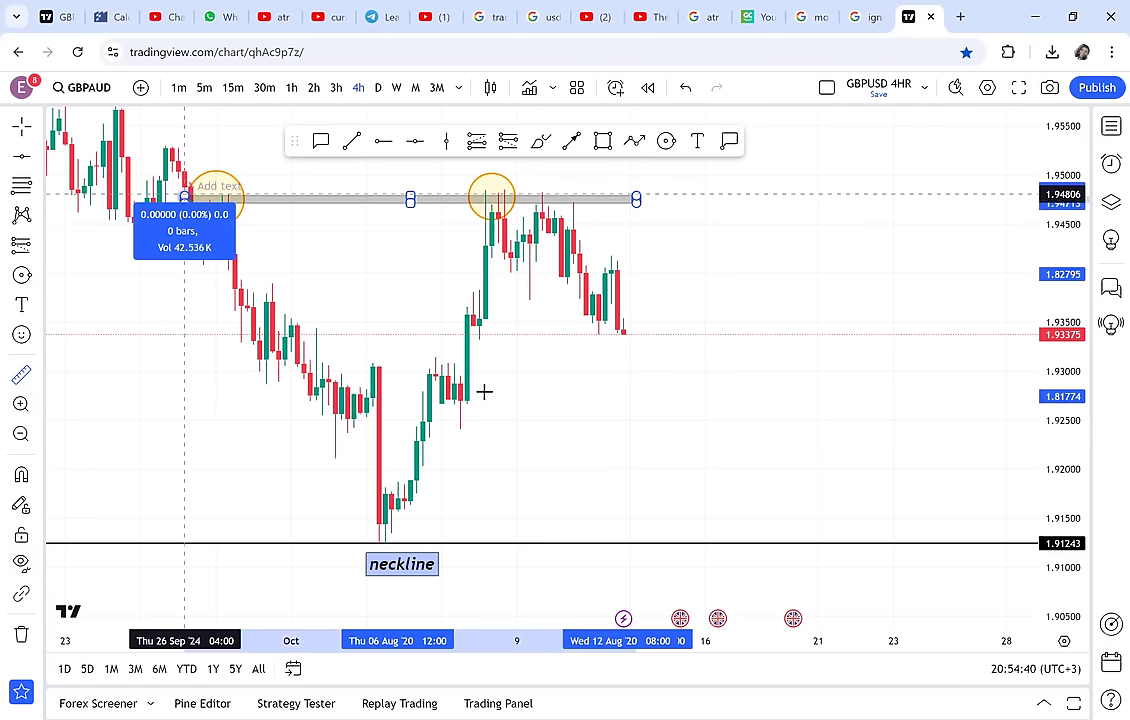
{"action": "left_click", "coordinate": [697, 552]}
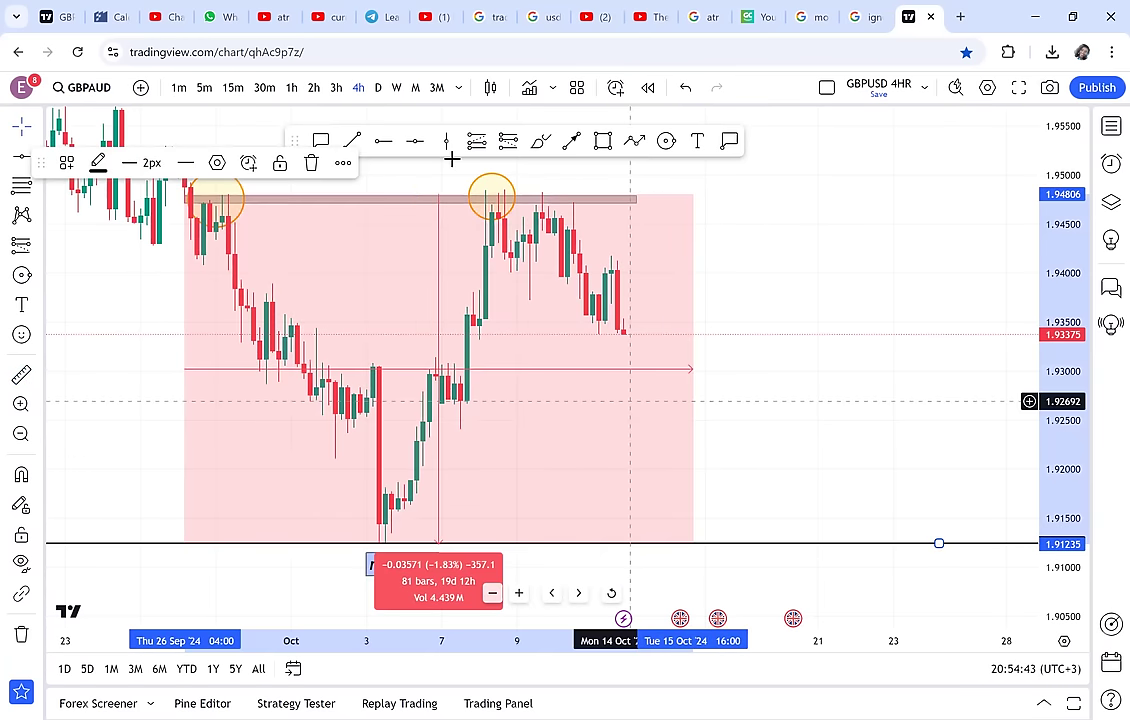
{"action": "left_click", "coordinate": [415, 141]}
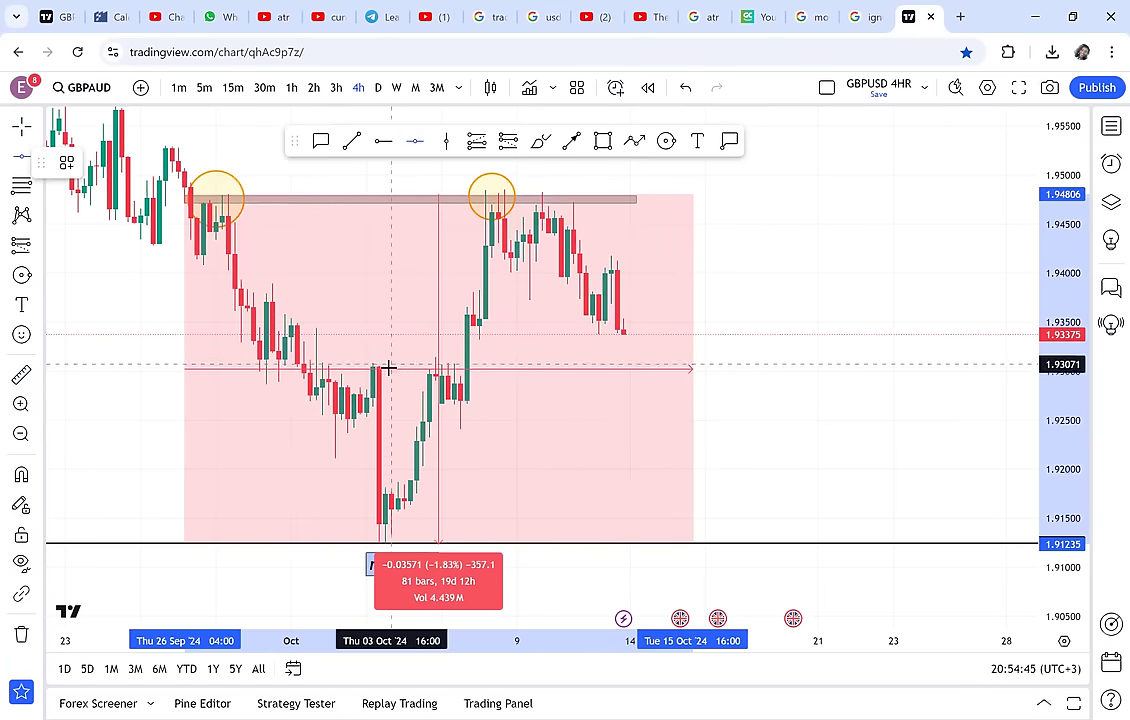
{"action": "left_click", "coordinate": [386, 369]}
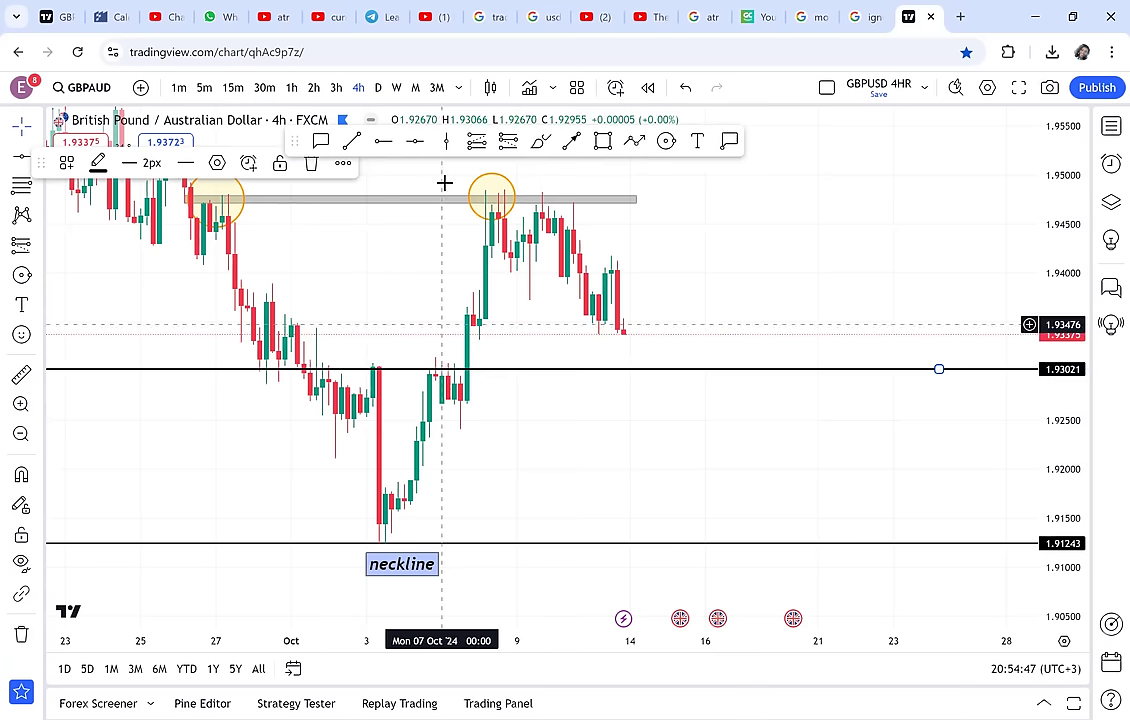
{"action": "left_click", "coordinate": [98, 163]}
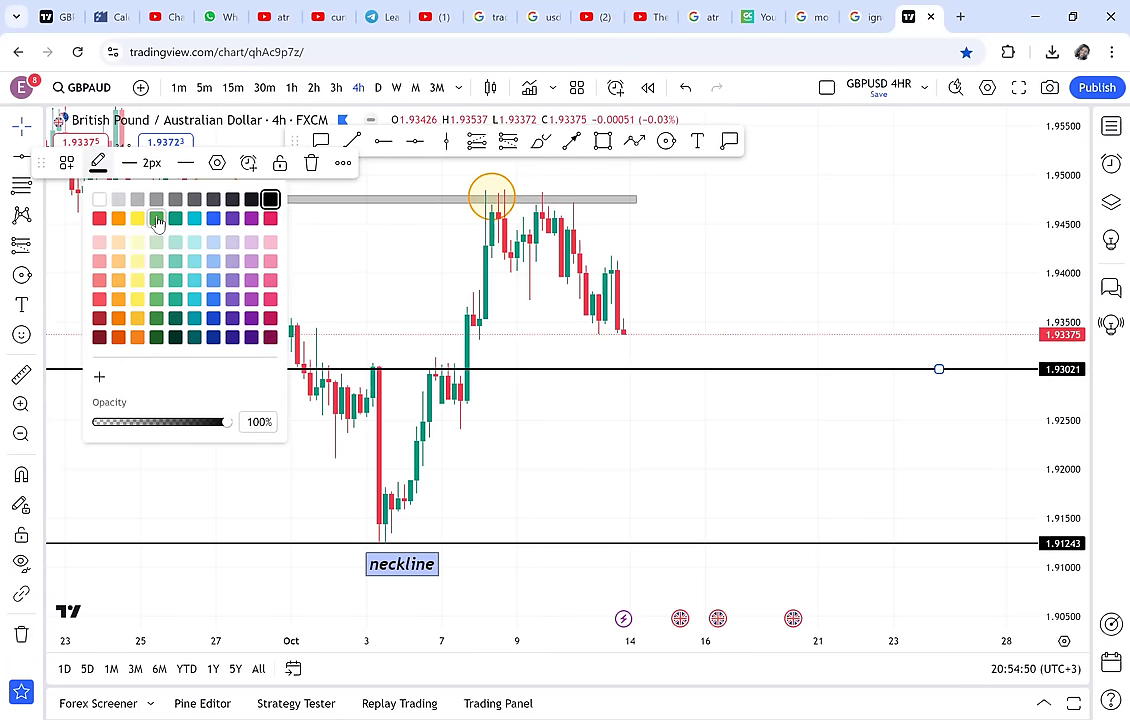
{"action": "left_click", "coordinate": [157, 220]}
{"action": "left_click_drag", "start_coordinate": [683, 296], "coordinate": [641, 308]}
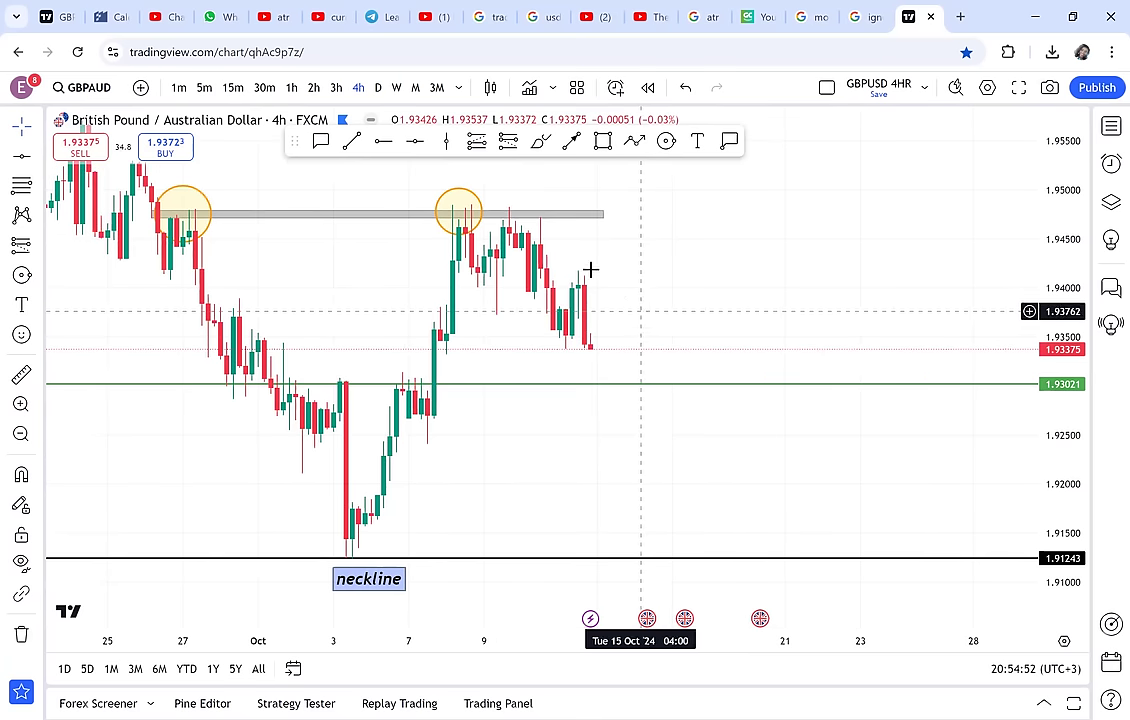
- Add the text label 'half' just above the green line
{"action": "left_click", "coordinate": [698, 144]}
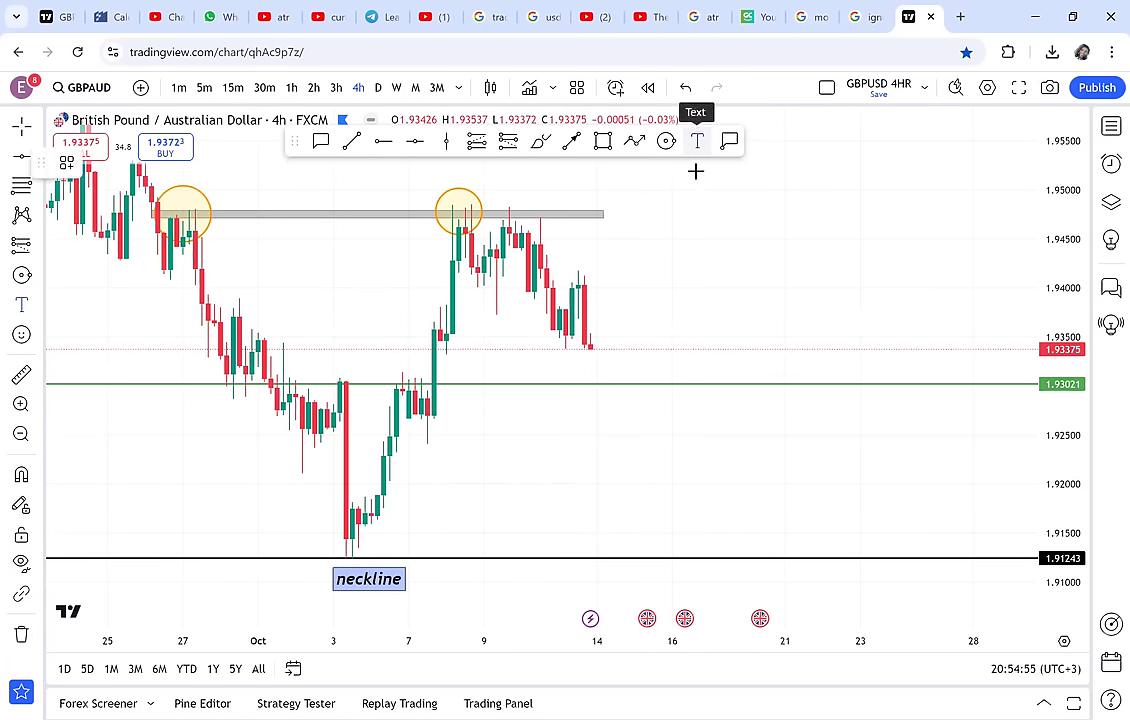
{"action": "left_click", "coordinate": [668, 368]}
{"action": "type", "text": "half"}
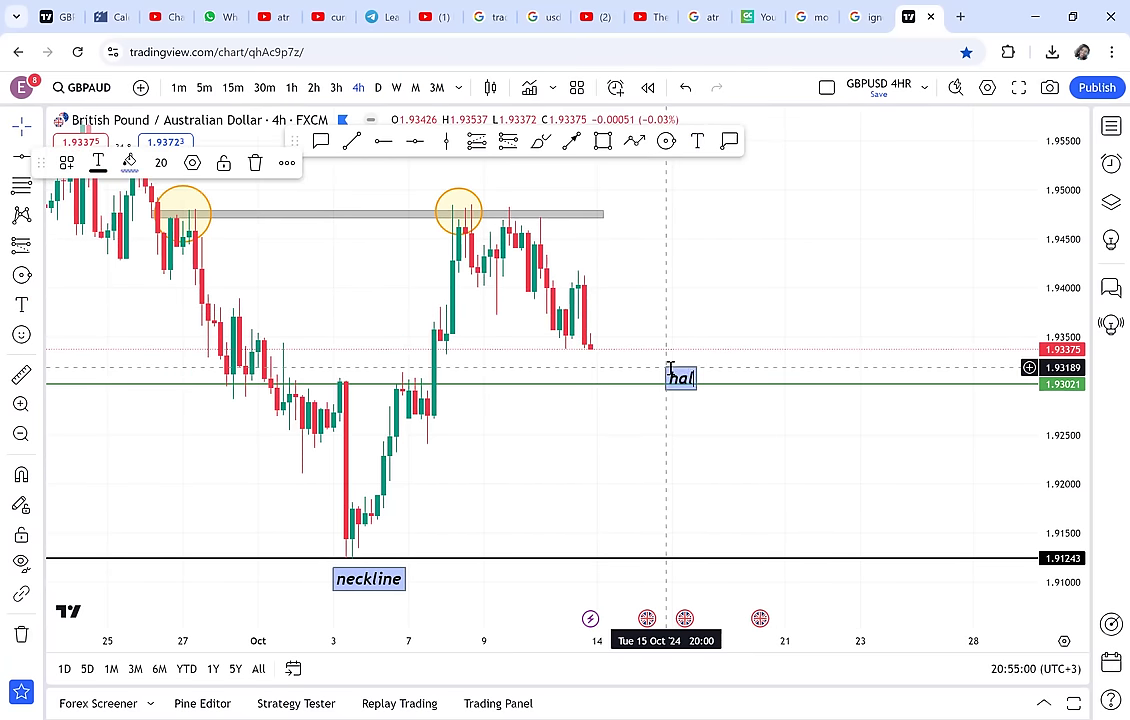
{"action": "left_click", "coordinate": [723, 325]}
{"action": "left_click_drag", "start_coordinate": [684, 378], "coordinate": [690, 363]}
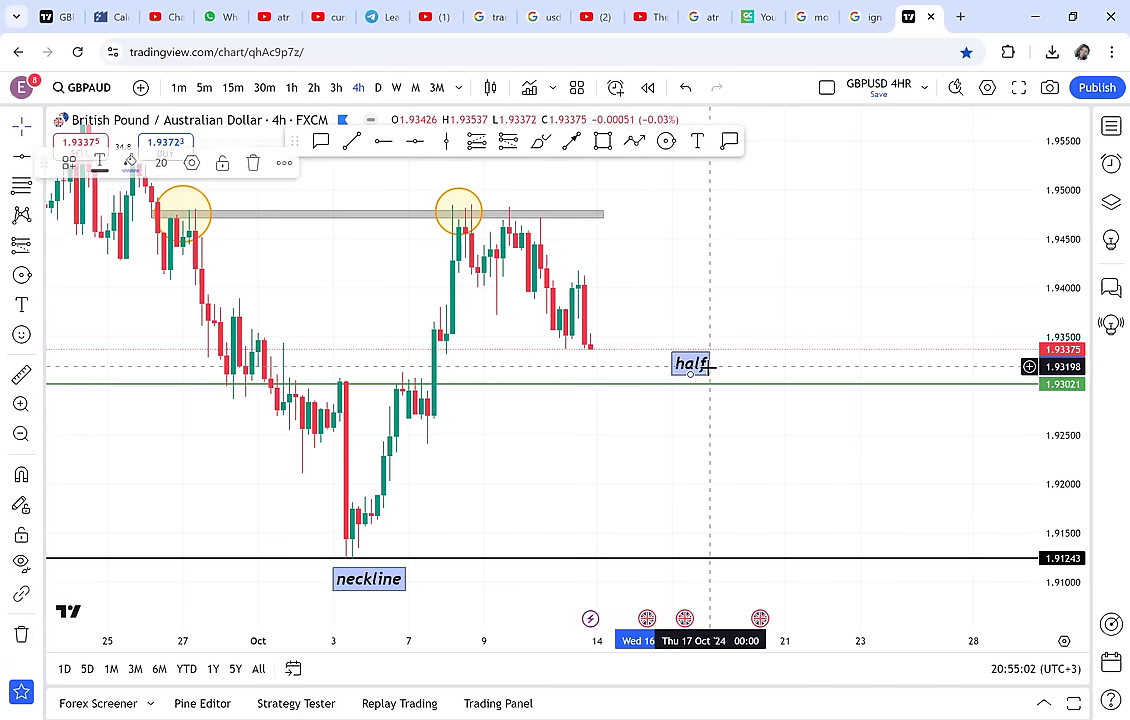
- Tag the green line with a 1.93012 price label and shift the 'half' label right
{"action": "left_click", "coordinate": [730, 141]}
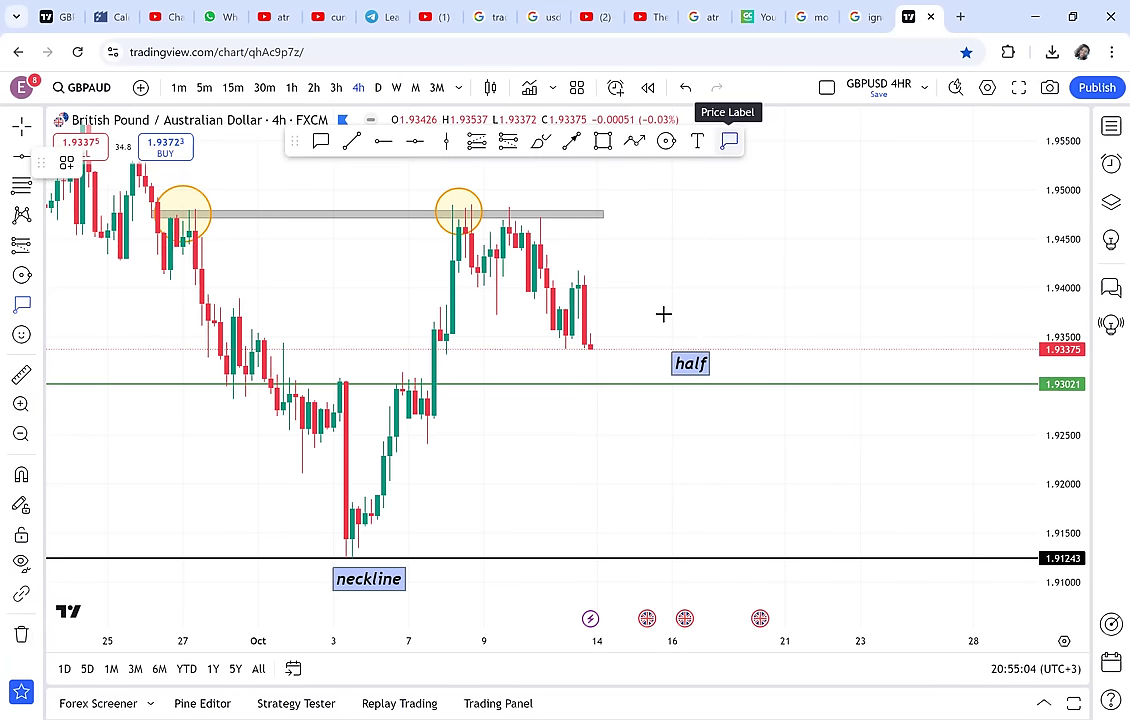
{"action": "left_click", "coordinate": [485, 382]}
{"action": "left_click_drag", "start_coordinate": [565, 355], "coordinate": [756, 364]}
{"action": "left_click", "coordinate": [668, 357]}
{"action": "left_click_drag", "start_coordinate": [668, 357], "coordinate": [683, 365]}
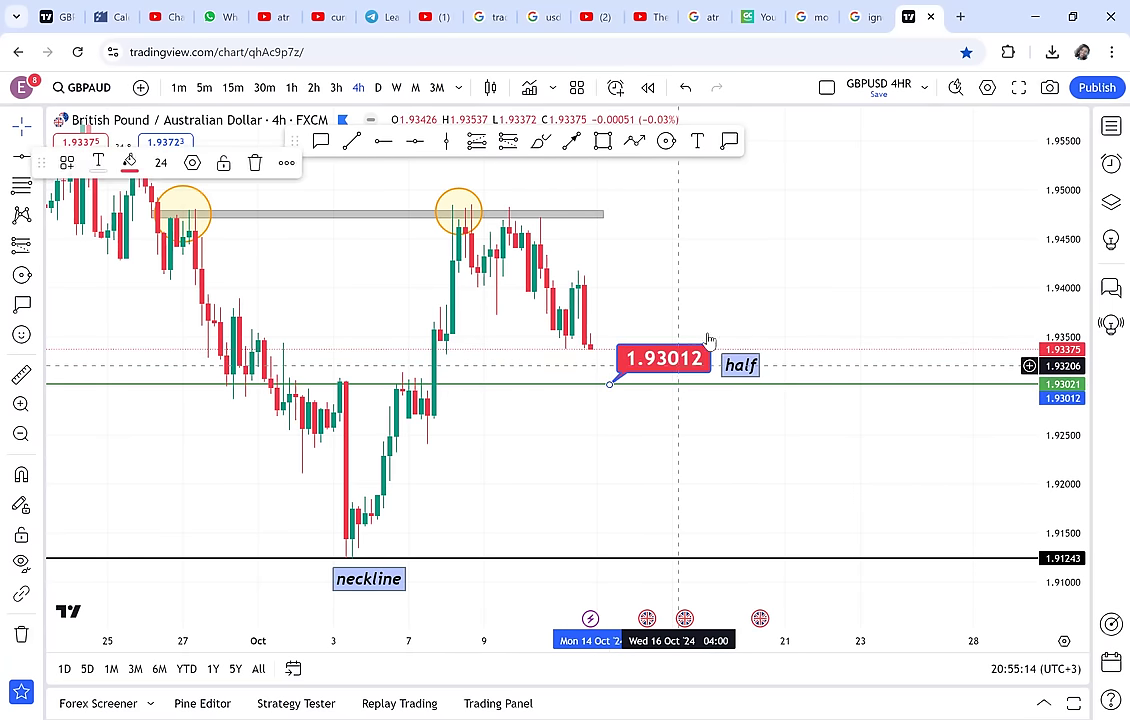
{"action": "left_click", "coordinate": [736, 296]}
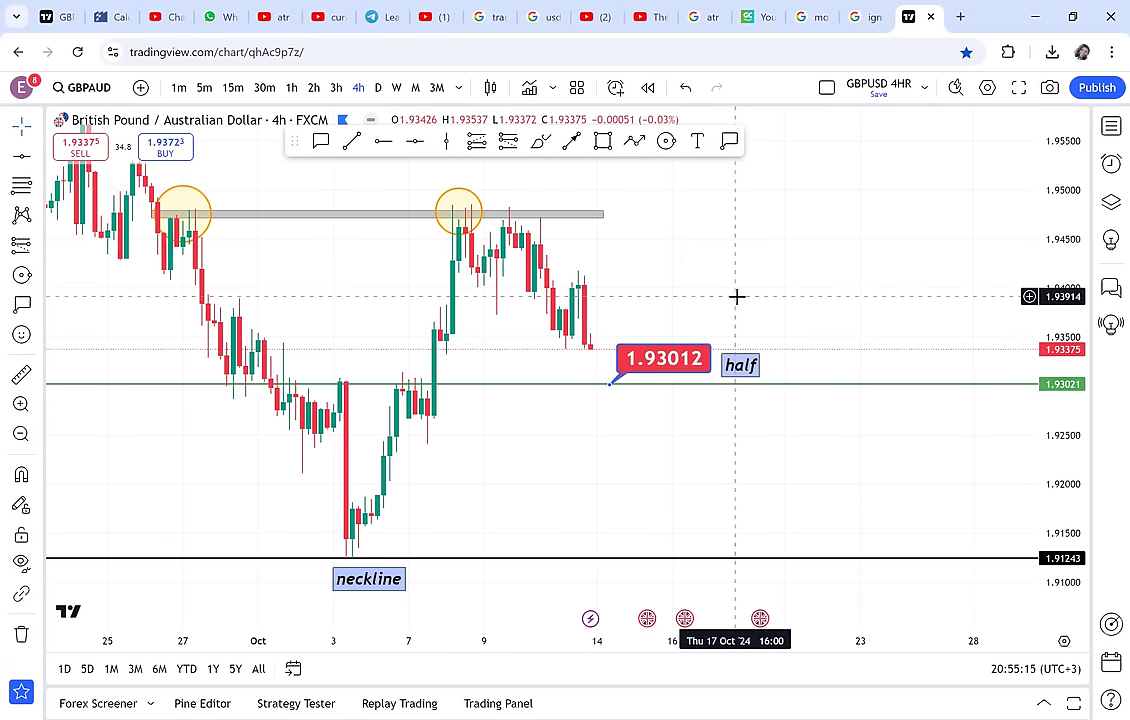
- Draw a short downward arrow from the latest candles toward the green half line
{"action": "left_click", "coordinate": [576, 141]}
{"action": "left_click_drag", "start_coordinate": [578, 357], "coordinate": [585, 385]}
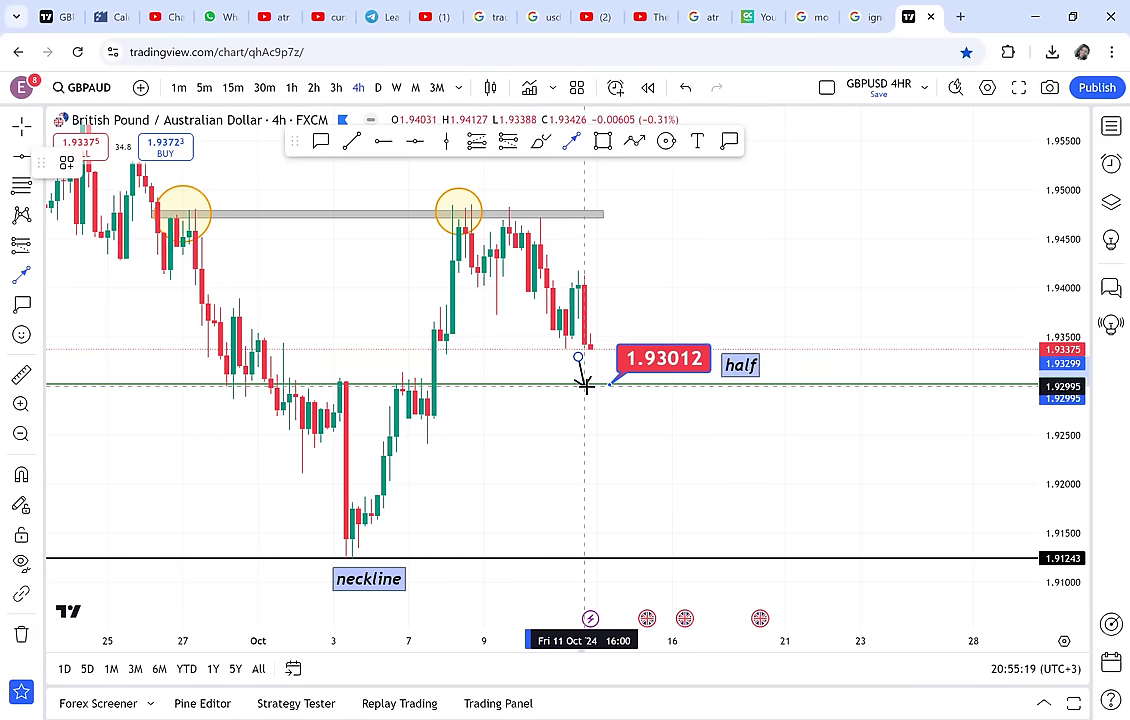
{"action": "mouse_move", "coordinate": [619, 431]}
{"action": "left_mouse_down"}
{"action": "mouse_move", "coordinate": [608, 460]}
{"action": "mouse_move", "coordinate": [603, 430]}
{"action": "left_mouse_up"}
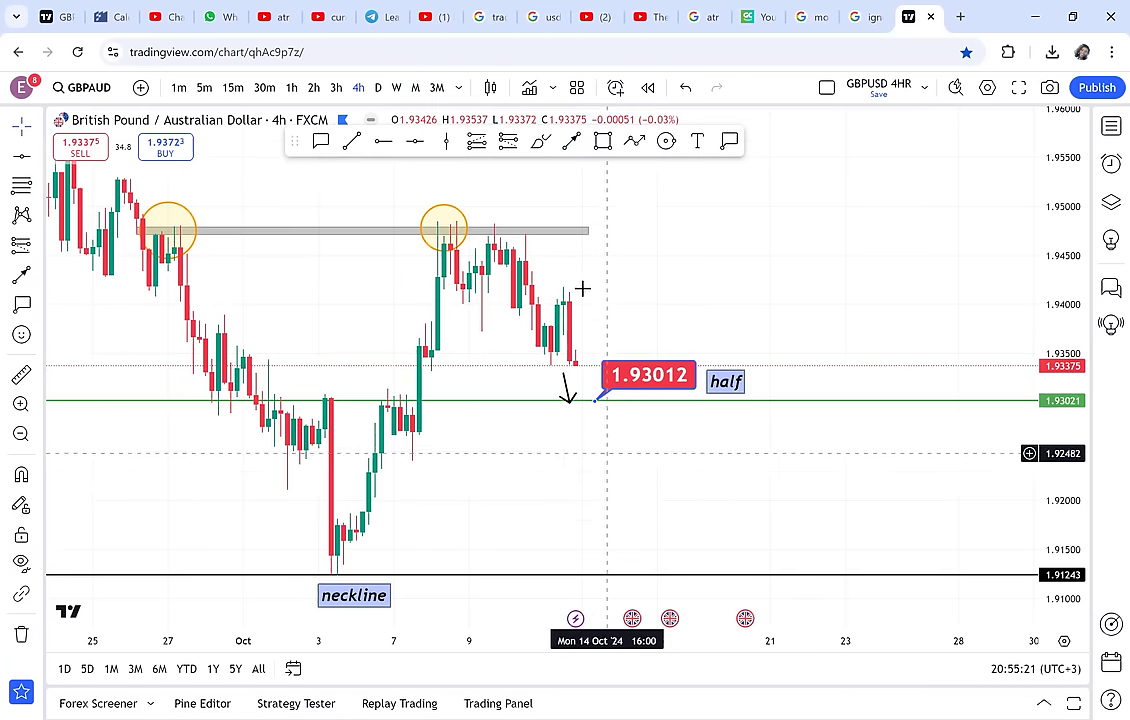
- Place a short position with its target at the half line, a tighter stop near 1.93838, and a narrower width
{"action": "left_click", "coordinate": [509, 146]}
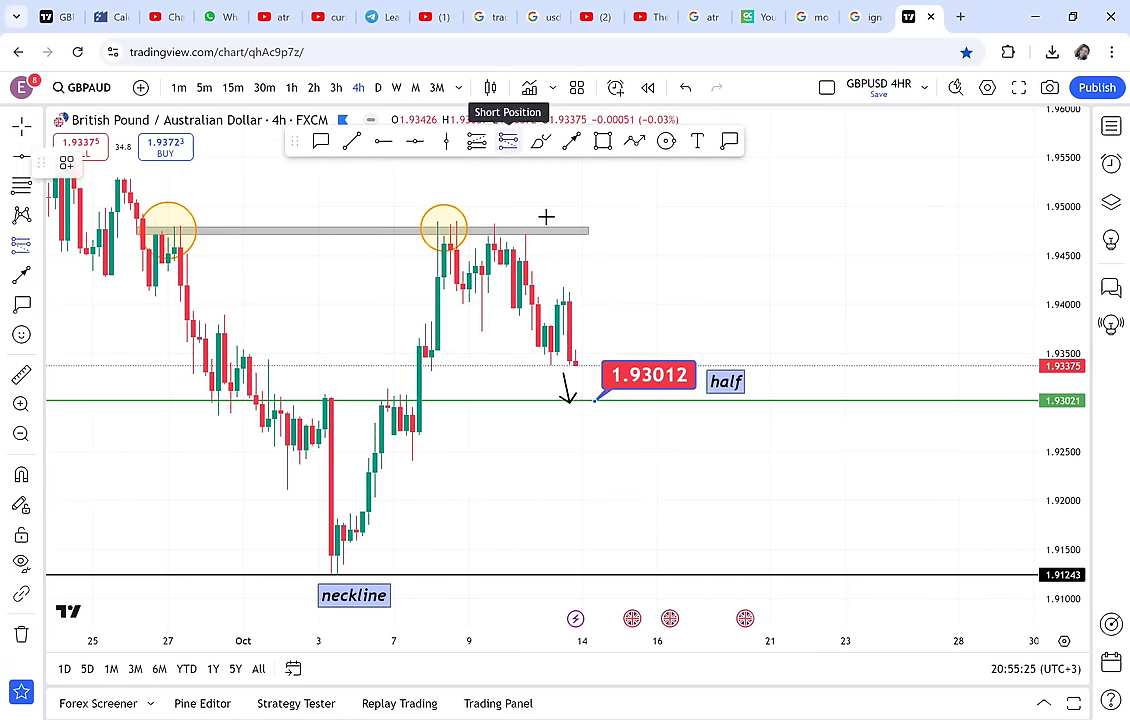
{"action": "left_click", "coordinate": [575, 362]}
{"action": "left_click_drag", "start_coordinate": [579, 369], "coordinate": [575, 400]}
{"action": "left_click_drag", "start_coordinate": [575, 275], "coordinate": [573, 318]}
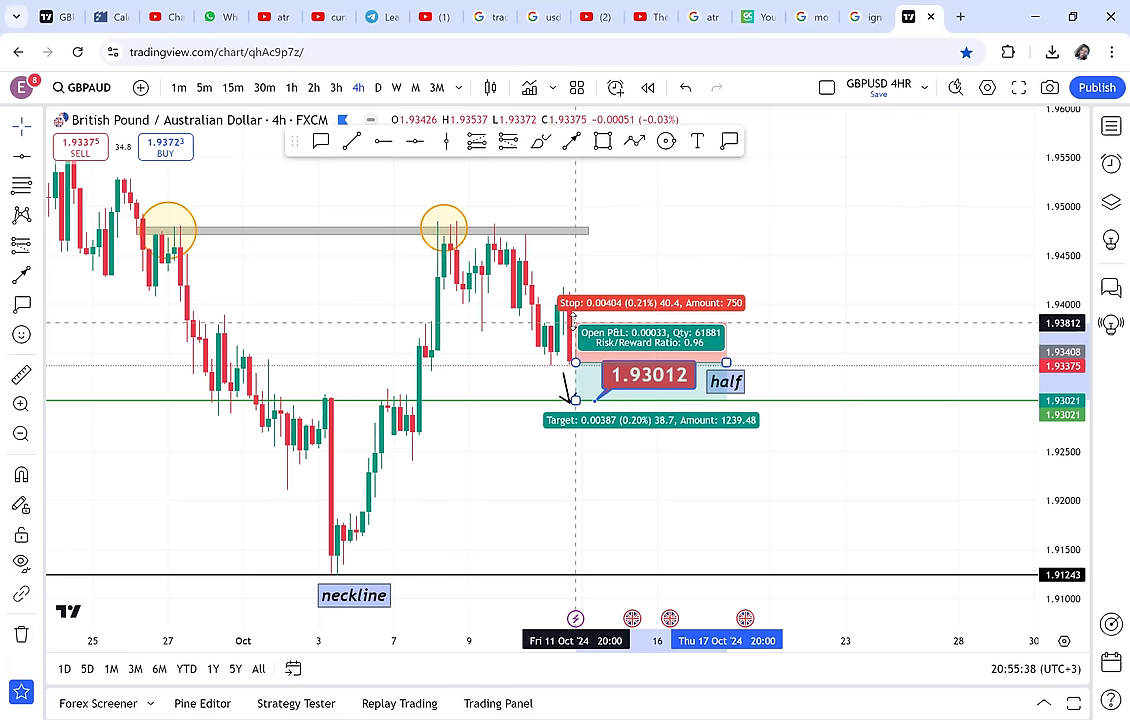
{"action": "left_click", "coordinate": [743, 245]}
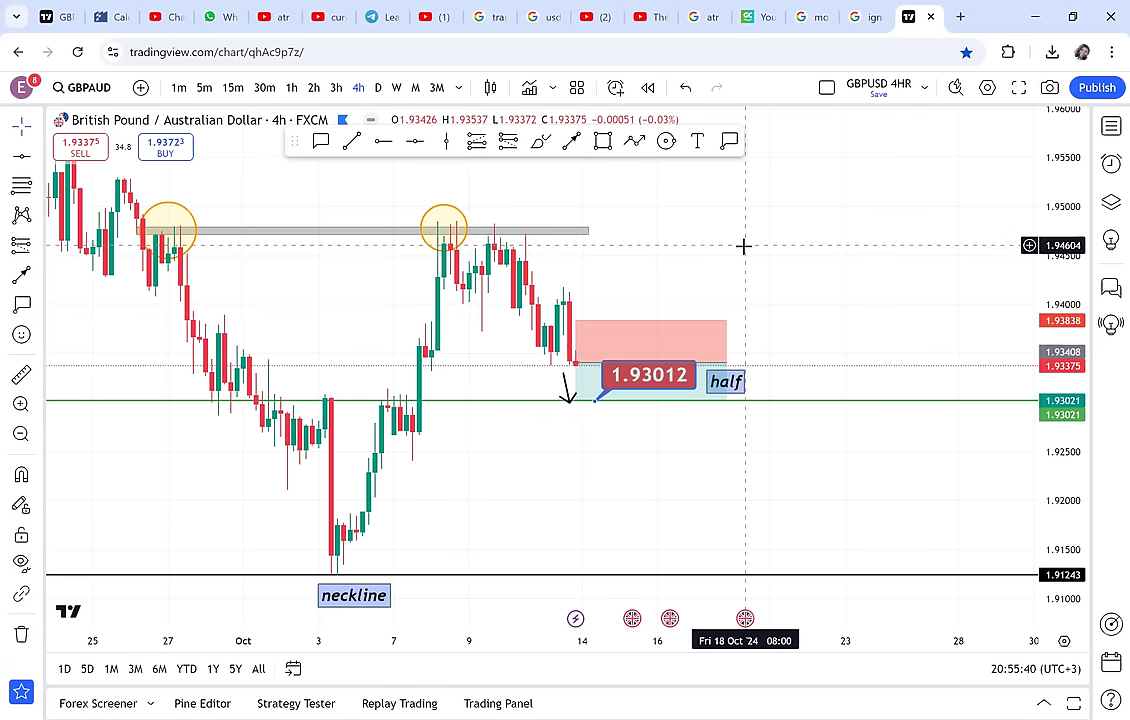
{"action": "left_click_drag", "start_coordinate": [727, 362], "coordinate": [602, 374]}
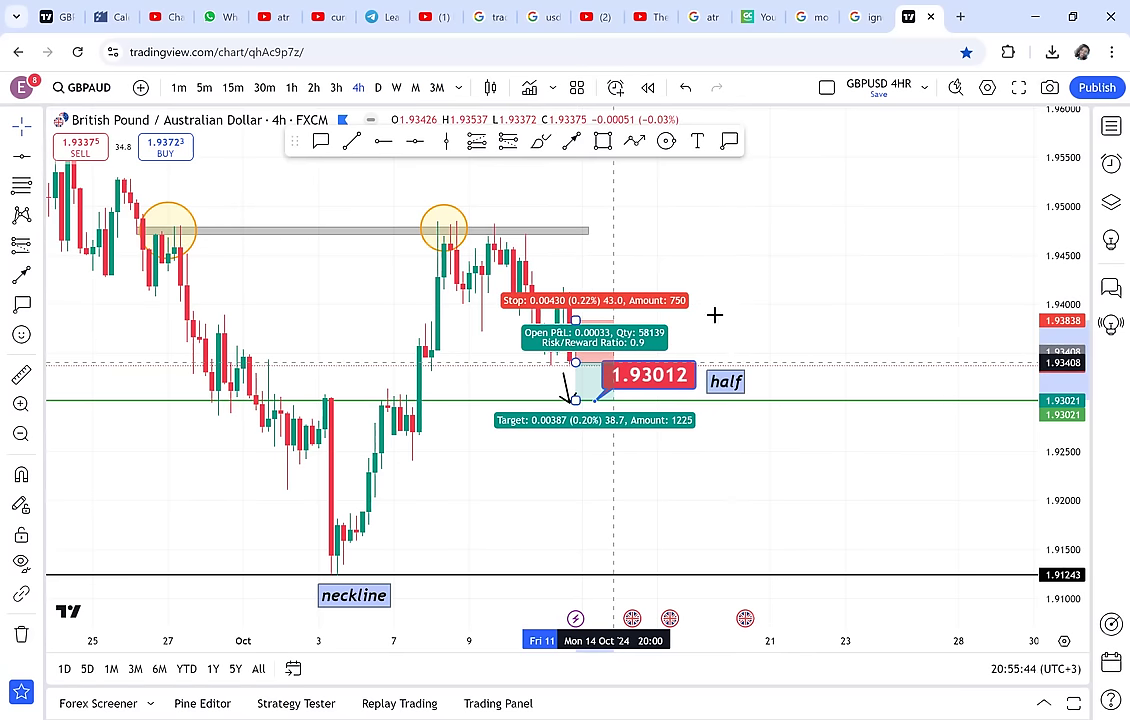
{"action": "left_click", "coordinate": [258, 304]}
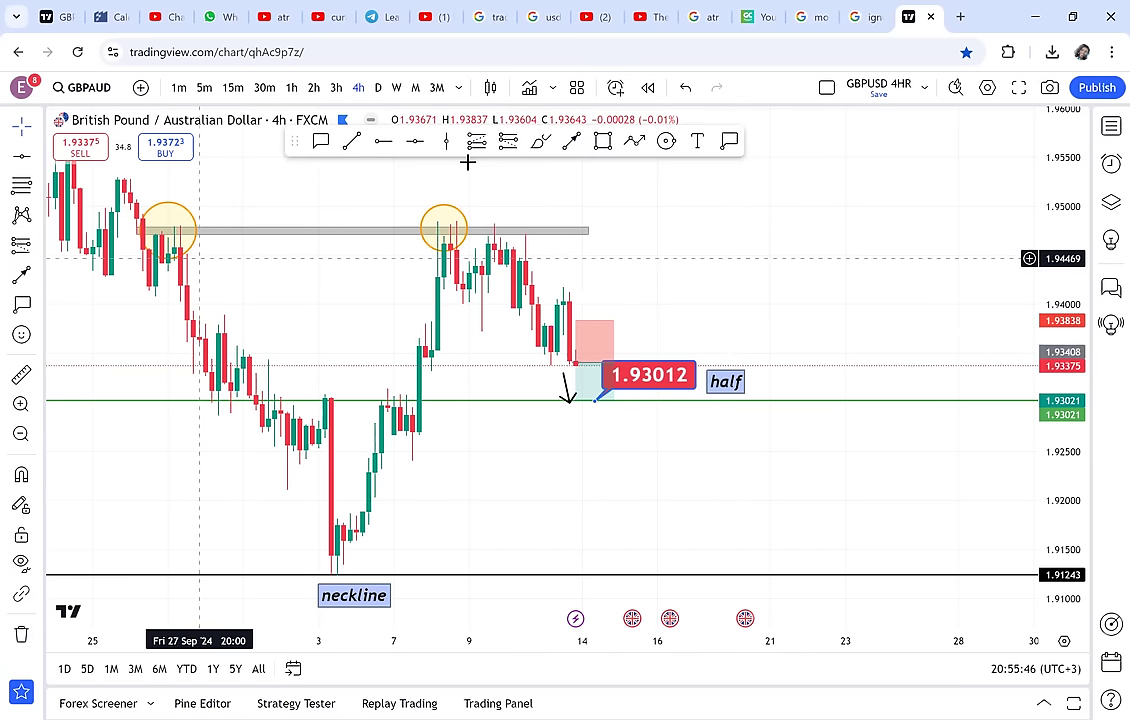
- Add a 'possible double top' text label on the grey range box, nudged up and left
{"action": "left_click", "coordinate": [695, 145]}
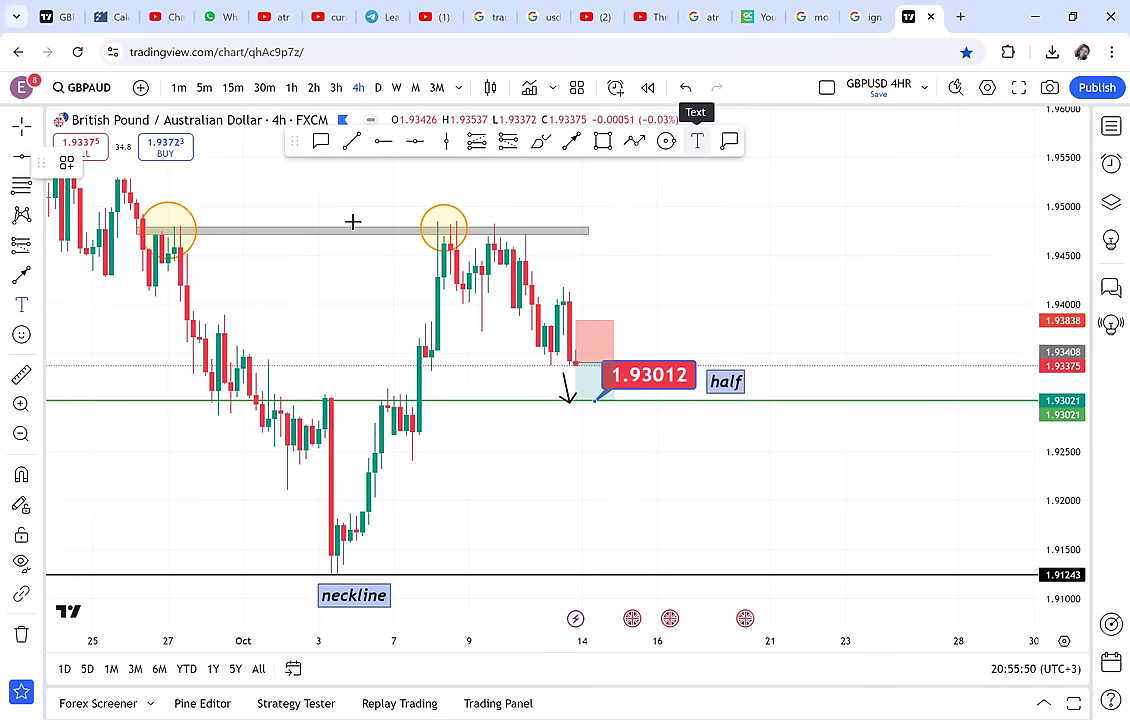
{"action": "left_click", "coordinate": [243, 232]}
{"action": "type", "text": "bossi"}
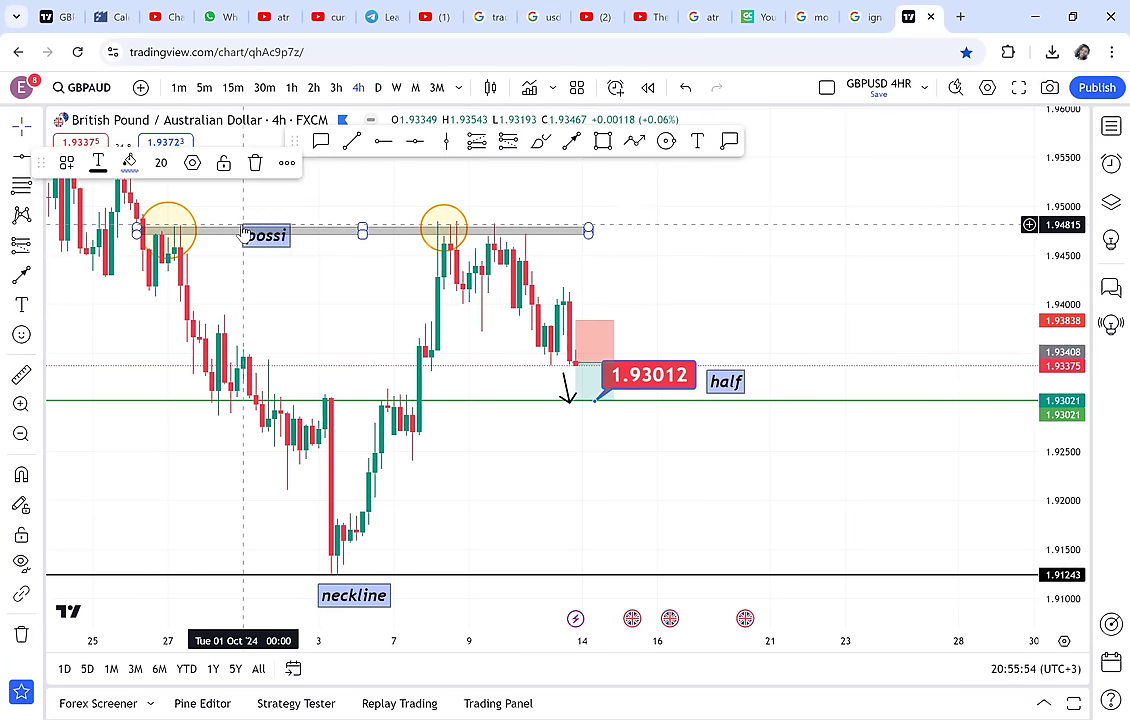
{"action": "type", "text": "ble dou"}
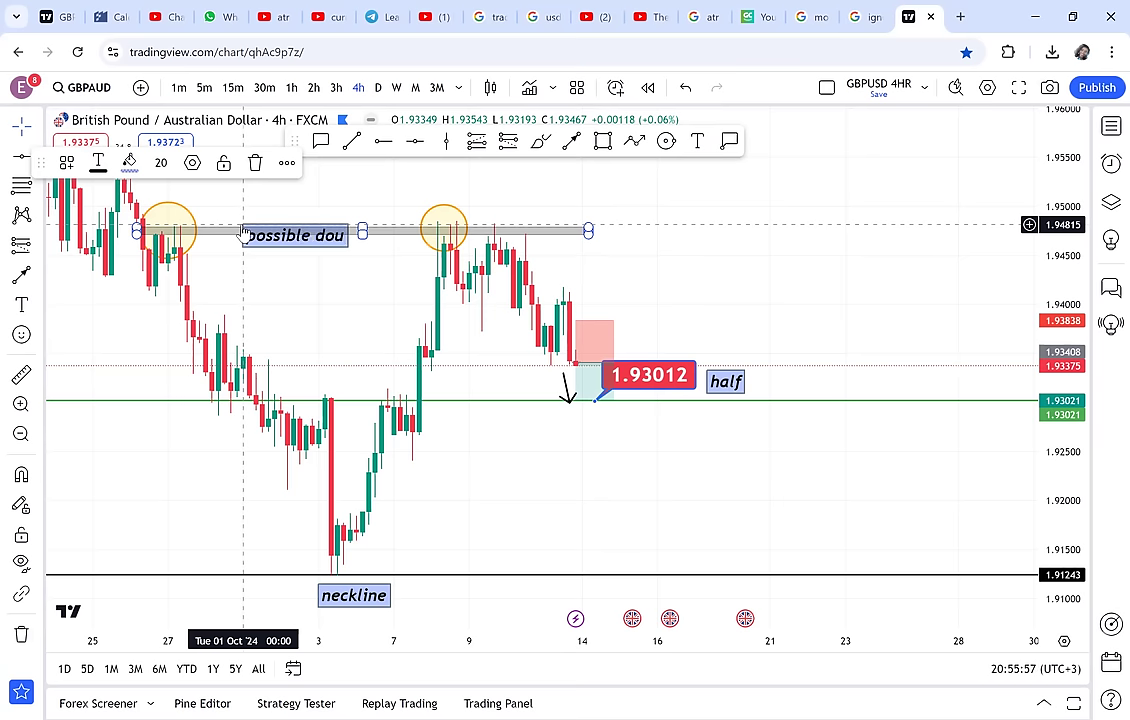
{"action": "type", "text": "ble"}
{"action": "type", "text": " top"}
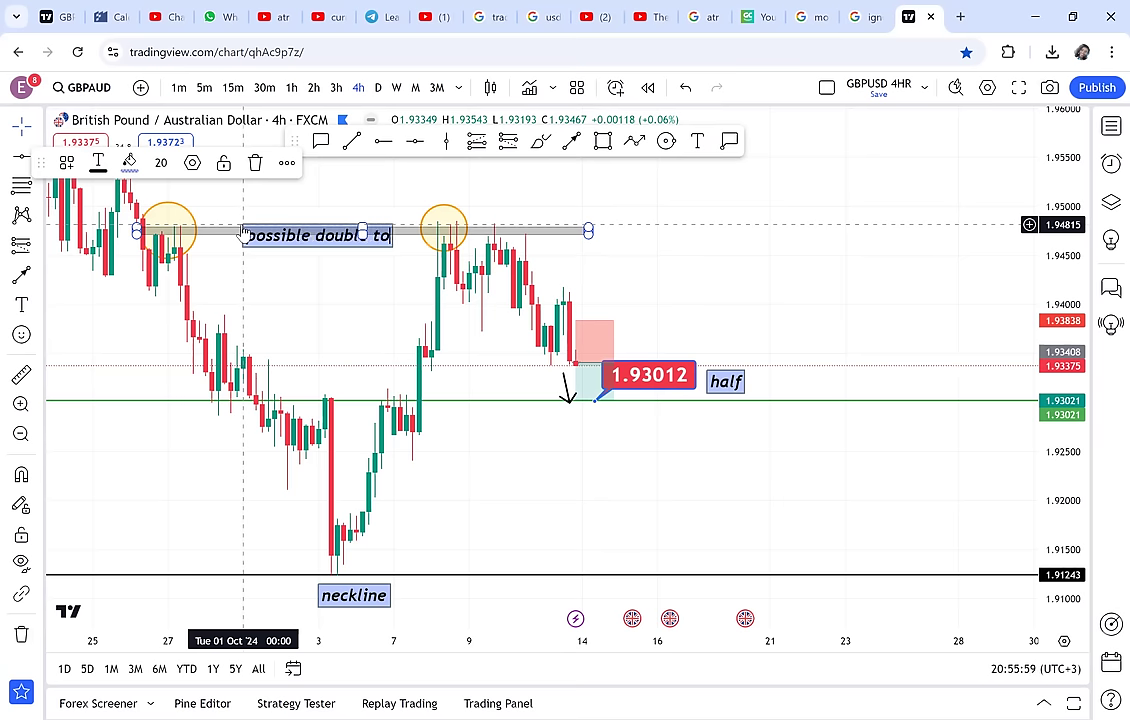
{"action": "left_click", "coordinate": [277, 185]}
{"action": "left_click_drag", "start_coordinate": [325, 252], "coordinate": [305, 237]}
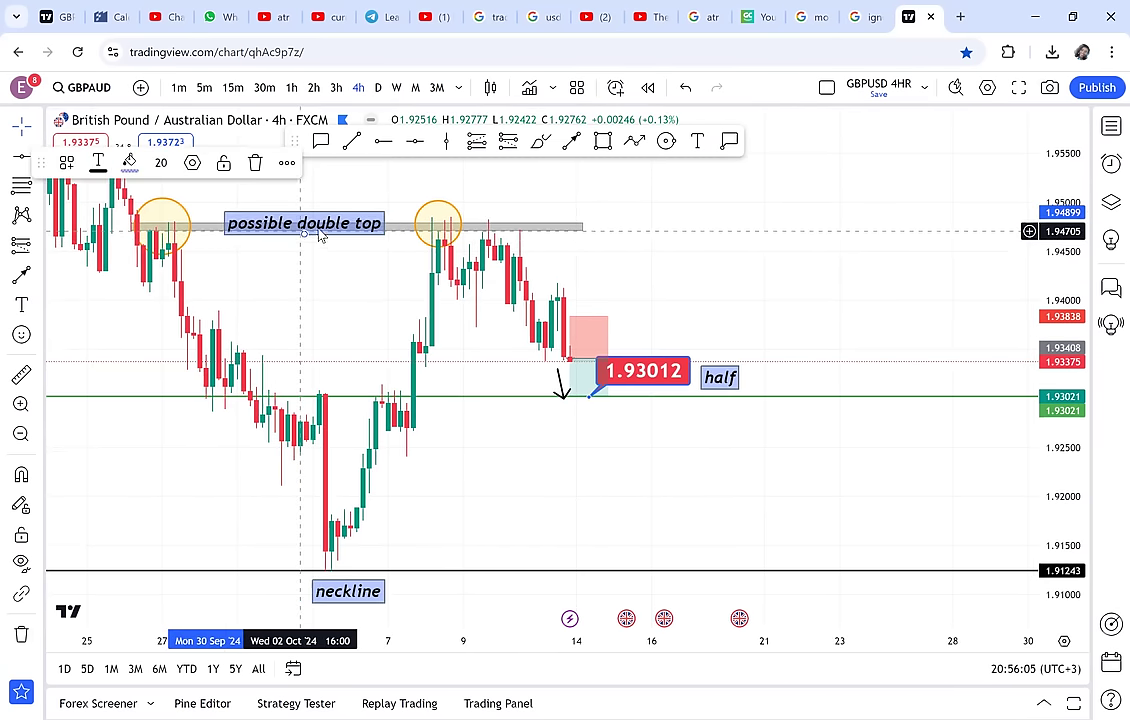
{"action": "left_click_drag", "start_coordinate": [688, 247], "coordinate": [697, 249]}
{"action": "scroll", "coordinate": [697, 249], "scroll_direction": "down", "scroll_amount": 1}
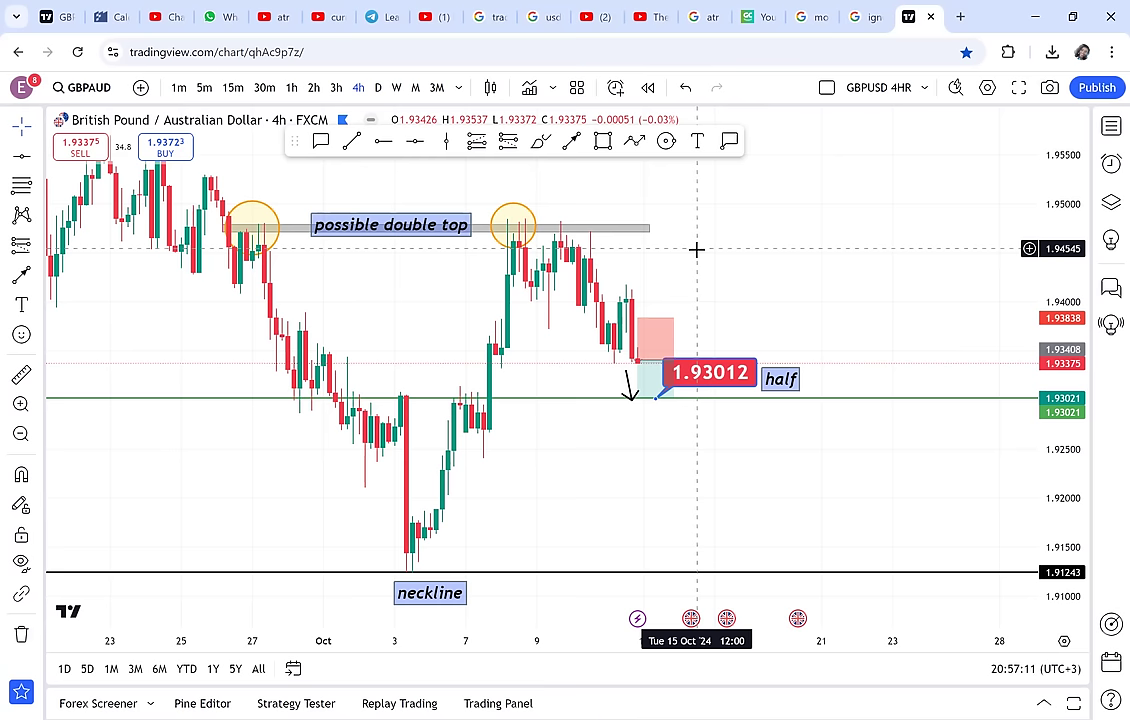
- In WhatsApp Web, browse the chat list and open a prospective student's conversation
{"action": "left_click", "coordinate": [222, 17]}
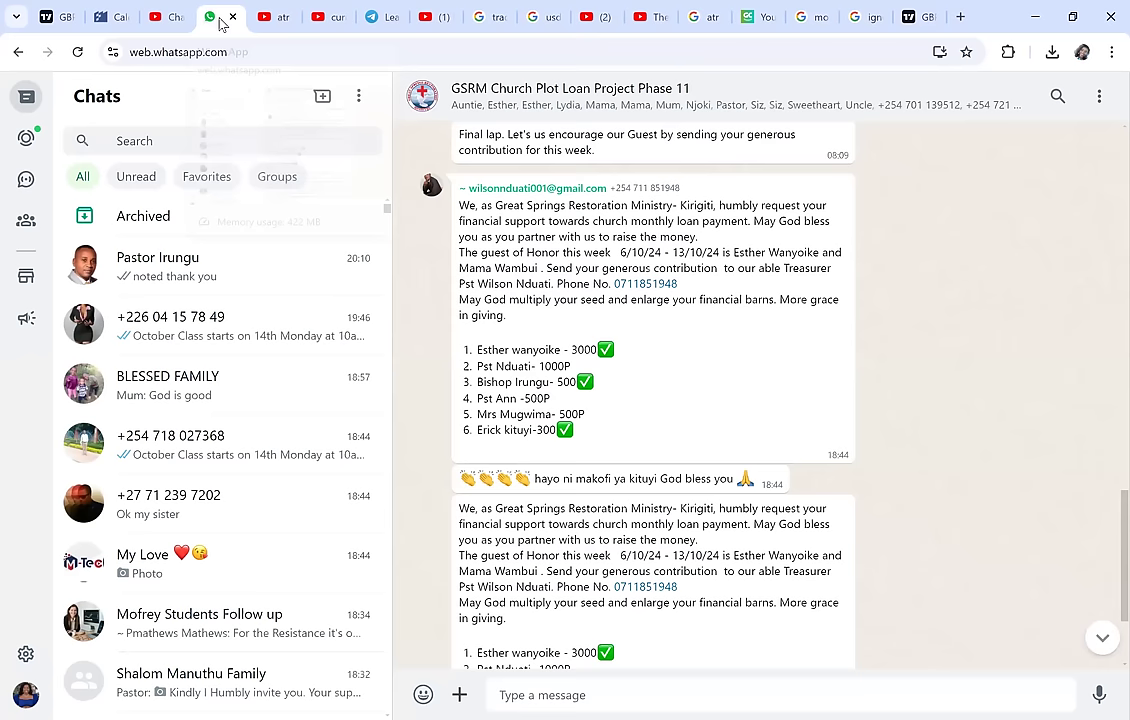
{"action": "scroll", "coordinate": [196, 600], "scroll_direction": "down", "scroll_amount": 3}
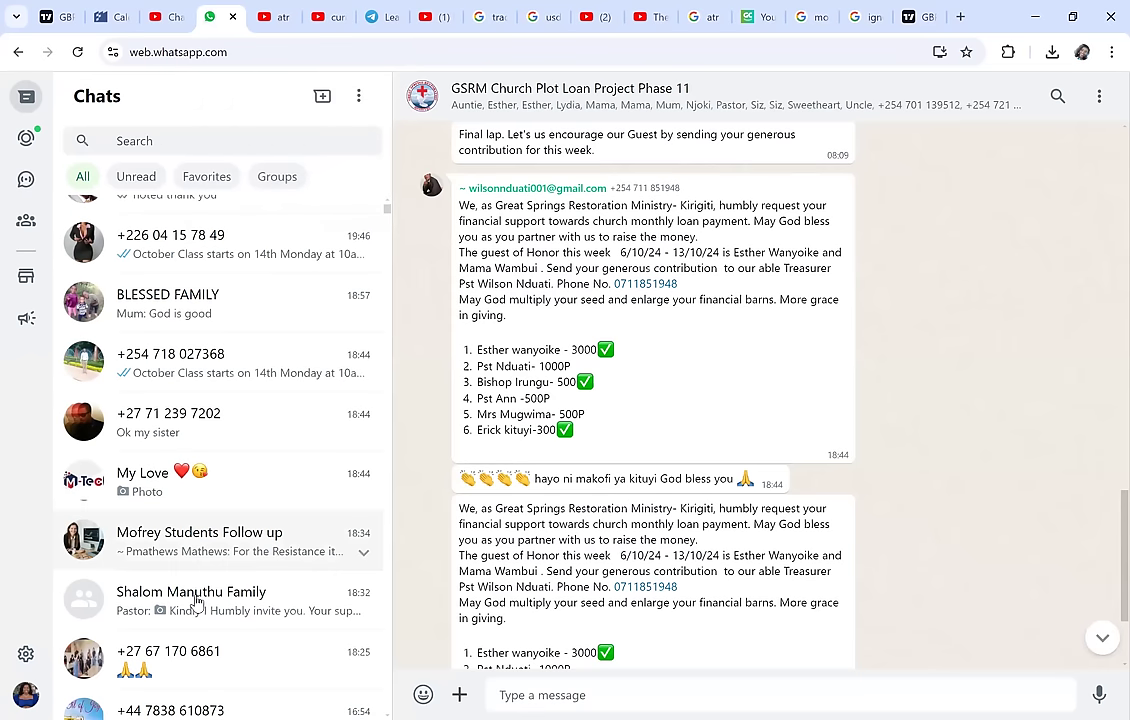
{"action": "scroll", "coordinate": [196, 600], "scroll_direction": "up", "scroll_amount": 2}
{"action": "scroll", "coordinate": [196, 600], "scroll_direction": "up", "scroll_amount": 2}
{"action": "scroll", "coordinate": [196, 600], "scroll_direction": "down", "scroll_amount": 4}
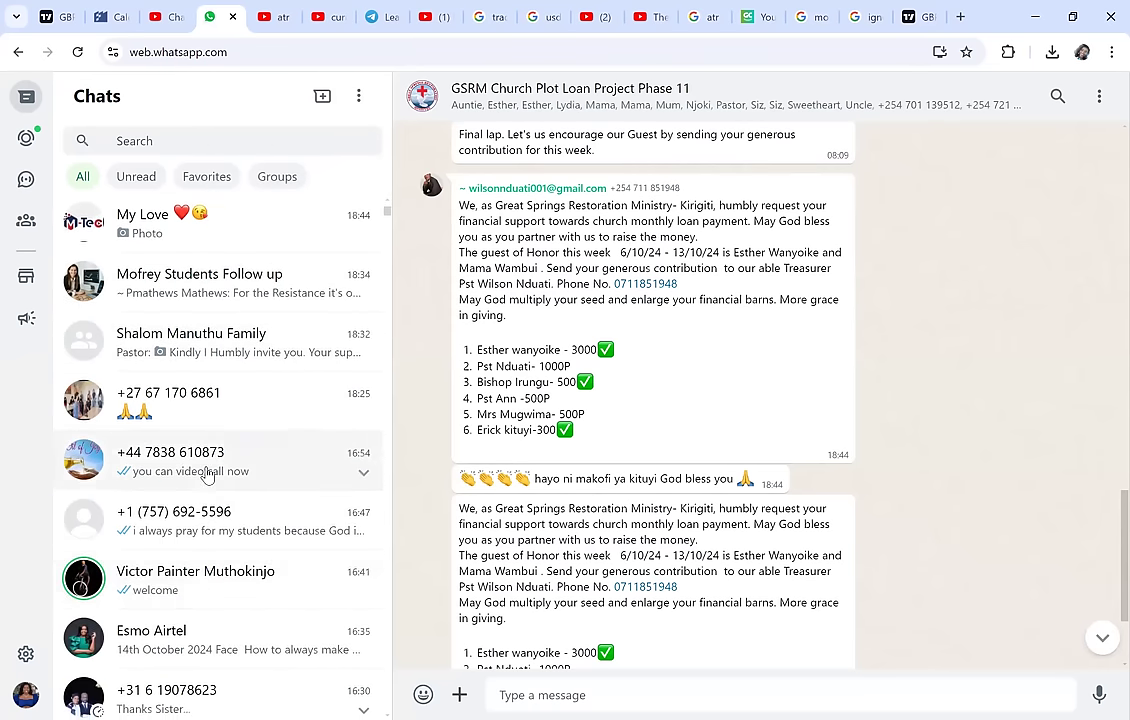
{"action": "left_click", "coordinate": [209, 469]}
{"action": "left_click", "coordinate": [215, 545]}
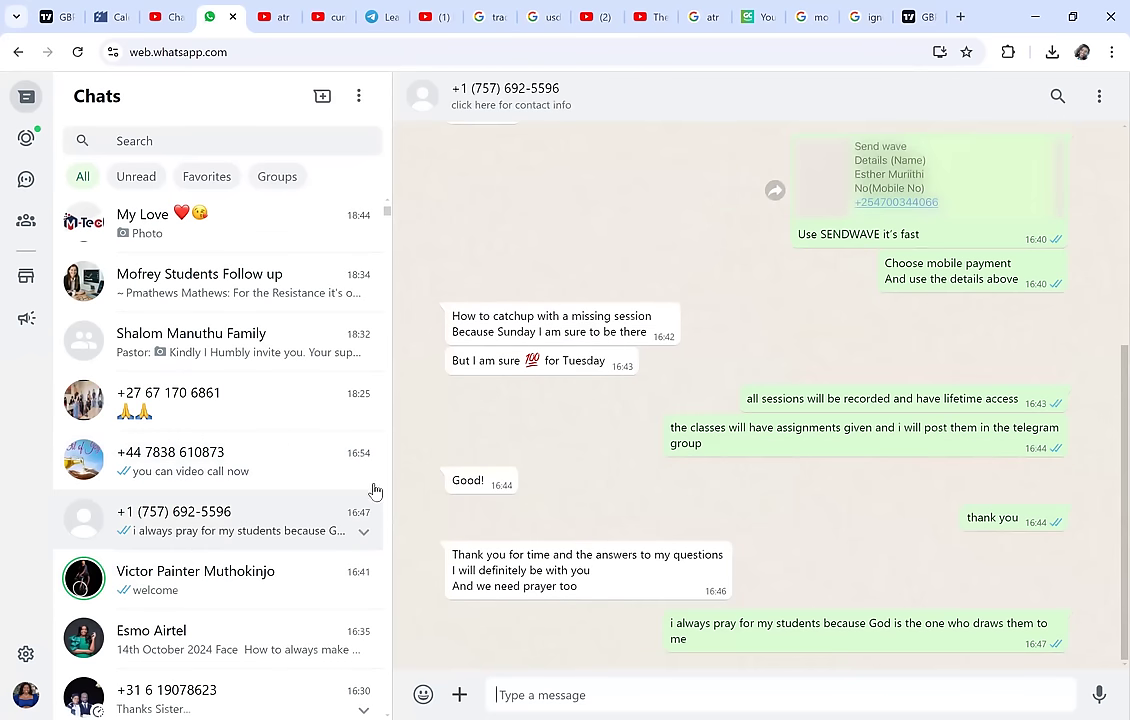
- Find the Zoom Forex Trading Webinar flyer in the chat and view it full-screen
{"action": "scroll", "coordinate": [678, 396], "scroll_direction": "up", "scroll_amount": 4}
{"action": "scroll", "coordinate": [679, 397], "scroll_direction": "up", "scroll_amount": 6}
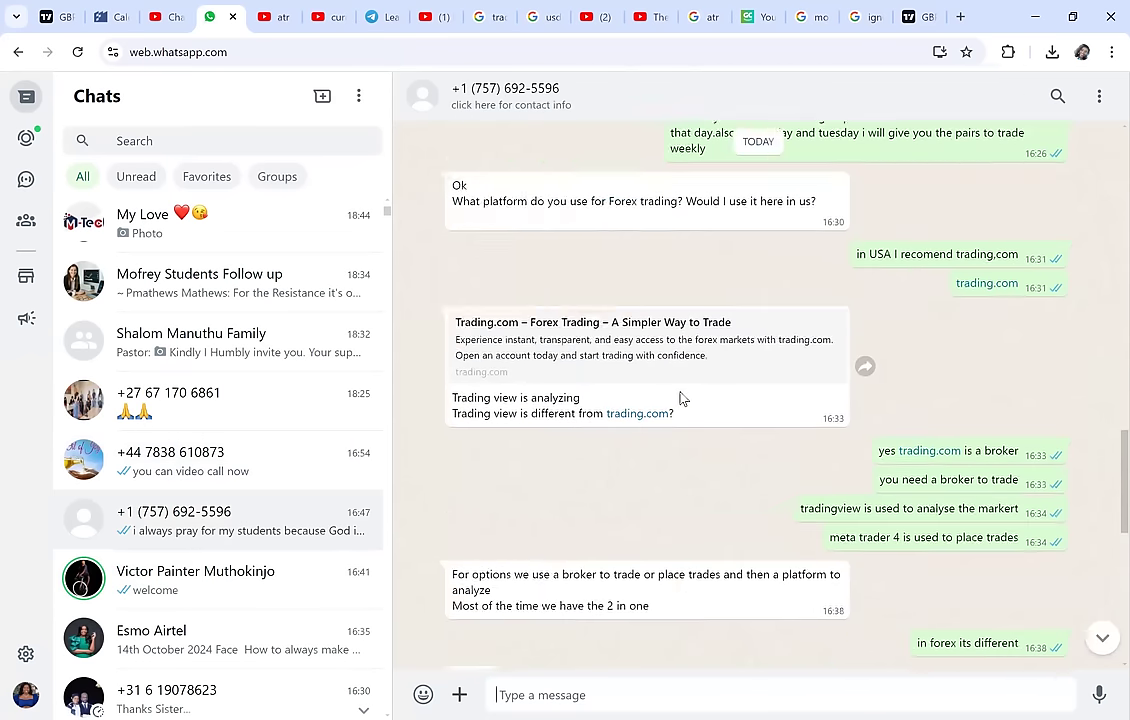
{"action": "scroll", "coordinate": [995, 305], "scroll_direction": "up", "scroll_amount": 2}
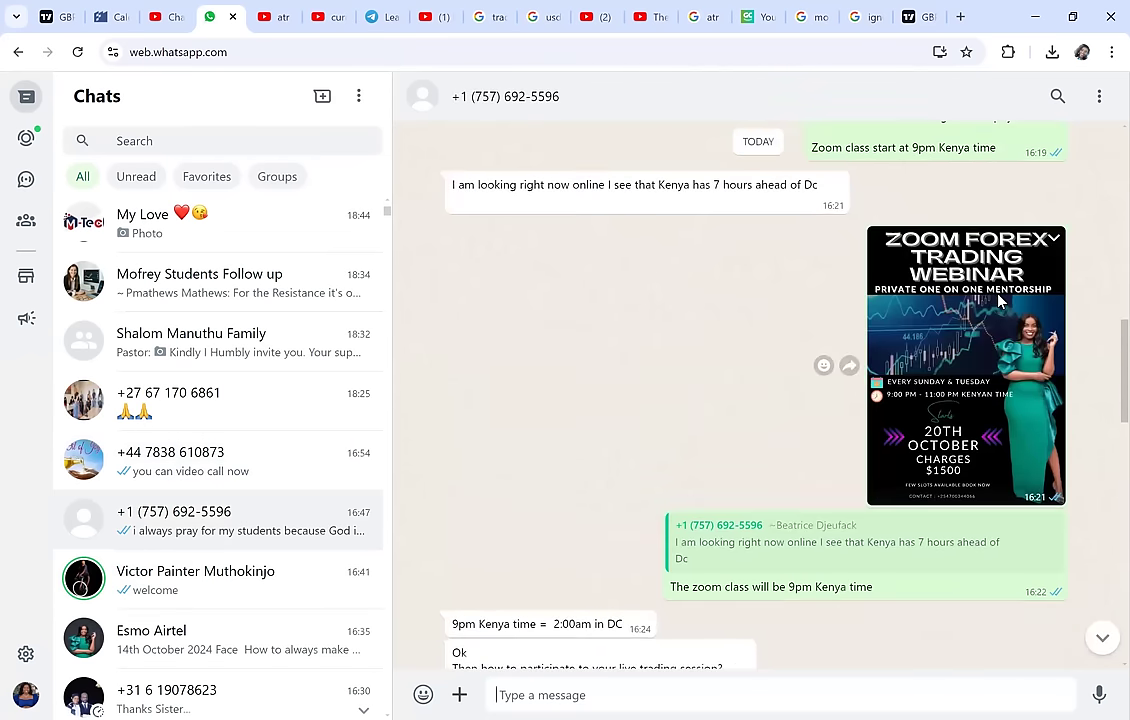
{"action": "left_click", "coordinate": [997, 302]}
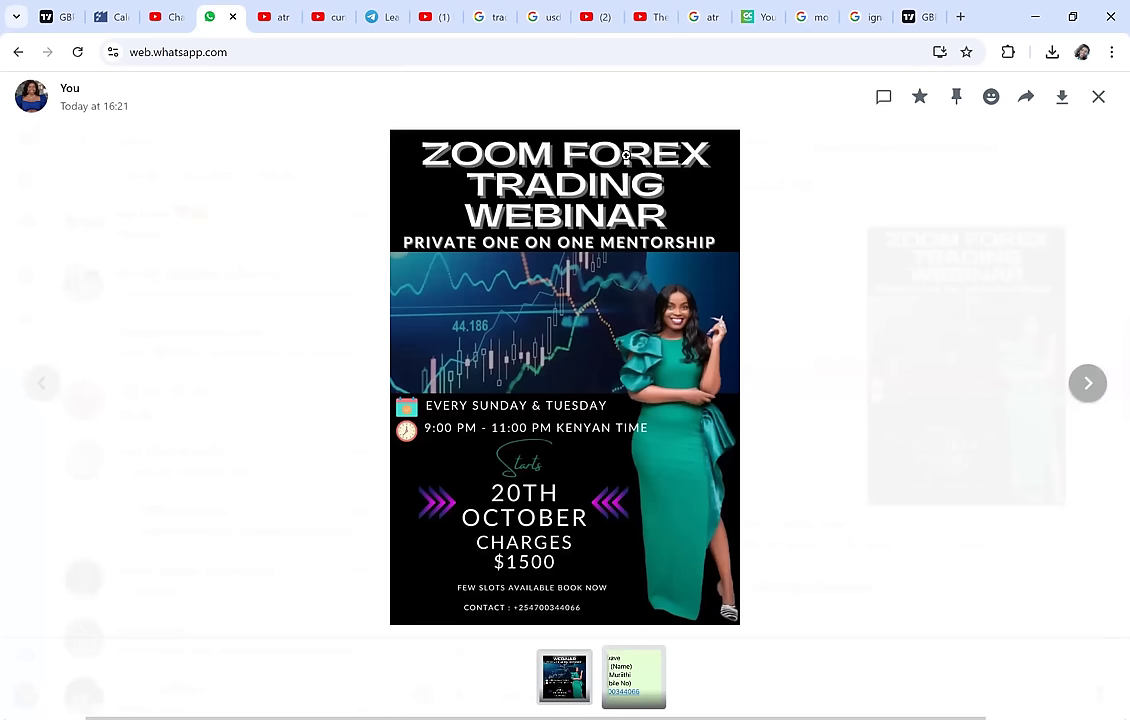